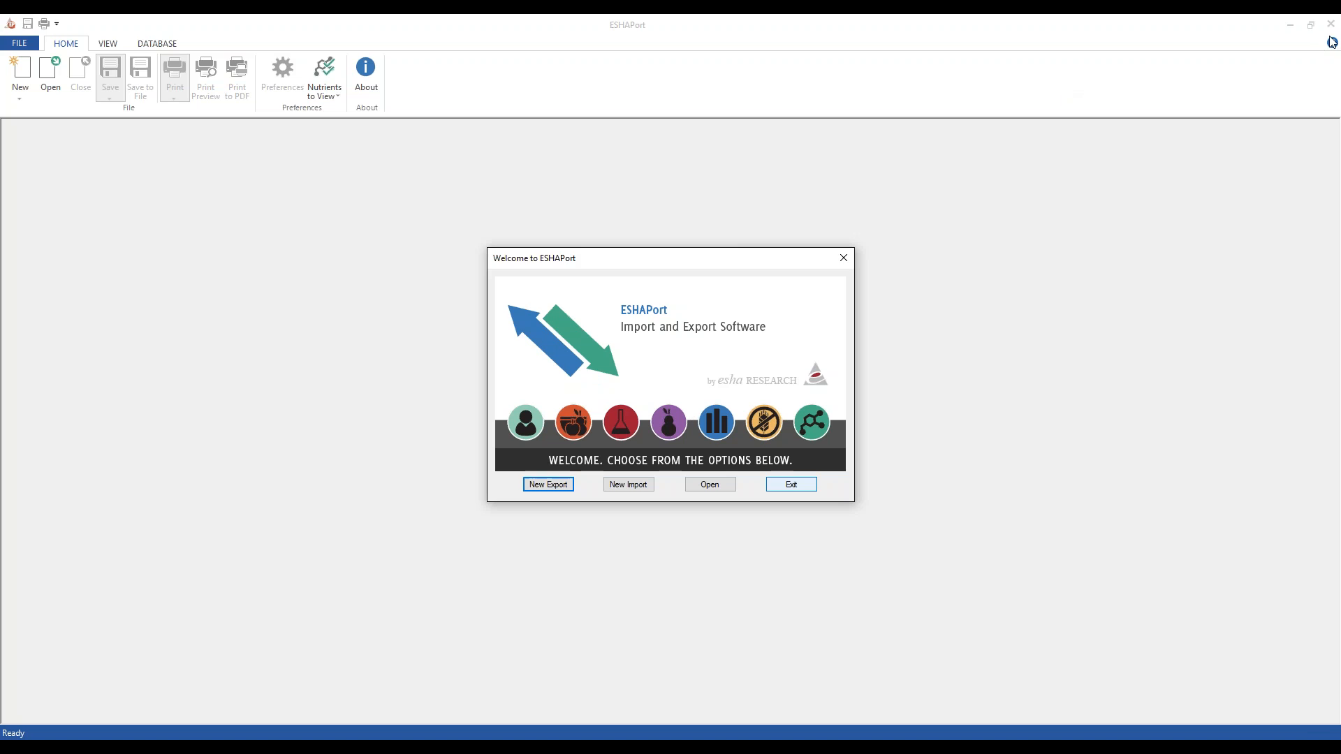
# Step: Open the ESHAPort help and examine the topics under Working with ESHAPort, closing it to return to the welcome dialog
pyautogui.click(1330, 50)
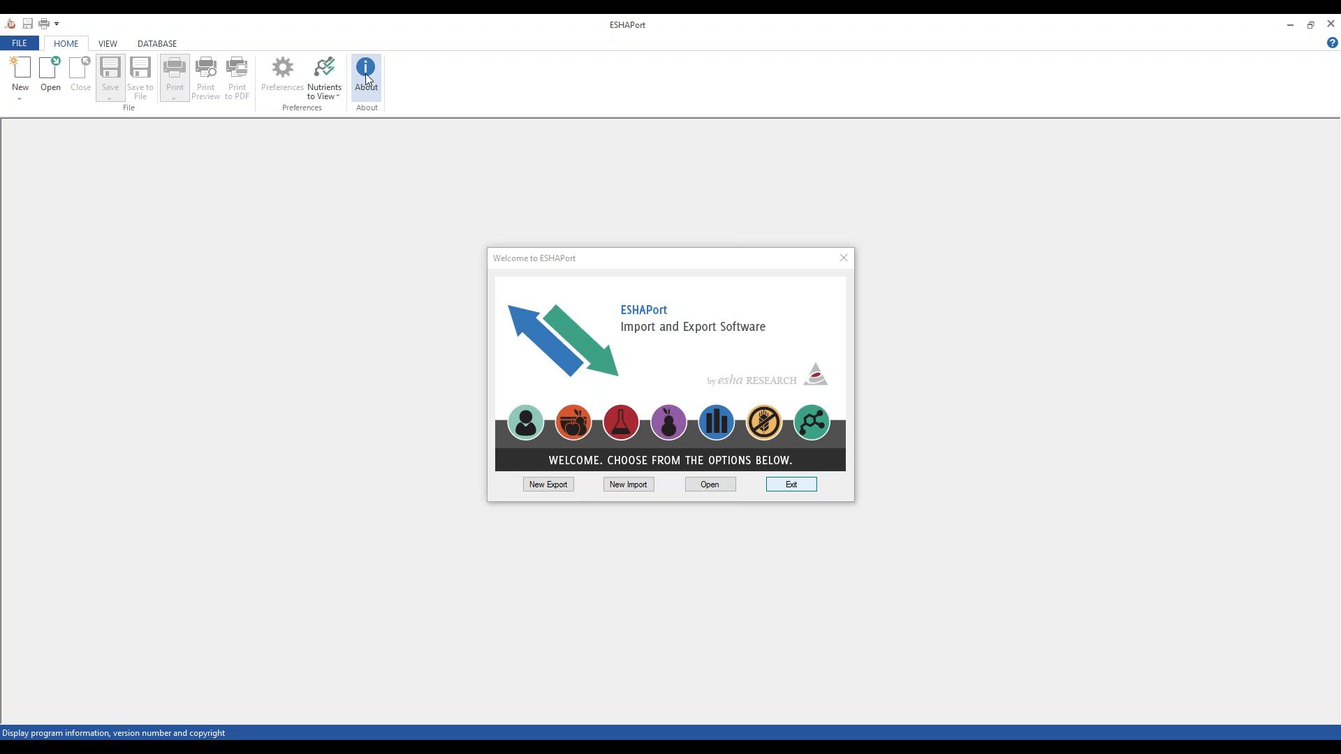
pyautogui.click(1333, 44)
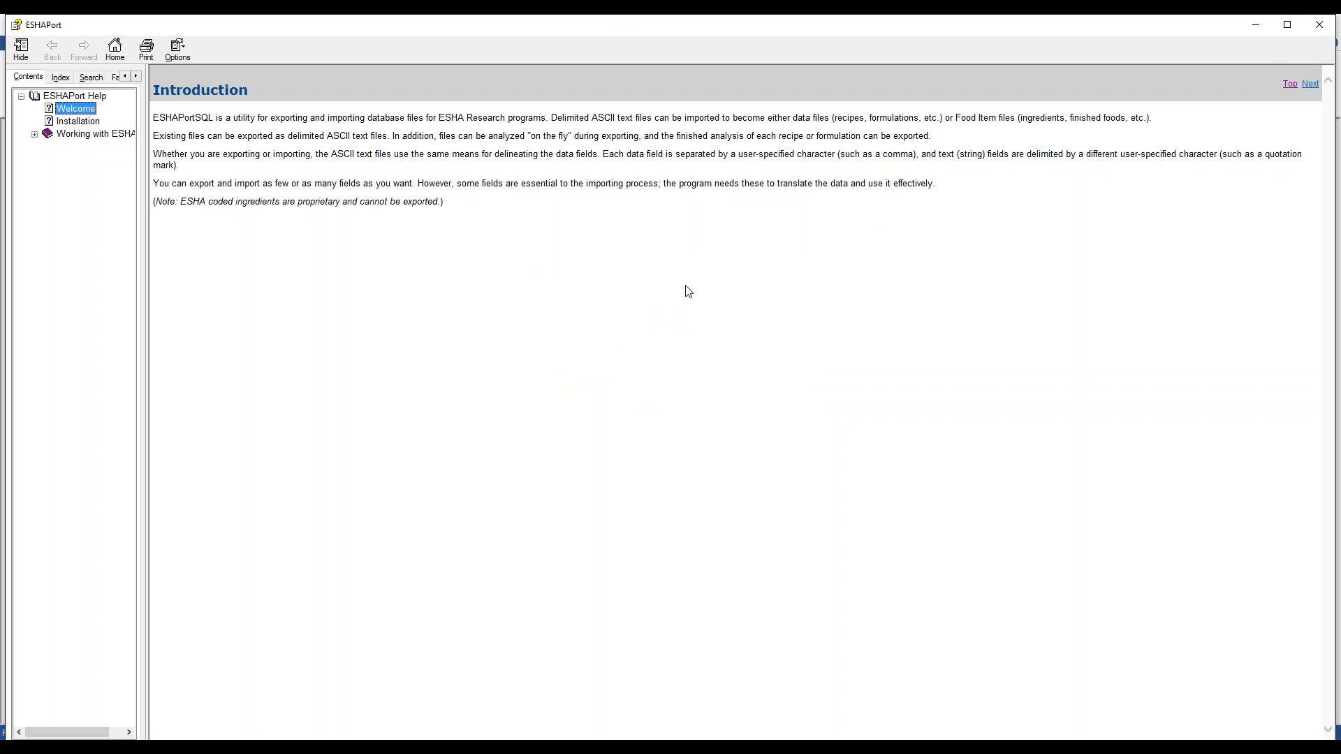
pyautogui.click(34, 135)
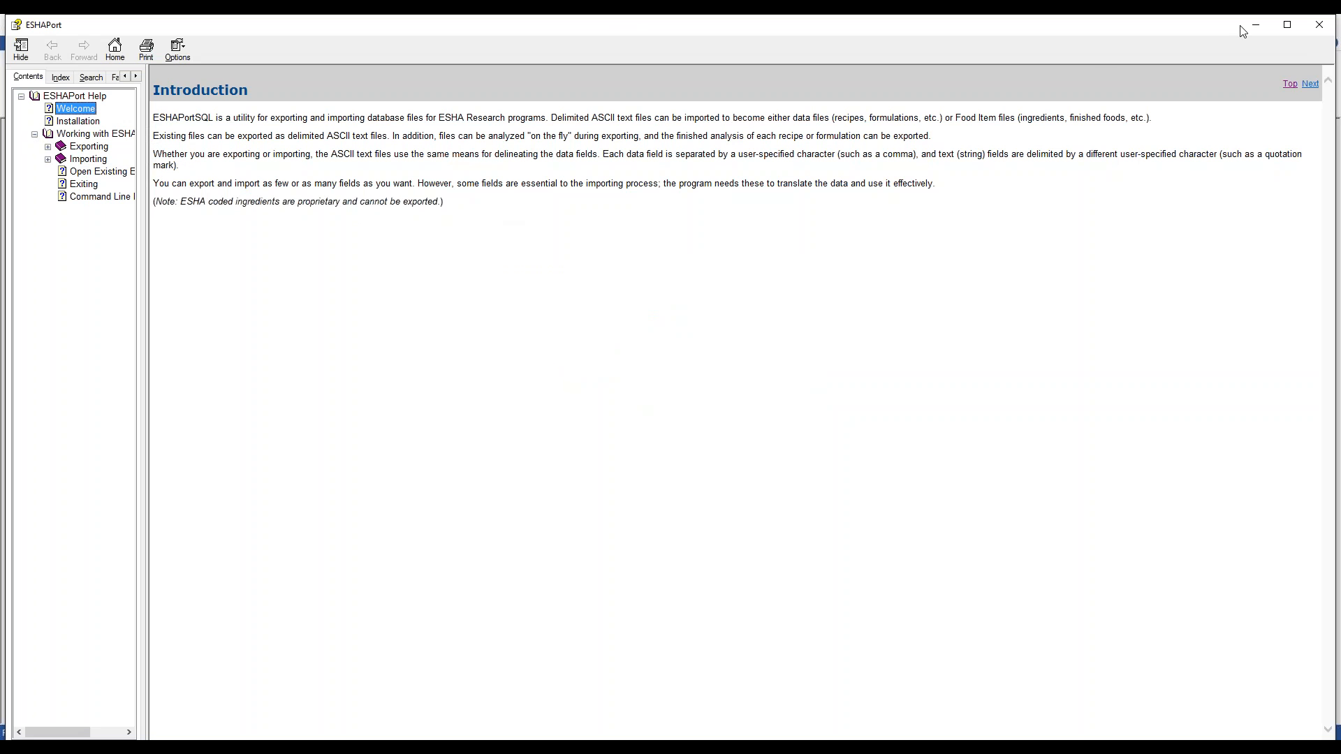
pyautogui.click(1319, 24)
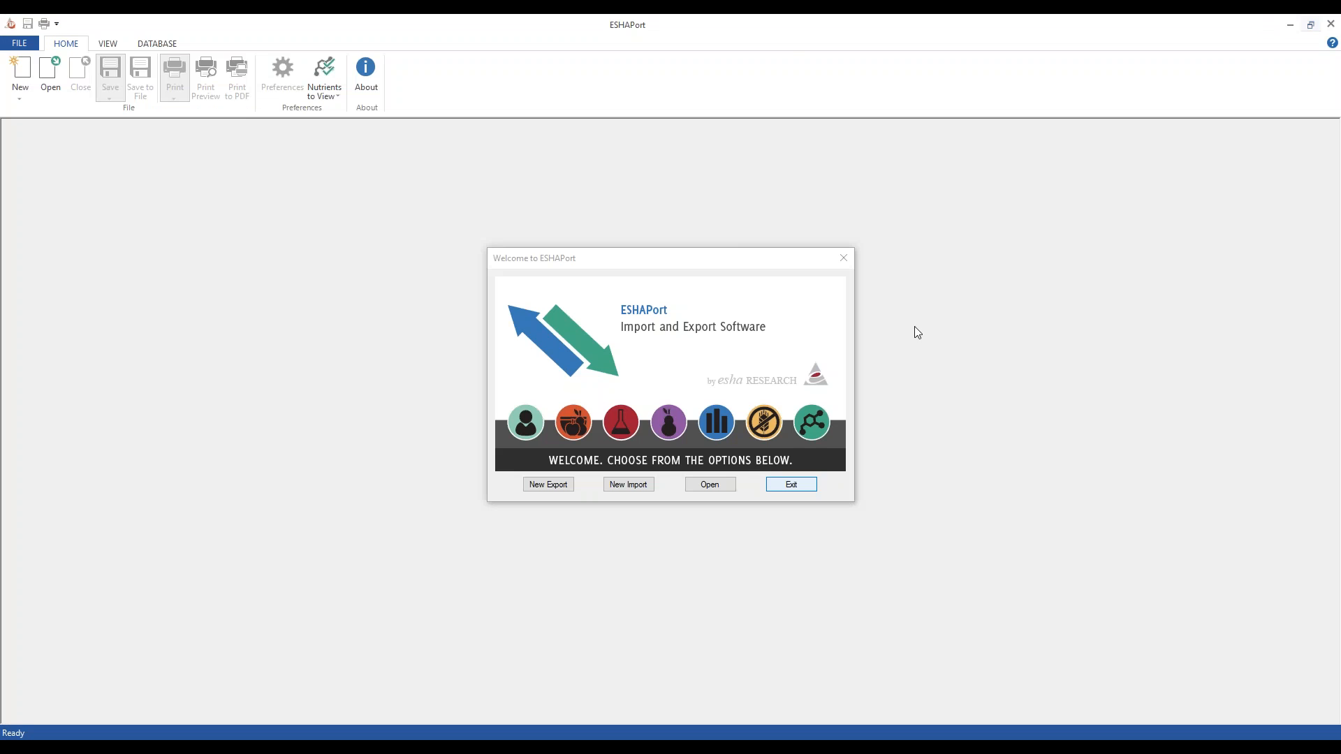
pyautogui.click(579, 311)
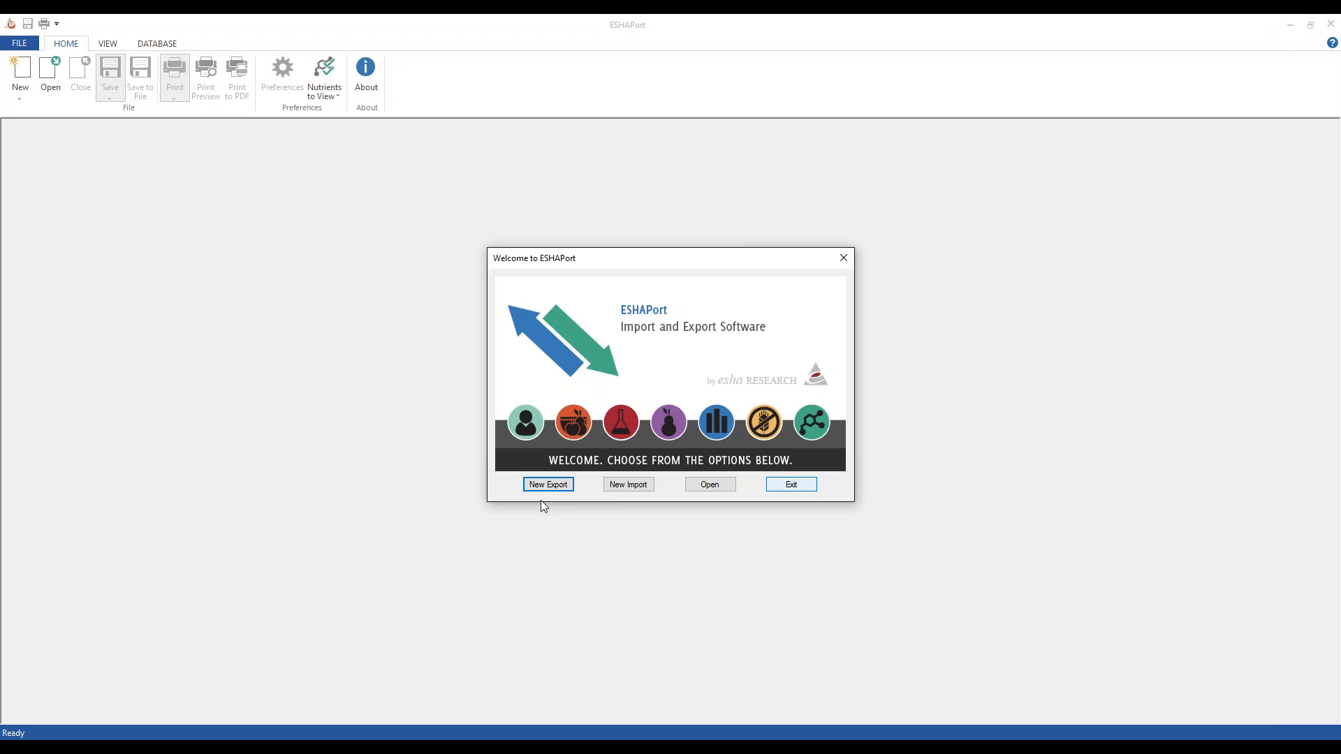
# Step: Start a new export and set its export file to a text file named Test on the Desktop
pyautogui.click(559, 485)
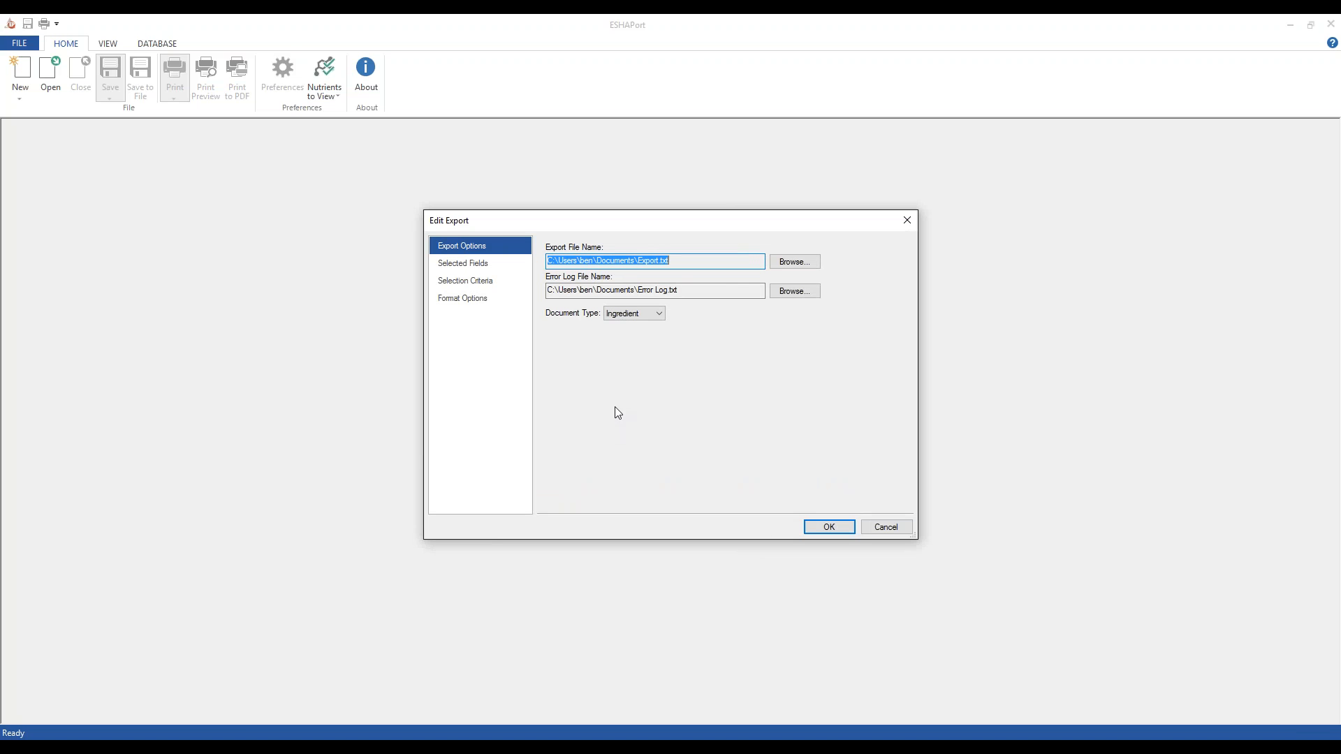
pyautogui.click(683, 260)
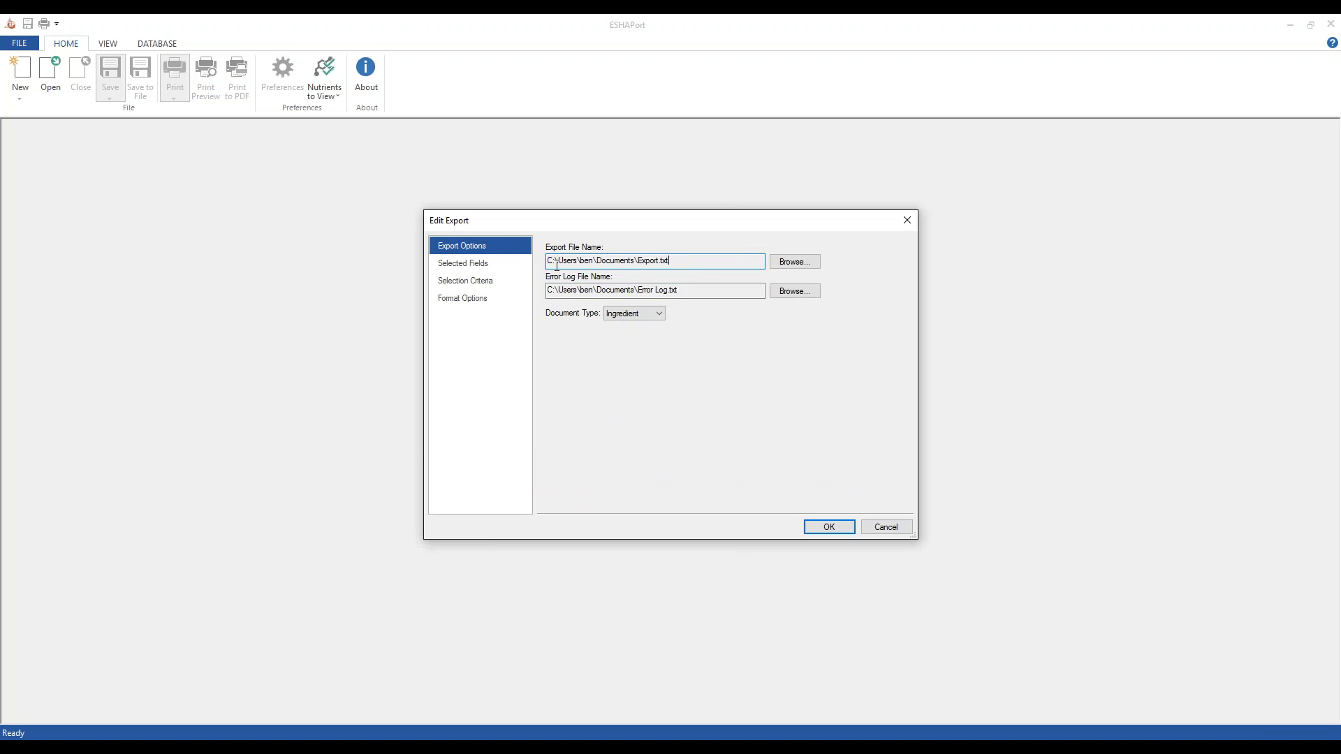
pyautogui.moveTo(550, 259); pyautogui.dragTo(681, 256)
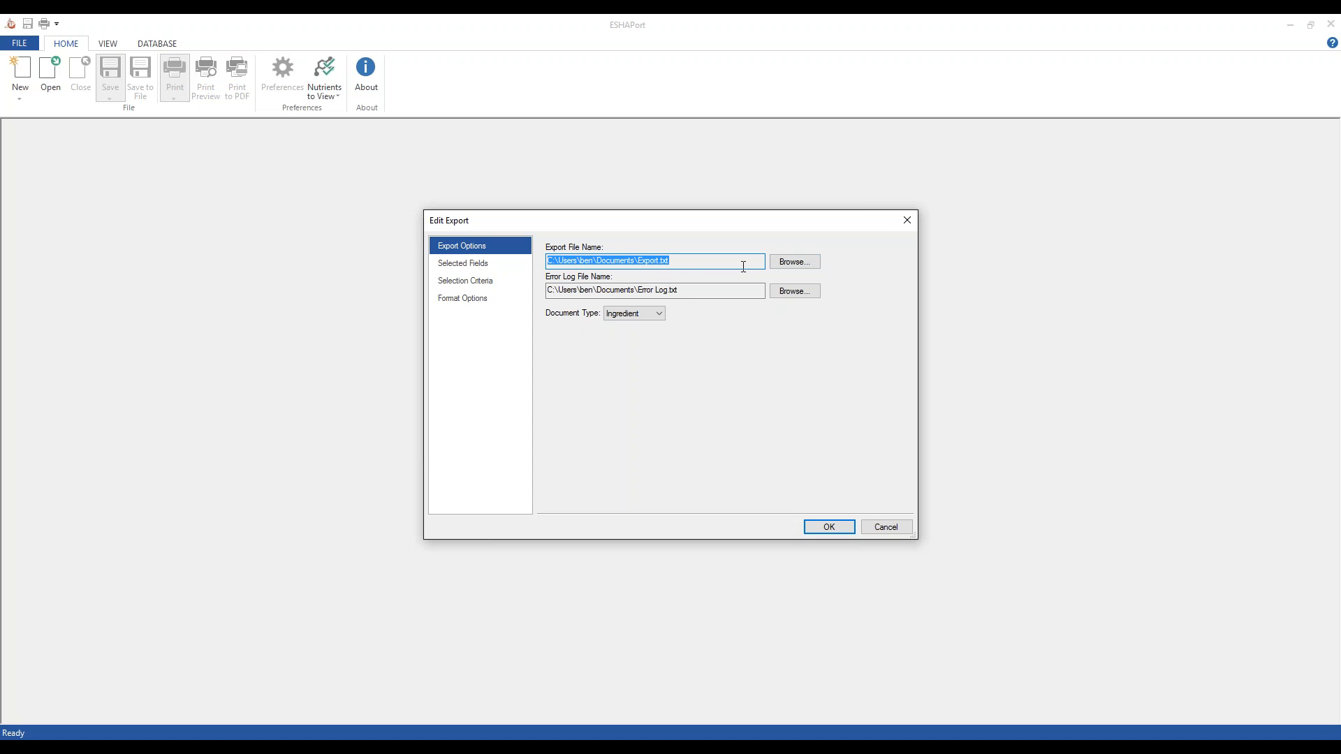
pyautogui.click(699, 262)
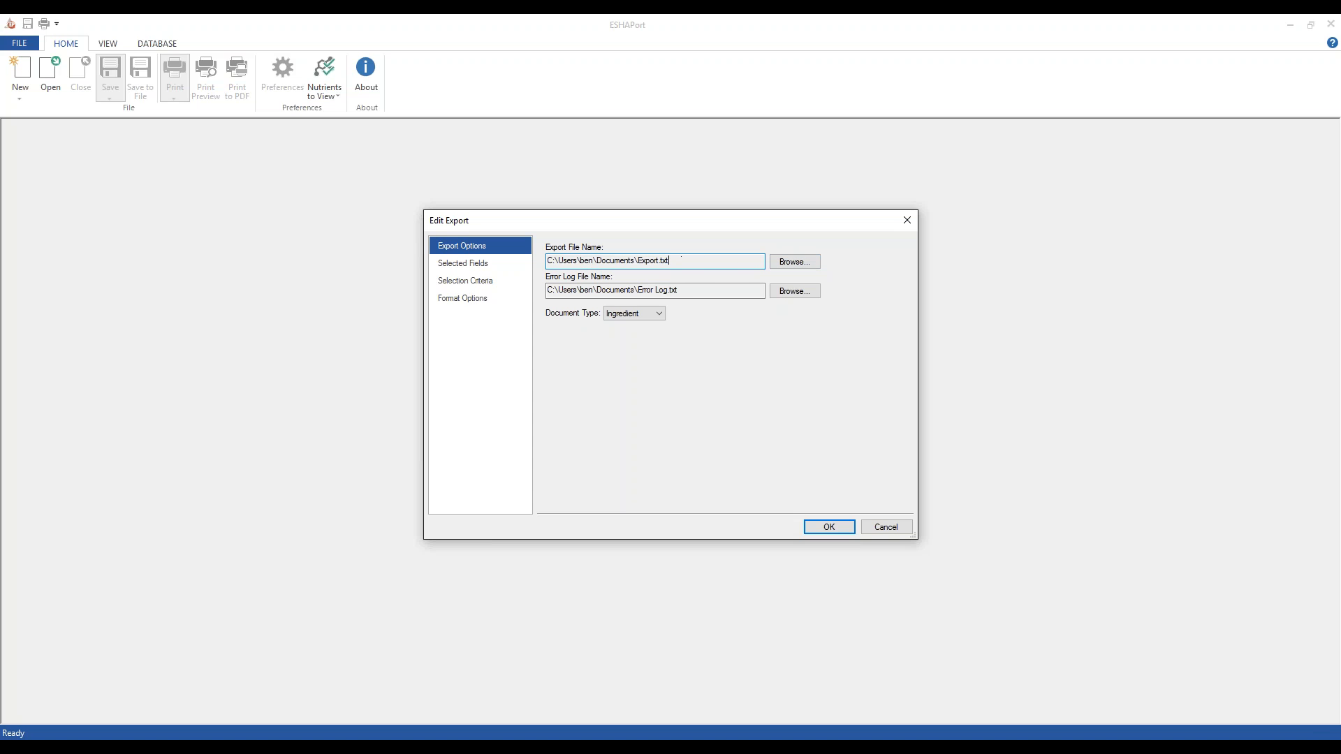
pyautogui.click(795, 261)
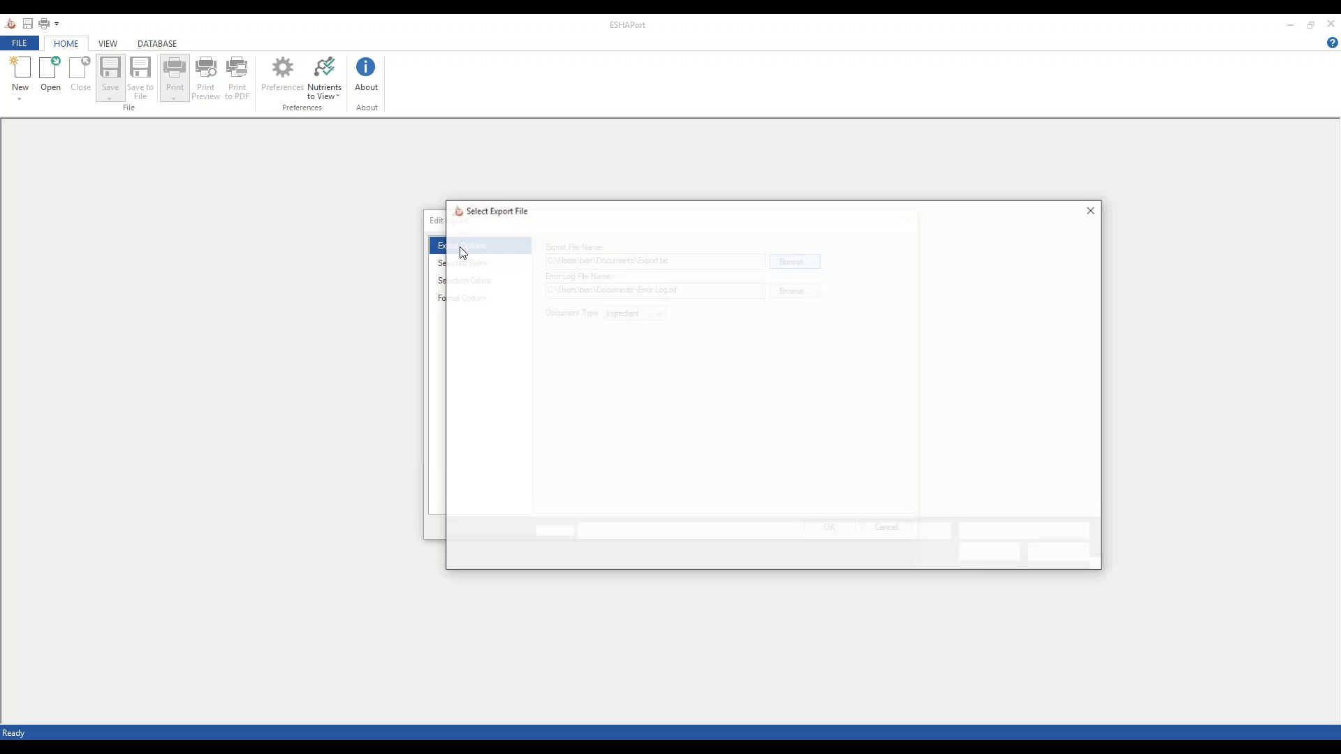
pyautogui.click(498, 353)
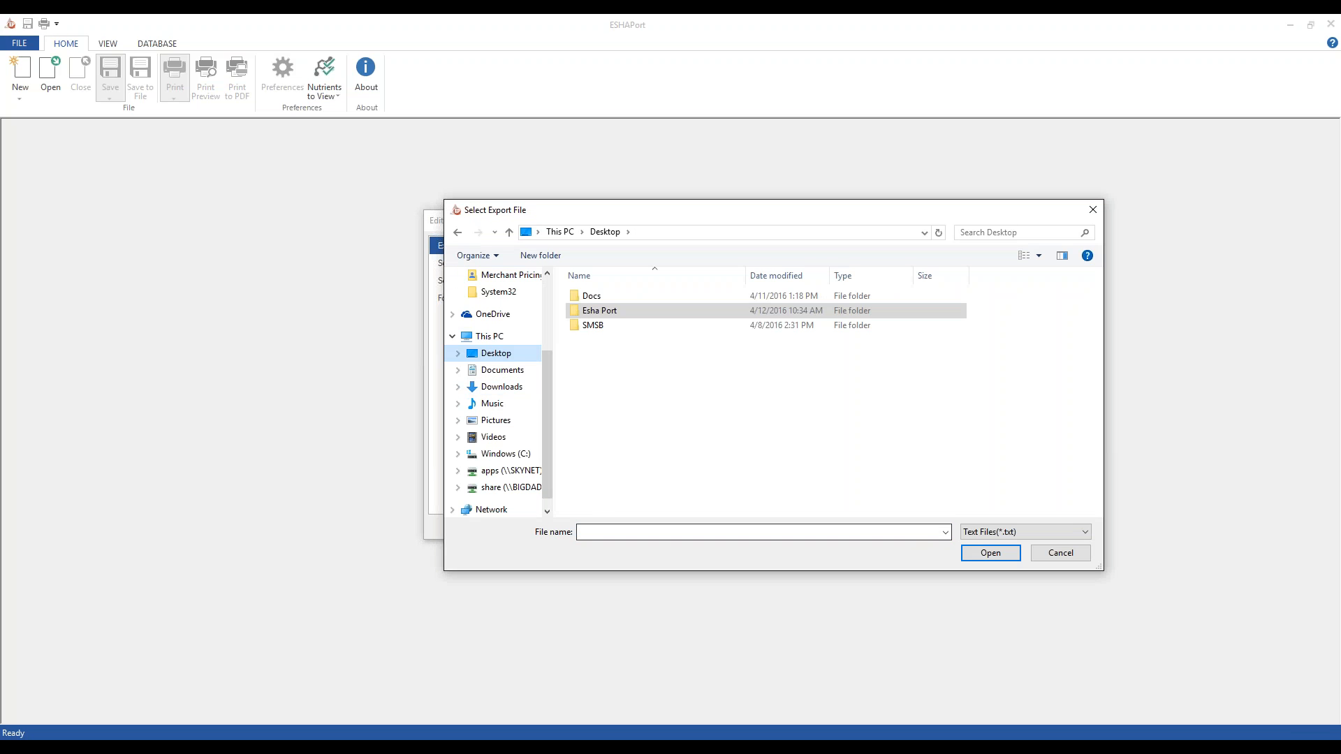
pyautogui.click(605, 528)
pyautogui.write('Test')
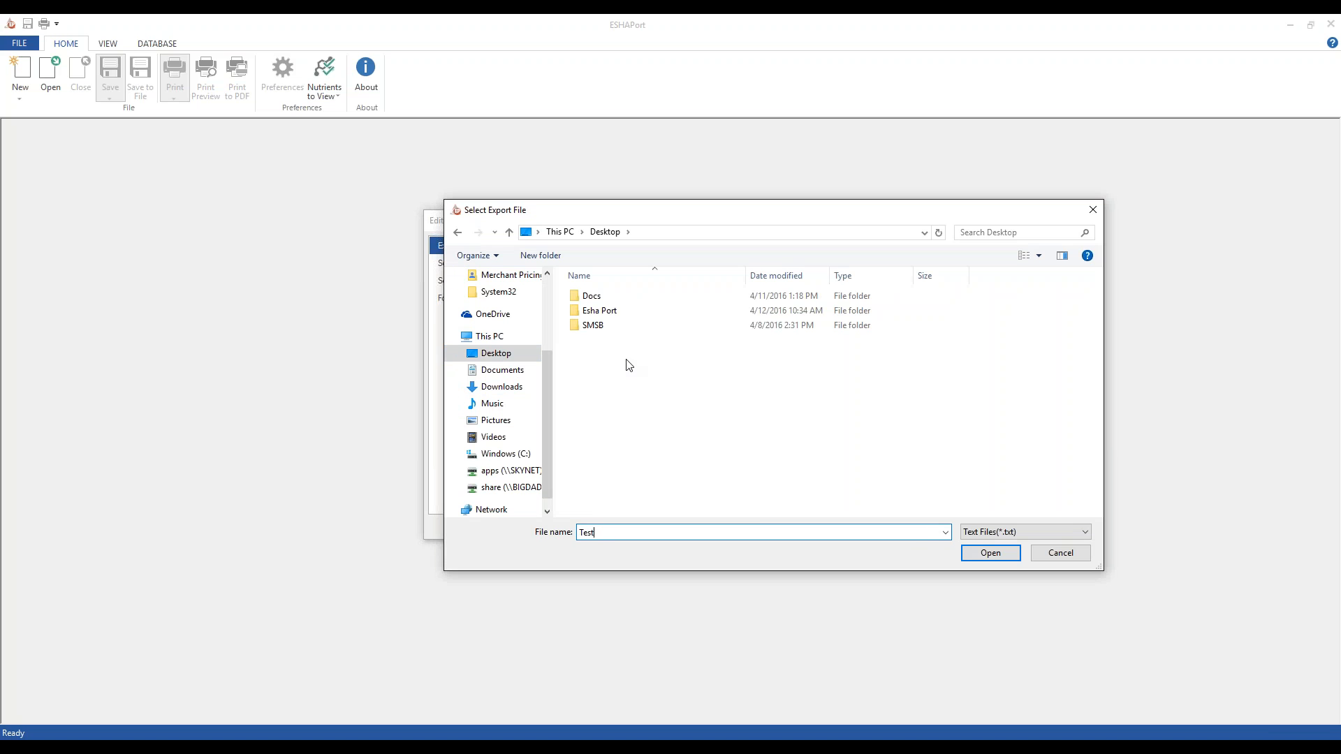
pyautogui.click(999, 554)
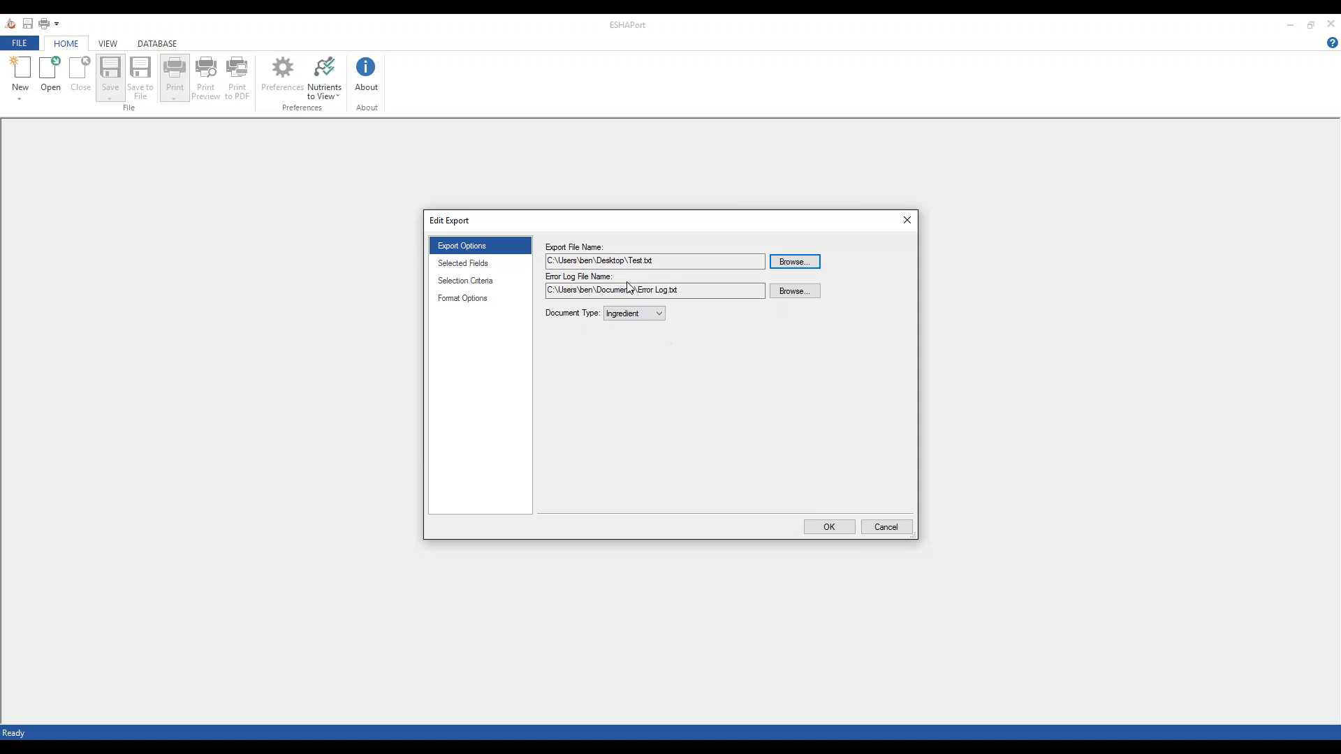
pyautogui.moveTo(695, 290); pyautogui.dragTo(547, 301)
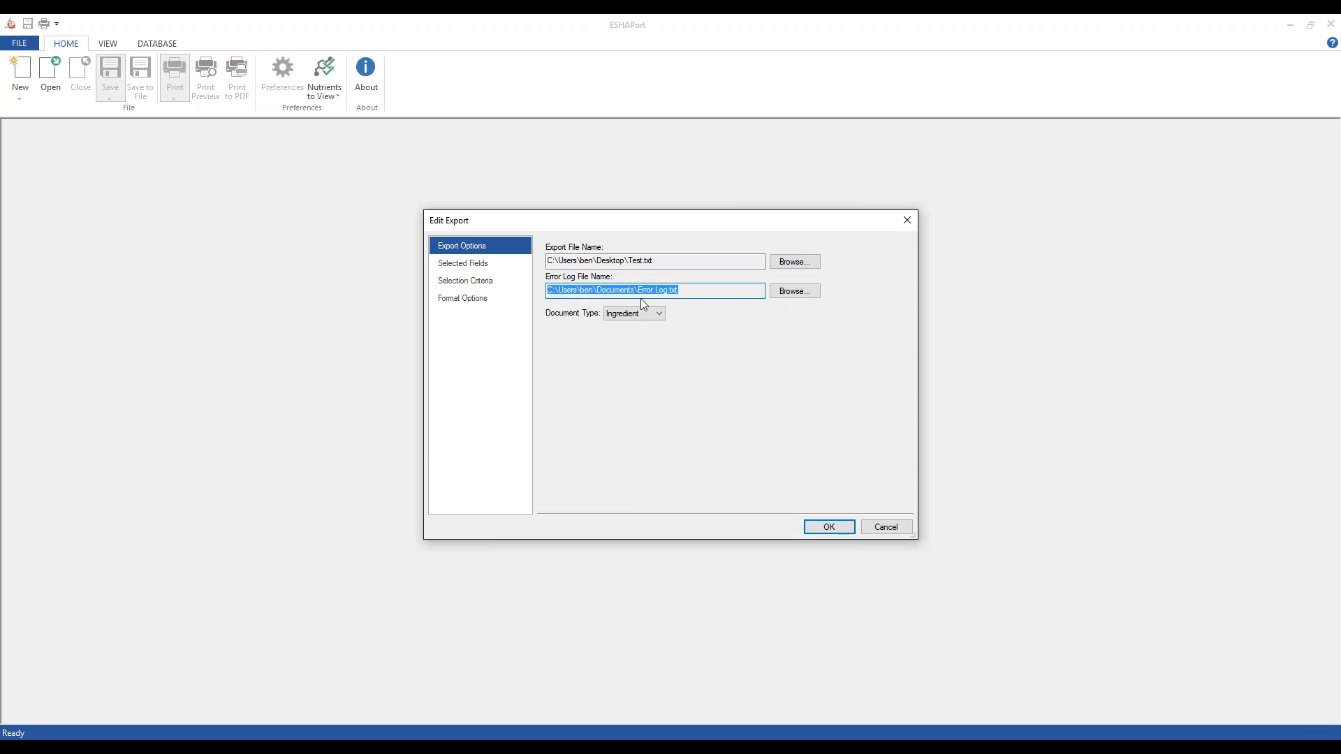
pyautogui.click(710, 296)
pyautogui.moveTo(687, 290); pyautogui.dragTo(547, 290)
pyautogui.click(705, 293)
# Step: Set the export's document type to Recipe
pyautogui.click(657, 316)
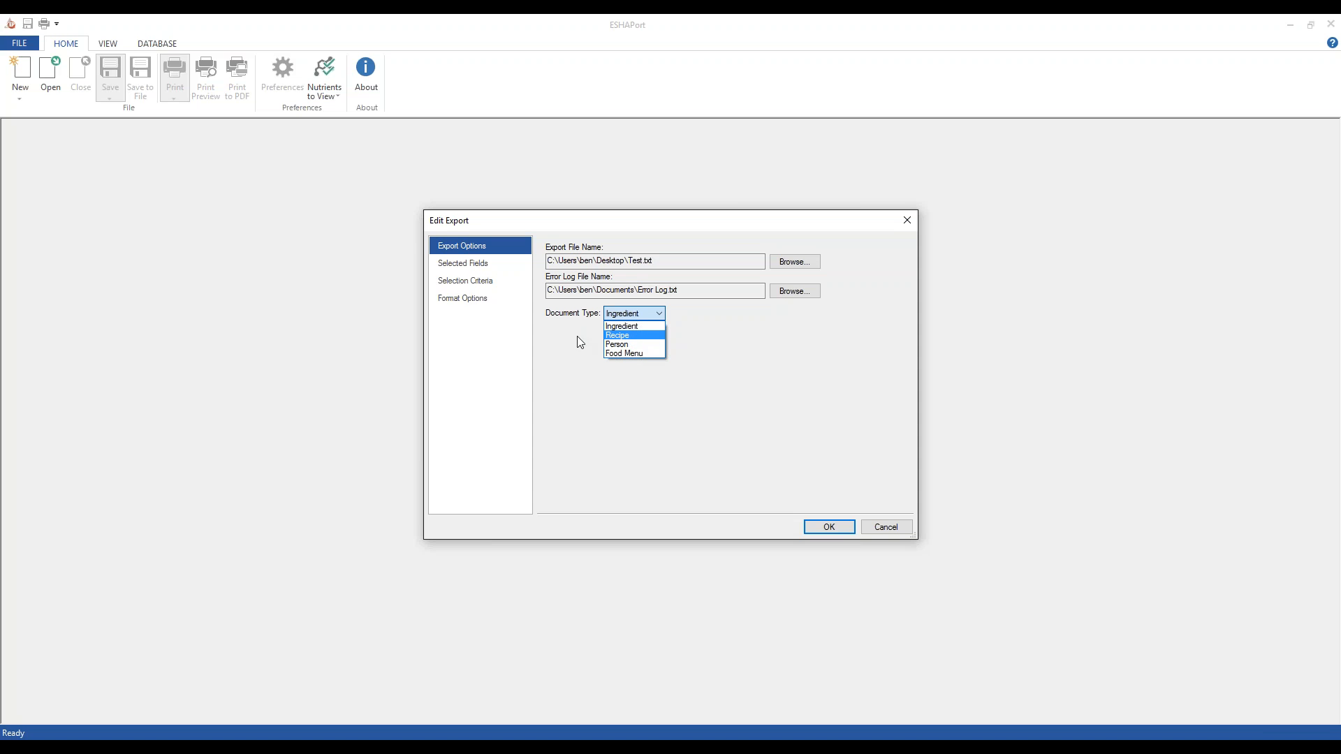
pyautogui.click(626, 336)
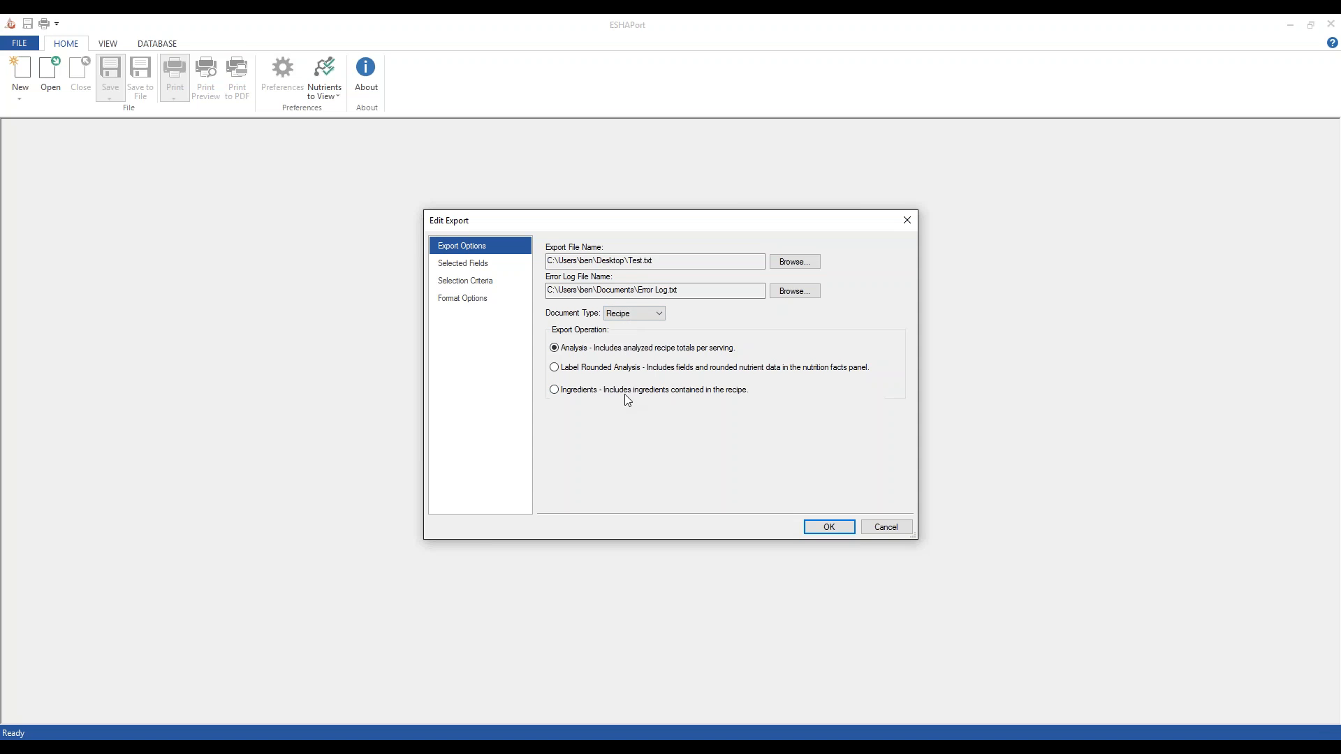
pyautogui.click(628, 314)
pyautogui.click(630, 326)
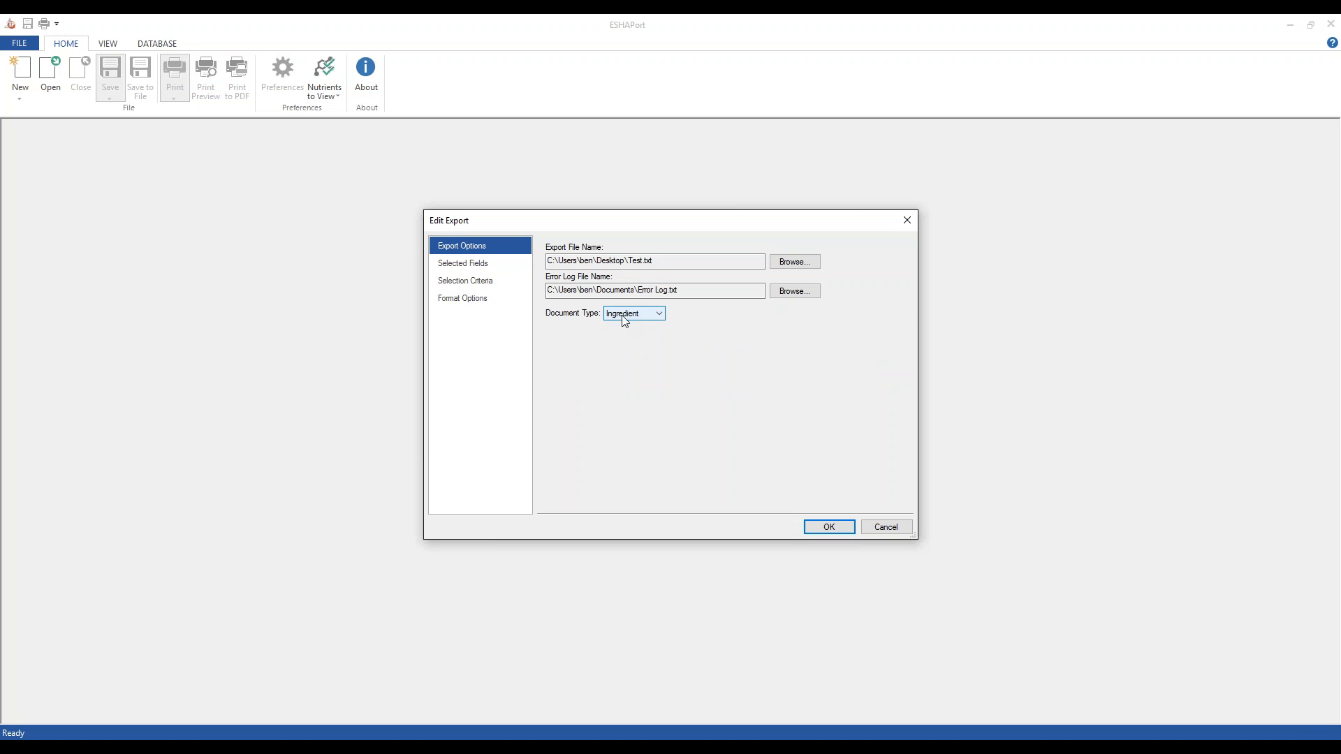
pyautogui.click(626, 314)
pyautogui.click(631, 337)
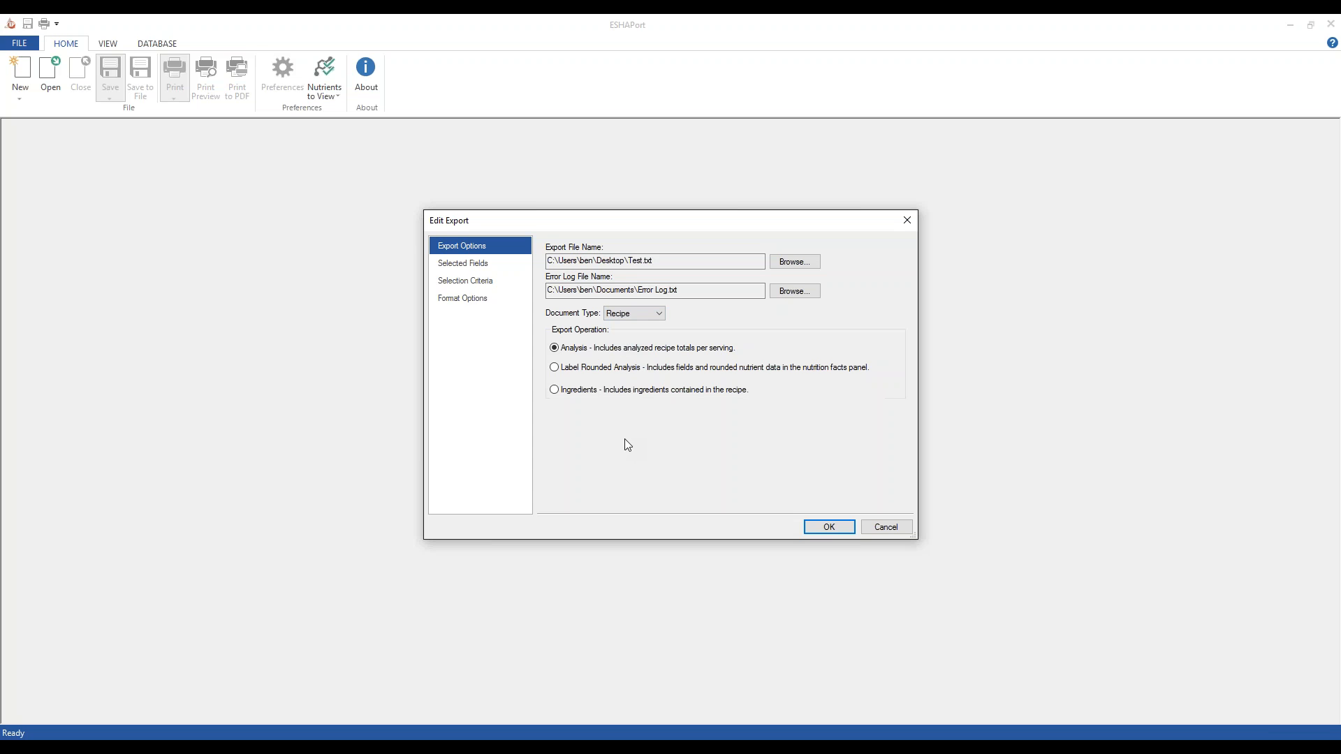
# Step: Look through the options of the Label Rounded Analysis and Ingredients export operations, ending back on Analysis
pyautogui.click(555, 368)
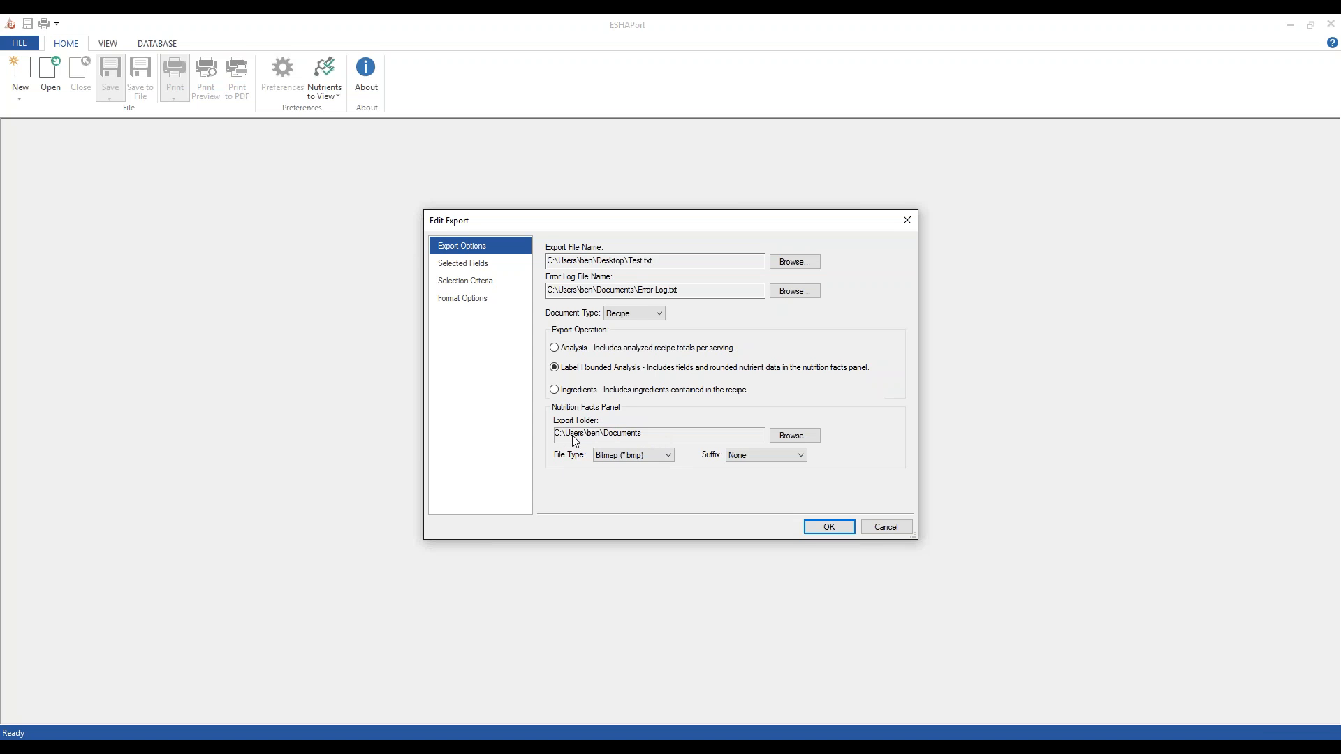
pyautogui.click(655, 455)
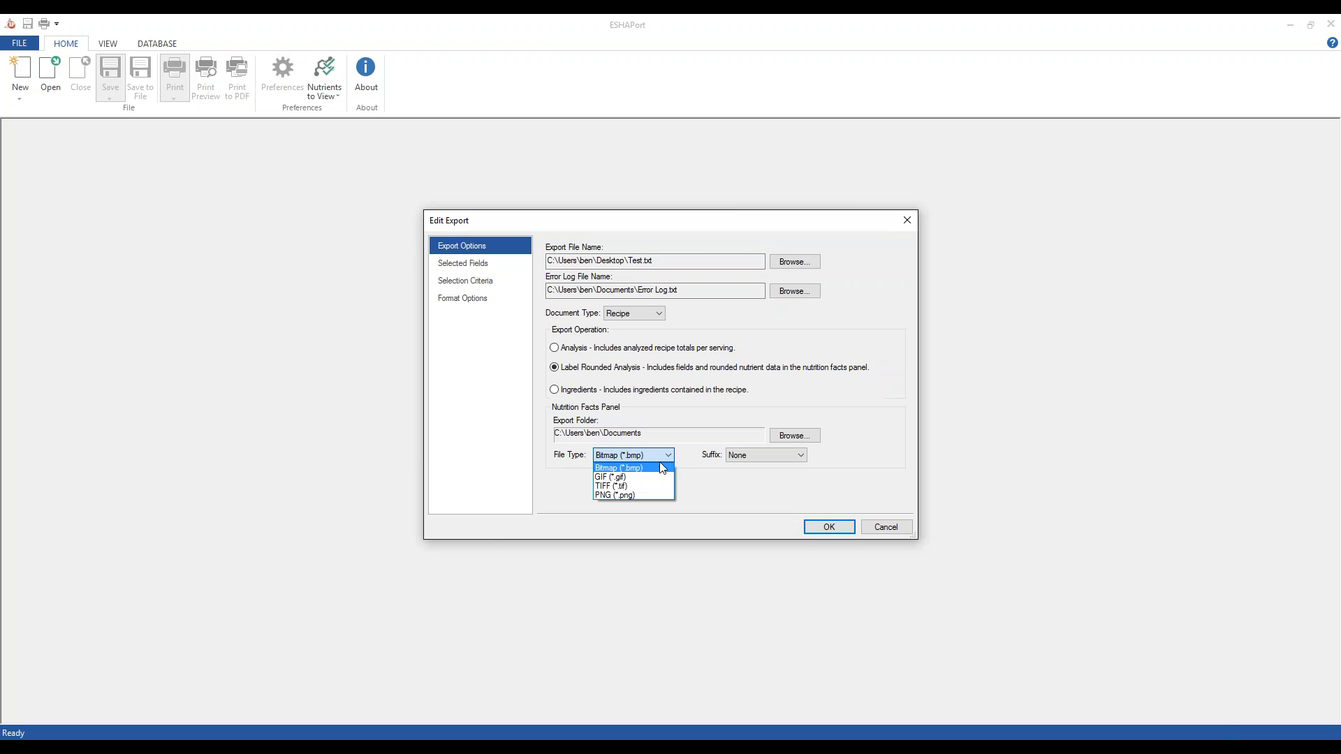
pyautogui.click(702, 519)
pyautogui.click(764, 457)
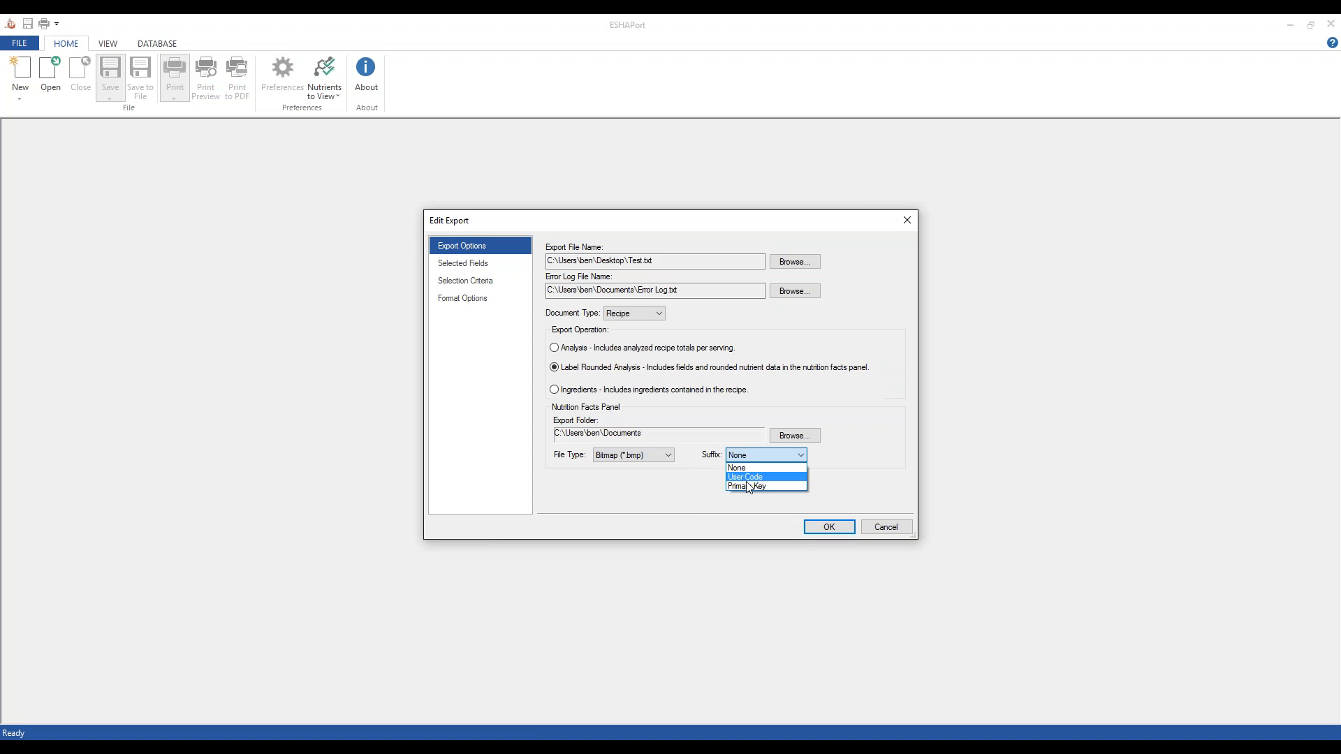
pyautogui.click(842, 475)
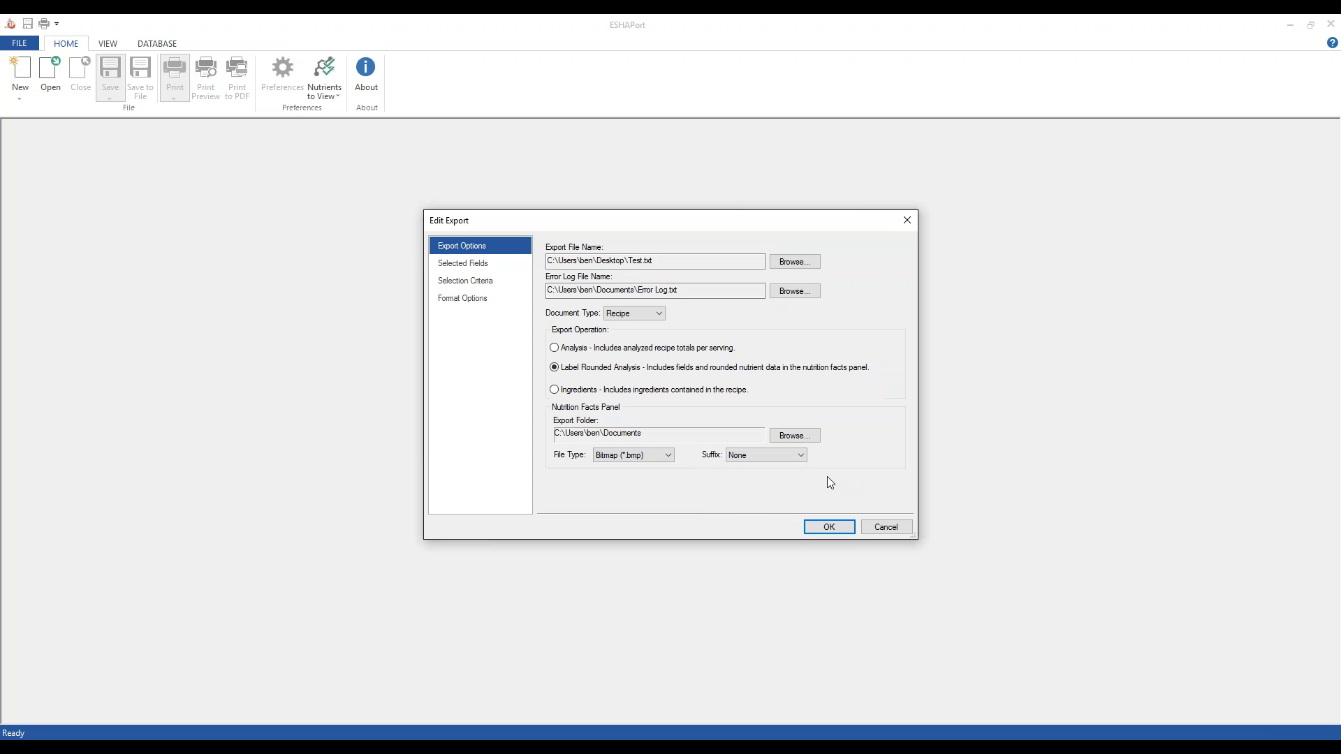
pyautogui.click(554, 390)
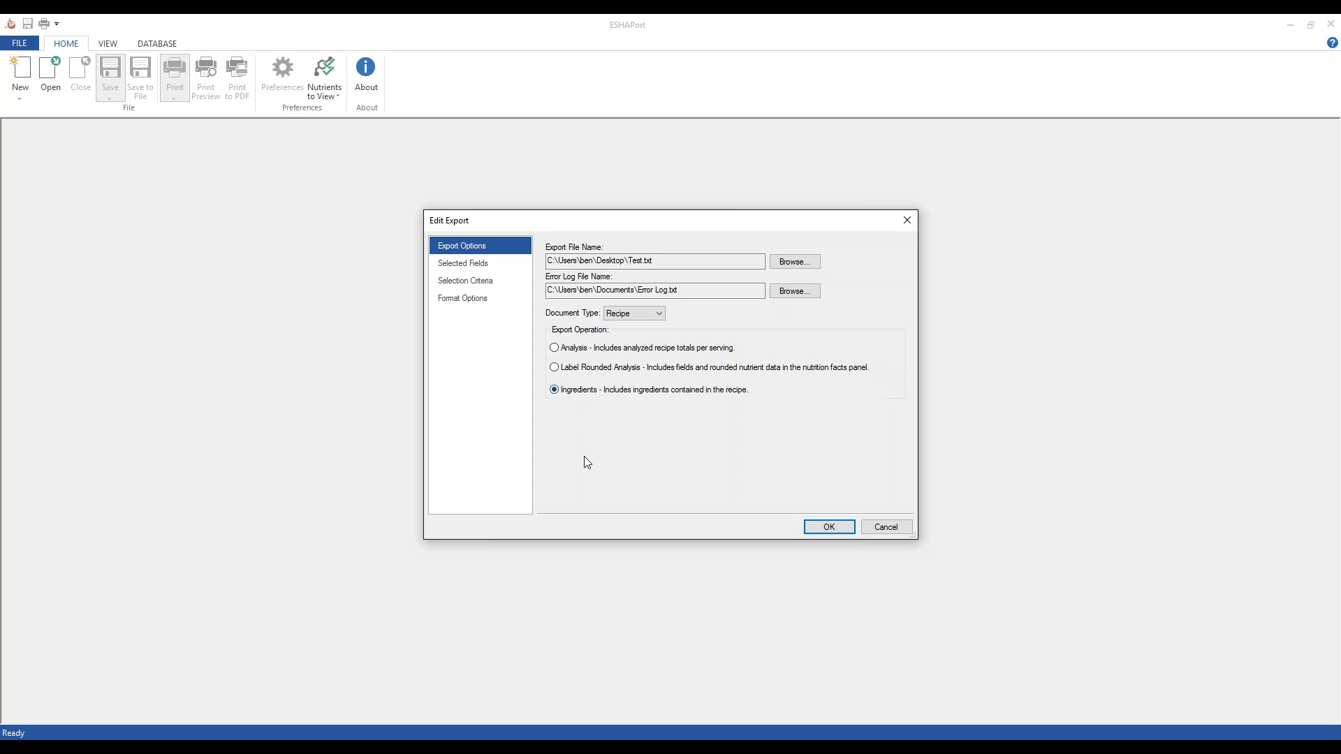
pyautogui.click(554, 348)
# Step: Edit the export's selected fields and remove Primary Key from them
pyautogui.click(468, 266)
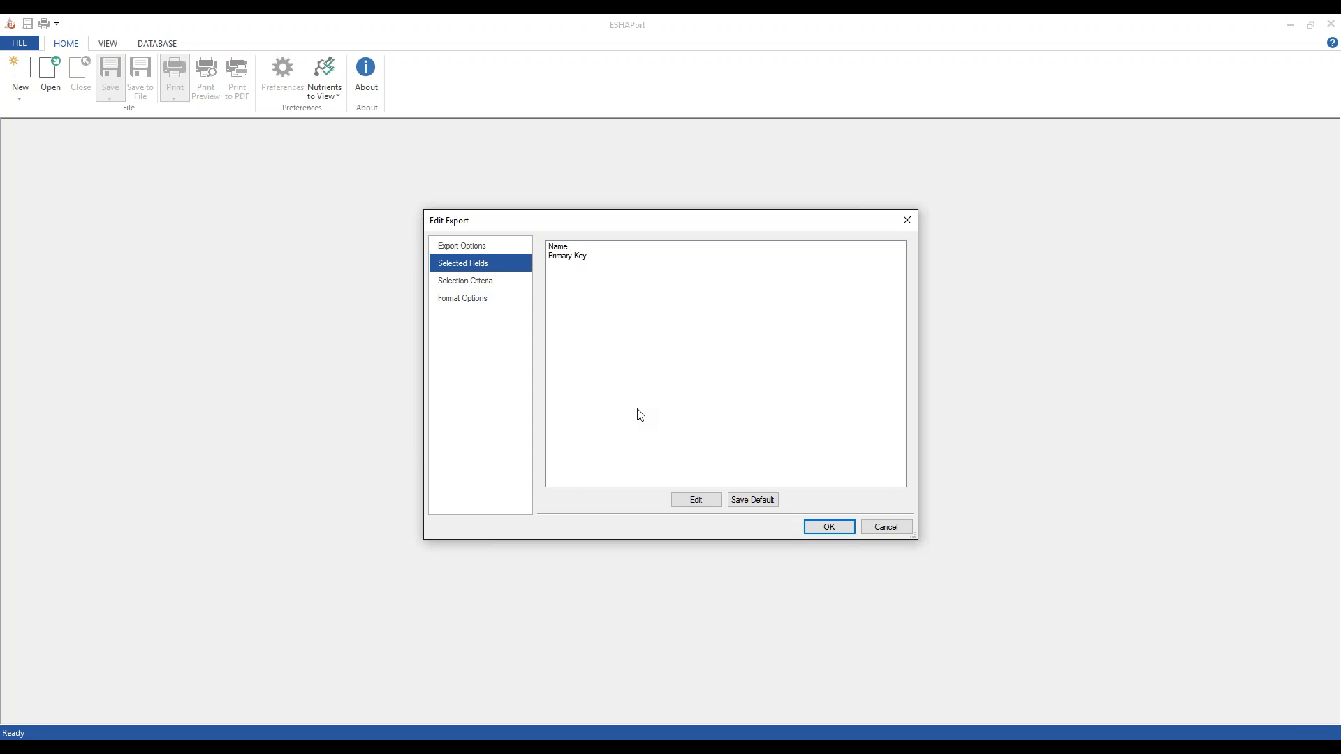
pyautogui.click(559, 247)
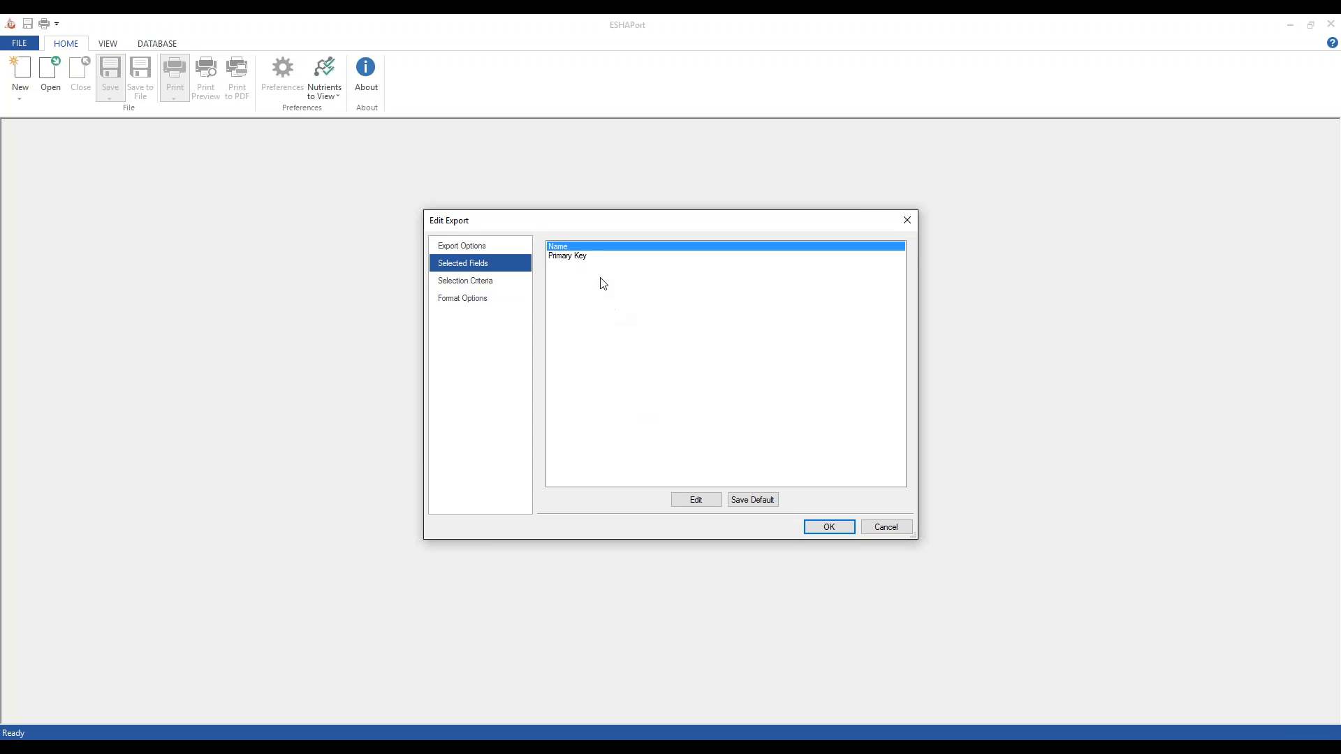
pyautogui.click(588, 256)
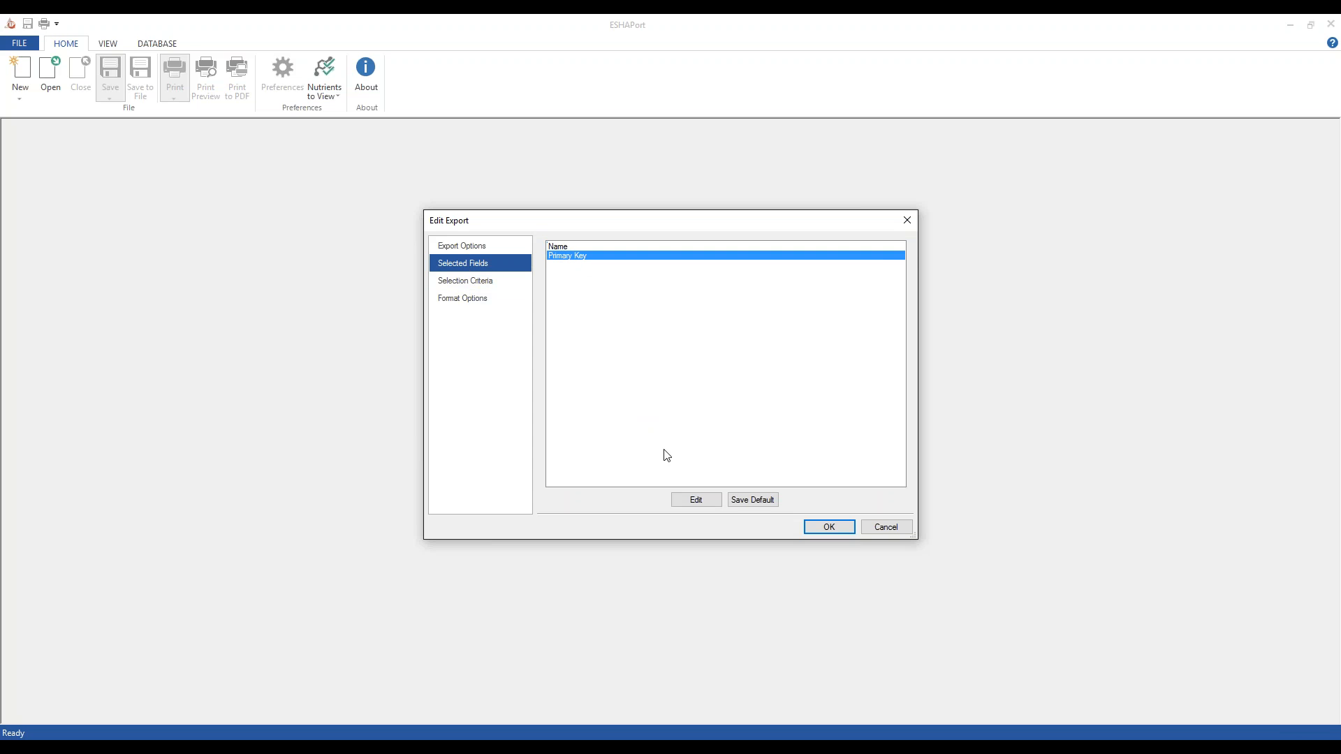
pyautogui.click(695, 500)
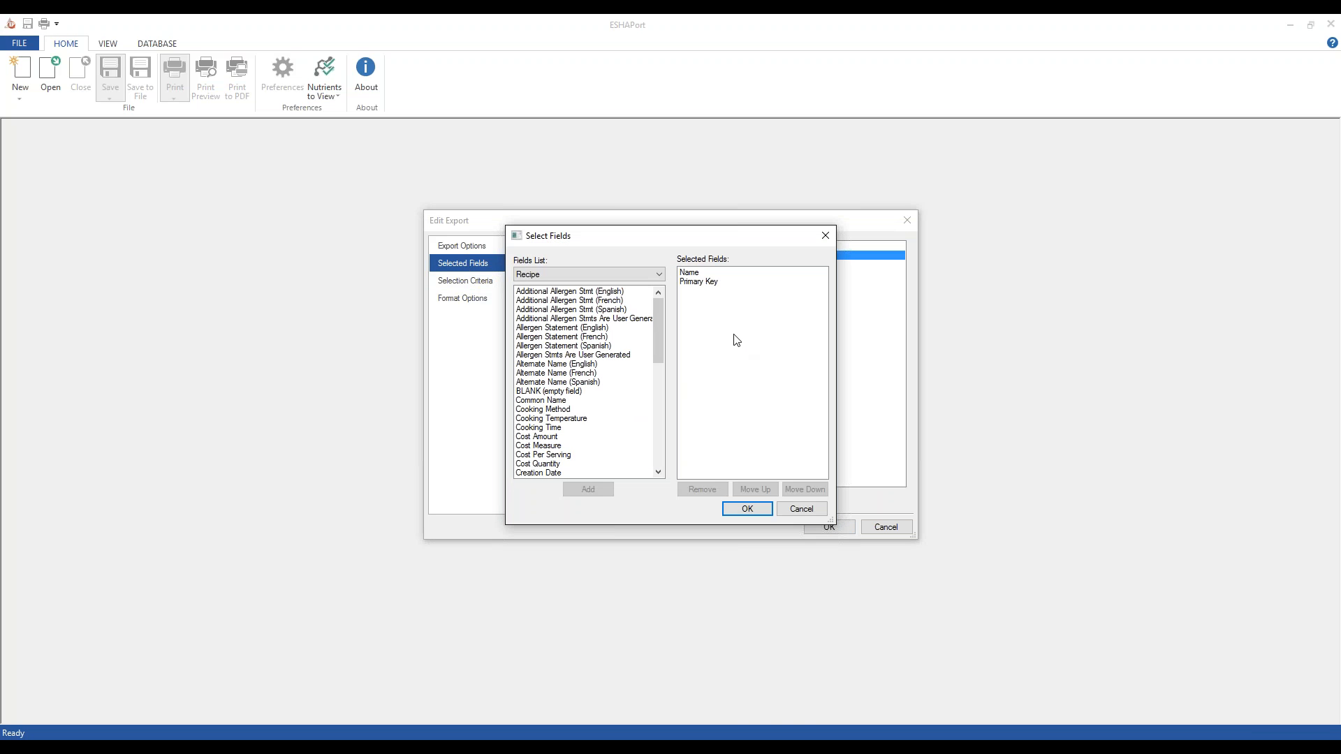
pyautogui.doubleClick(700, 282)
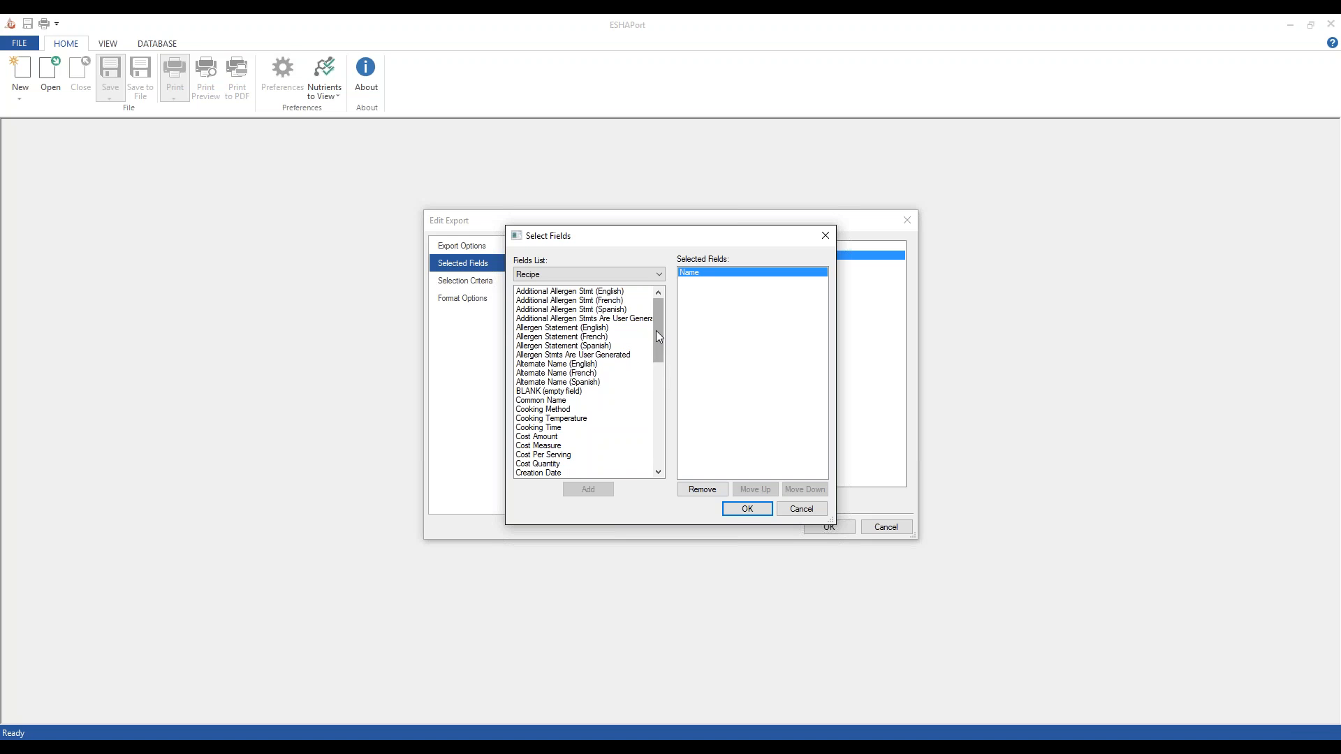
# Step: Add the recipe fields Serving Size Quantity and Serving Size Measure to the selected fields
pyautogui.moveTo(656, 330); pyautogui.dragTo(659, 417)
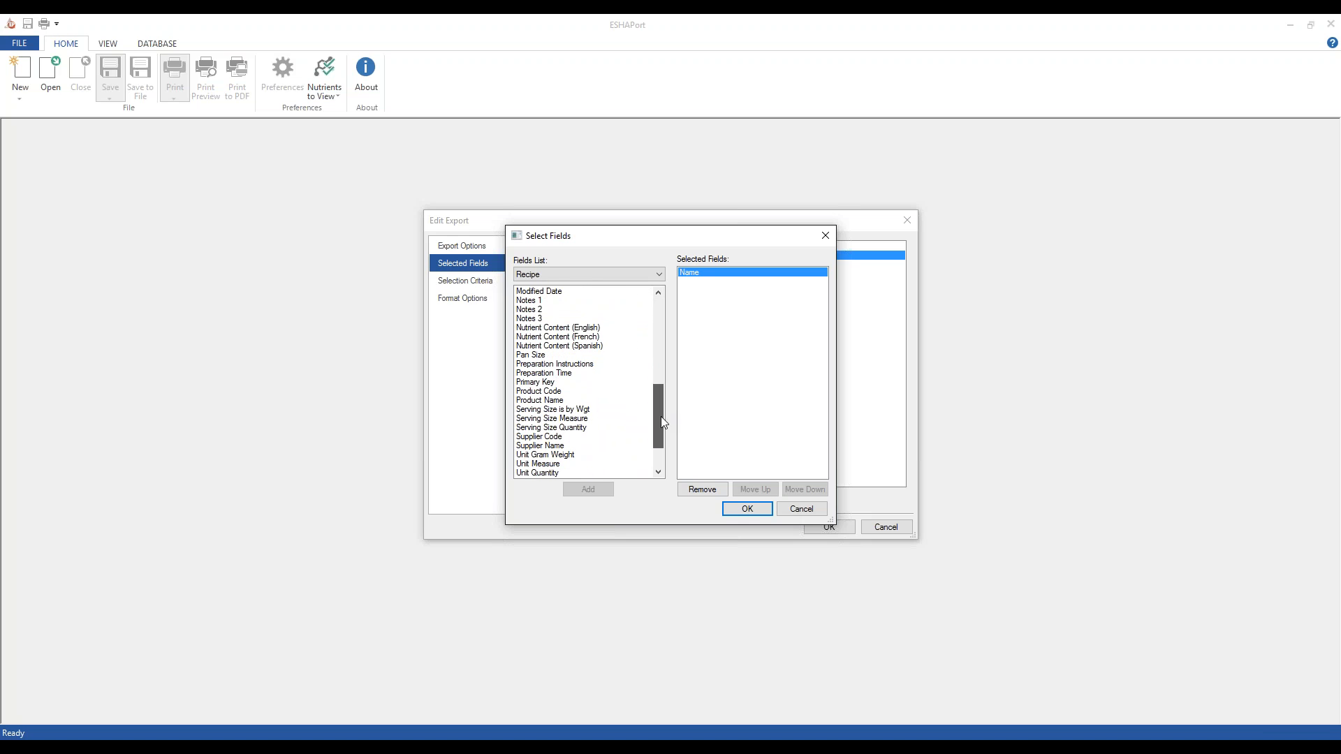
pyautogui.doubleClick(569, 428)
pyautogui.doubleClick(569, 419)
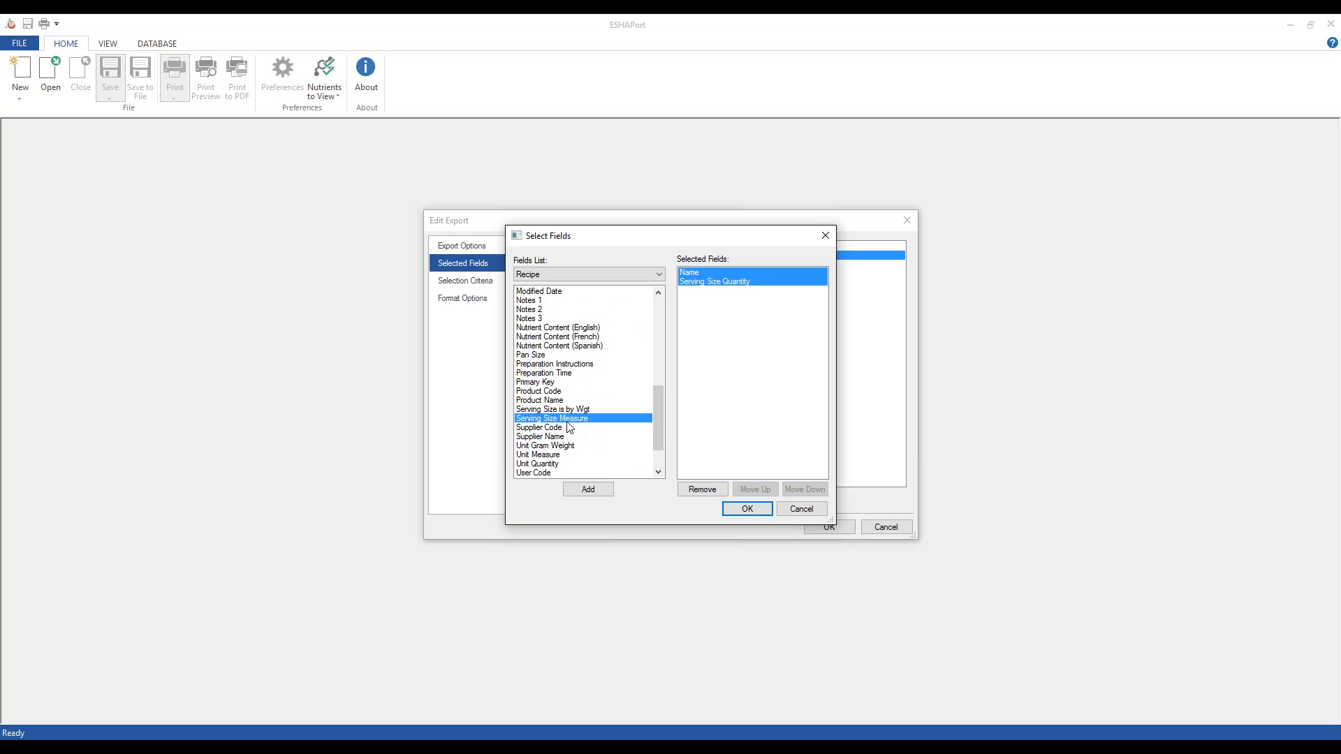
pyautogui.click(716, 354)
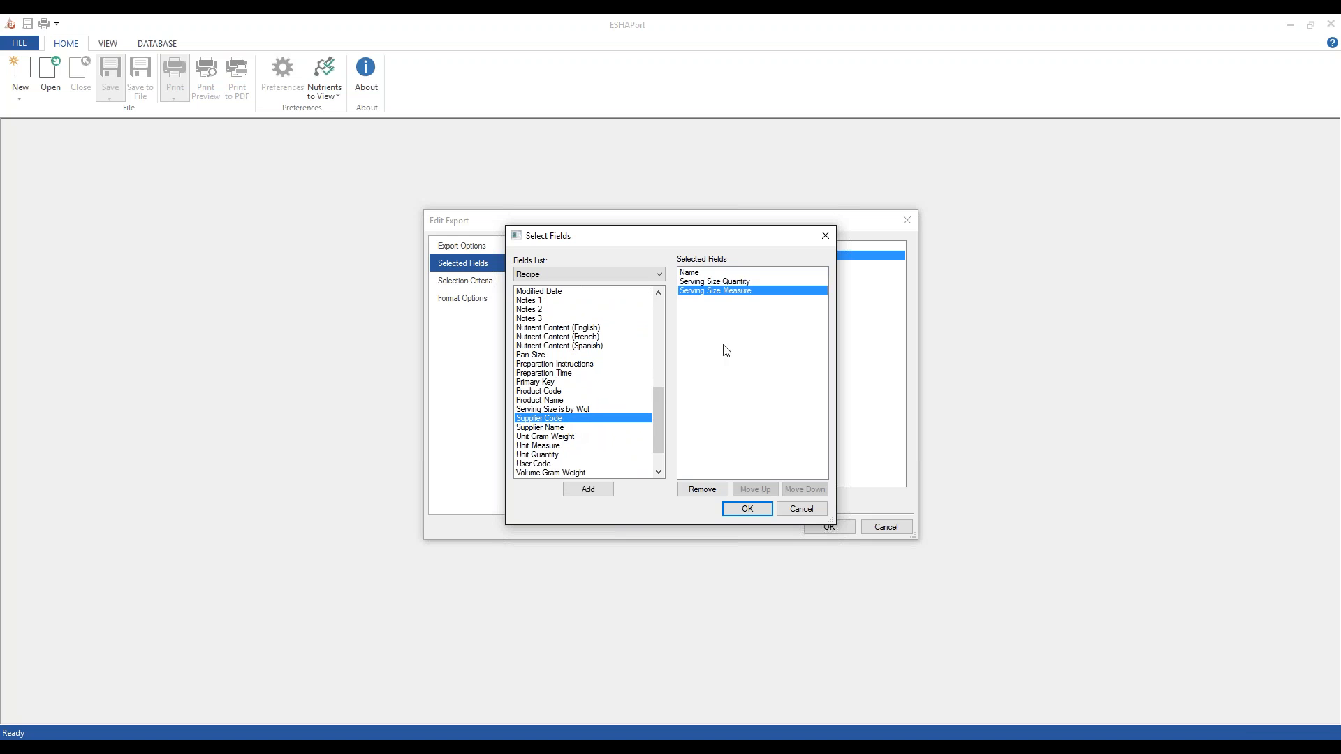
pyautogui.click(758, 282)
pyautogui.click(762, 292)
pyautogui.click(757, 281)
pyautogui.click(759, 290)
pyautogui.click(757, 281)
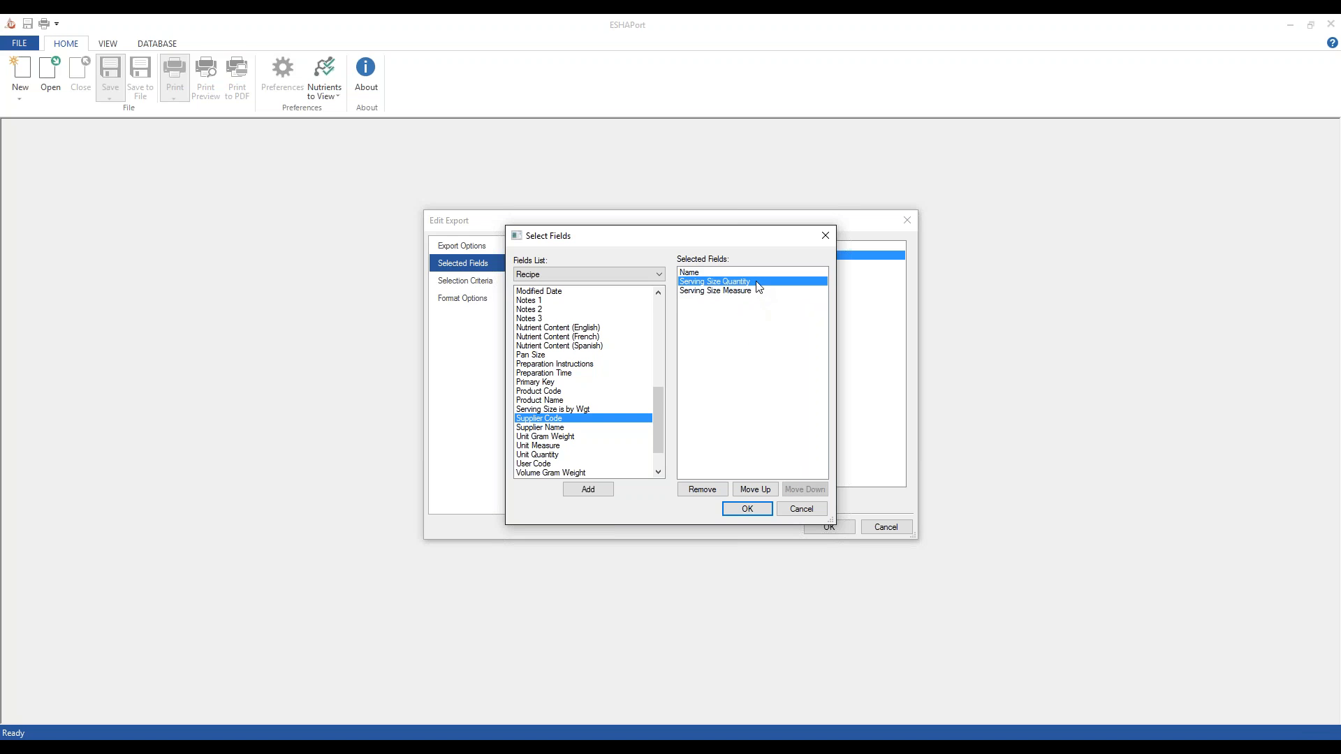
pyautogui.click(754, 291)
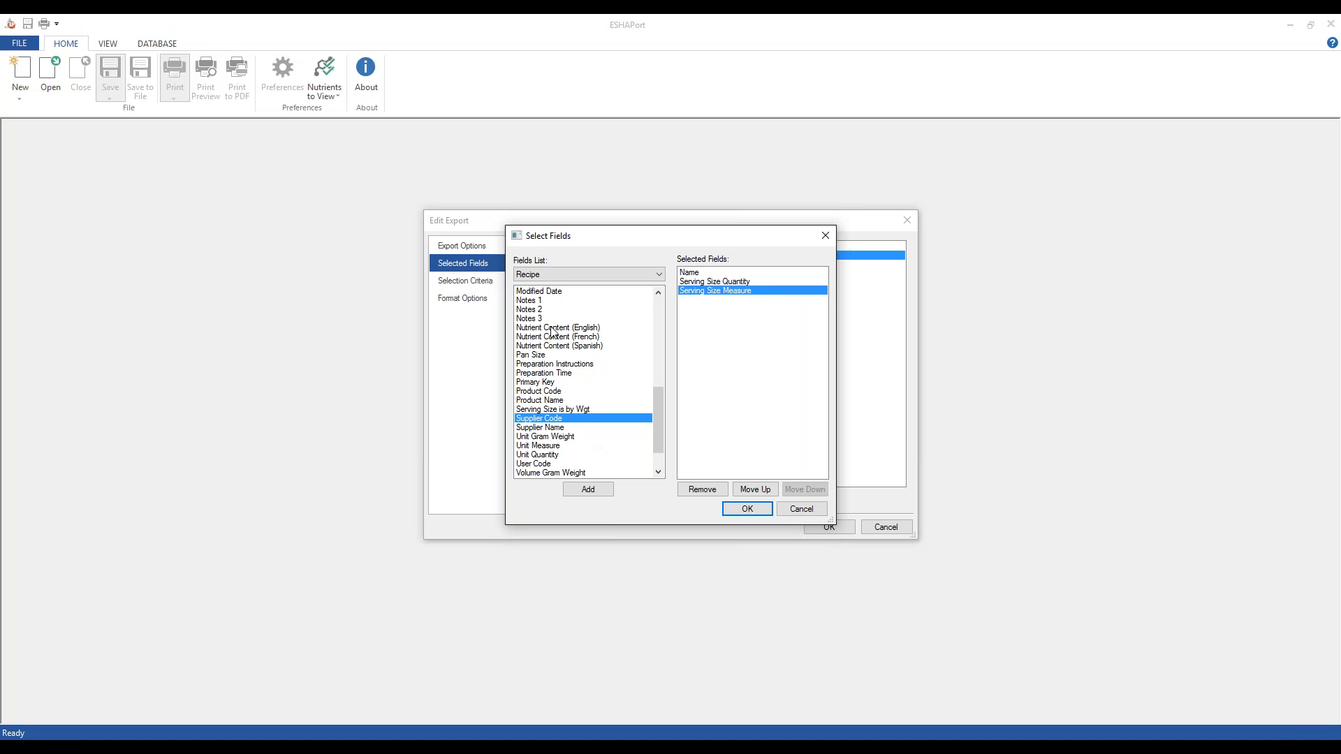
# Step: Add the nutrient field Calories to the export's selected fields
pyautogui.click(564, 276)
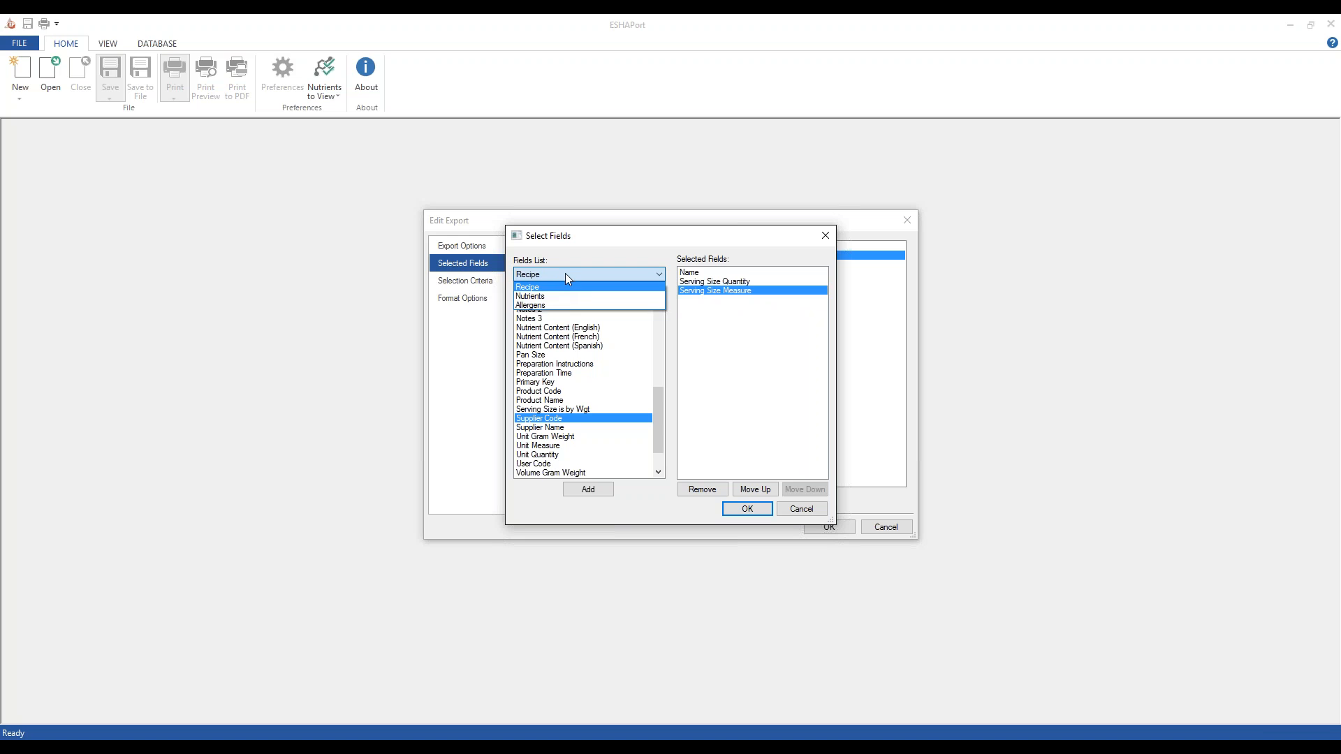
pyautogui.click(534, 296)
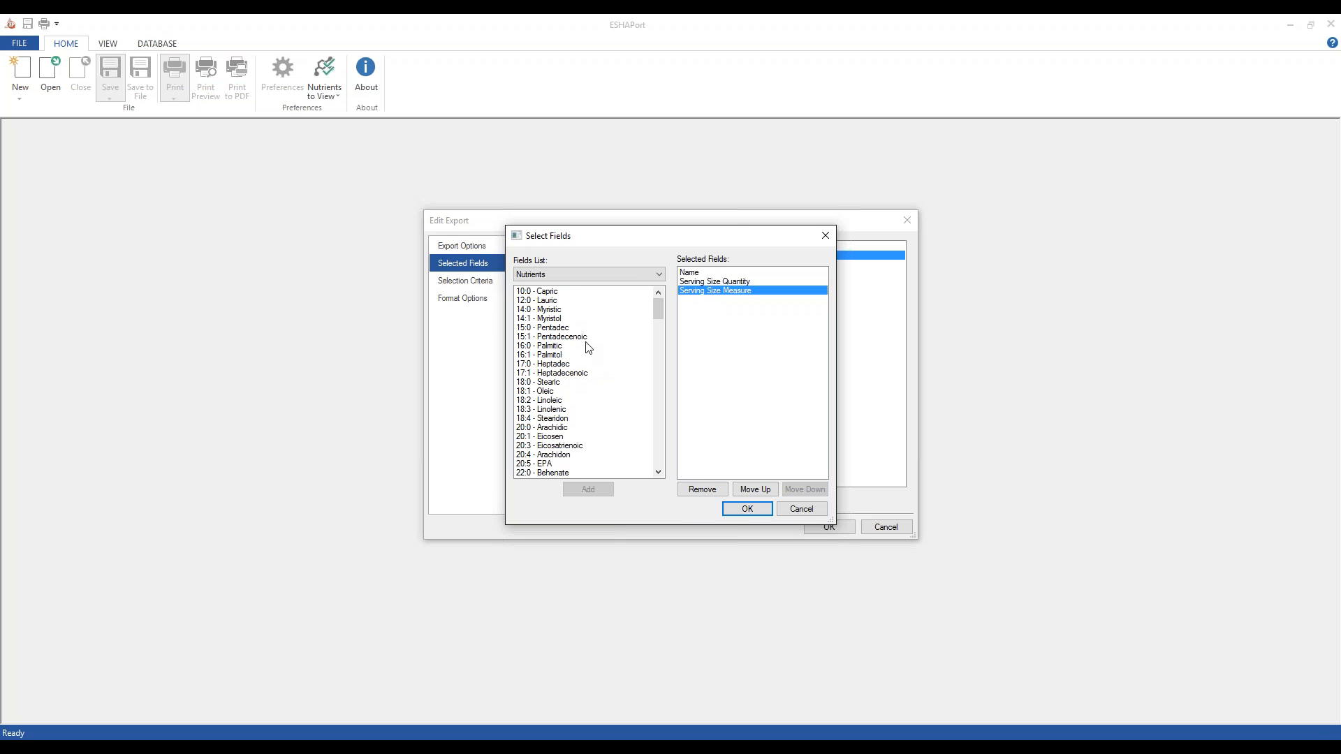
pyautogui.scroll(-4, 579, 398)
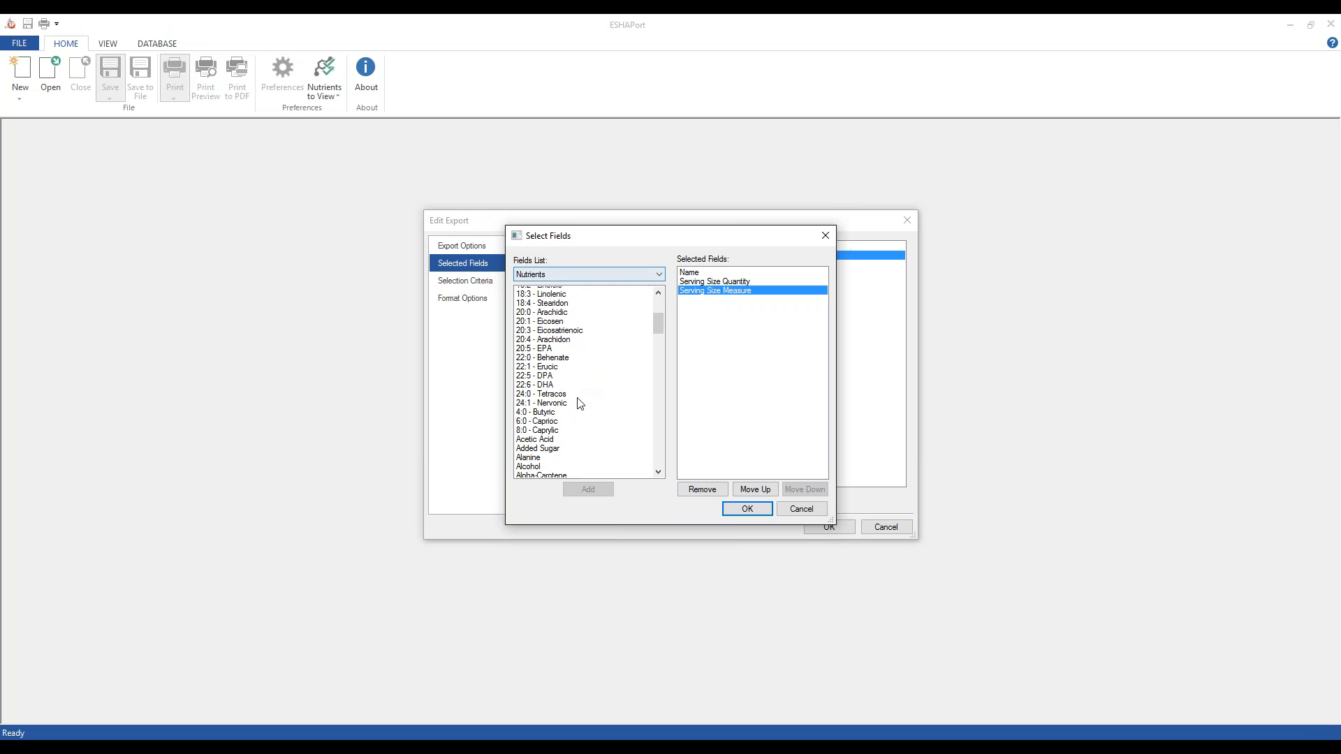
pyautogui.scroll(-6, 580, 403)
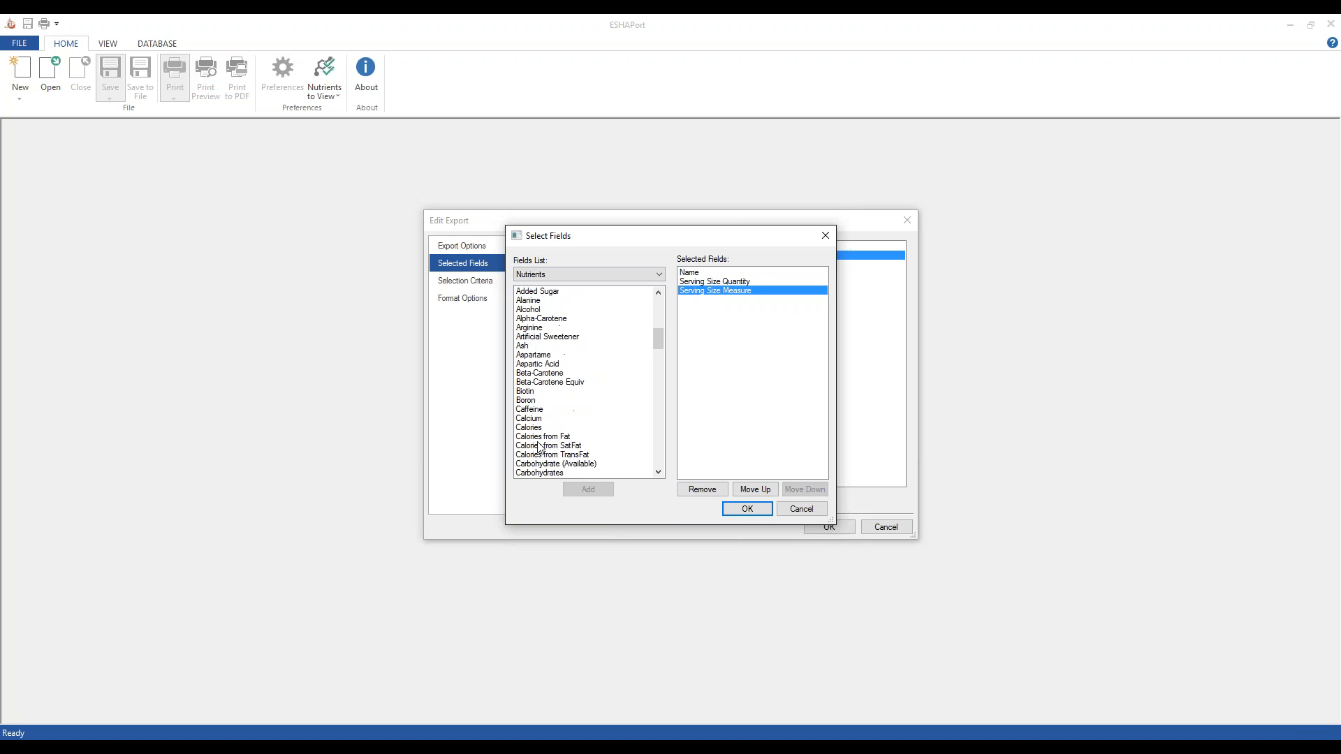
pyautogui.doubleClick(539, 427)
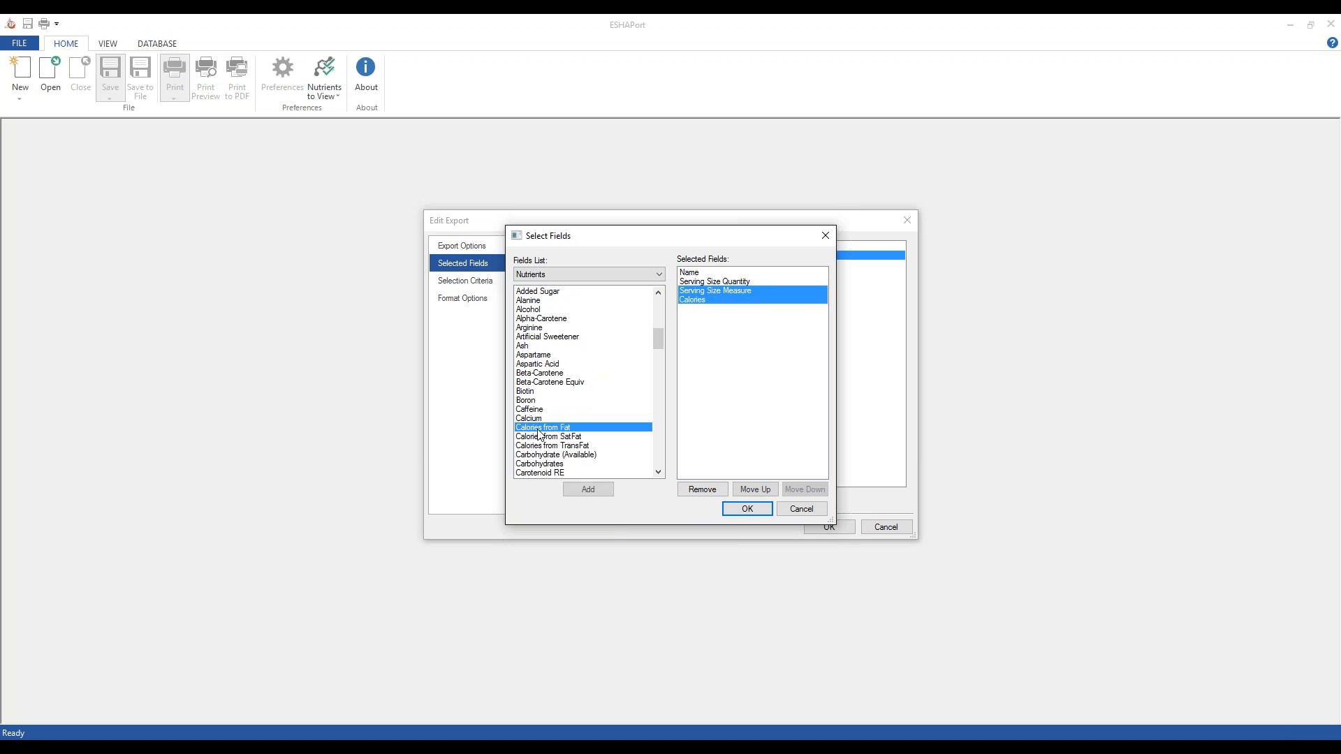
# Step: Look through the available allergen fields, return to the Recipe field list and accept the selected fields
pyautogui.click(547, 275)
pyautogui.click(541, 315)
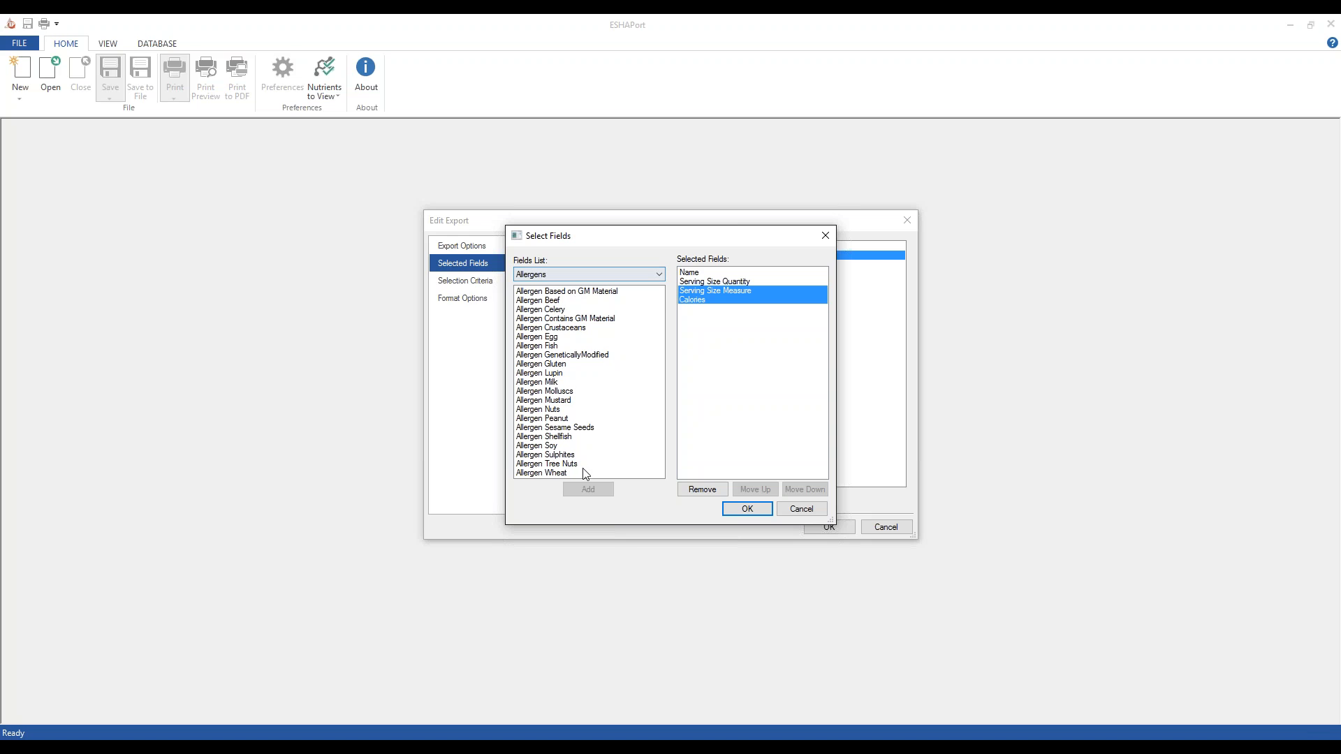
pyautogui.click(564, 272)
pyautogui.click(558, 291)
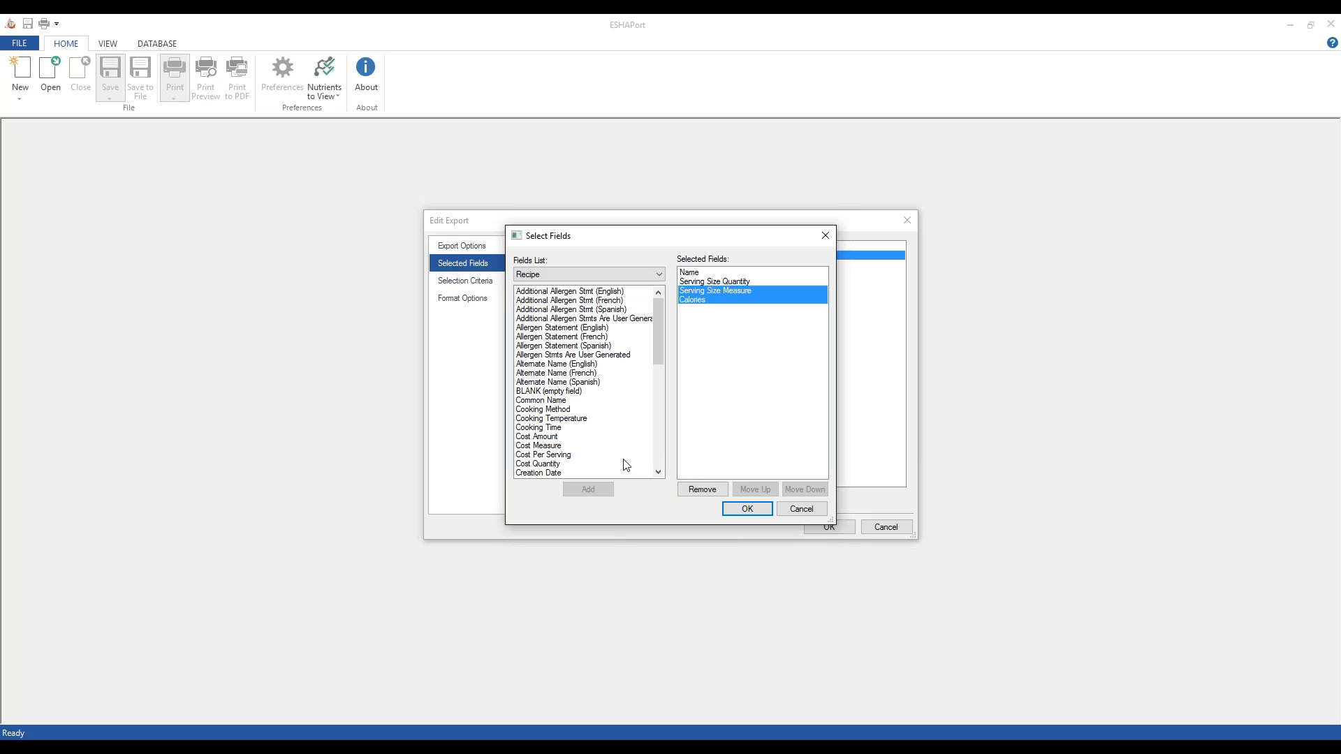
pyautogui.click(745, 510)
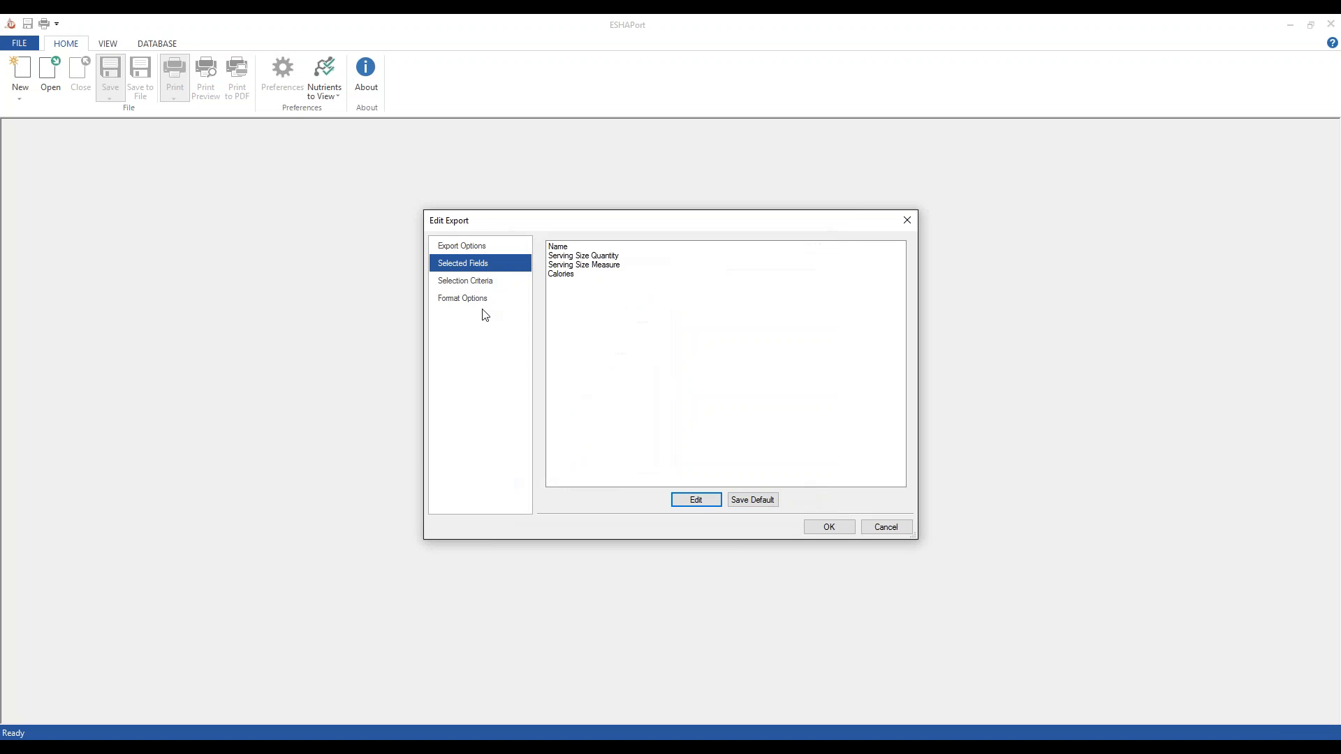
# Step: Test the Select all Records criterion and browse the list of matching recipes
pyautogui.click(491, 284)
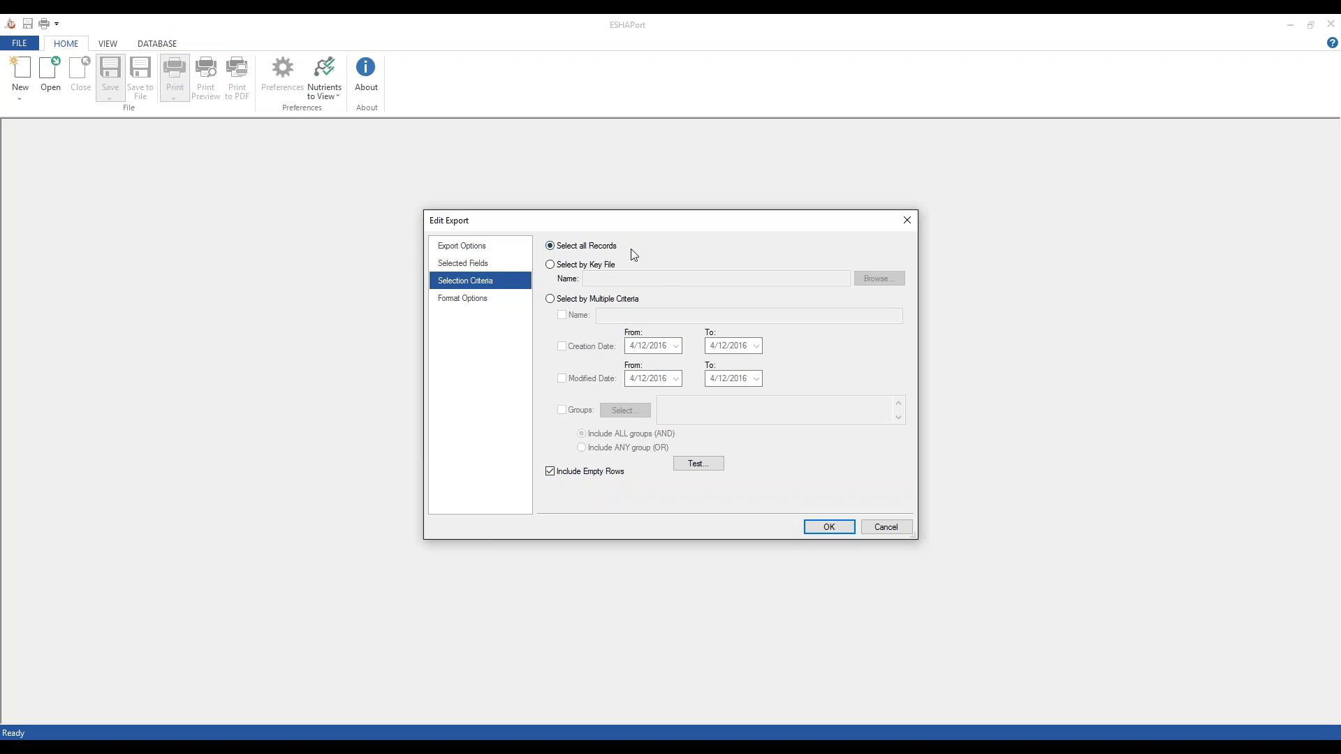
pyautogui.click(697, 465)
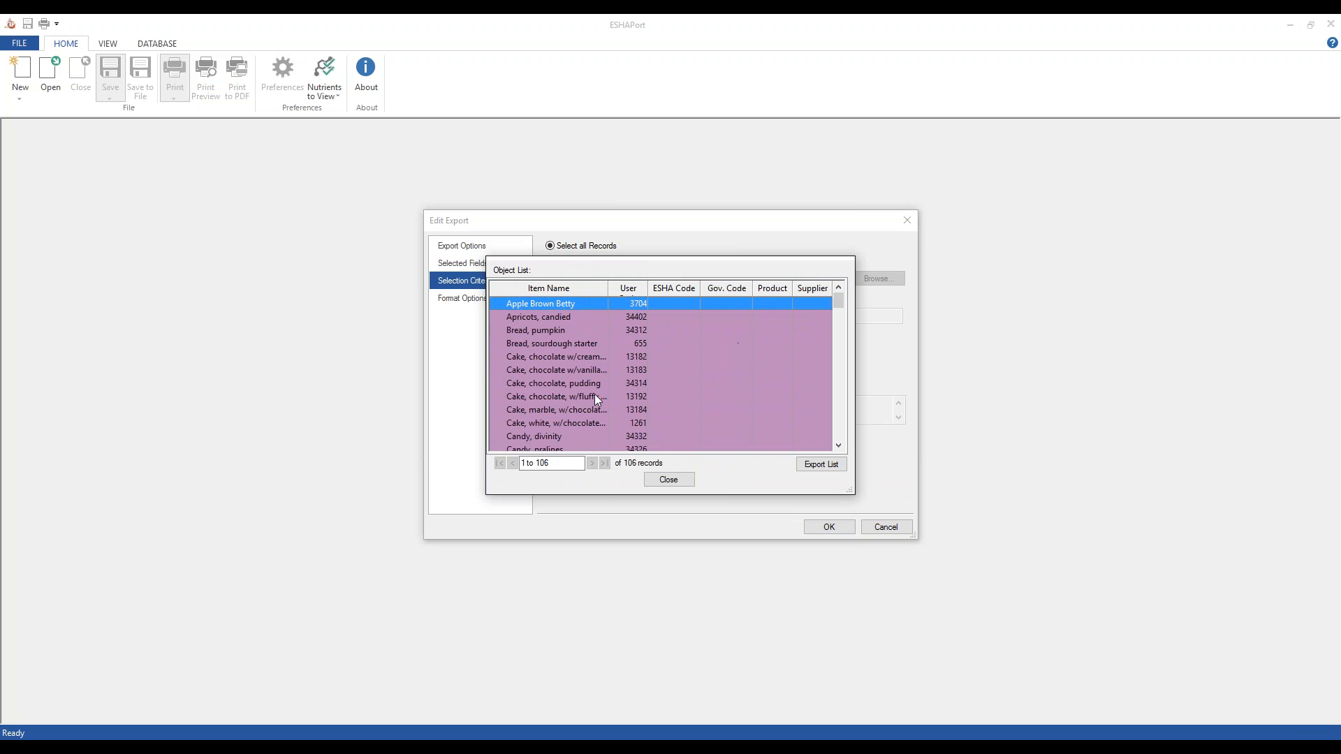
pyautogui.click(593, 359)
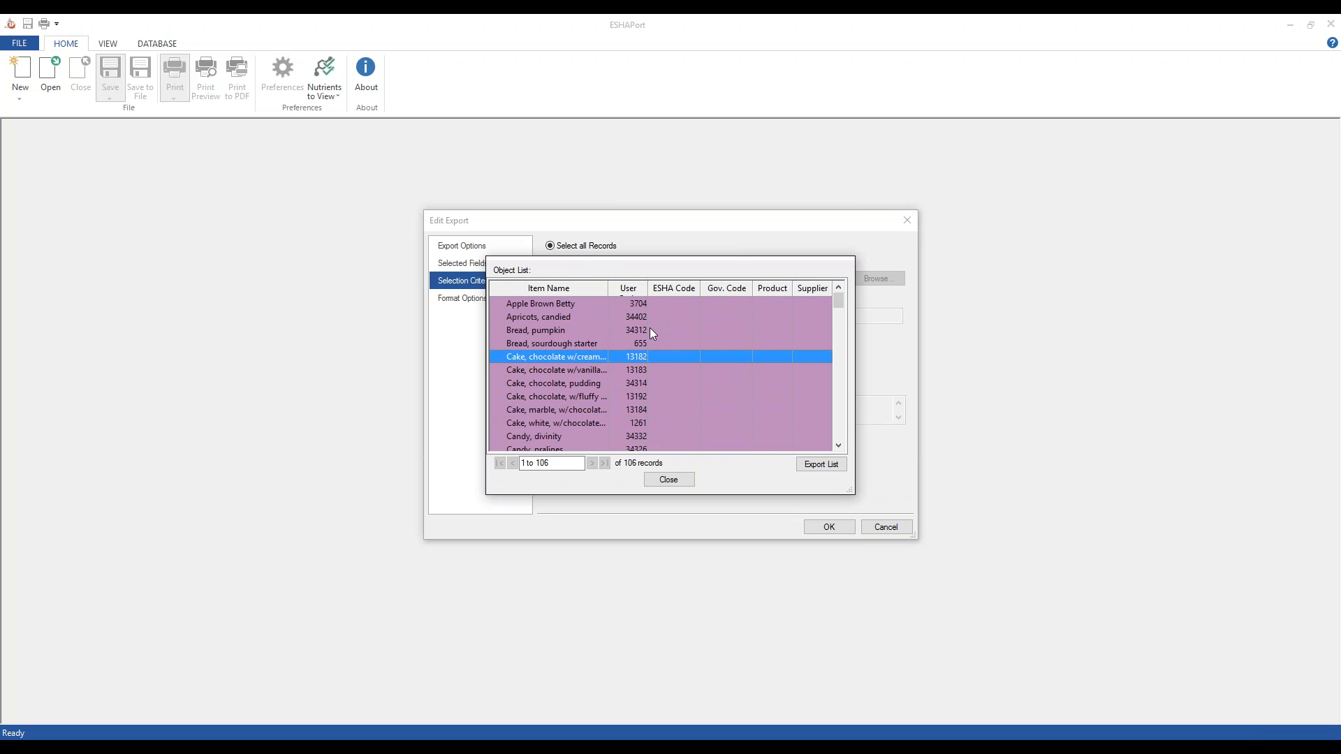
pyautogui.scroll(-4, 620, 377)
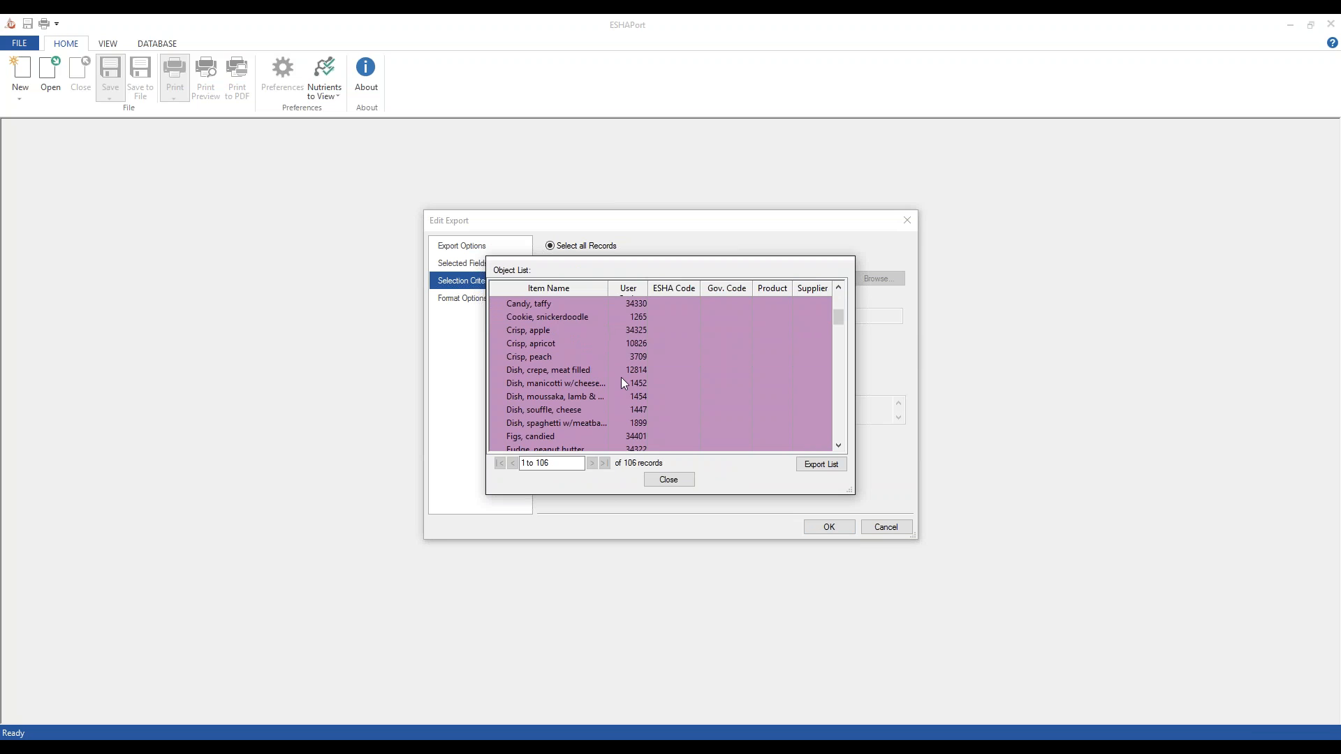
pyautogui.scroll(4, 621, 377)
pyautogui.click(669, 479)
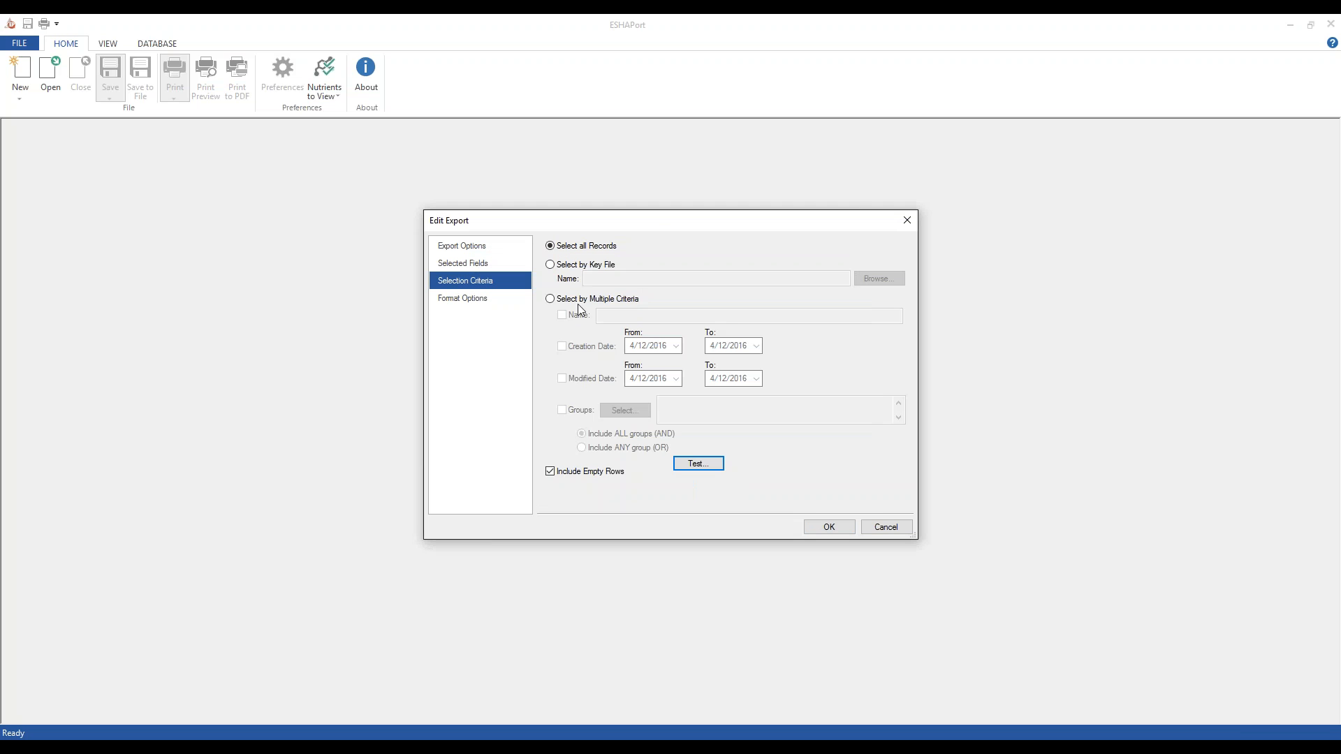
# Step: Set the selection criteria to multiple criteria, with Include ANY group (OR) and the name filter "sample"
pyautogui.click(551, 266)
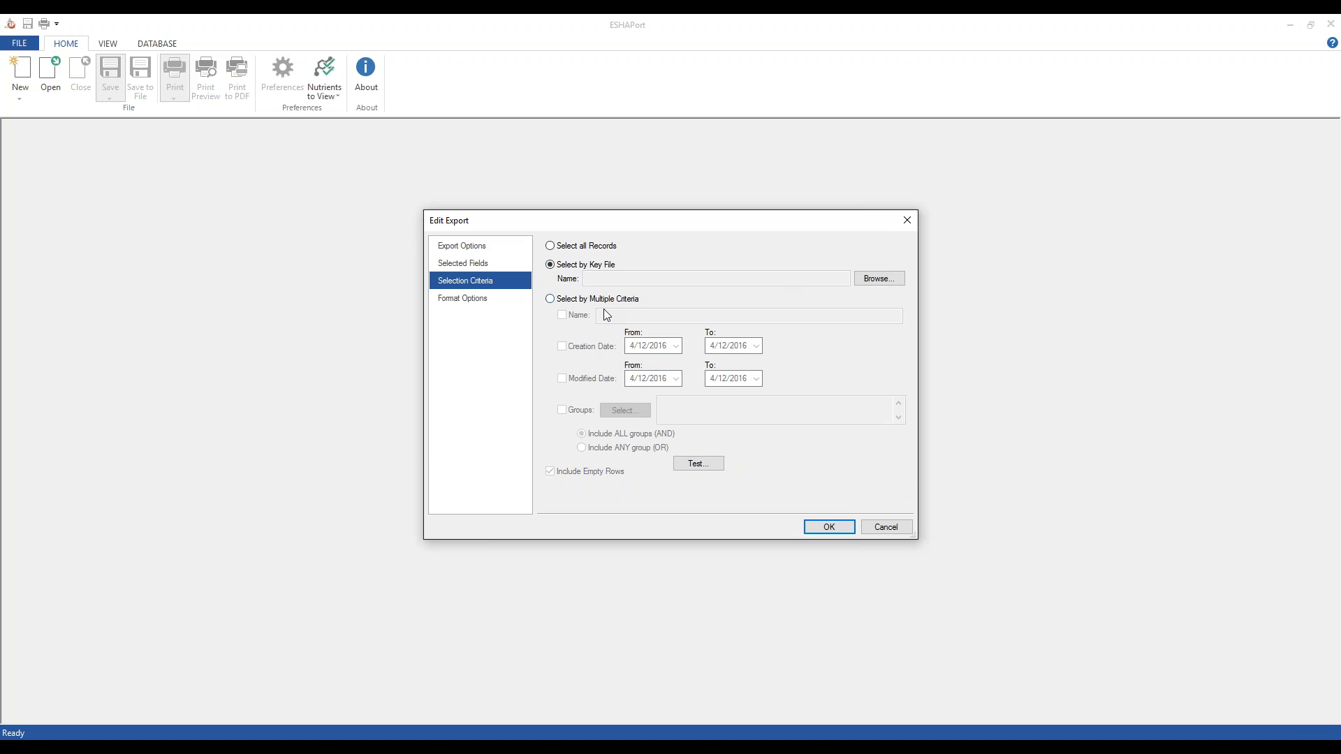
pyautogui.click(550, 299)
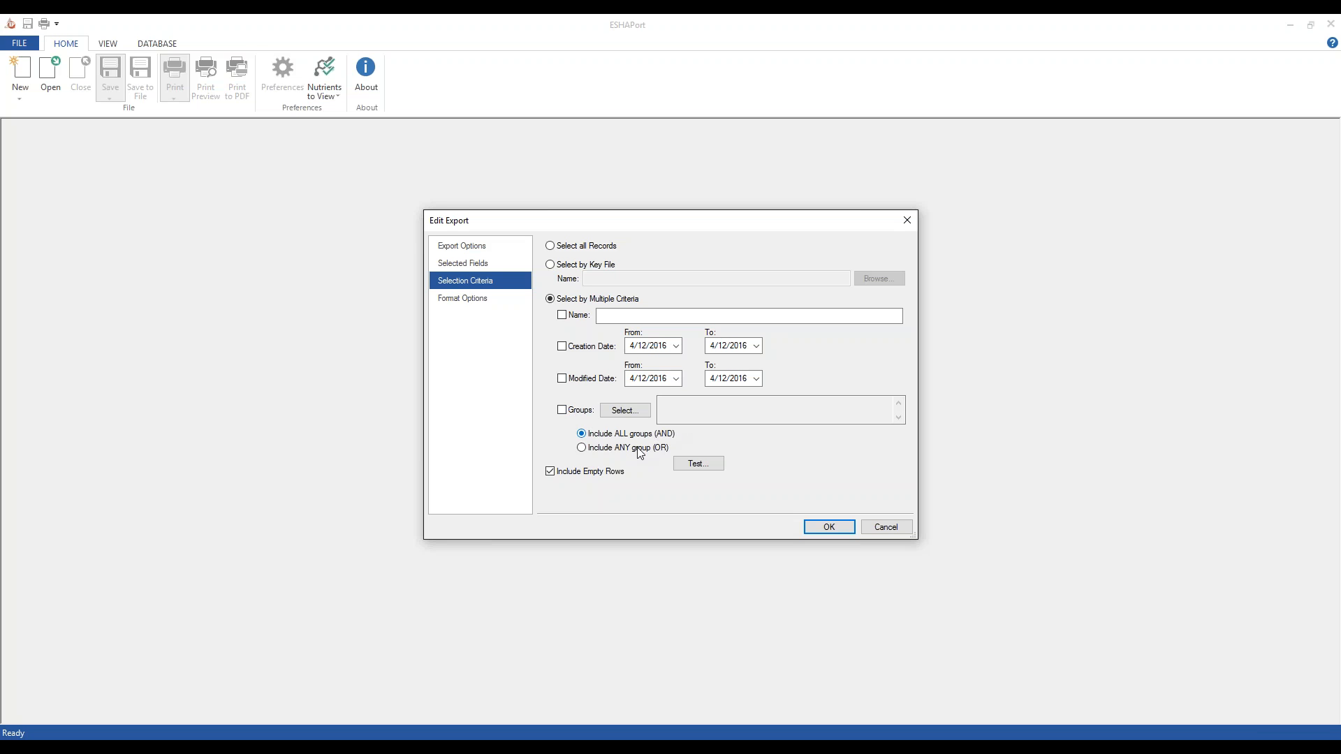
pyautogui.click(581, 448)
pyautogui.click(562, 315)
pyautogui.click(625, 316)
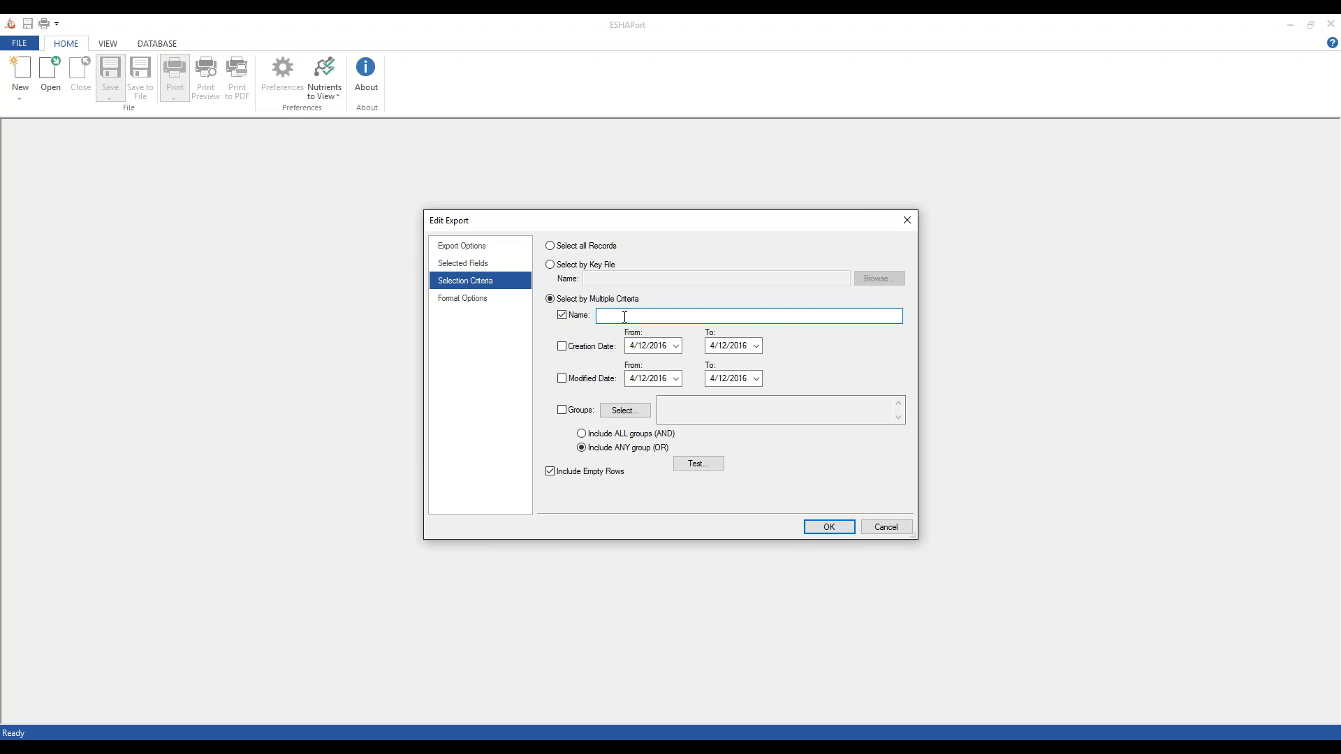
pyautogui.write('sample')
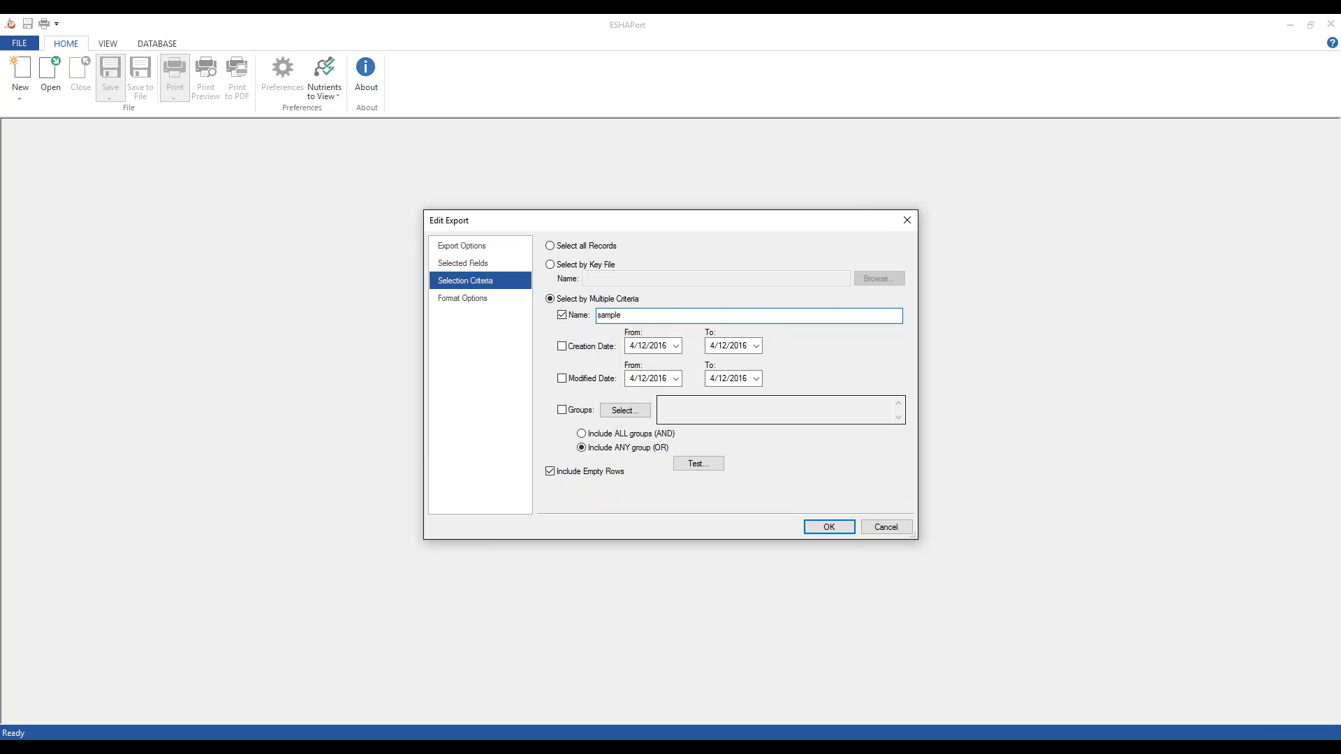
# Step: Test the name filter and check which recipes it matches
pyautogui.click(697, 463)
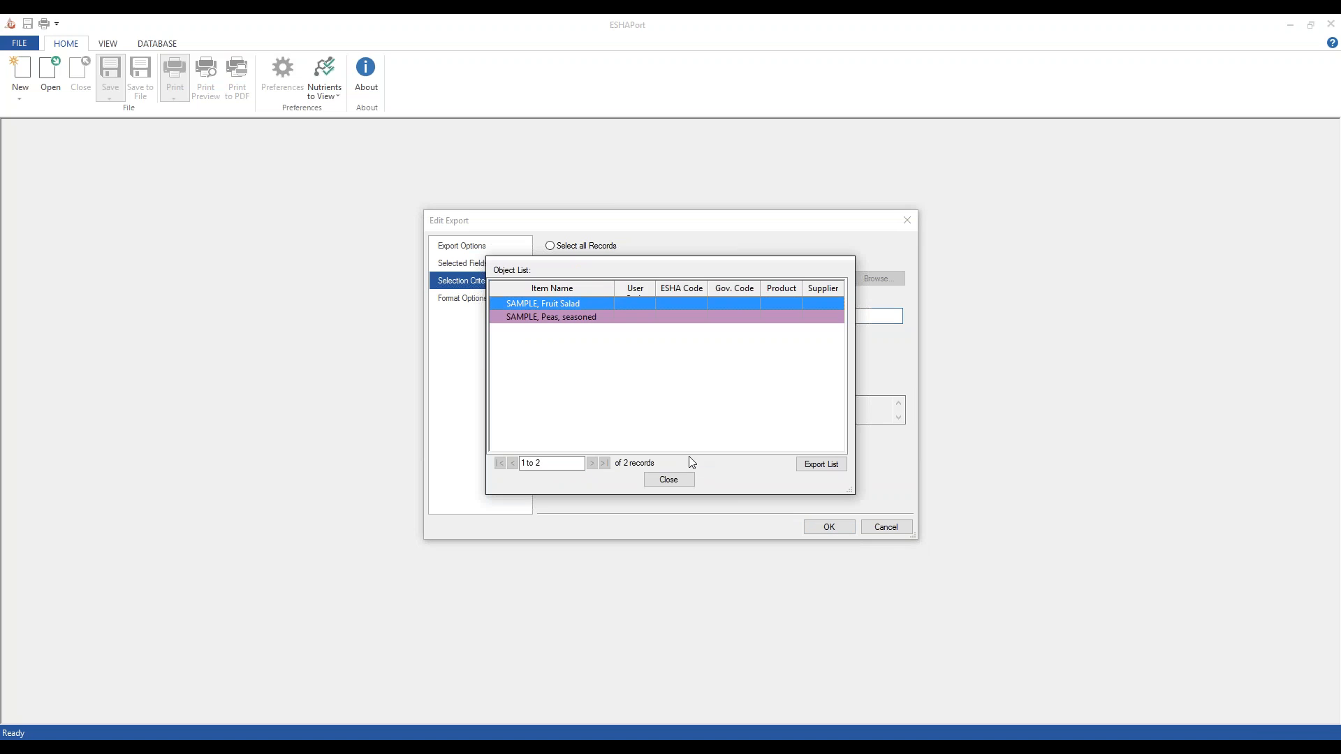
pyautogui.click(560, 319)
pyautogui.click(561, 303)
pyautogui.click(553, 318)
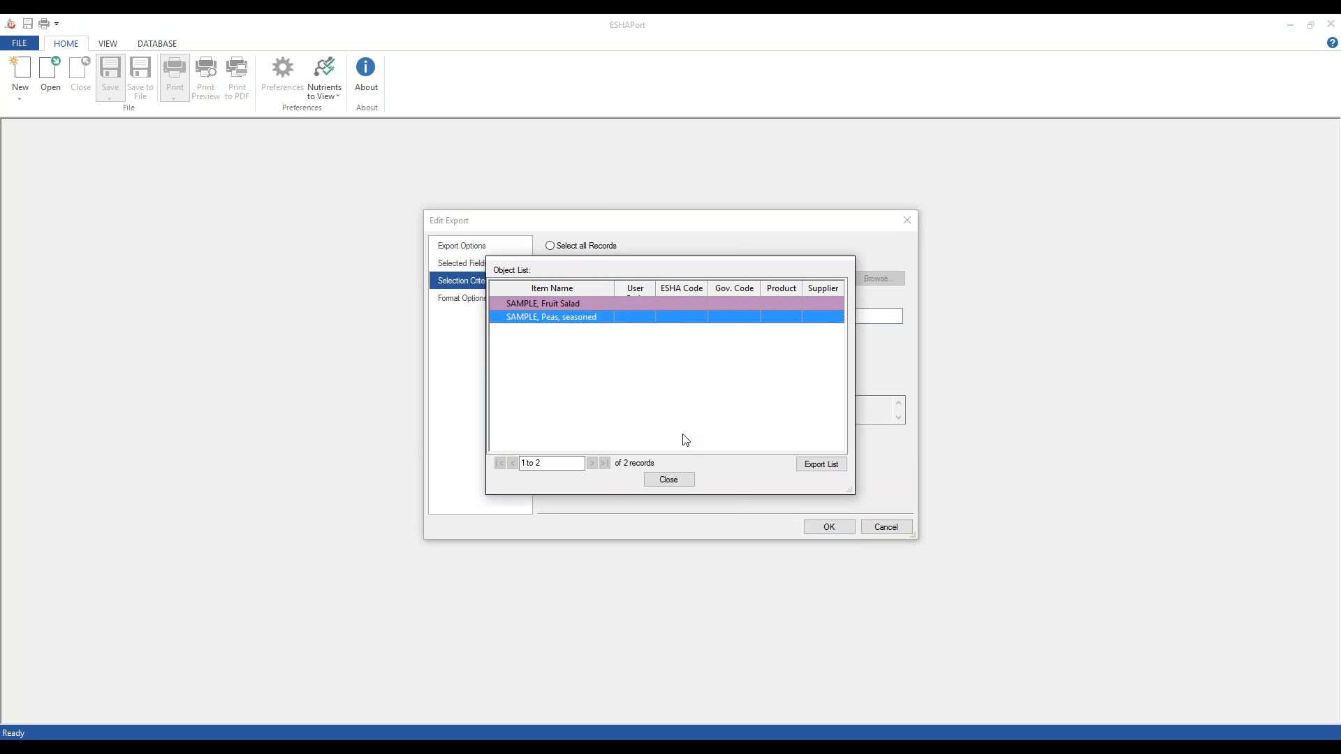
pyautogui.click(681, 479)
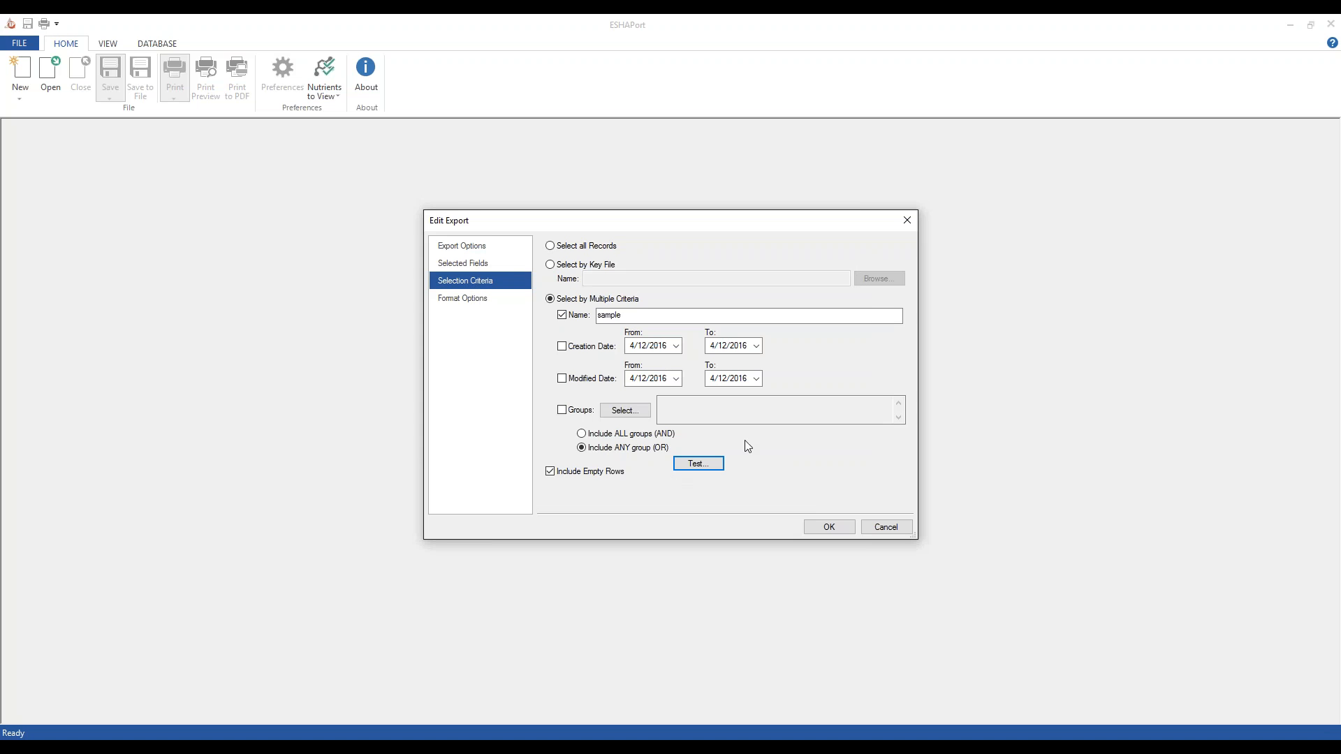
# Step: Examine the field separator and text delimiter choices in the export's format options
pyautogui.click(469, 302)
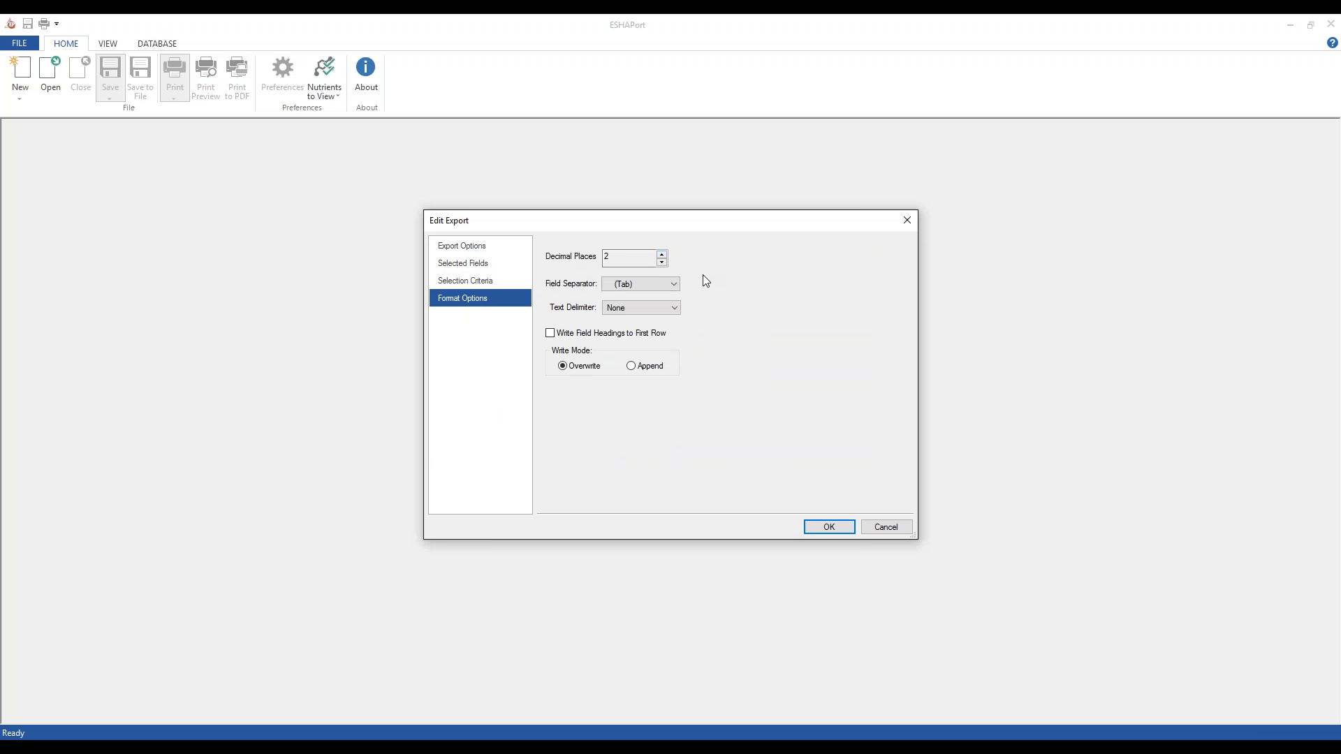
pyautogui.click(665, 285)
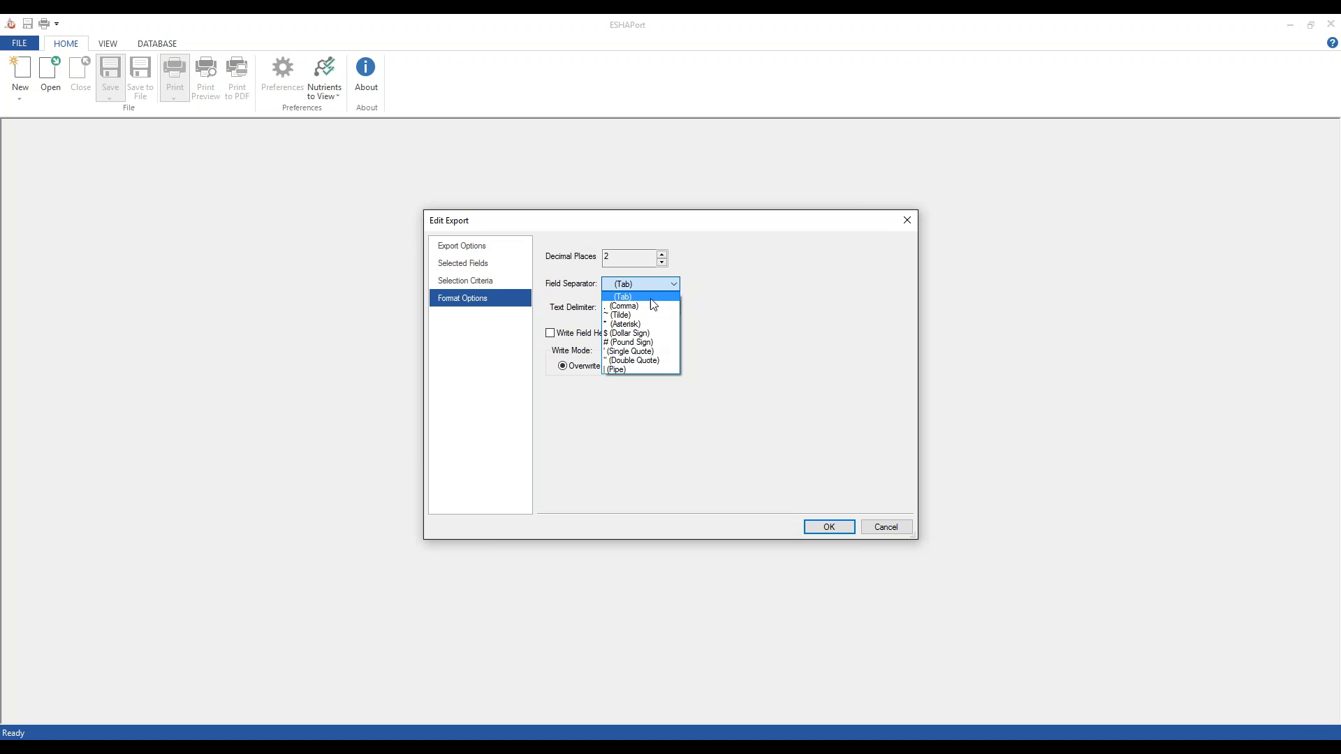
pyautogui.click(757, 284)
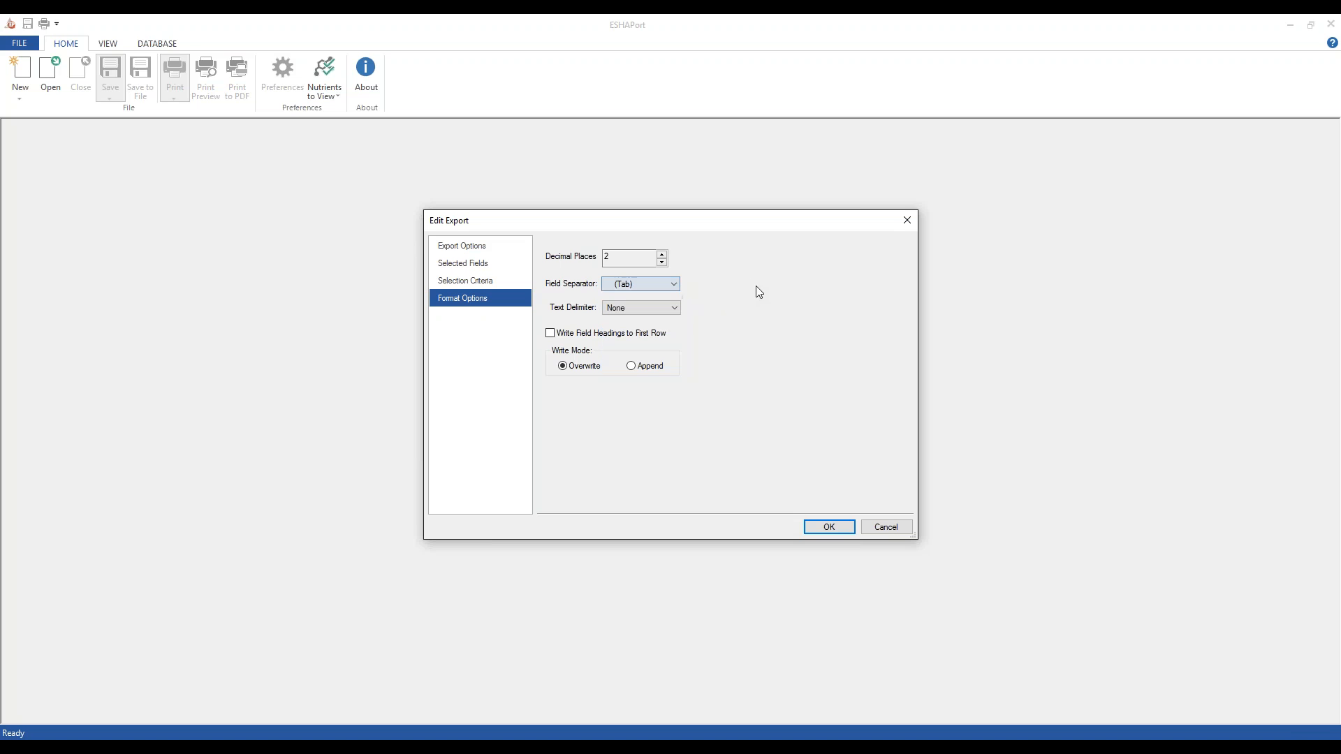
pyautogui.click(635, 311)
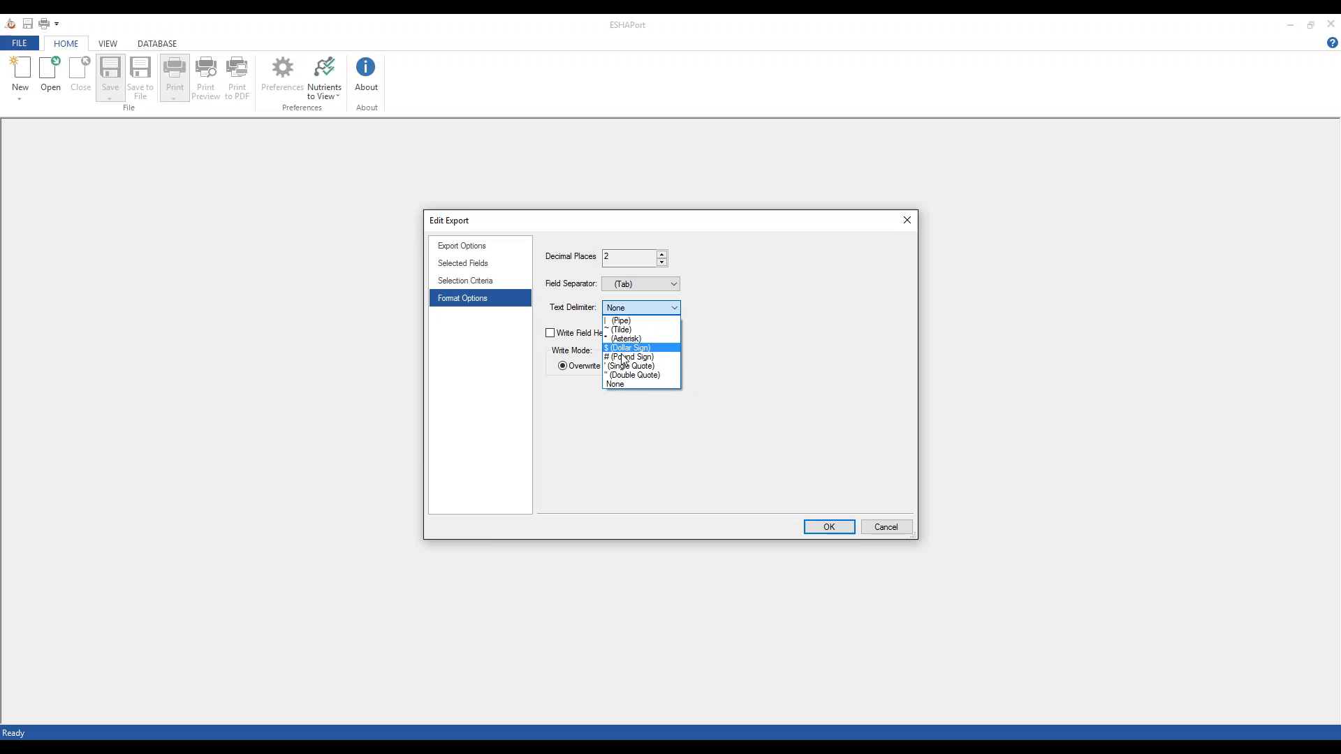
pyautogui.click(710, 455)
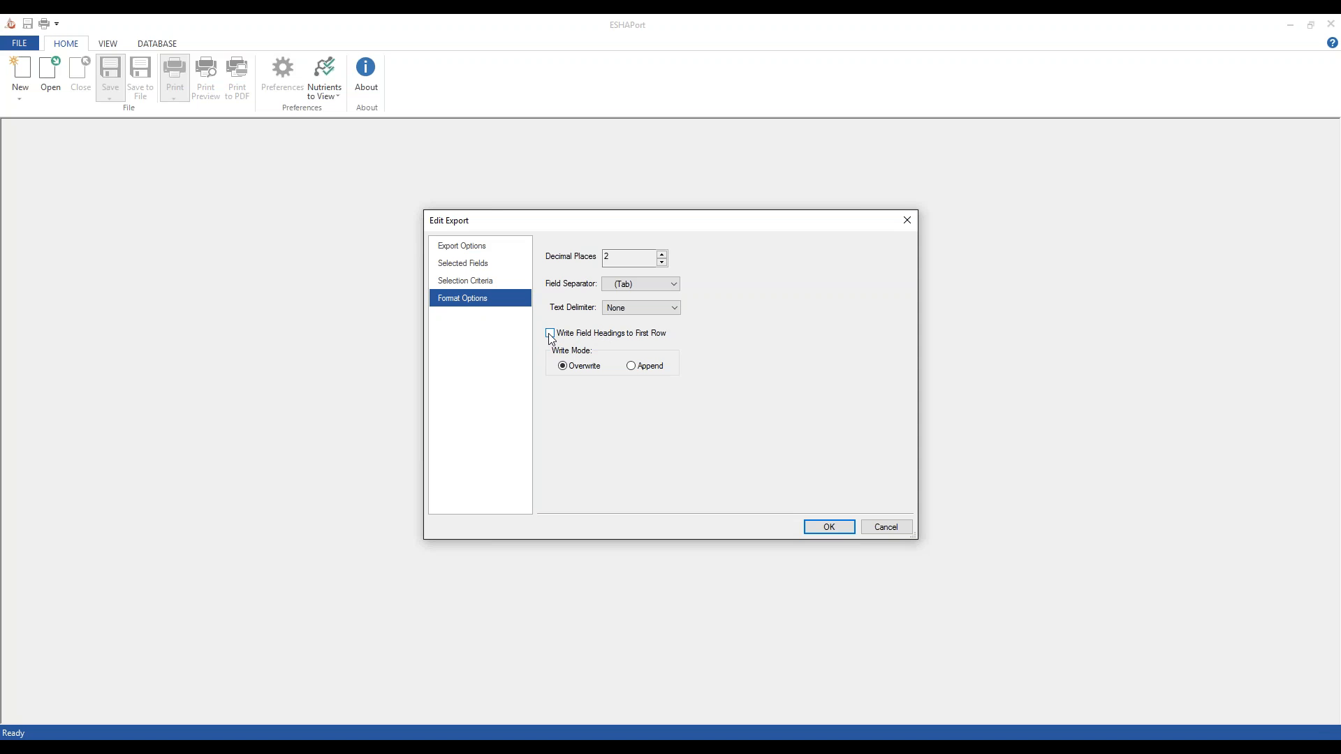
# Step: Review the export's selected fields one by one, from Calories up to Name
pyautogui.click(471, 270)
pyautogui.click(566, 278)
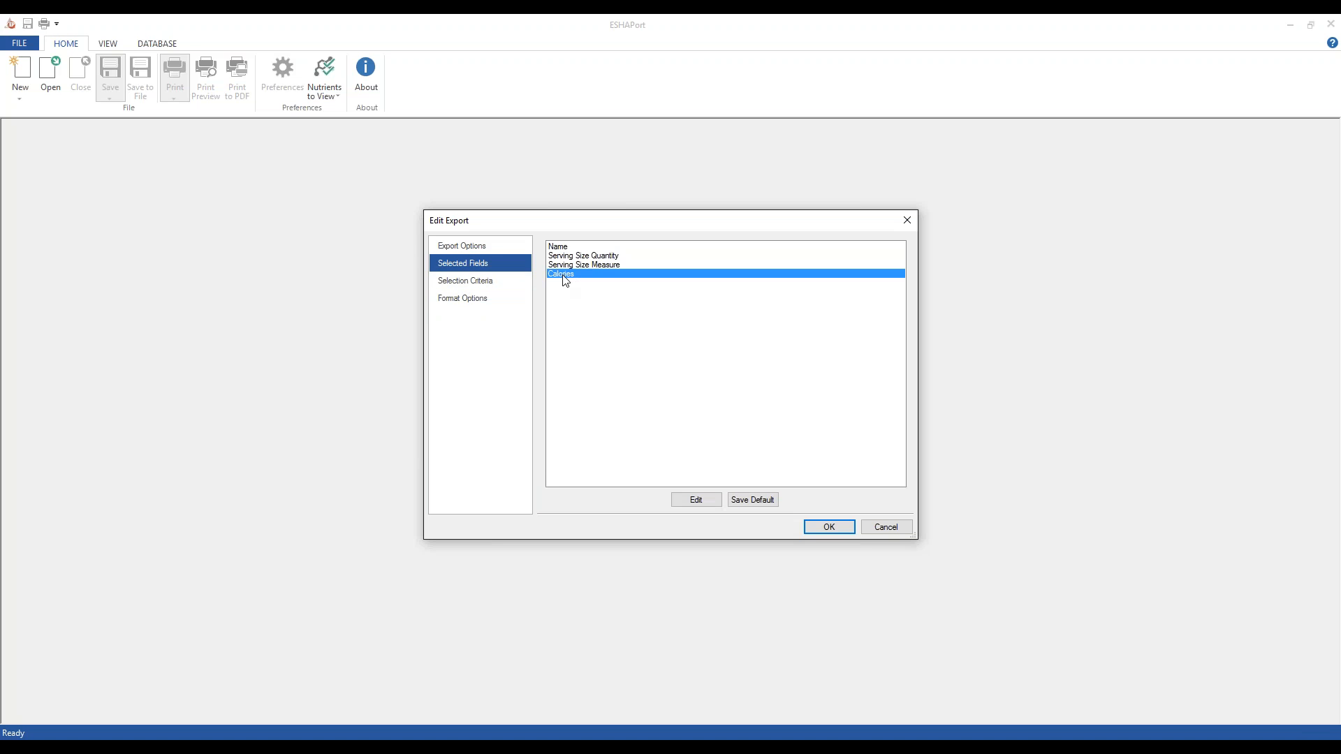
pyautogui.click(574, 264)
pyautogui.click(571, 256)
pyautogui.click(570, 247)
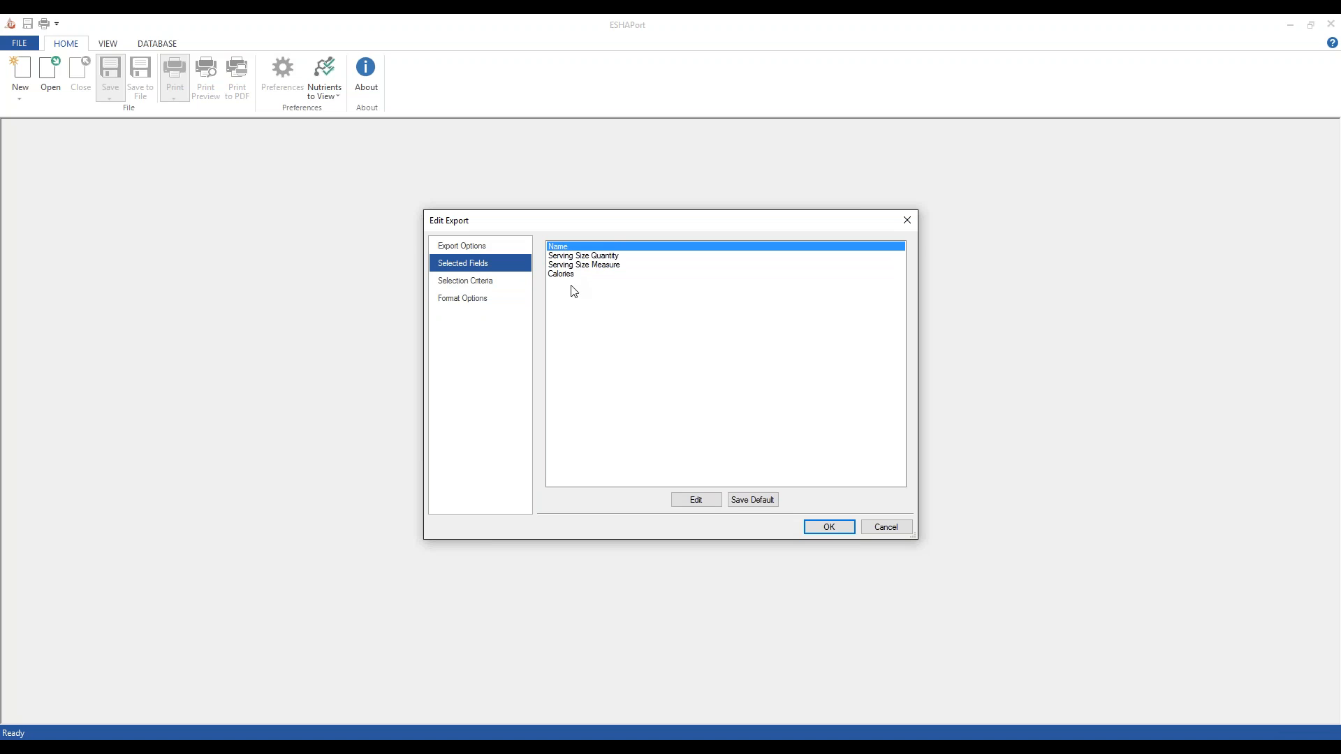
# Step: Set the export format to write field headings to the first row in Overwrite mode, and accept the export settings
pyautogui.click(464, 306)
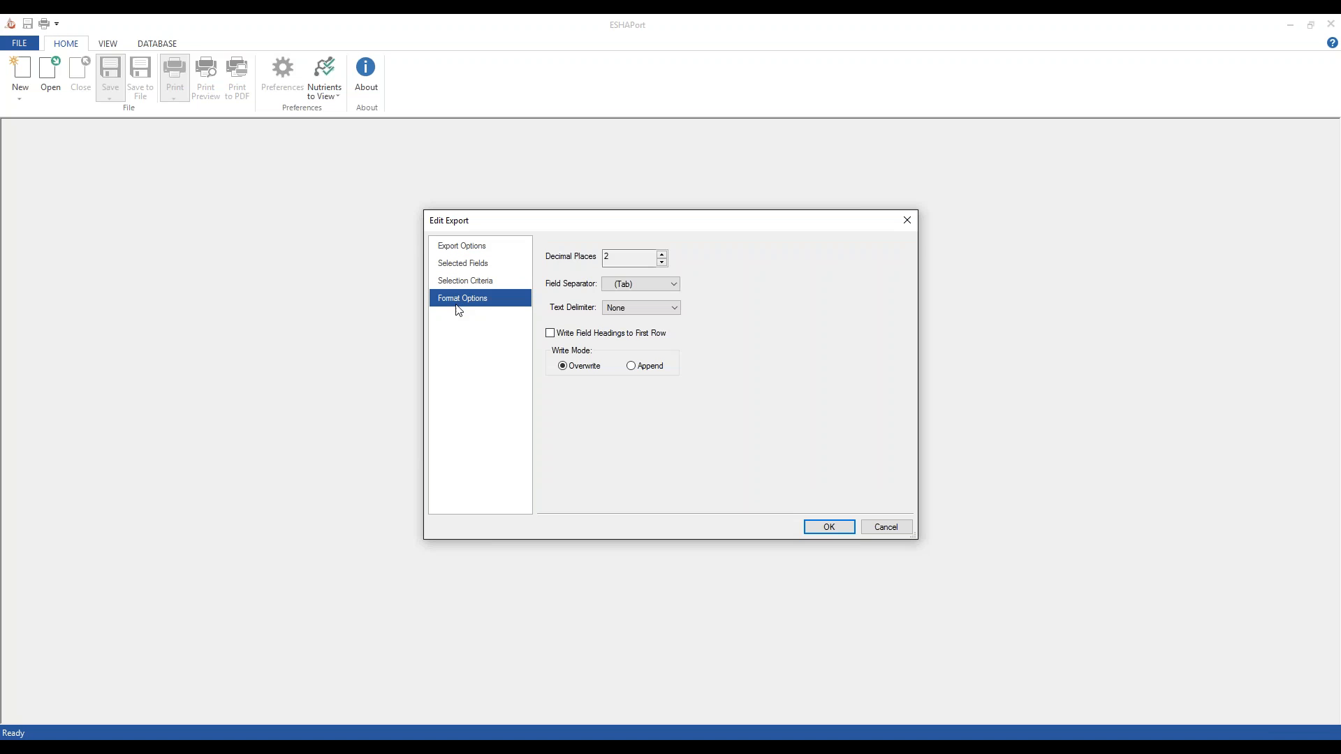
pyautogui.click(551, 335)
pyautogui.click(563, 366)
pyautogui.click(817, 527)
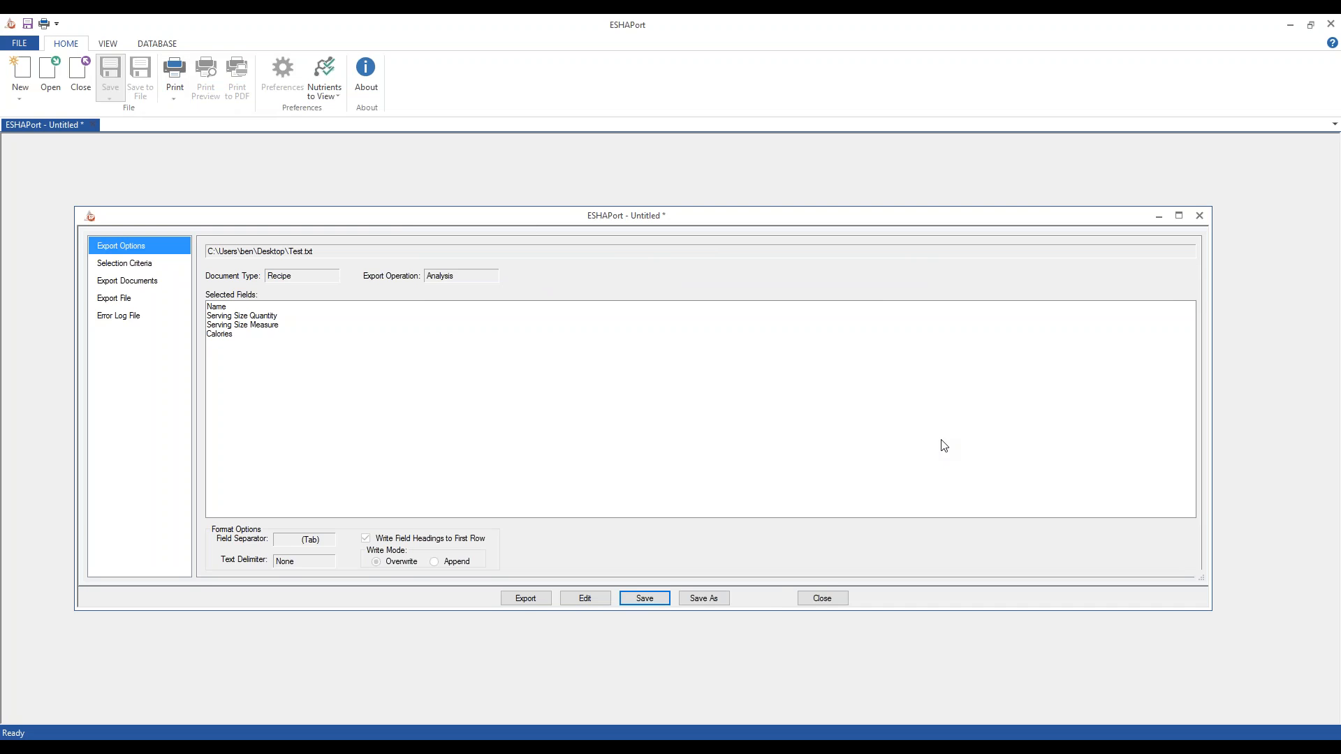
# Step: Review the new export's options, selection criteria, export documents and export file contents
pyautogui.moveTo(396, 227); pyautogui.dragTo(400, 195)
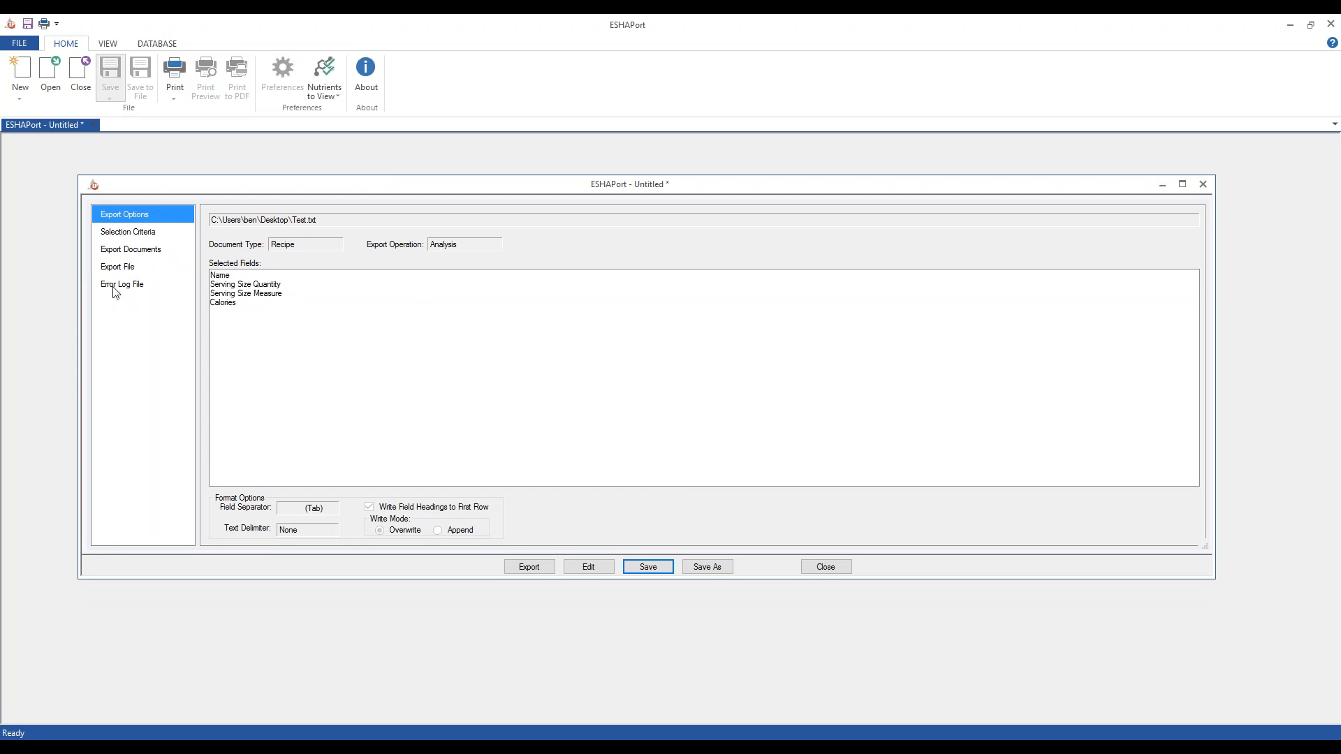
pyautogui.click(116, 236)
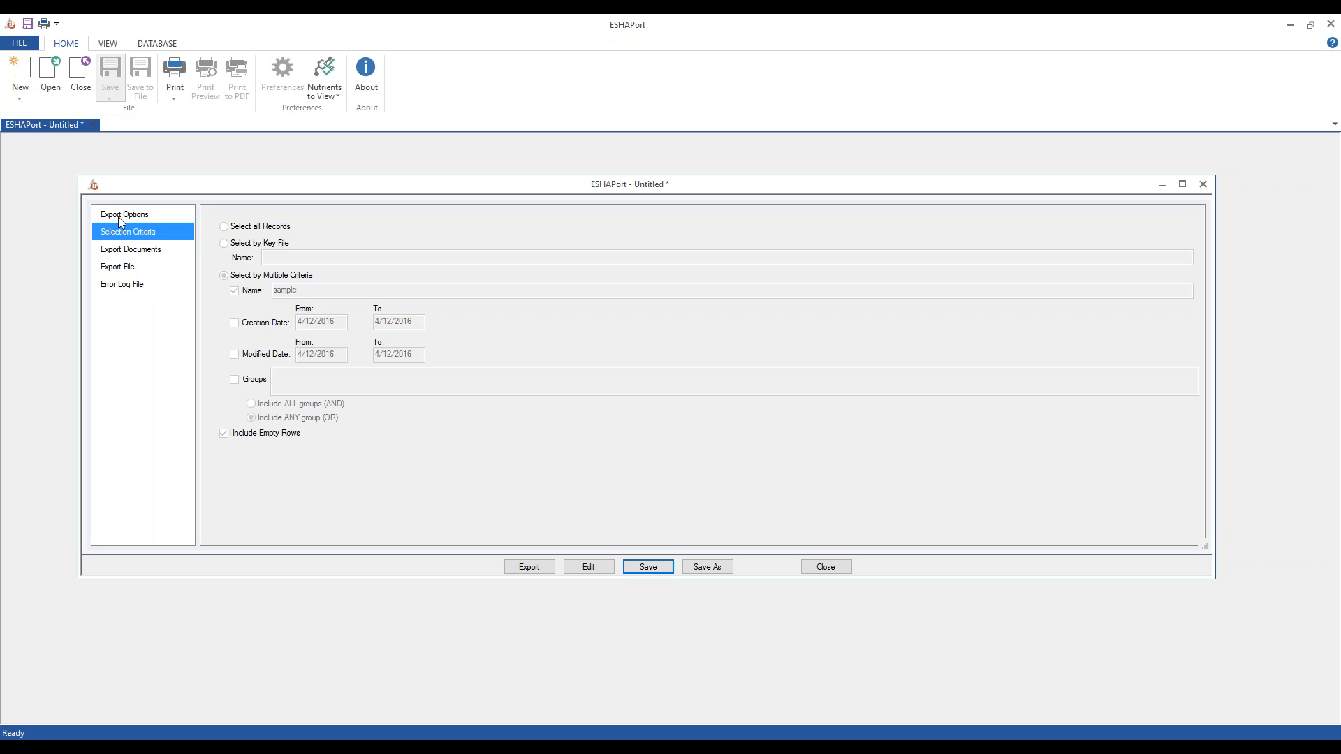
pyautogui.click(119, 216)
pyautogui.click(114, 230)
pyautogui.click(129, 249)
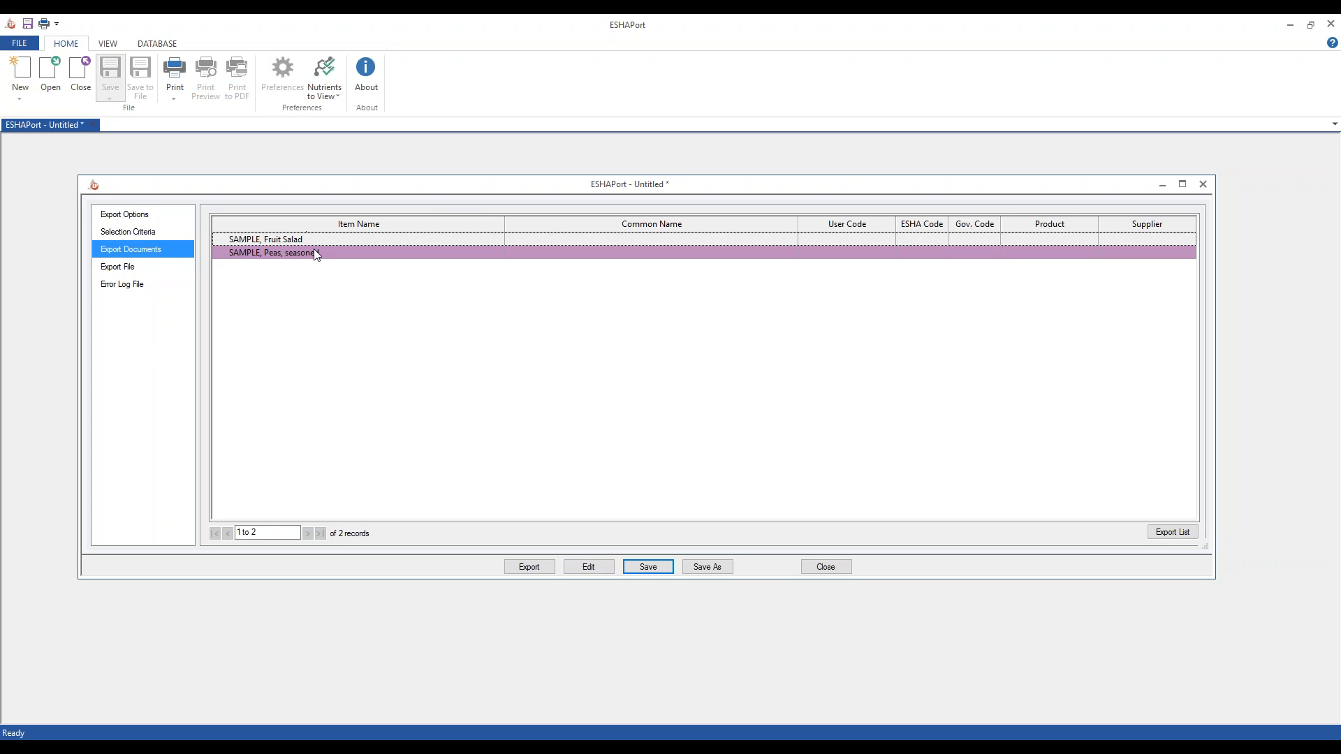
pyautogui.click(134, 269)
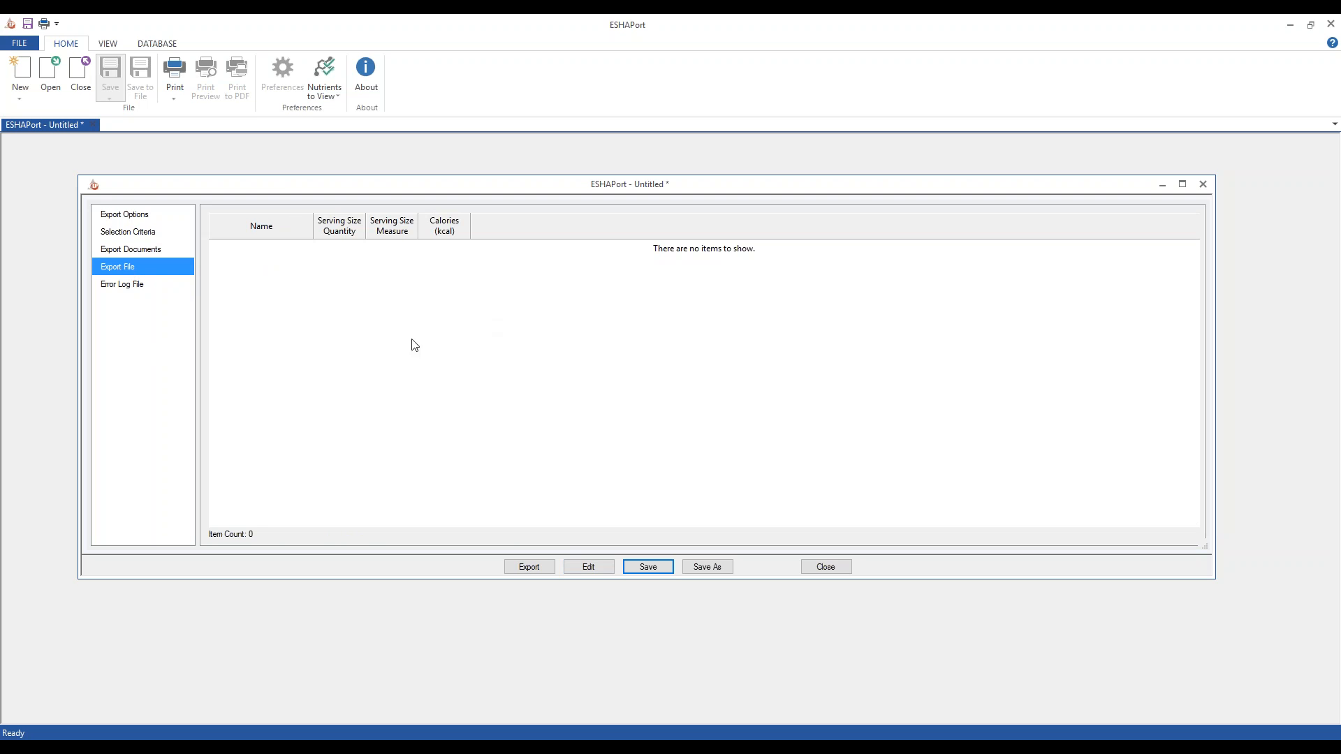
pyautogui.click(142, 219)
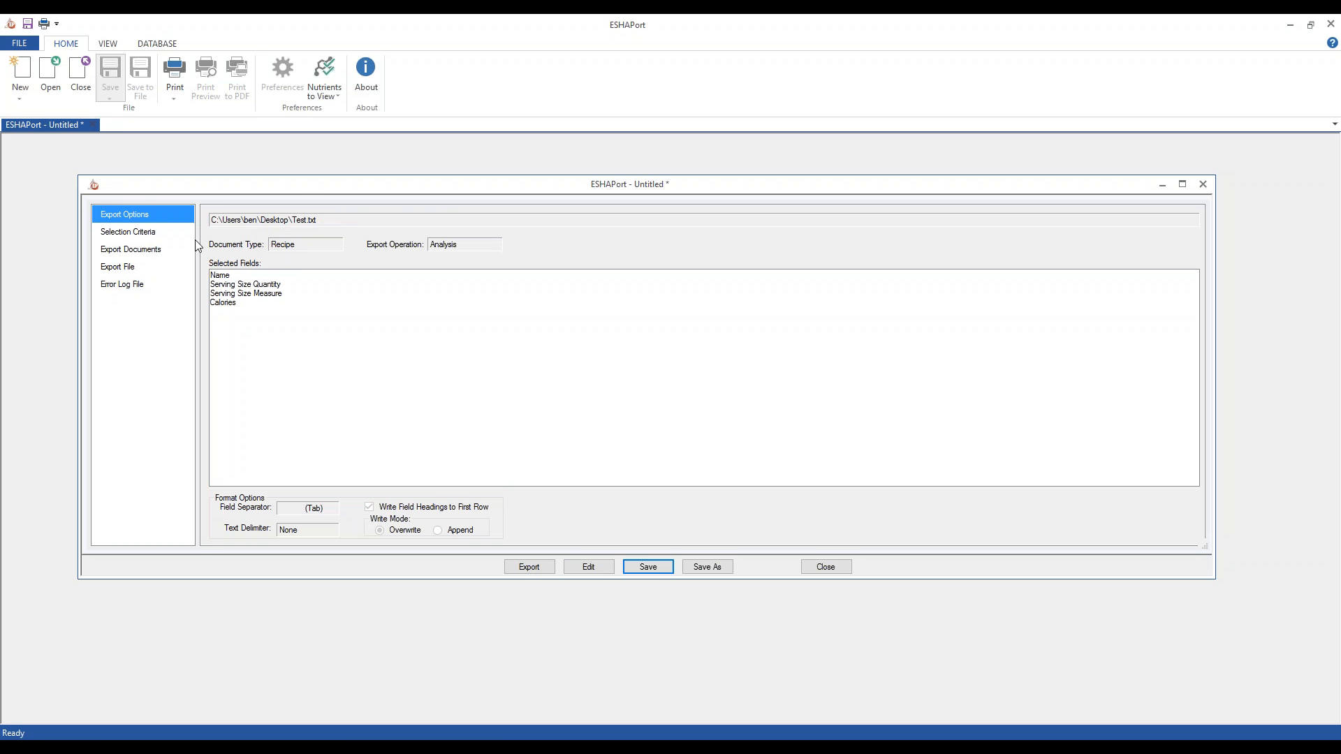
pyautogui.click(132, 268)
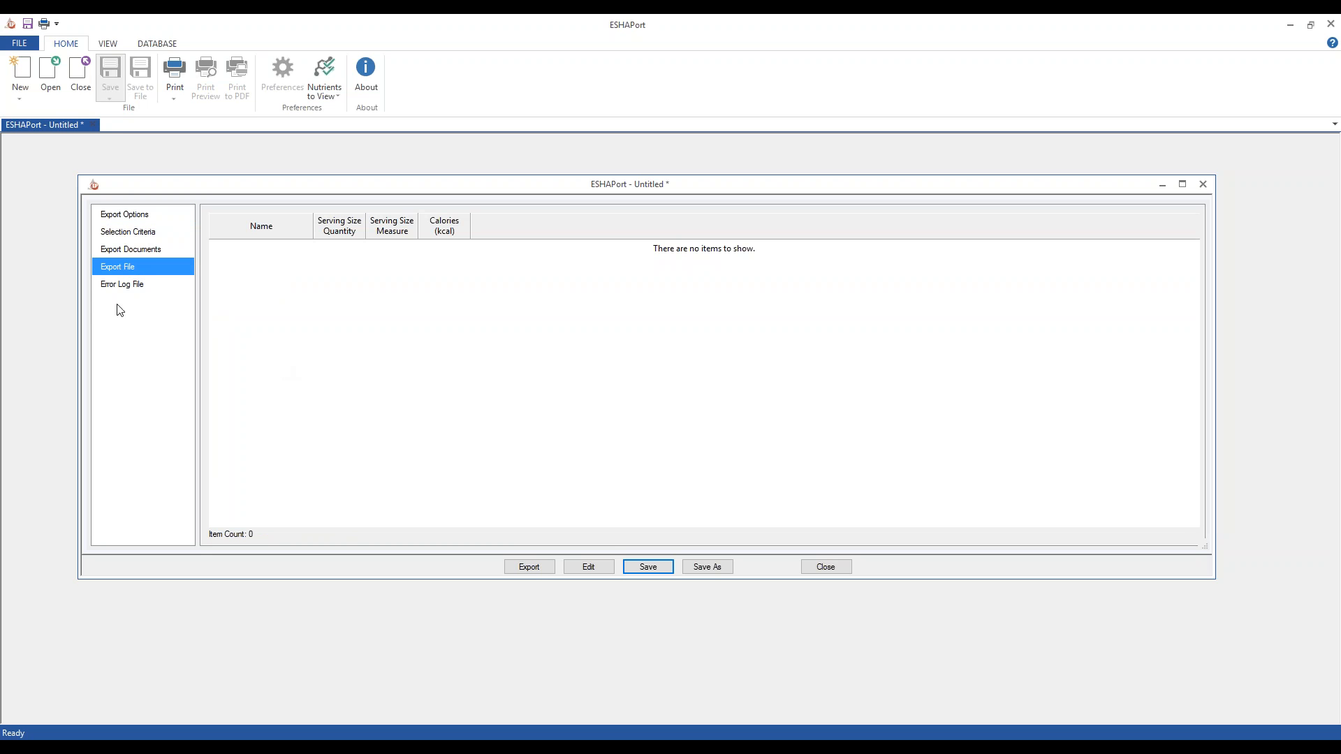
# Step: Check the new export's error log file, and go back to the export options
pyautogui.click(120, 285)
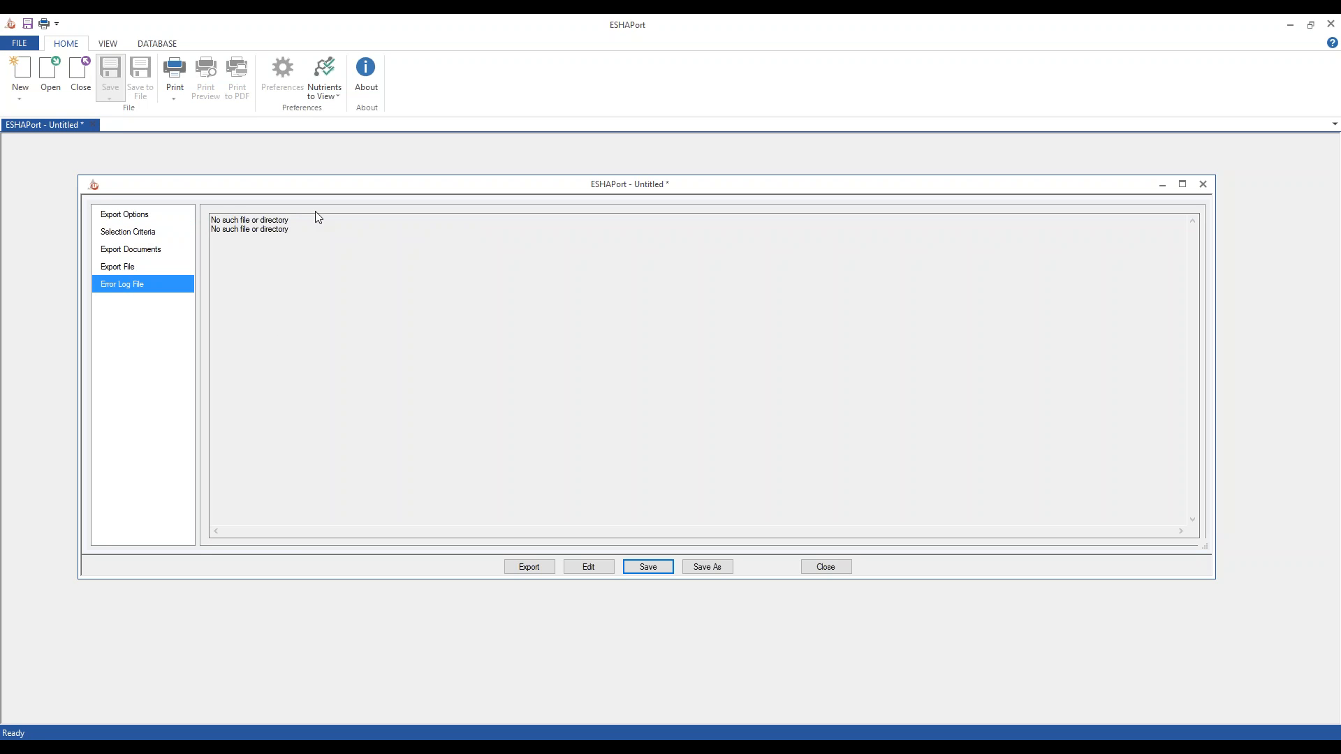
pyautogui.moveTo(305, 231); pyautogui.dragTo(183, 212)
pyautogui.click(312, 254)
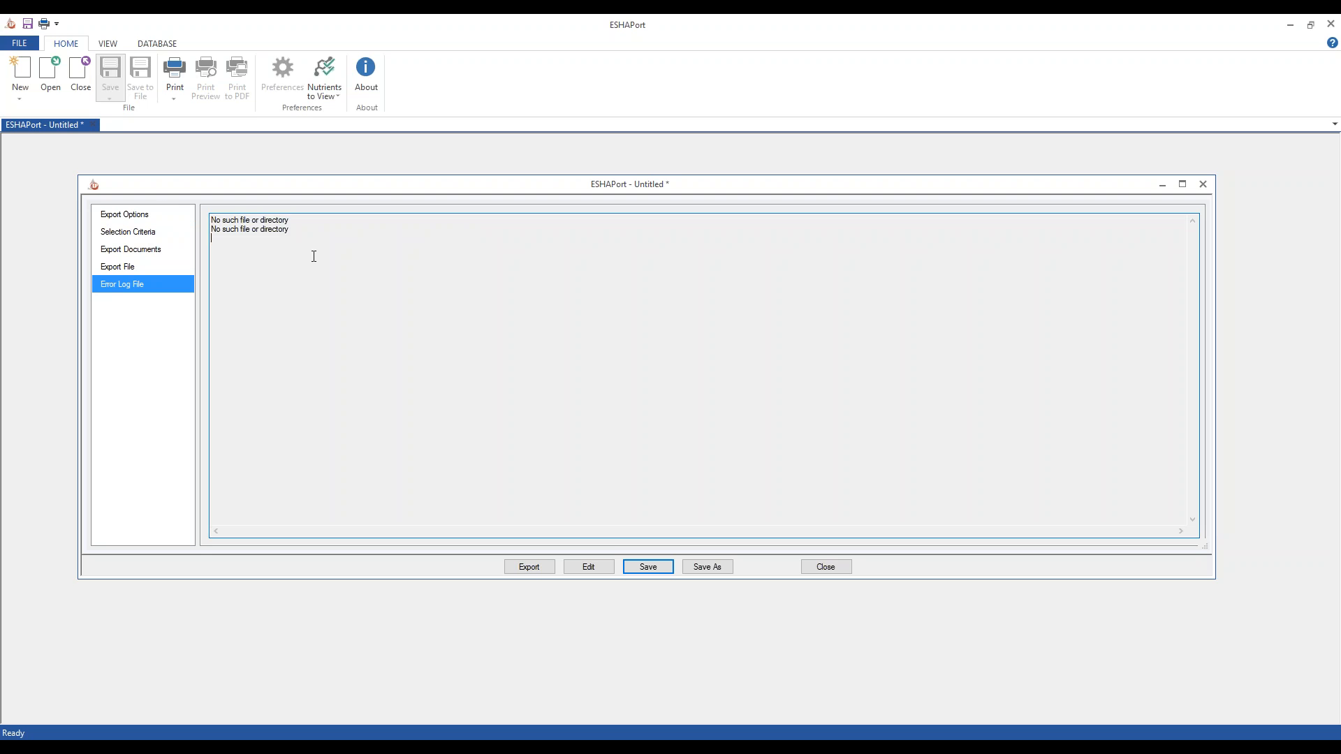
pyautogui.click(140, 218)
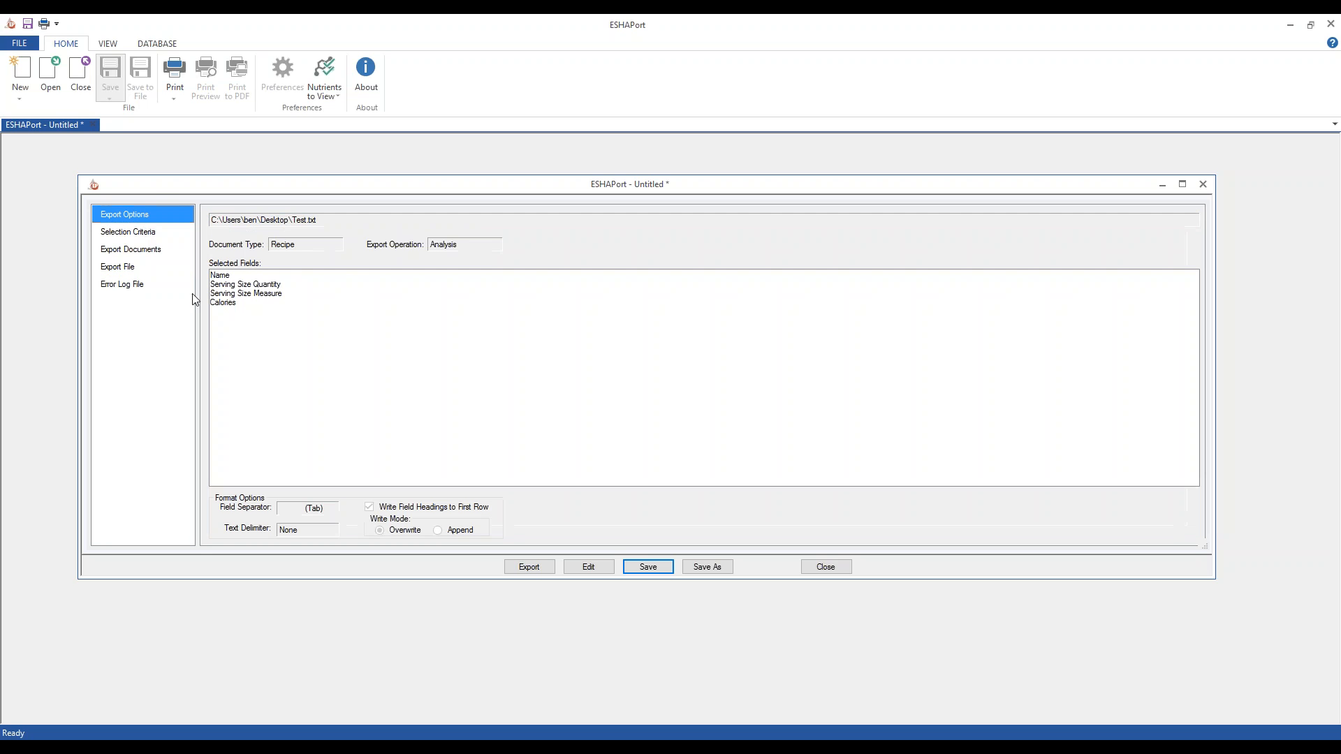
# Step: Run the recipe analysis export to Test.txt, dismiss the completion notice, and check the Calories and Serving Size Quantity fields
pyautogui.click(529, 570)
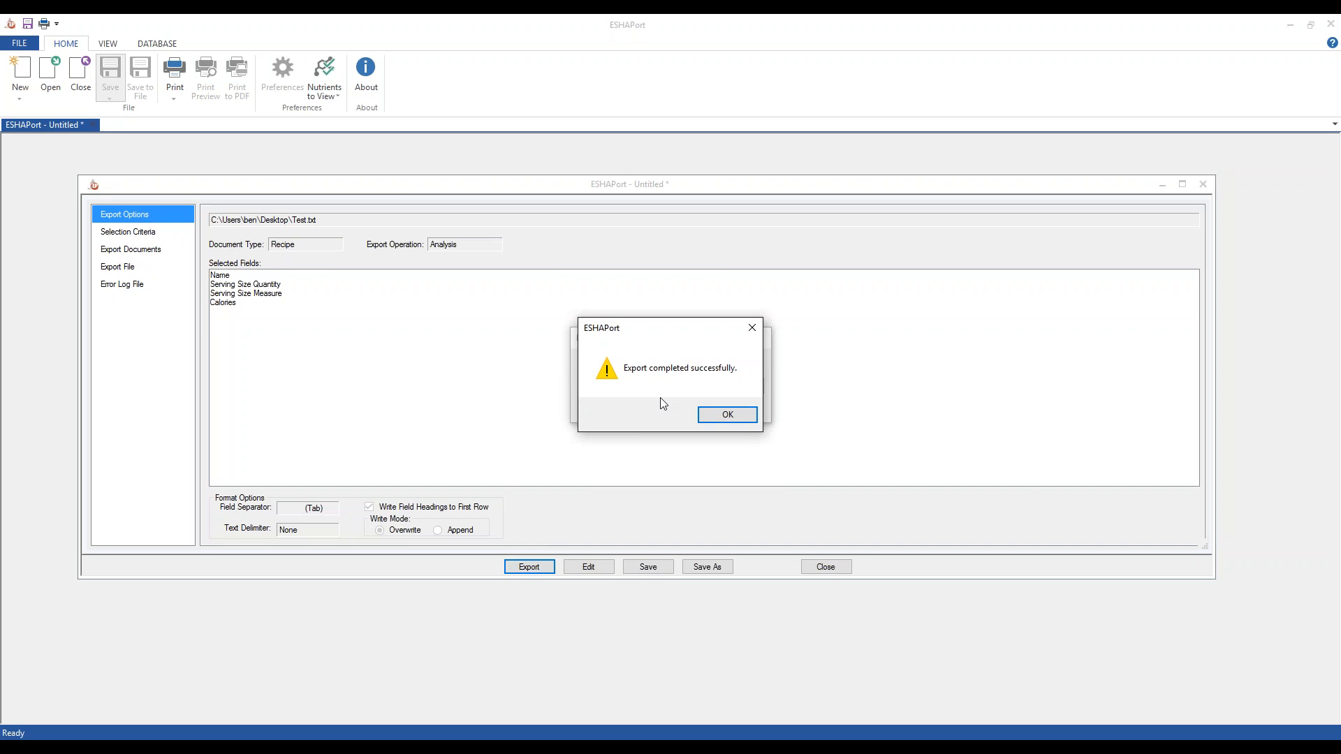
pyautogui.click(724, 414)
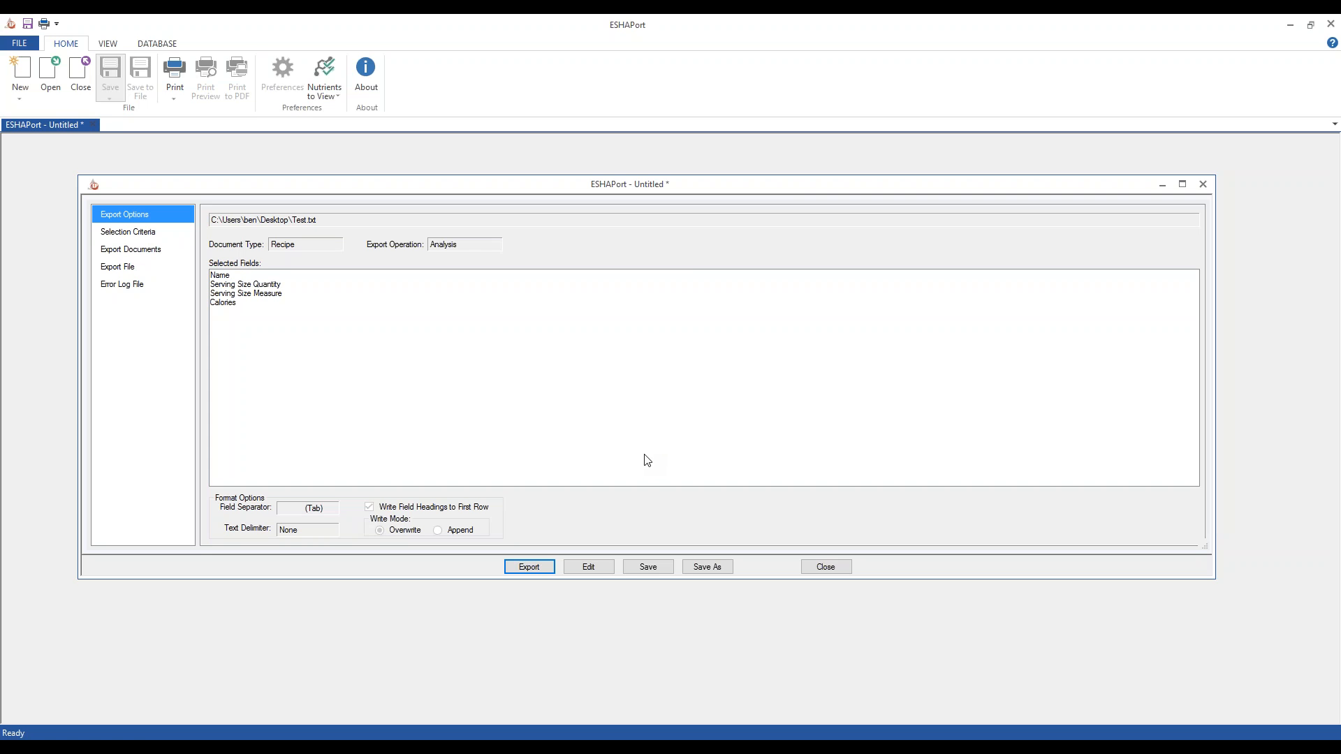
pyautogui.click(239, 301)
pyautogui.click(242, 285)
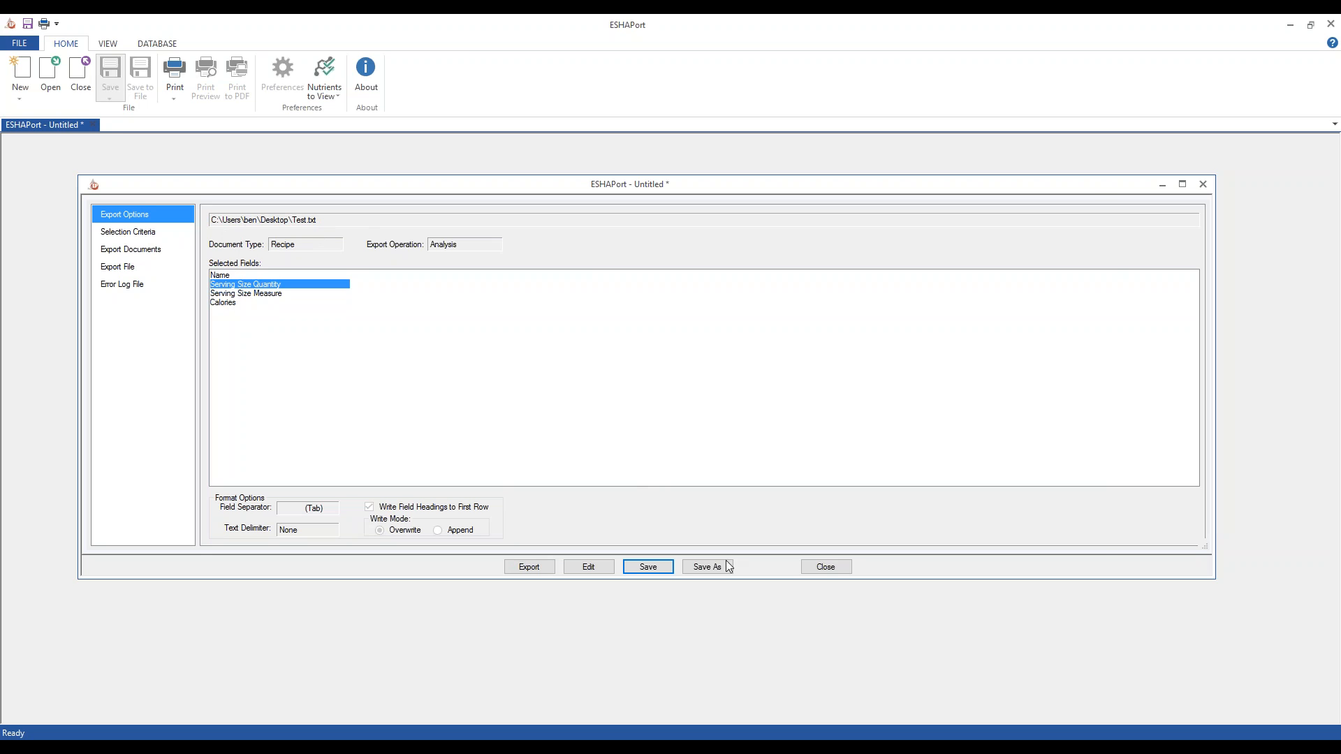
# Step: Save the export setup as Webinar Export in the desktop's Esha Port folder, and close it
pyautogui.click(647, 568)
pyautogui.click(489, 336)
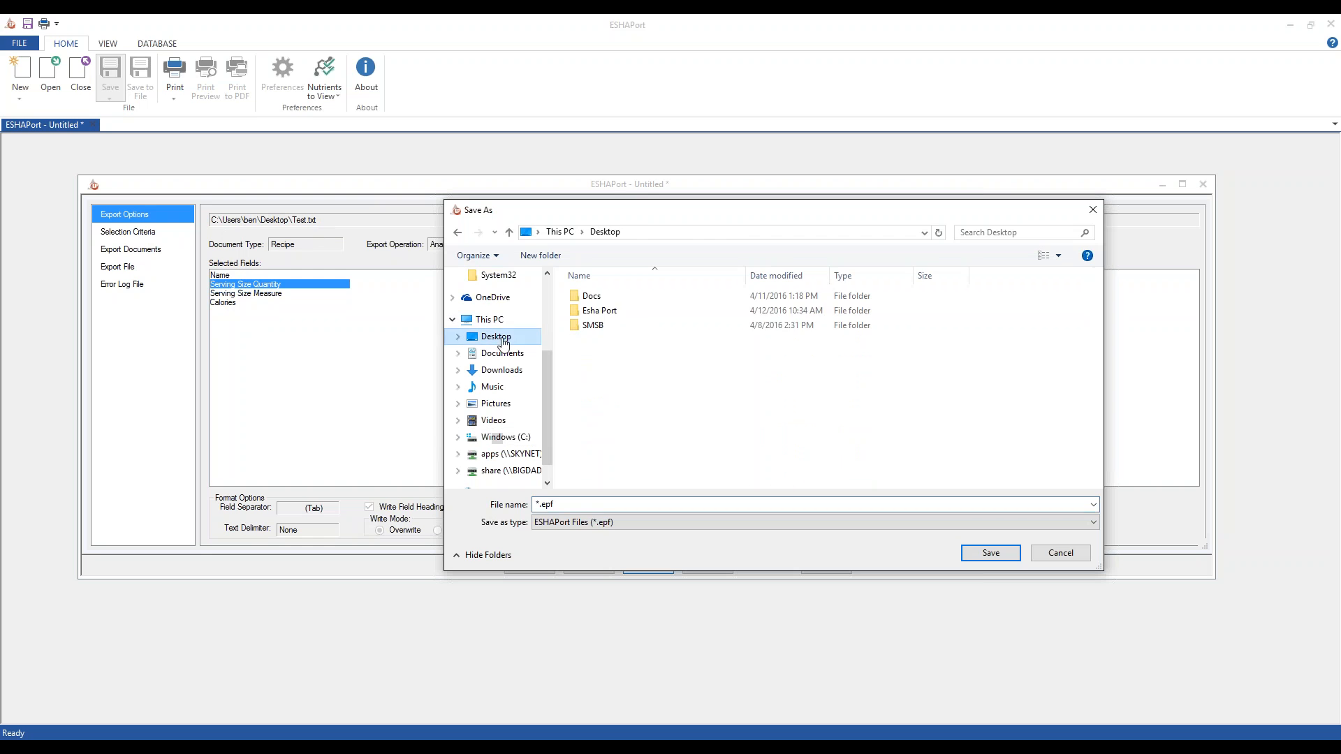
pyautogui.doubleClick(601, 311)
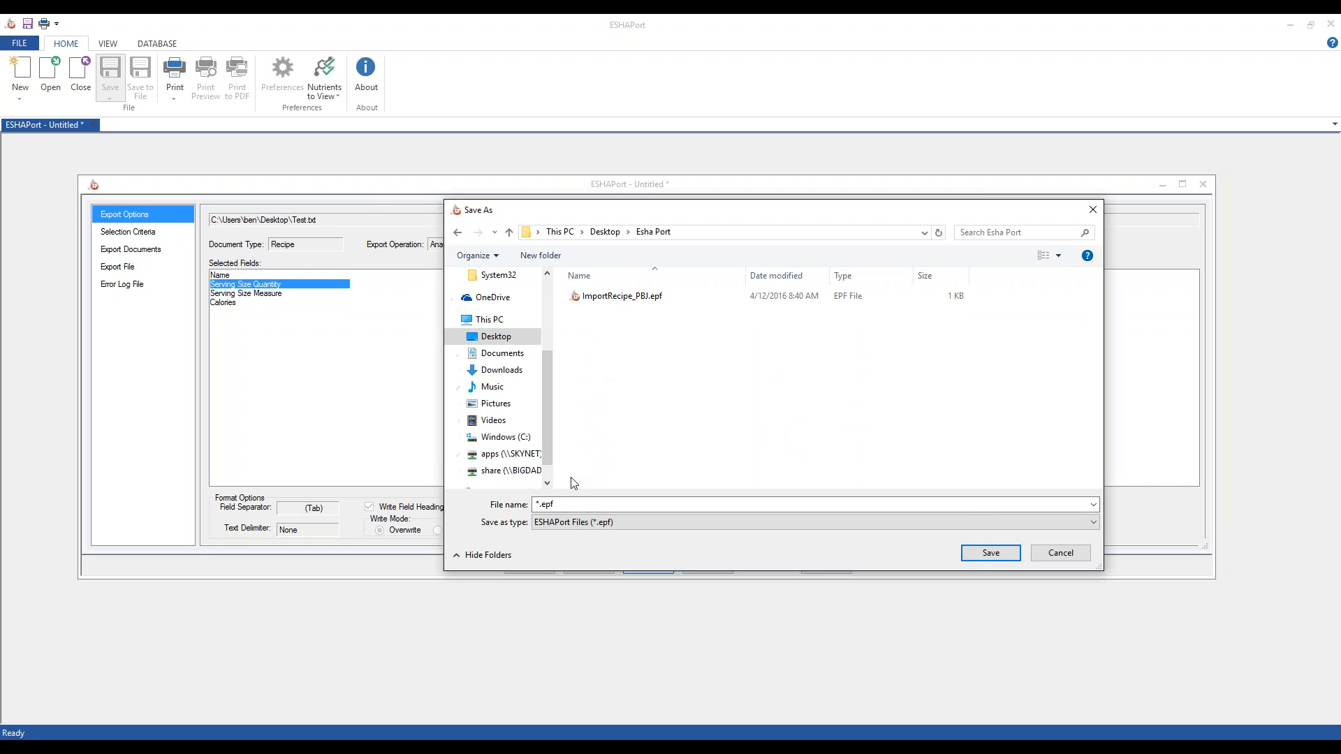
pyautogui.click(548, 504)
pyautogui.write('Webinar Expo')
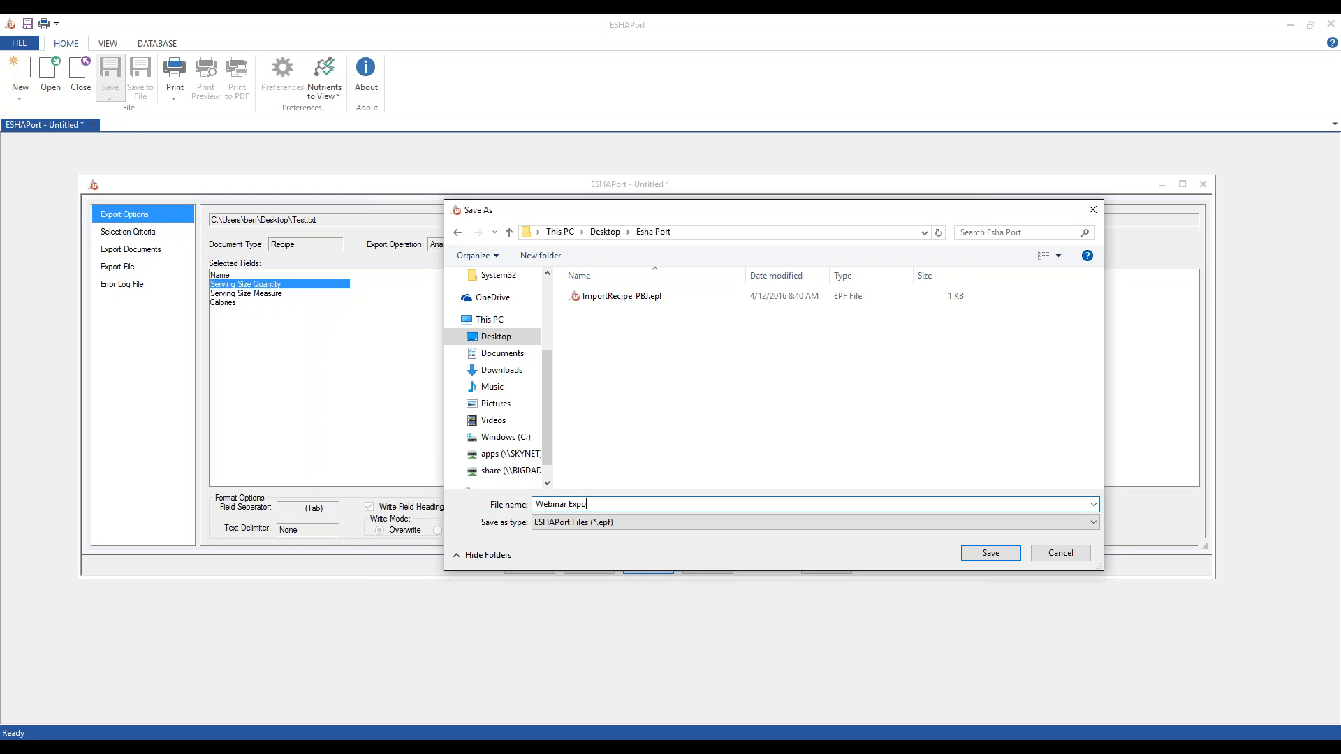
pyautogui.write('rt')
pyautogui.click(990, 552)
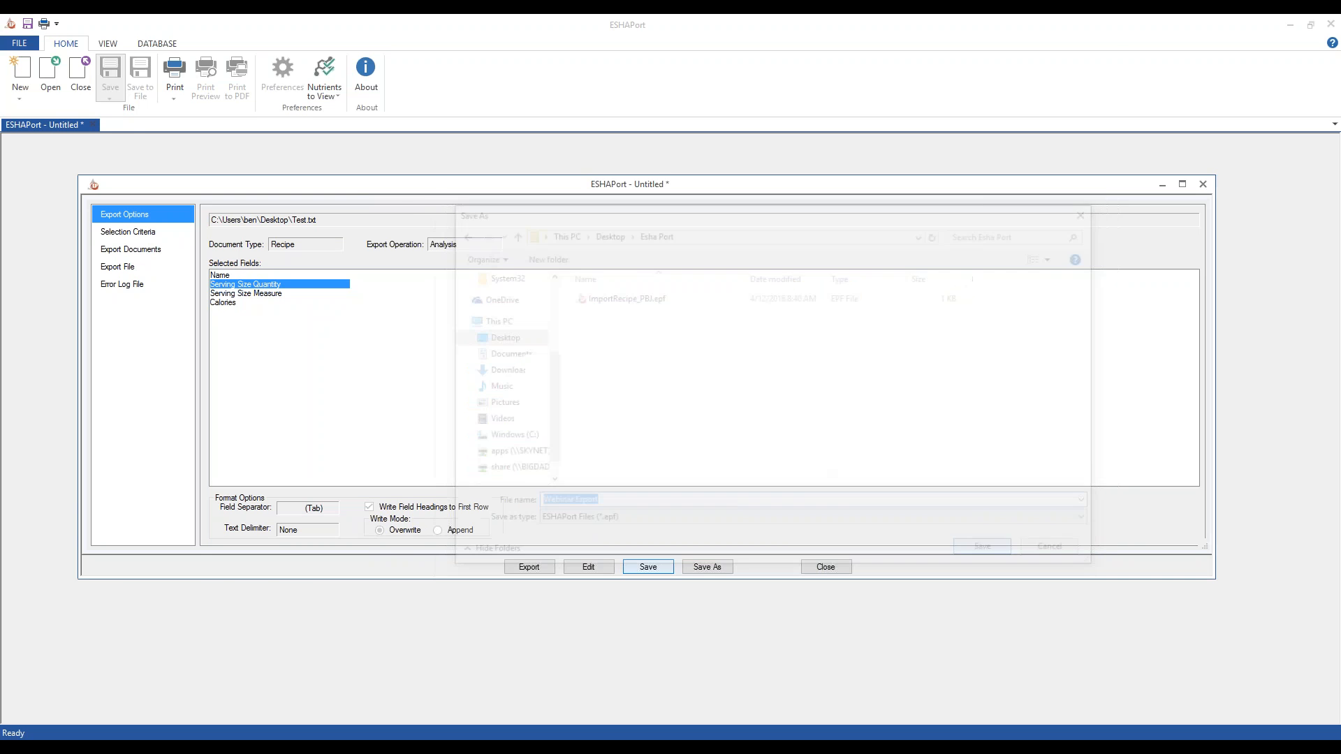
pyautogui.click(826, 567)
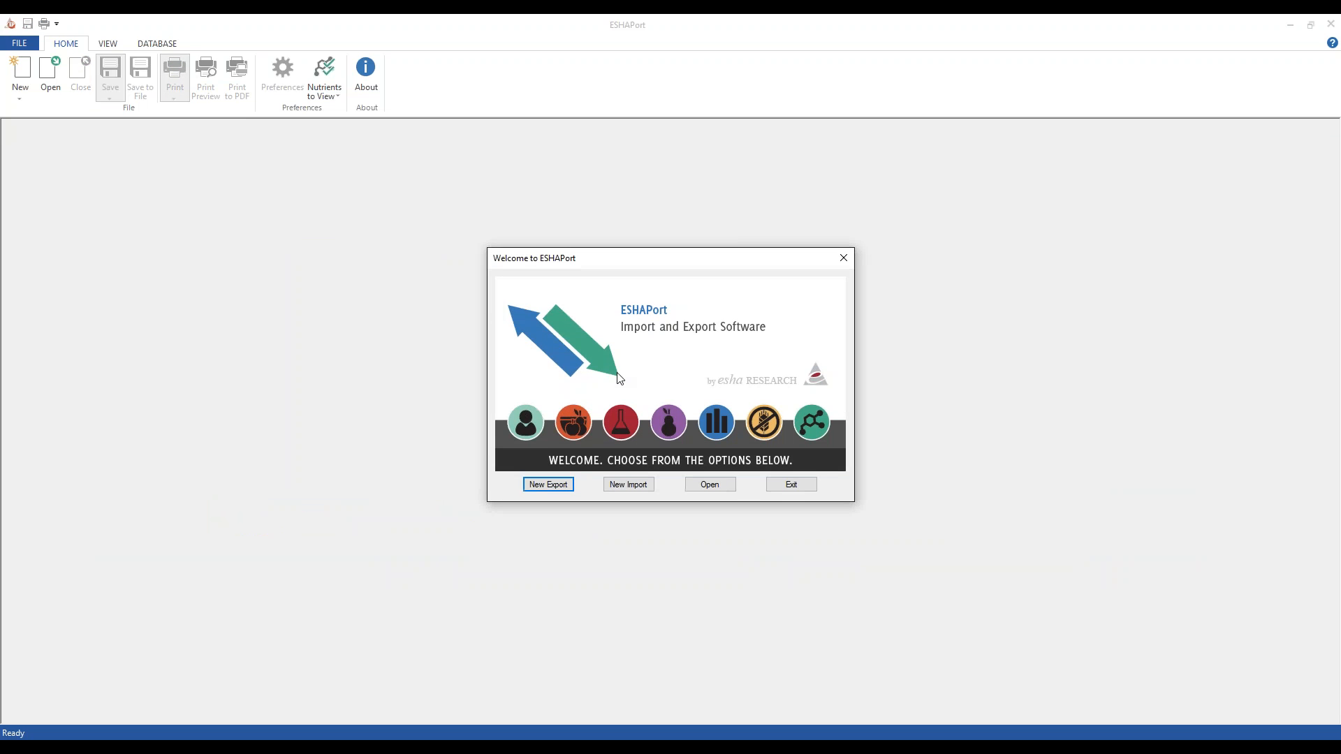
# Step: Open Webinar Export.epf from the Esha Port folder, review its selected fields, and close it
pyautogui.click(710, 485)
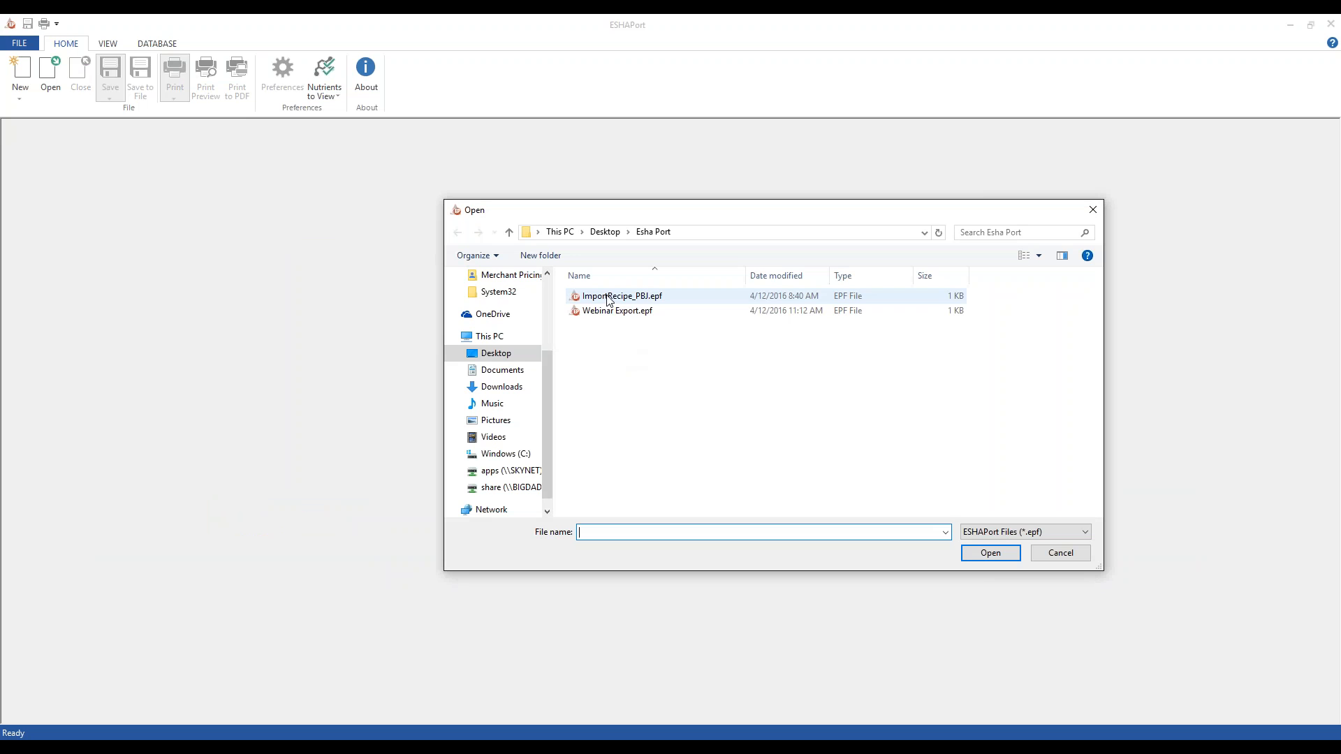
pyautogui.click(487, 358)
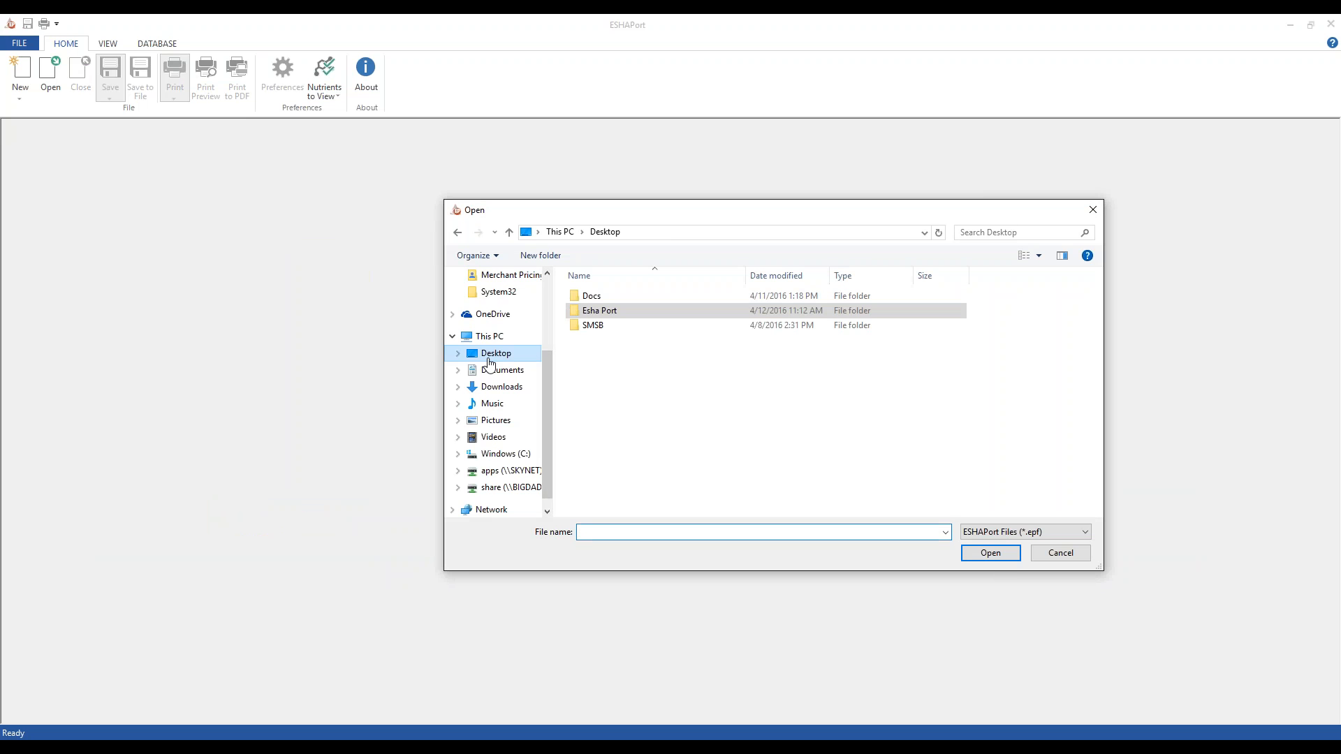
pyautogui.doubleClick(599, 312)
pyautogui.click(609, 313)
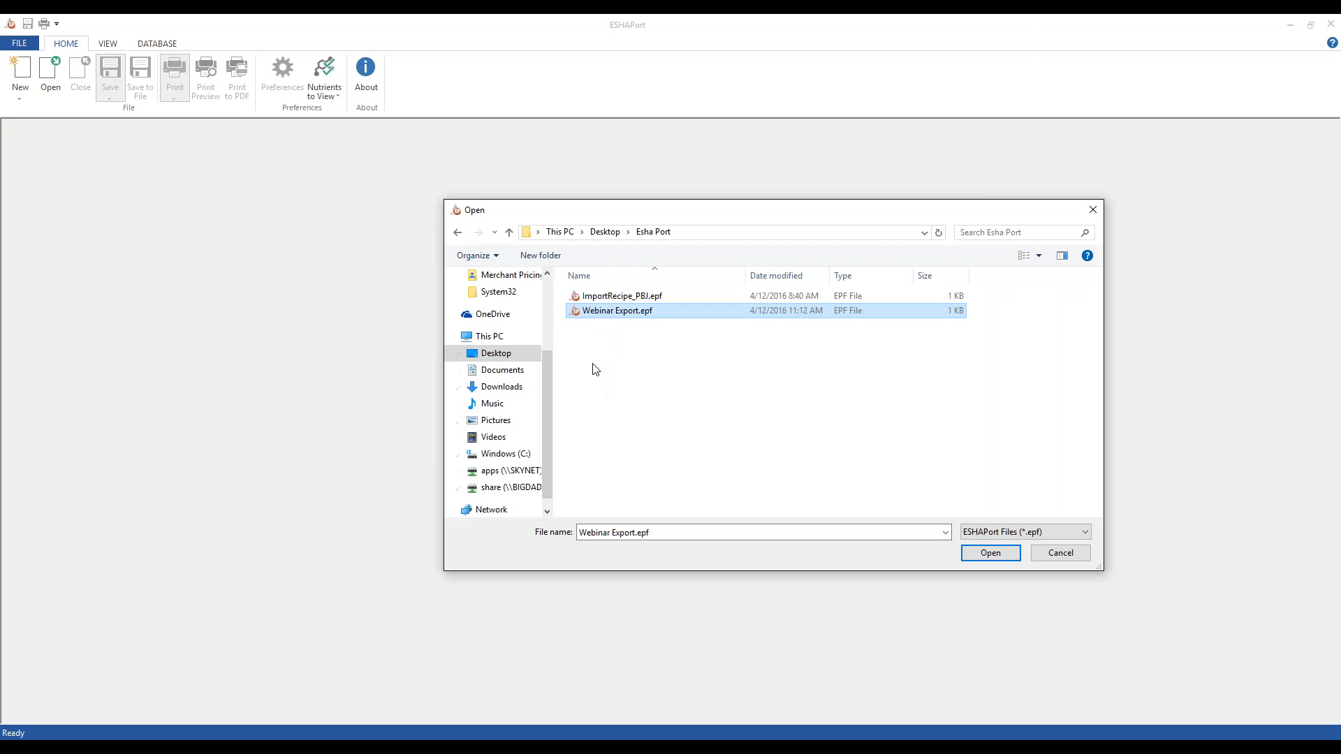
pyautogui.doubleClick(581, 311)
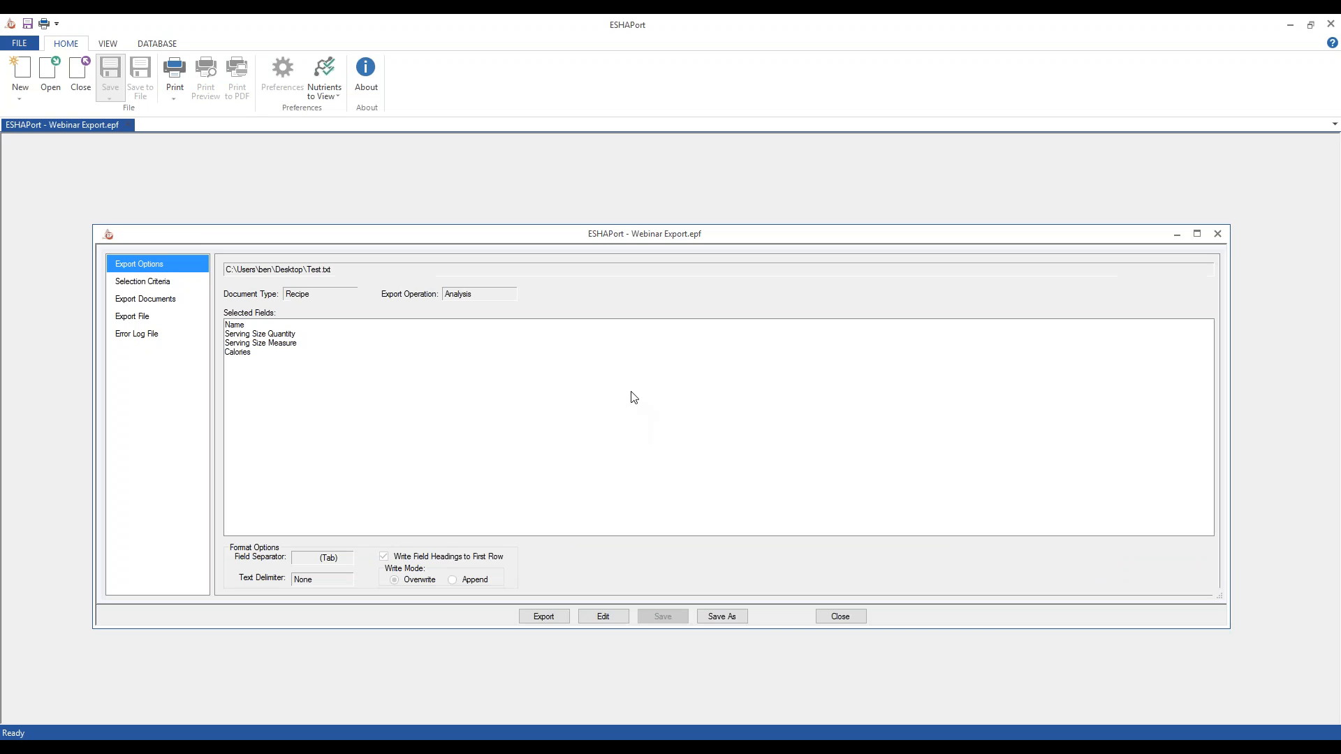
pyautogui.moveTo(248, 326); pyautogui.dragTo(248, 358)
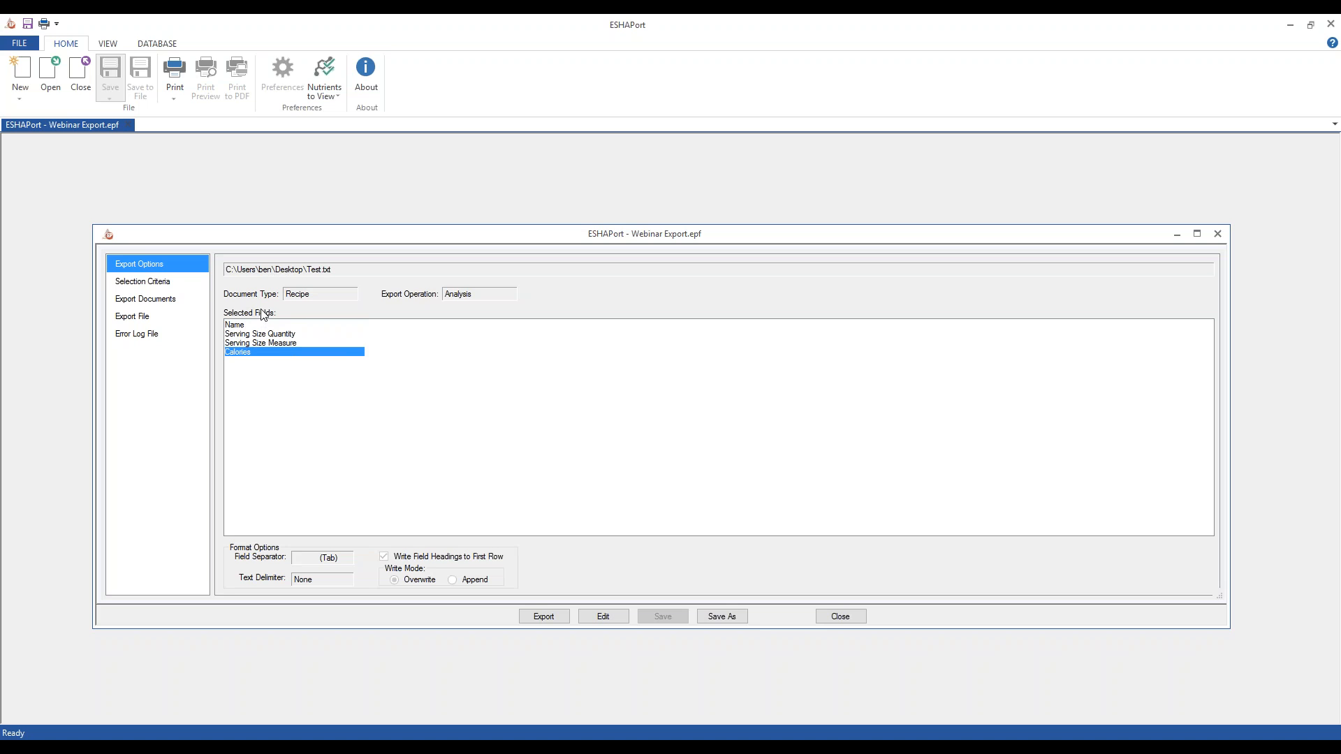
pyautogui.click(840, 617)
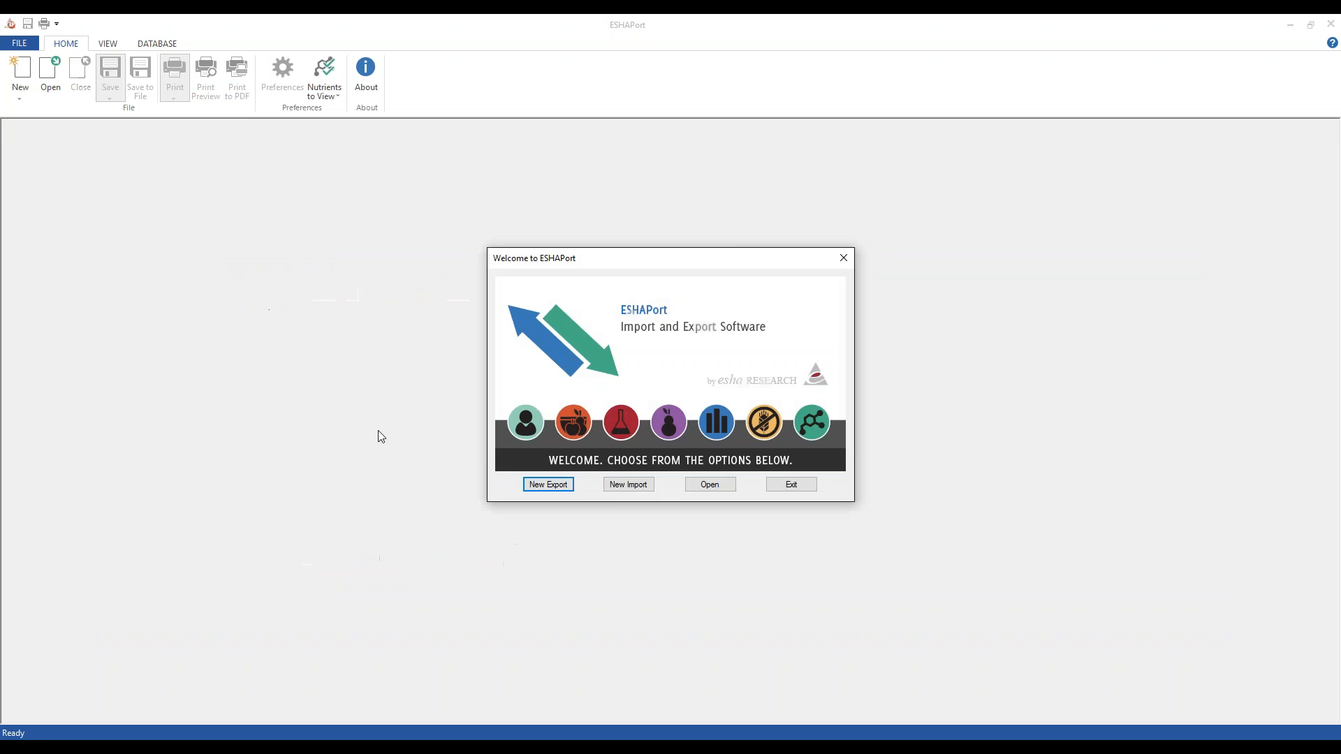
# Step: Start a new import, and switch to File Explorer to open ImportRecipe_PBJ.txt from the Esha Port folder in a maximized Notepad window
pyautogui.click(628, 485)
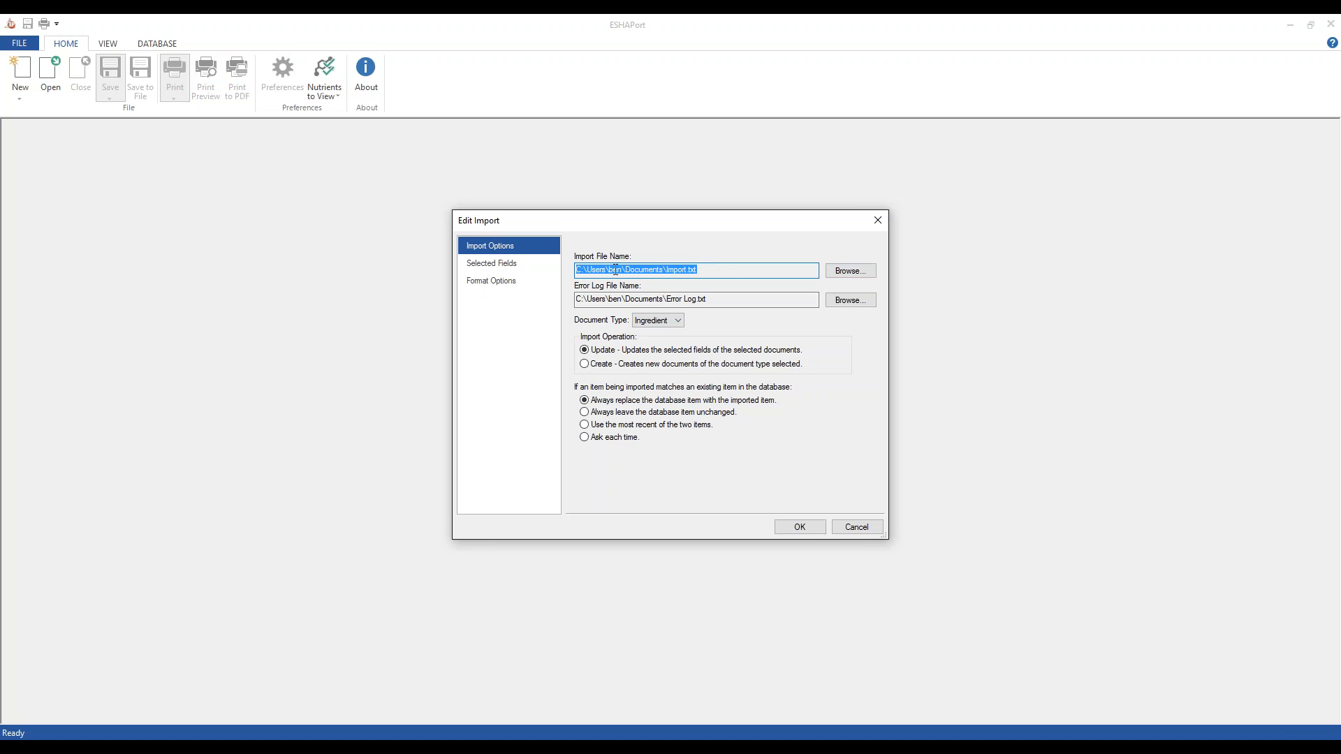
pyautogui.click(727, 270)
pyautogui.click(120, 751)
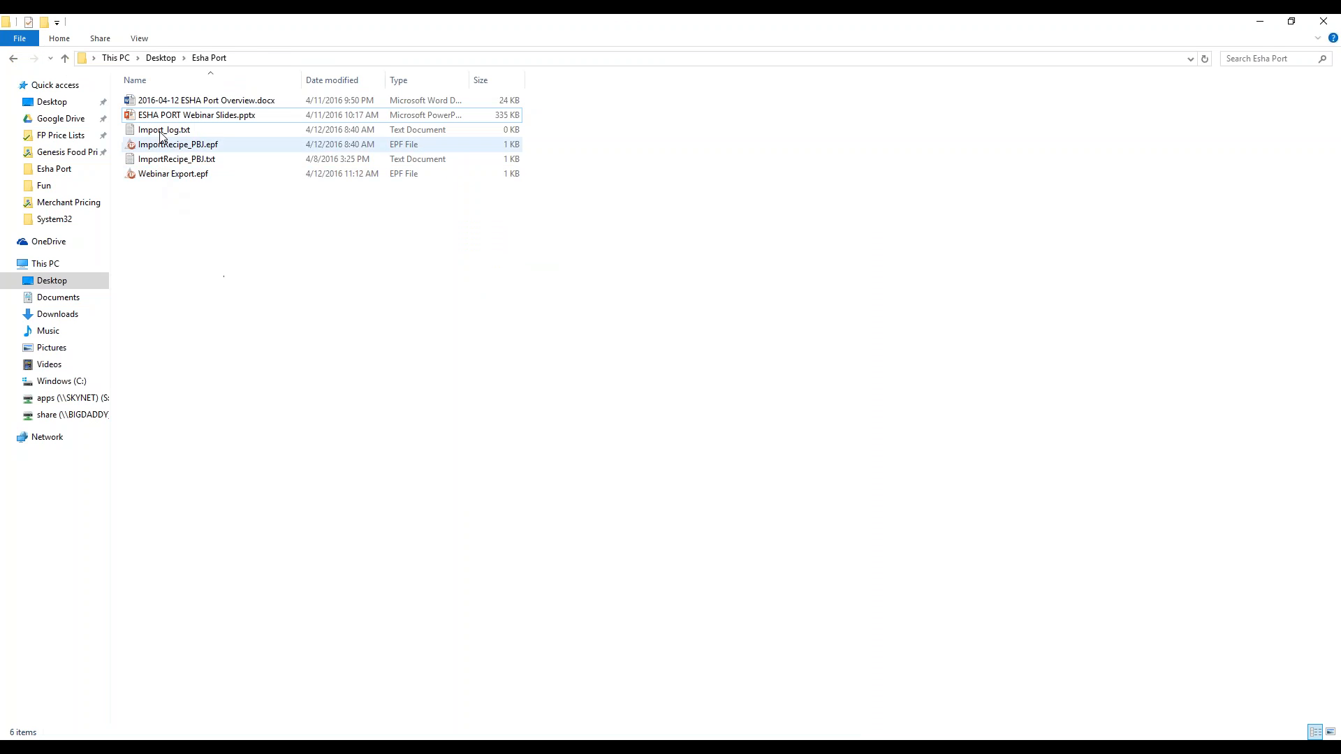
pyautogui.click(176, 159)
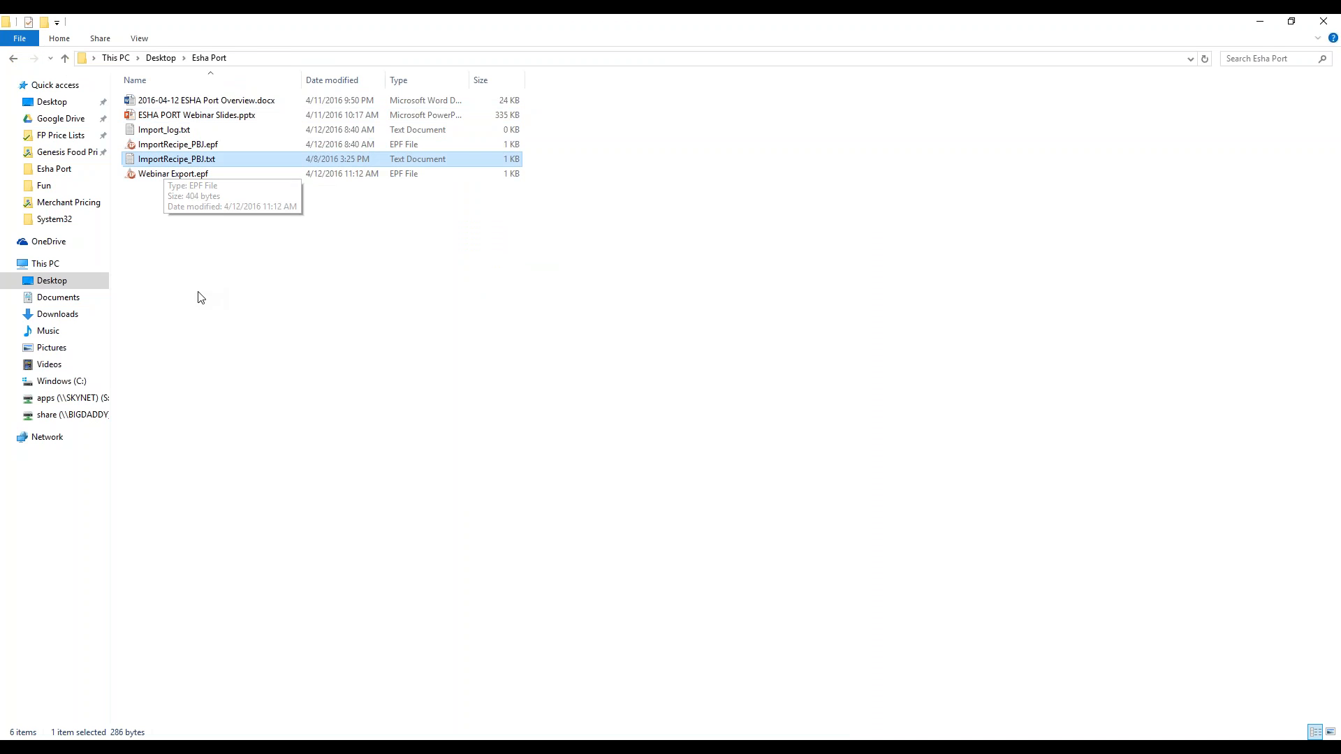
pyautogui.doubleClick(129, 162)
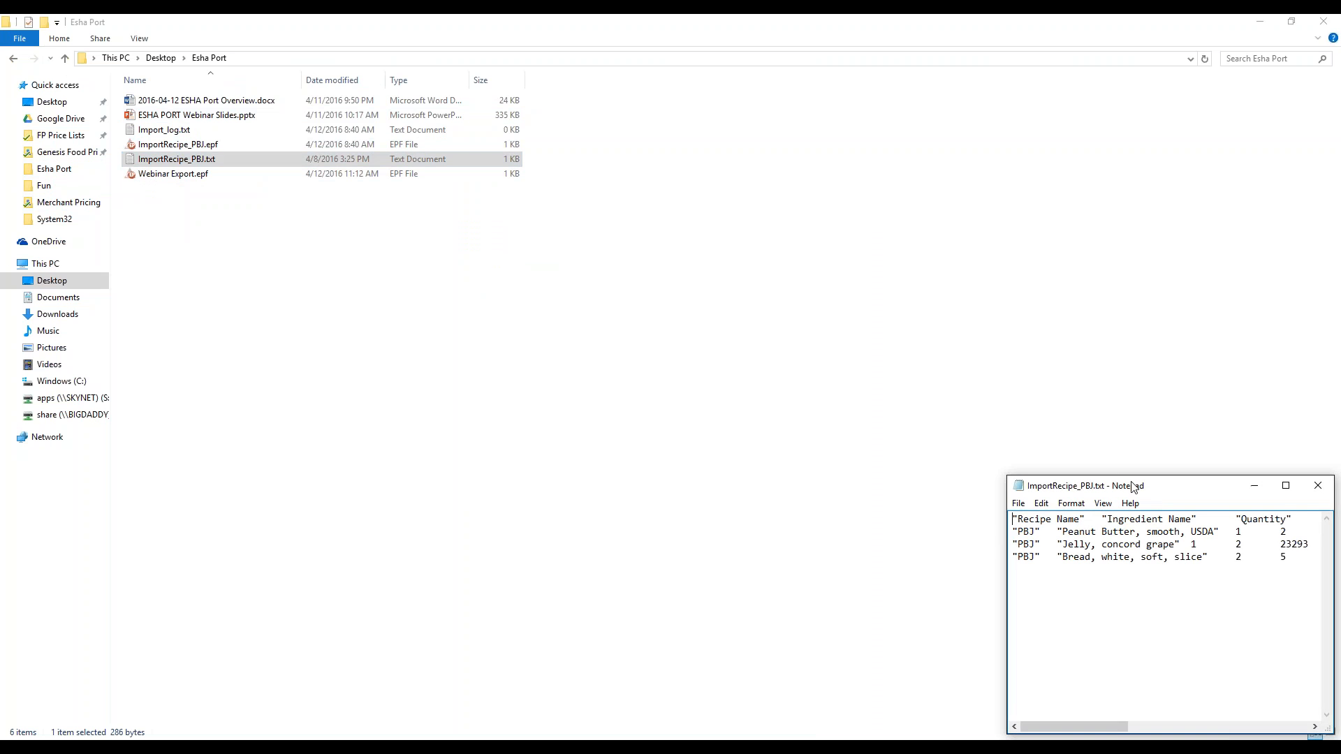
pyautogui.moveTo(1133, 488); pyautogui.dragTo(785, 14)
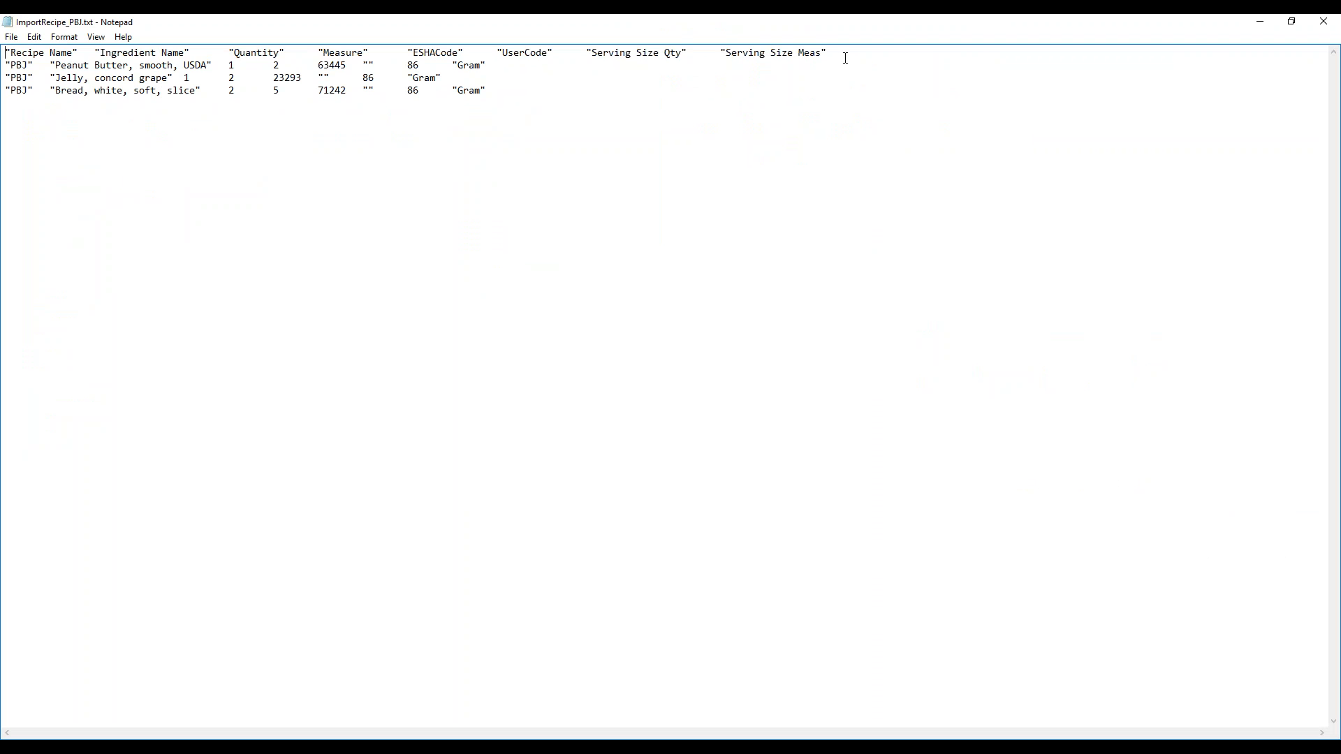
# Step: Examine the heading row and the PBJ ingredient rows in the text file, and close it
pyautogui.moveTo(831, 53); pyautogui.dragTo(5, 16)
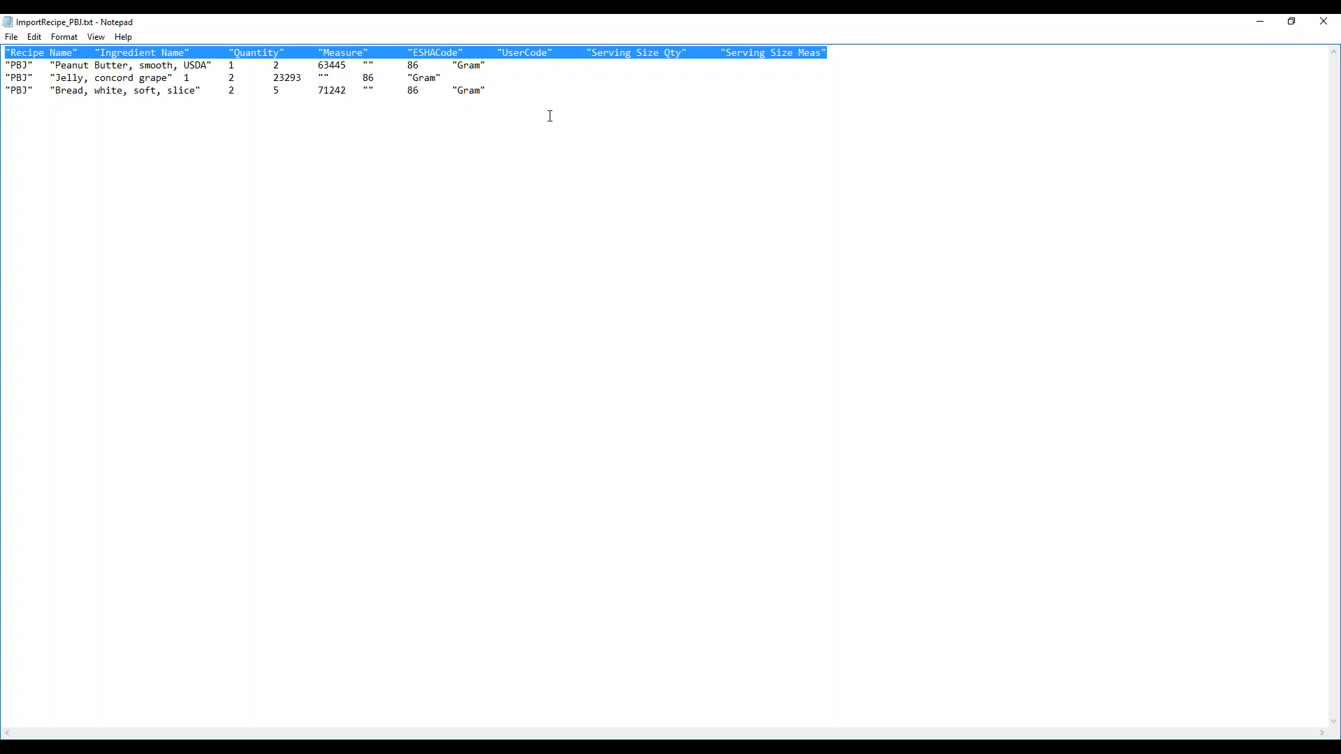
pyautogui.click(509, 99)
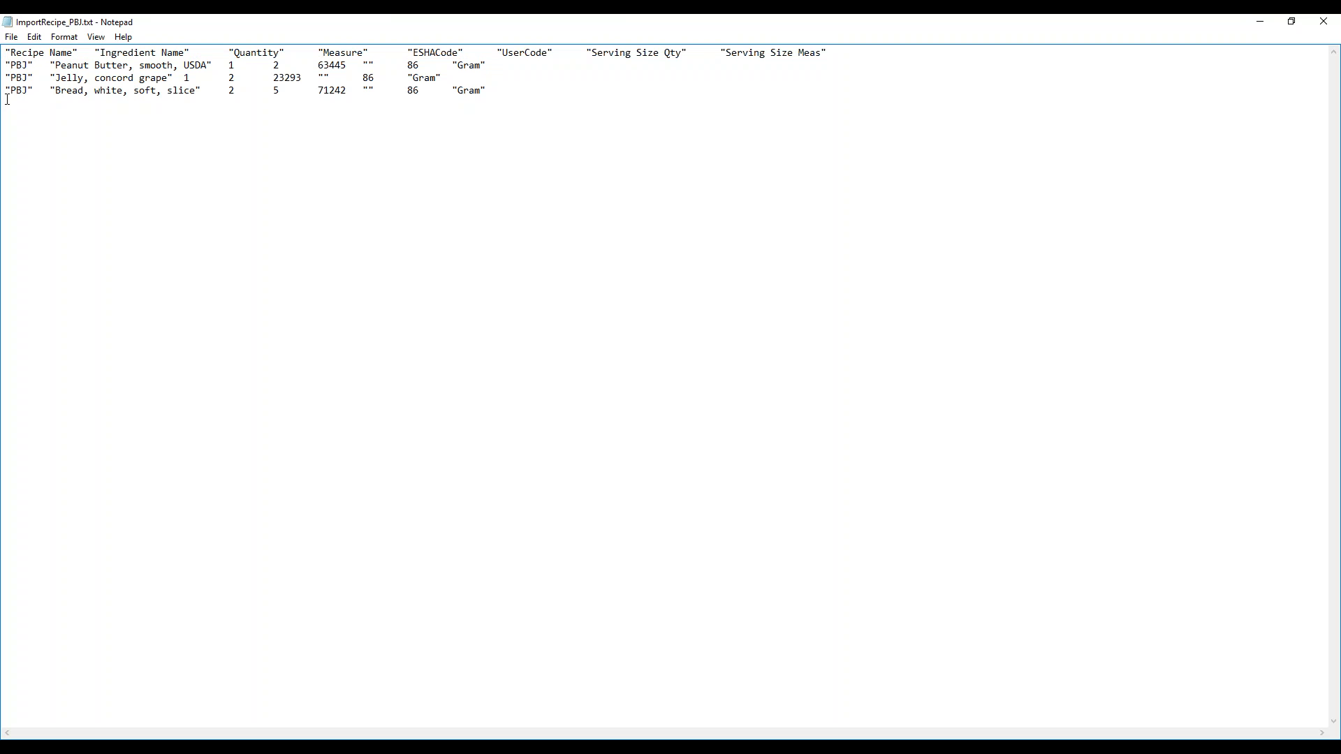
pyautogui.hotkey('shift', 'Up')
pyautogui.hotkey('shift', 'Up')
pyautogui.hotkey('shift', 'Up')
pyautogui.hotkey('shift', 'Down')
pyautogui.hotkey('shift', 'Down')
pyautogui.hotkey('shift', 'Down')
pyautogui.click(1324, 22)
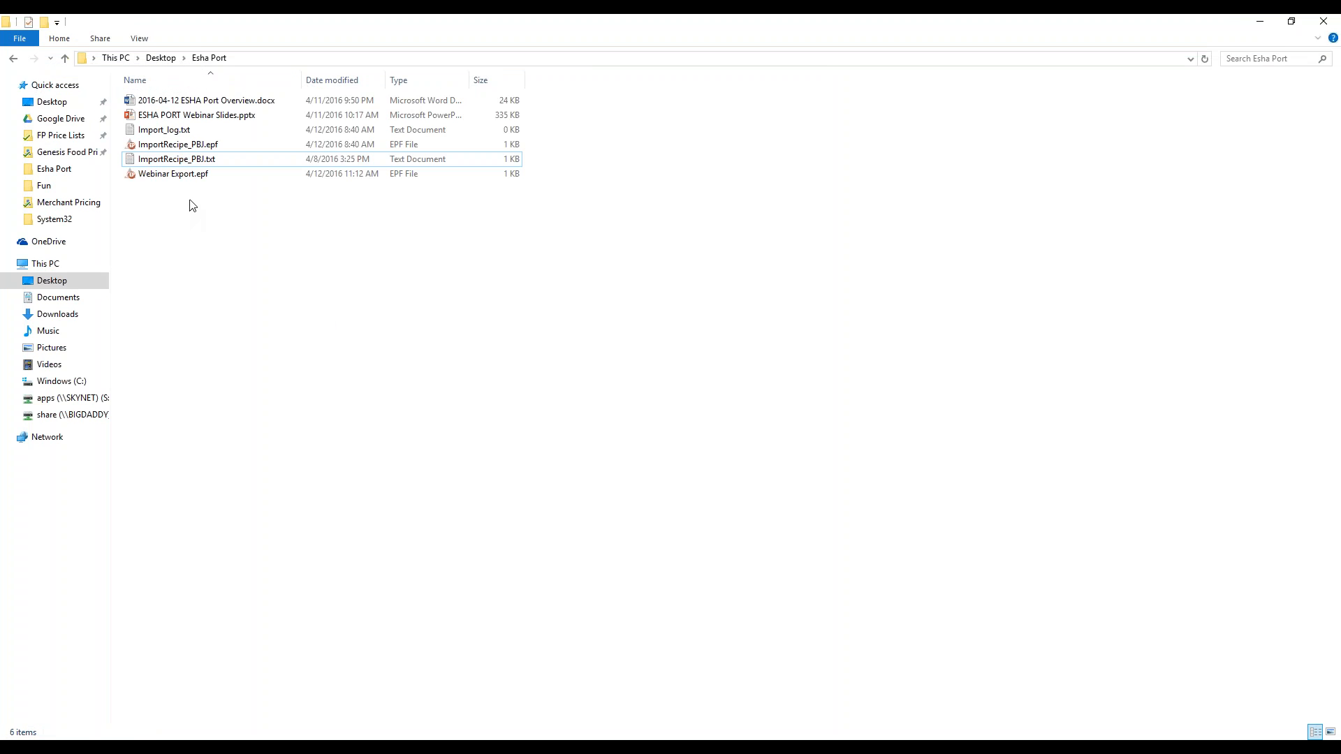
# Step: Switch back to ESHAPort and set the new import's document type to Recipe and its operation to Create
pyautogui.click(423, 673)
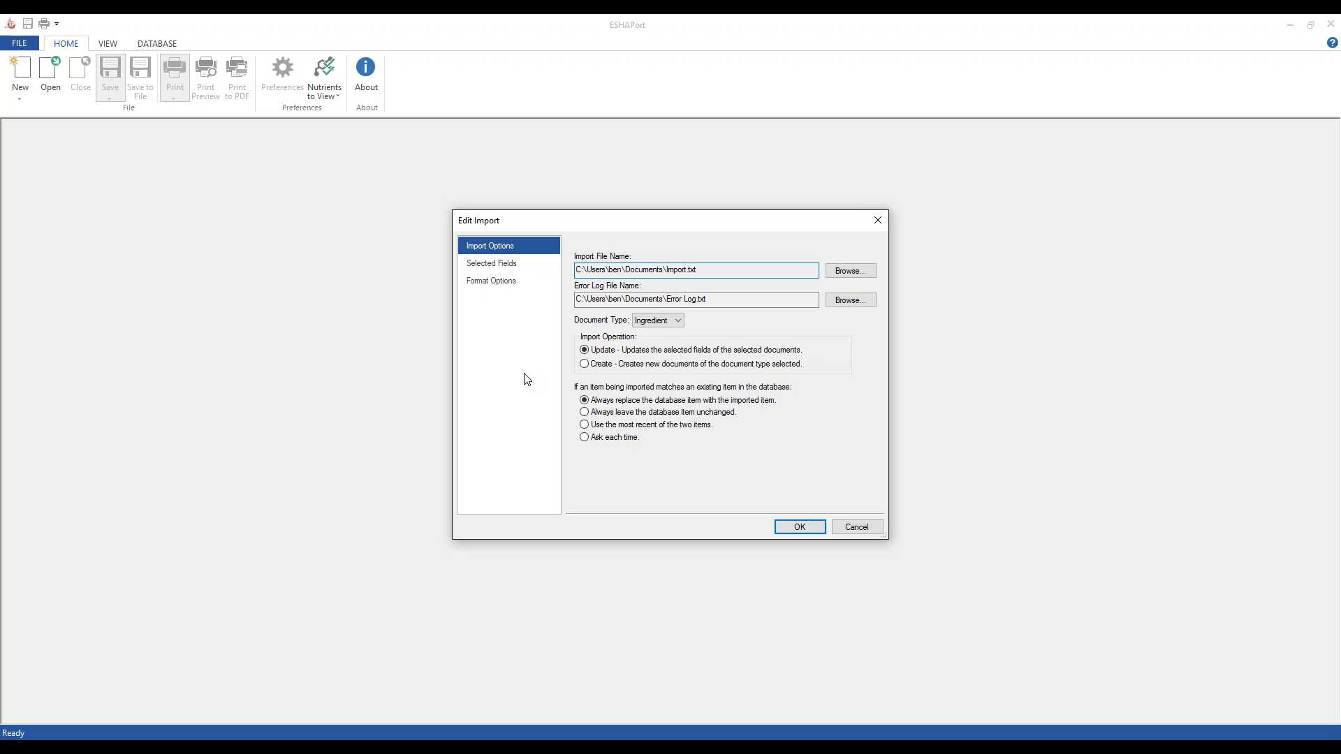
pyautogui.click(656, 321)
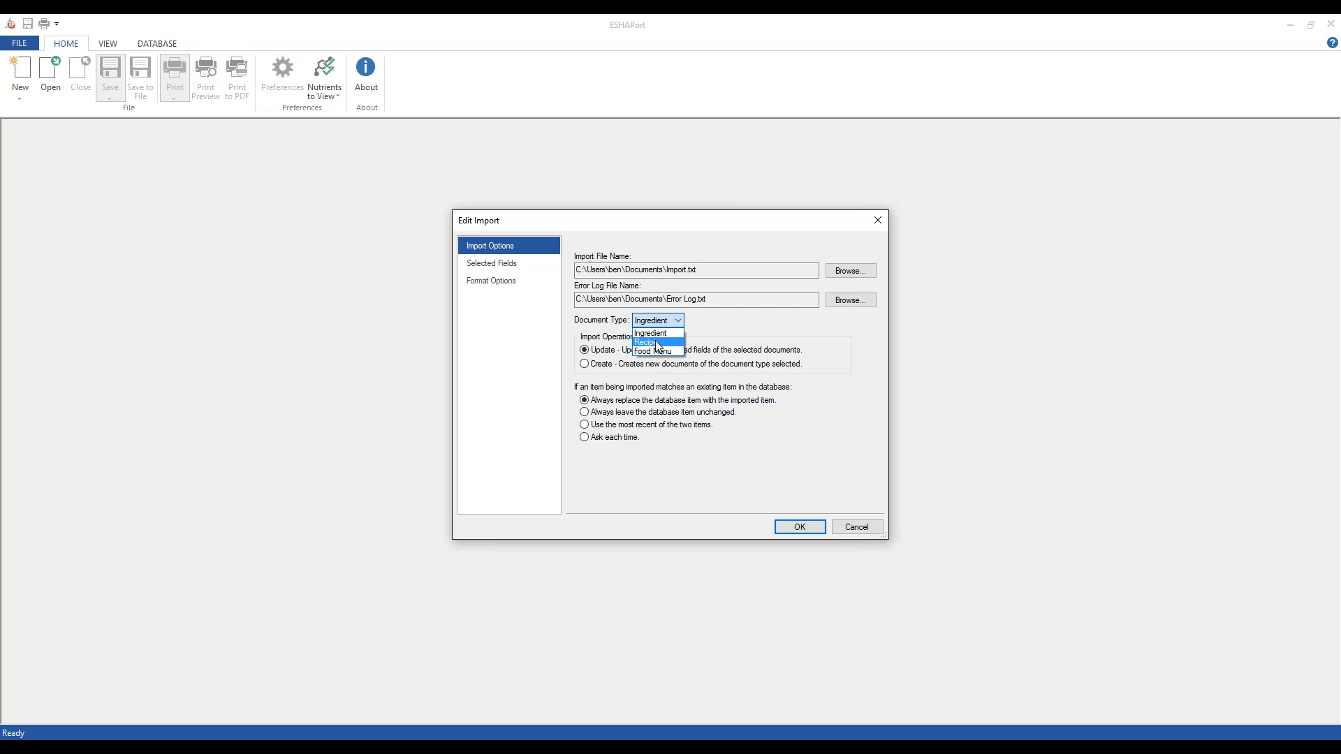
pyautogui.click(658, 343)
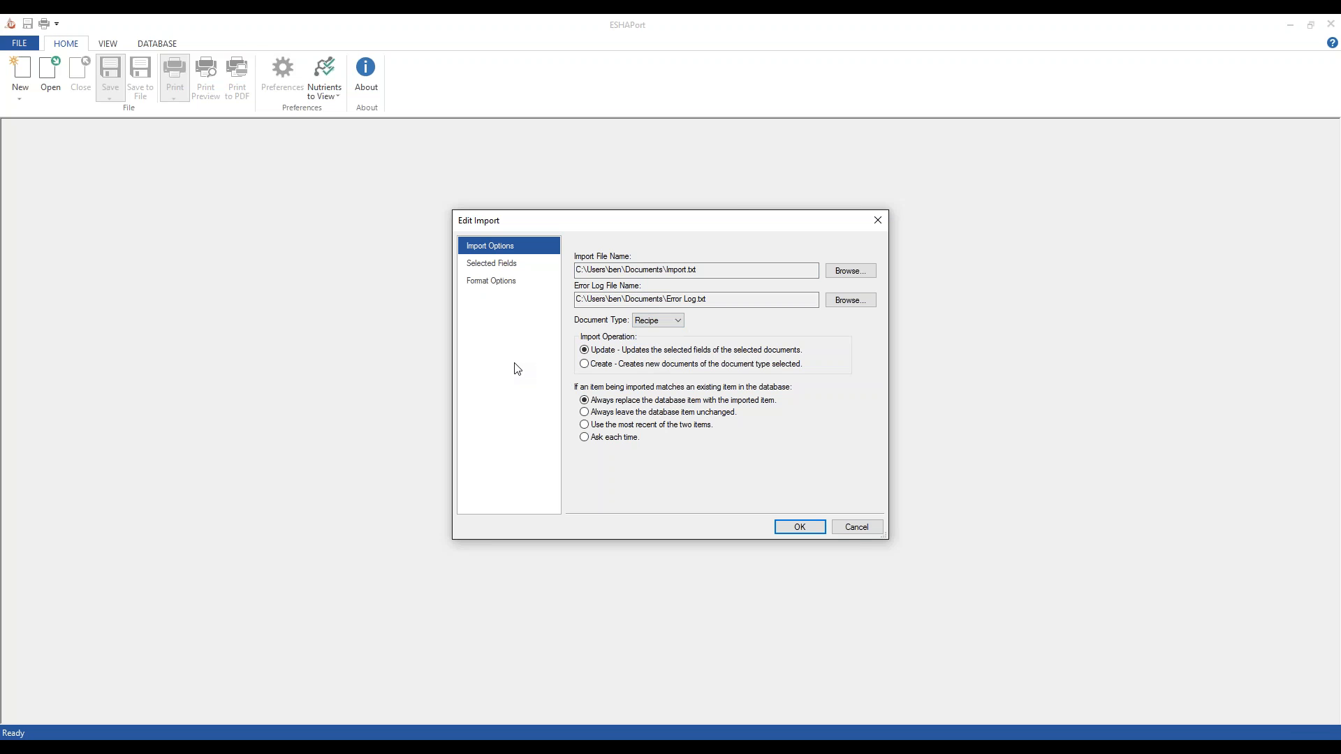
pyautogui.click(583, 364)
pyautogui.click(585, 350)
# Step: Go through the options for imported items matching existing database items, ending on Ask each time
pyautogui.click(585, 413)
pyautogui.click(585, 428)
pyautogui.click(586, 438)
# Step: Review the import's selected fields and the available field separators in its format options
pyautogui.click(512, 269)
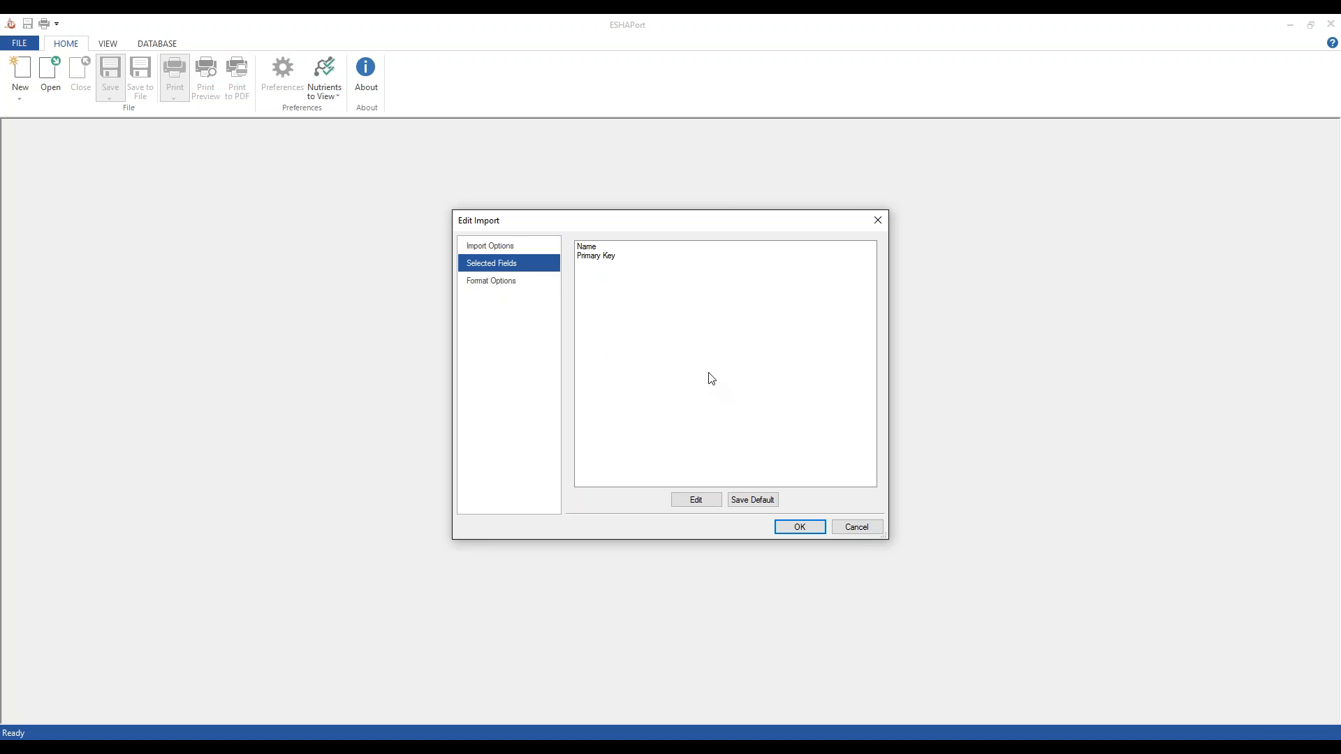
pyautogui.click(501, 286)
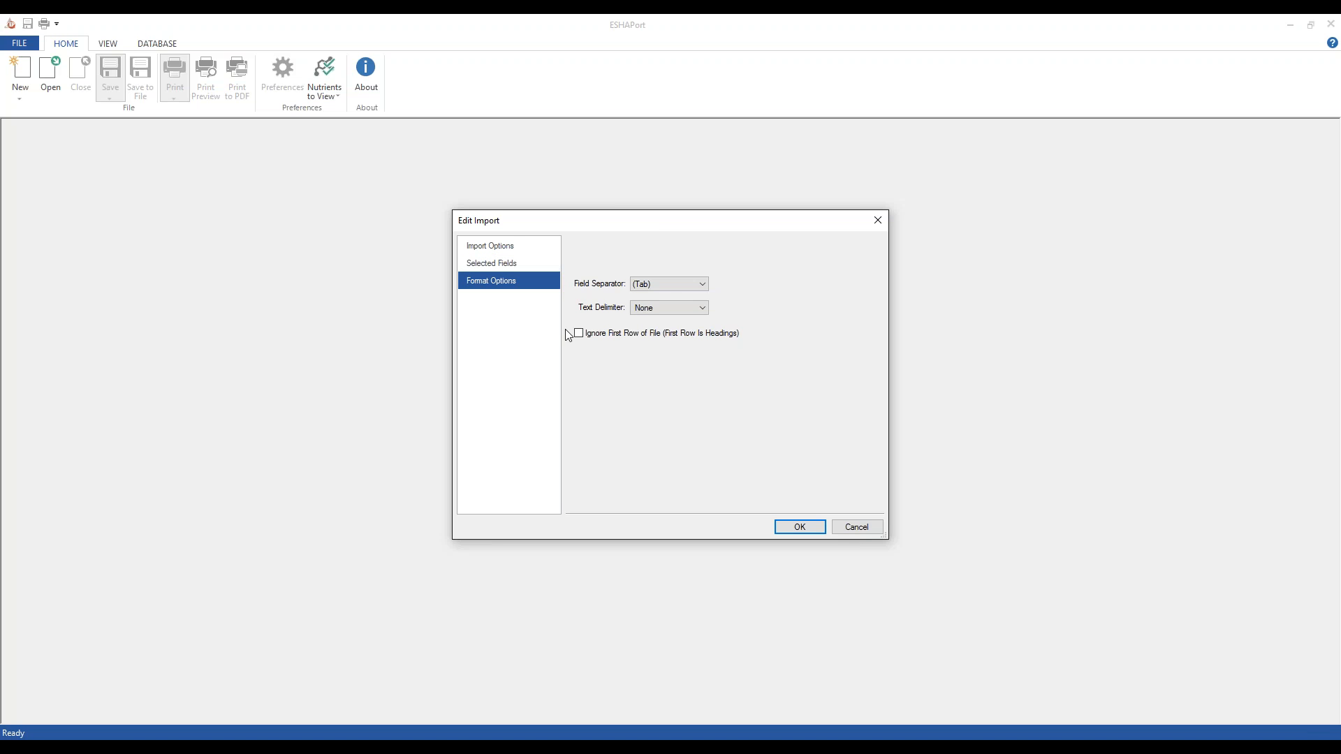
pyautogui.click(683, 289)
pyautogui.click(751, 270)
pyautogui.click(651, 284)
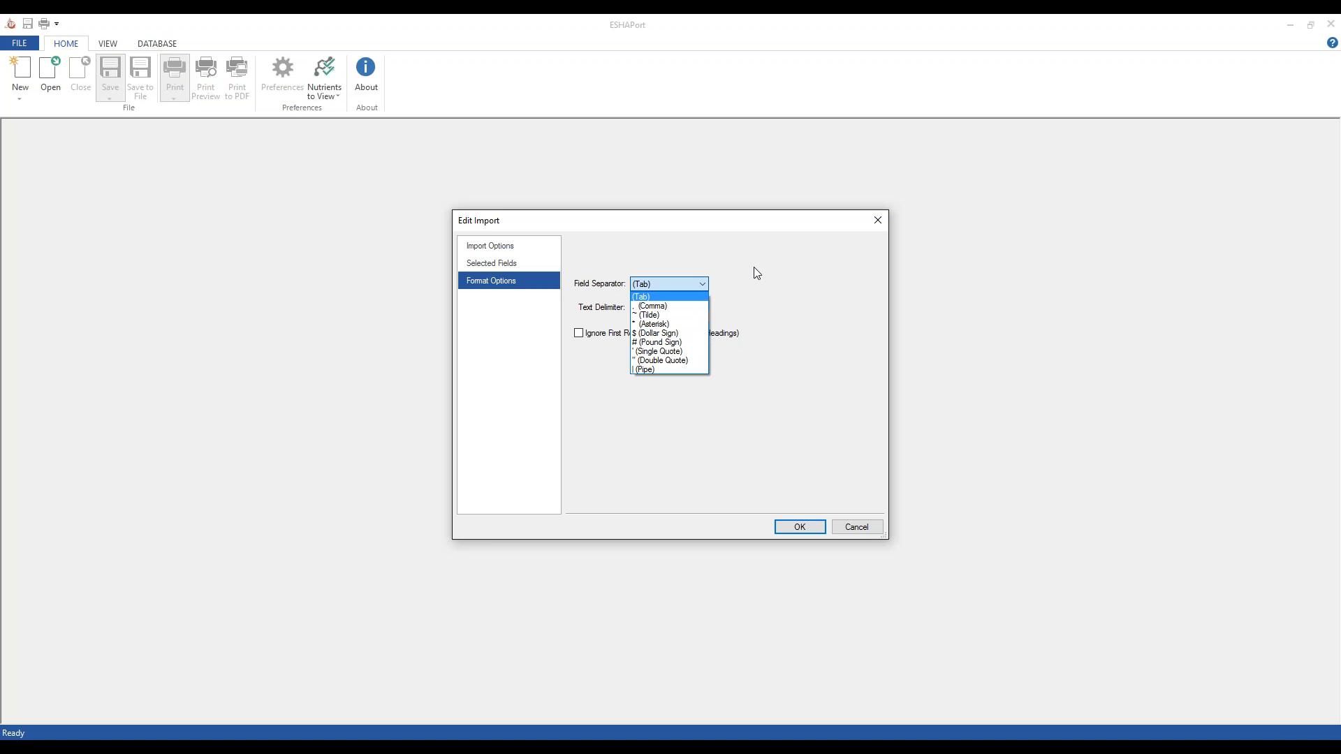
pyautogui.click(755, 276)
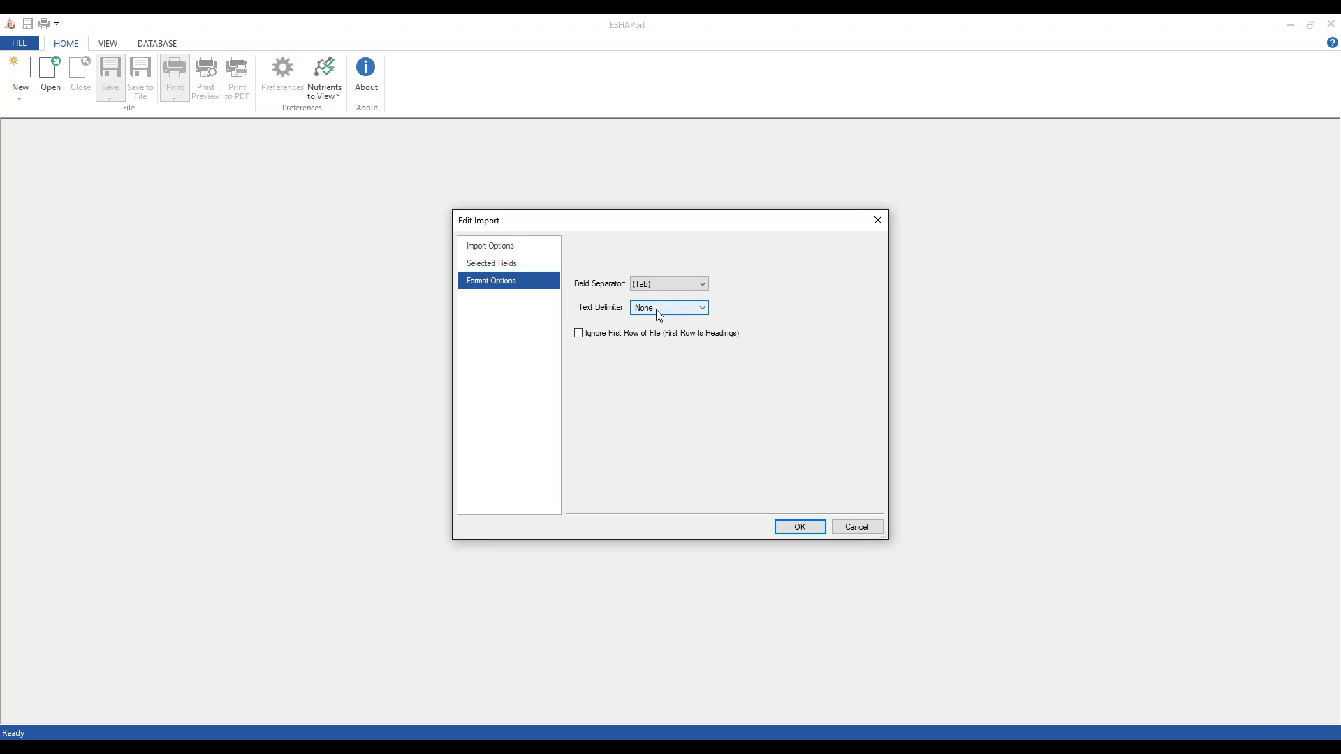
# Step: Check the text delimiter choices, set the import to ignore the file's first row, and accept the import settings
pyautogui.click(684, 312)
pyautogui.click(744, 312)
pyautogui.click(577, 335)
pyautogui.click(798, 529)
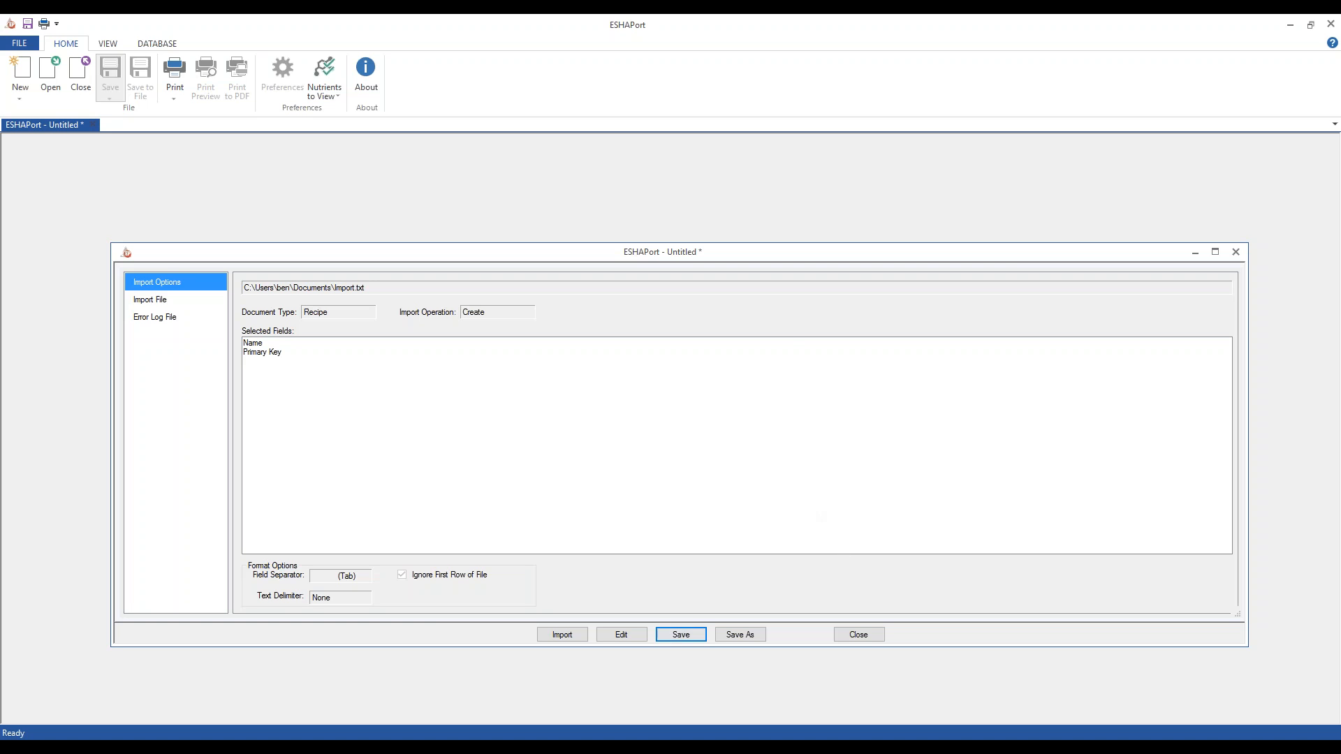
# Step: Close the untitled import without saving and open the saved import setup ImportRecipe_PBJ.epf from the Esha Port folder
pyautogui.click(854, 638)
pyautogui.click(678, 420)
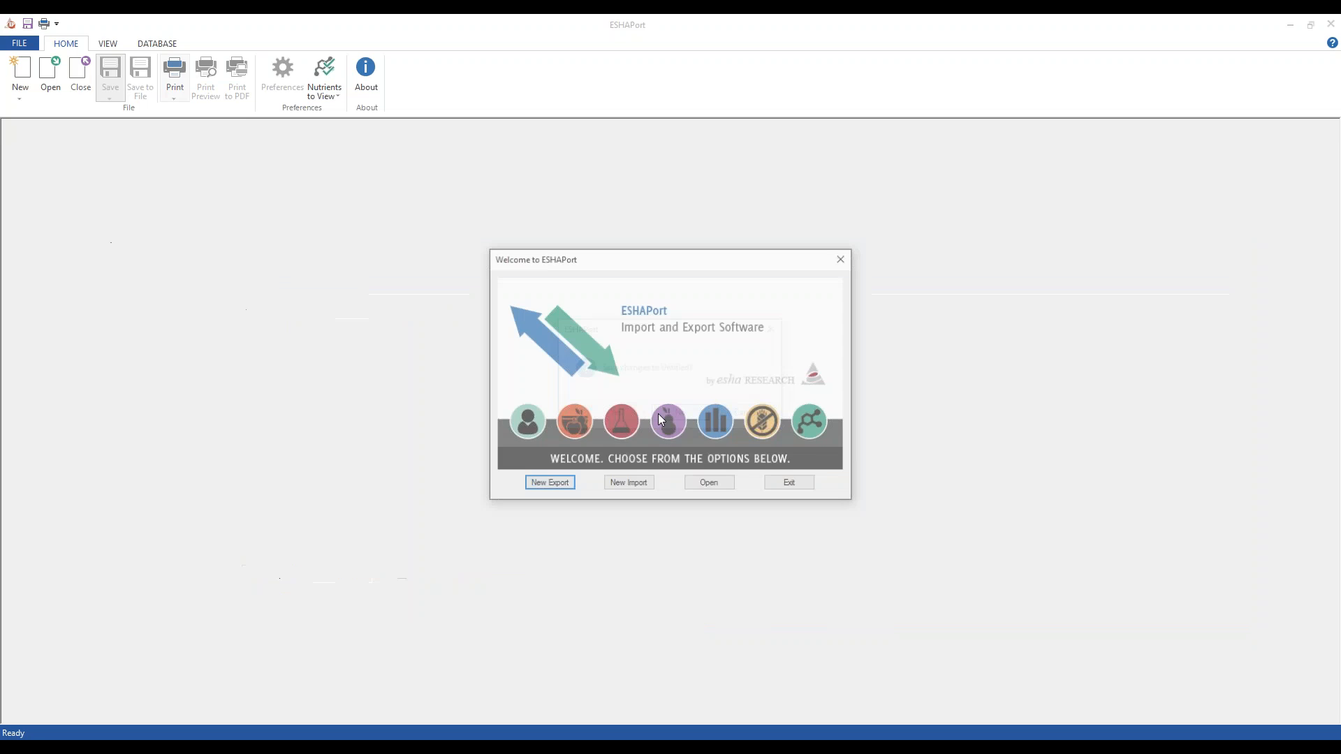
pyautogui.click(709, 487)
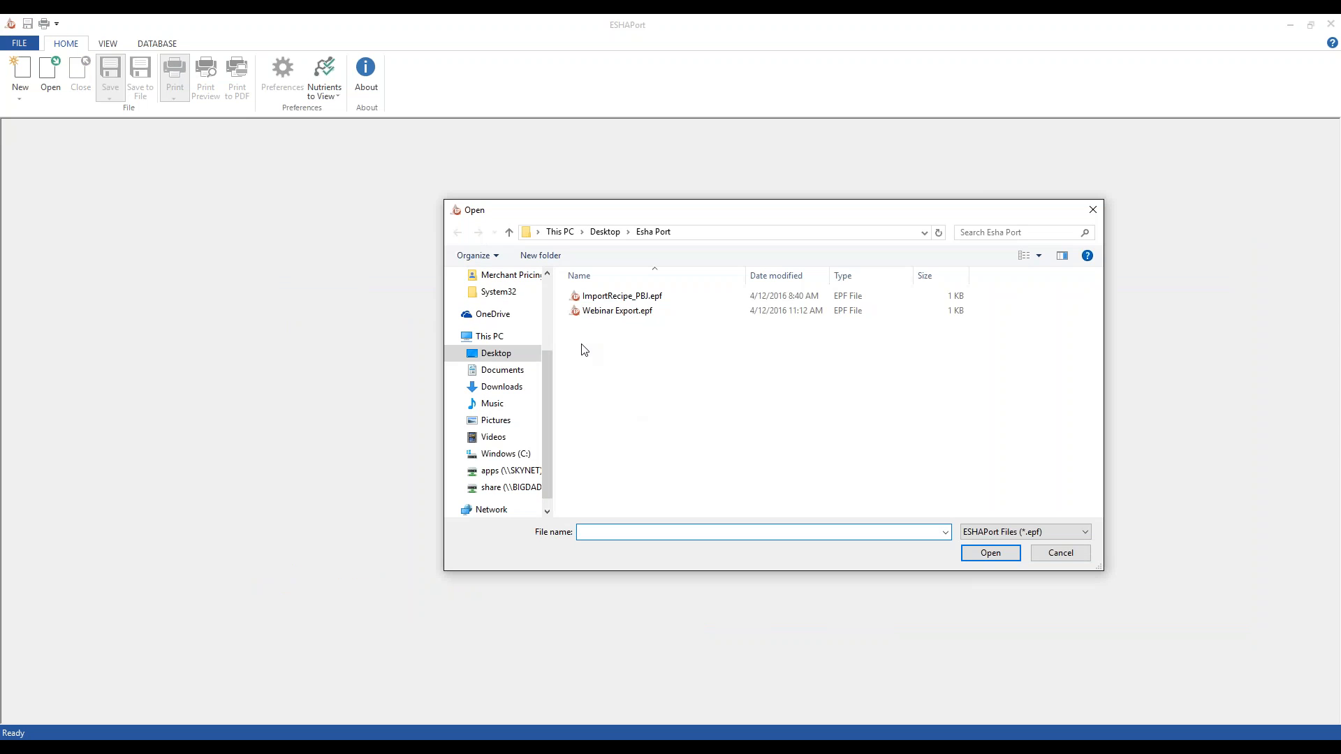
pyautogui.click(616, 298)
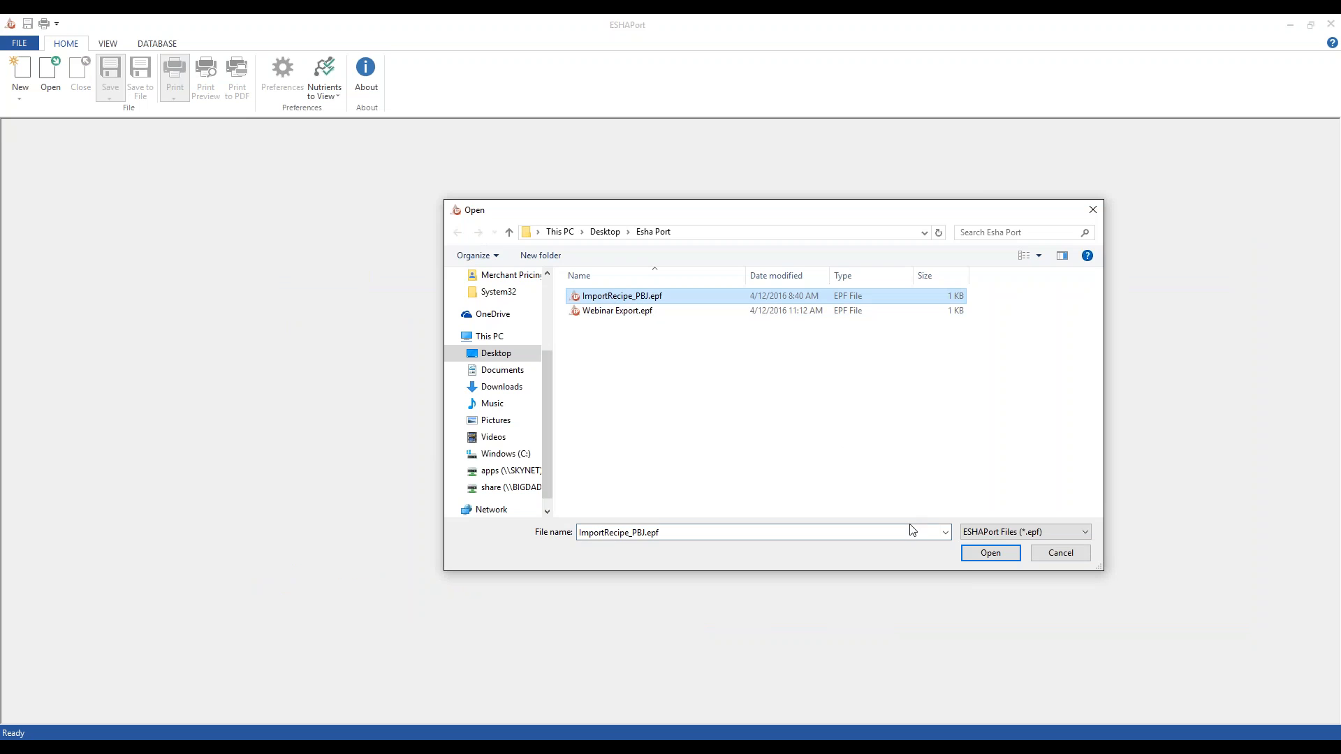
pyautogui.click(990, 553)
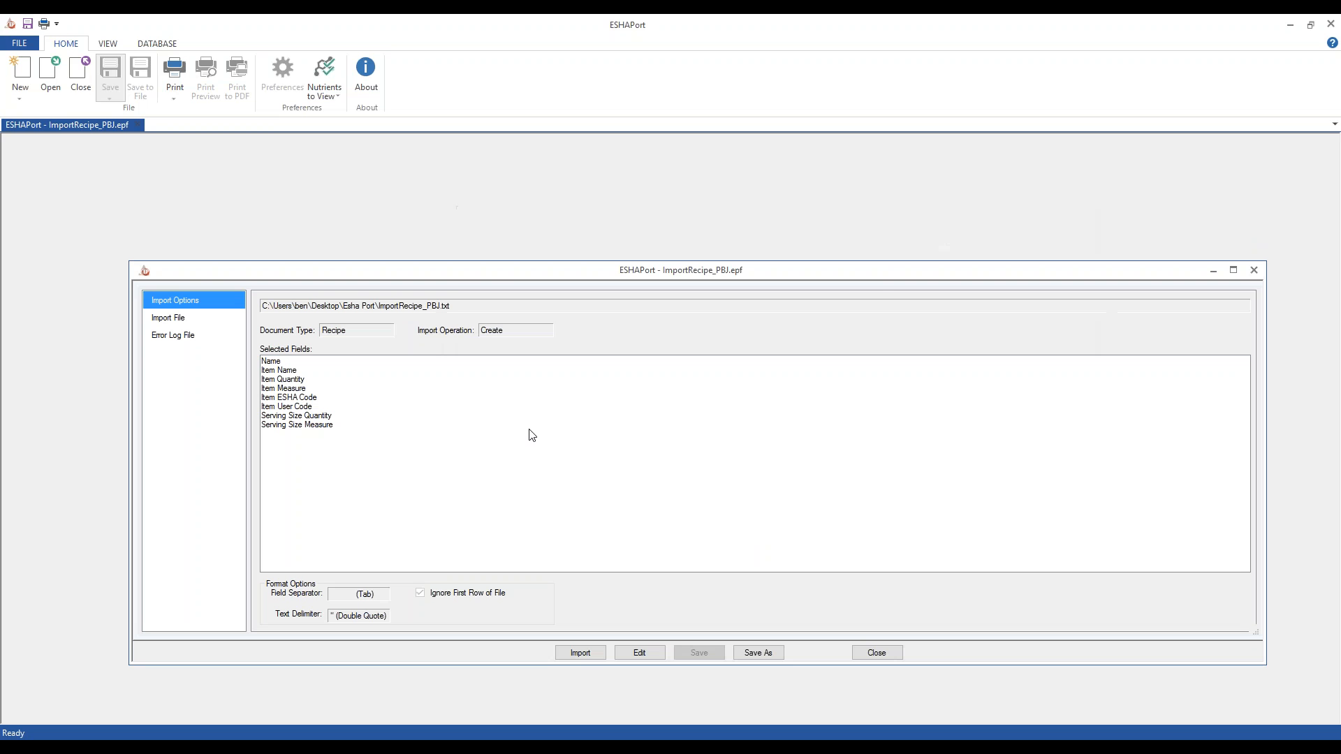
# Step: Edit the import, check its source file ImportRecipe_PBJ.txt in File Explorer, and choose to always replace matching database items
pyautogui.click(639, 654)
pyautogui.click(781, 272)
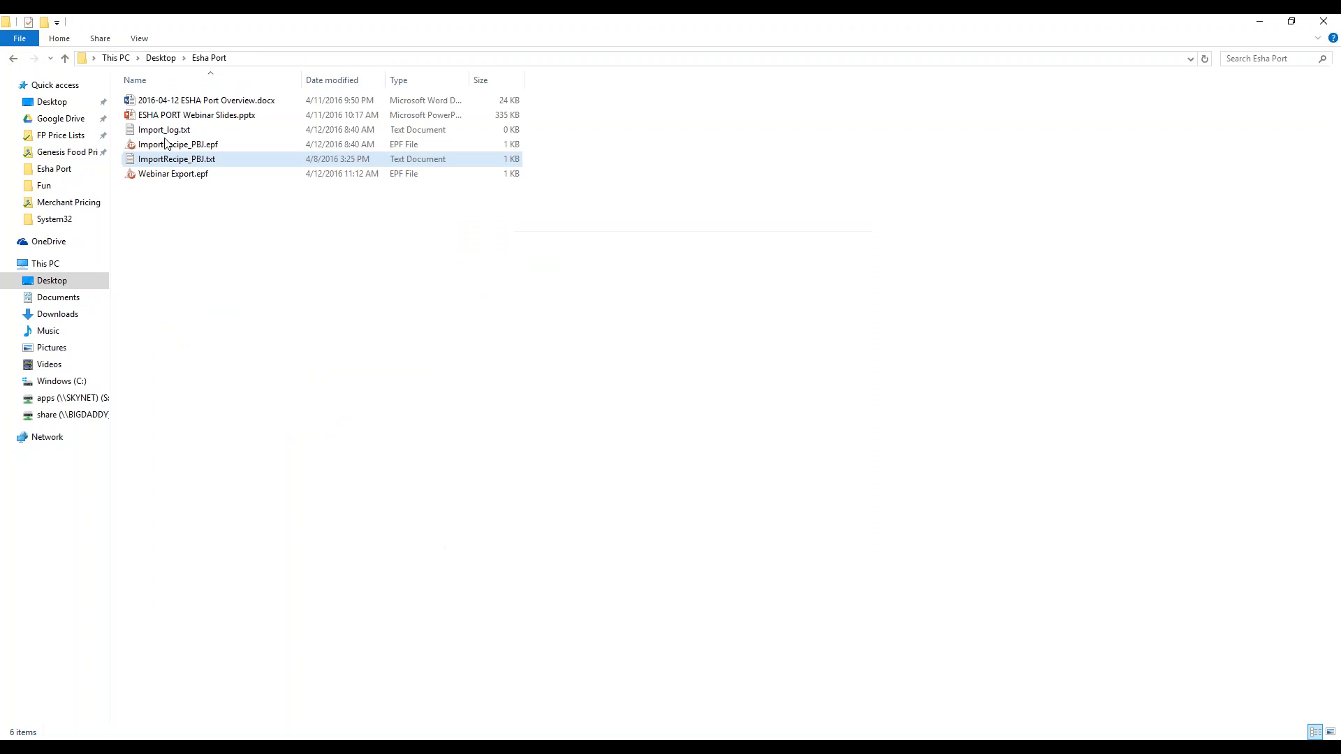
pyautogui.click(172, 160)
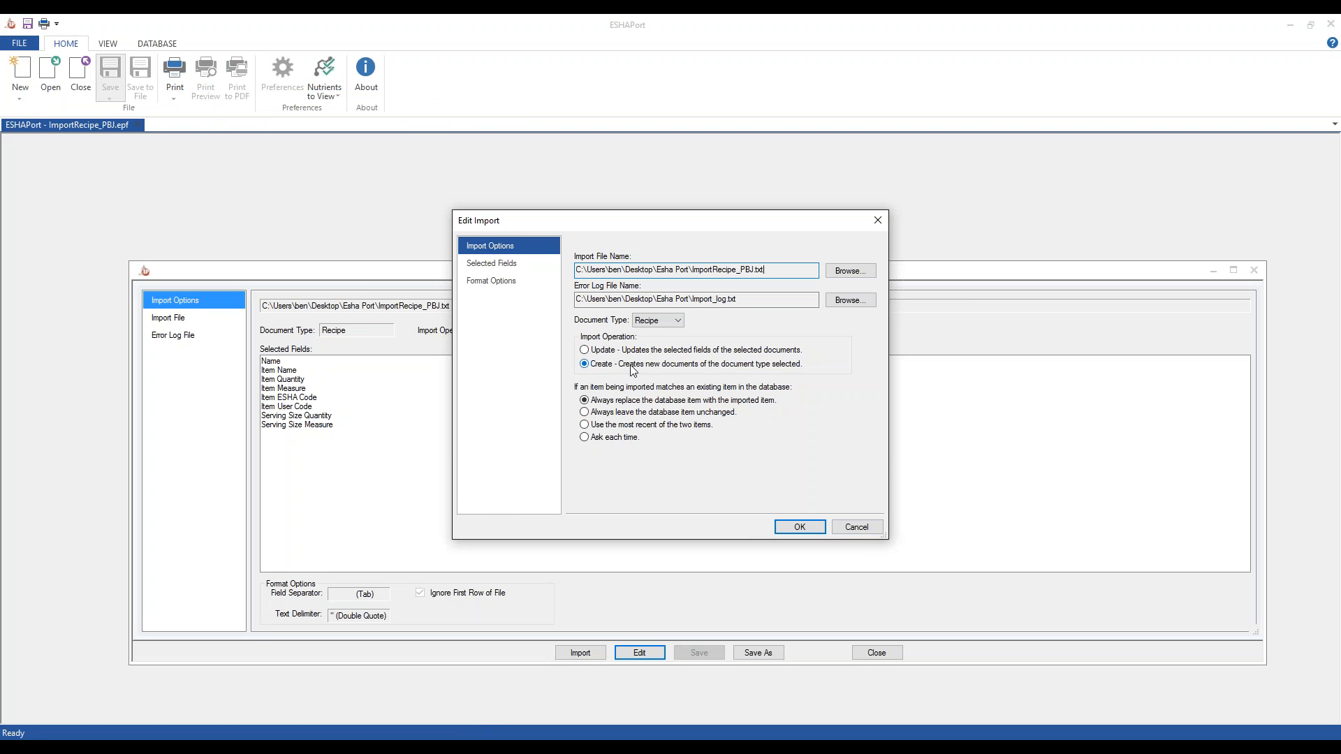
pyautogui.click(610, 404)
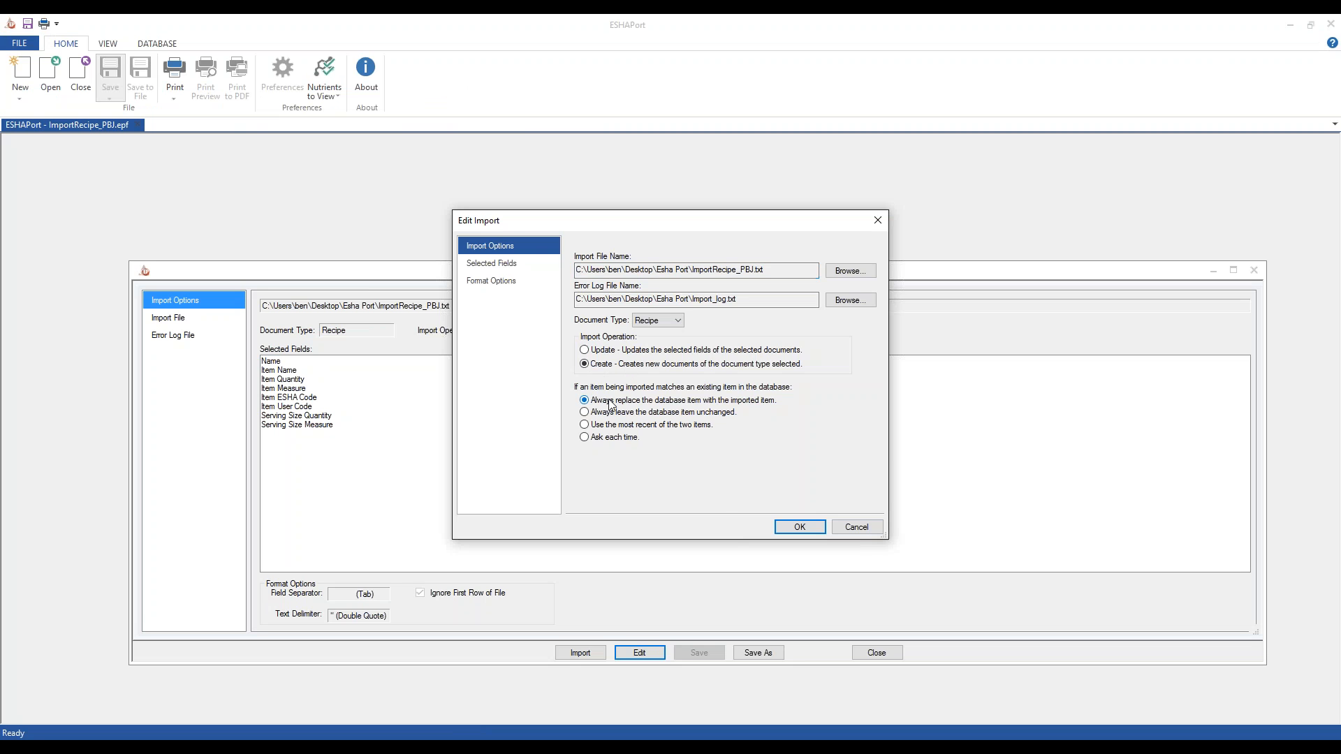
# Step: Review the import's selected fields and format options and accept the import settings
pyautogui.click(494, 264)
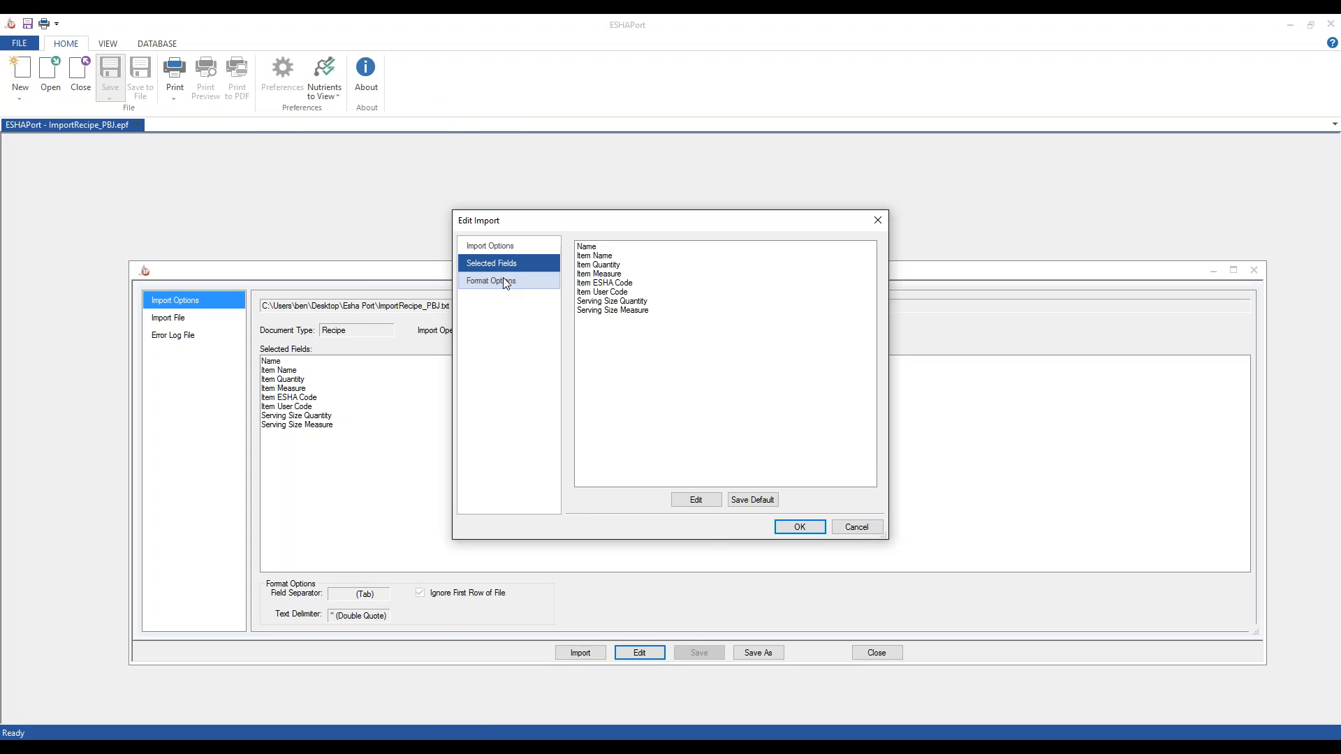
pyautogui.click(504, 280)
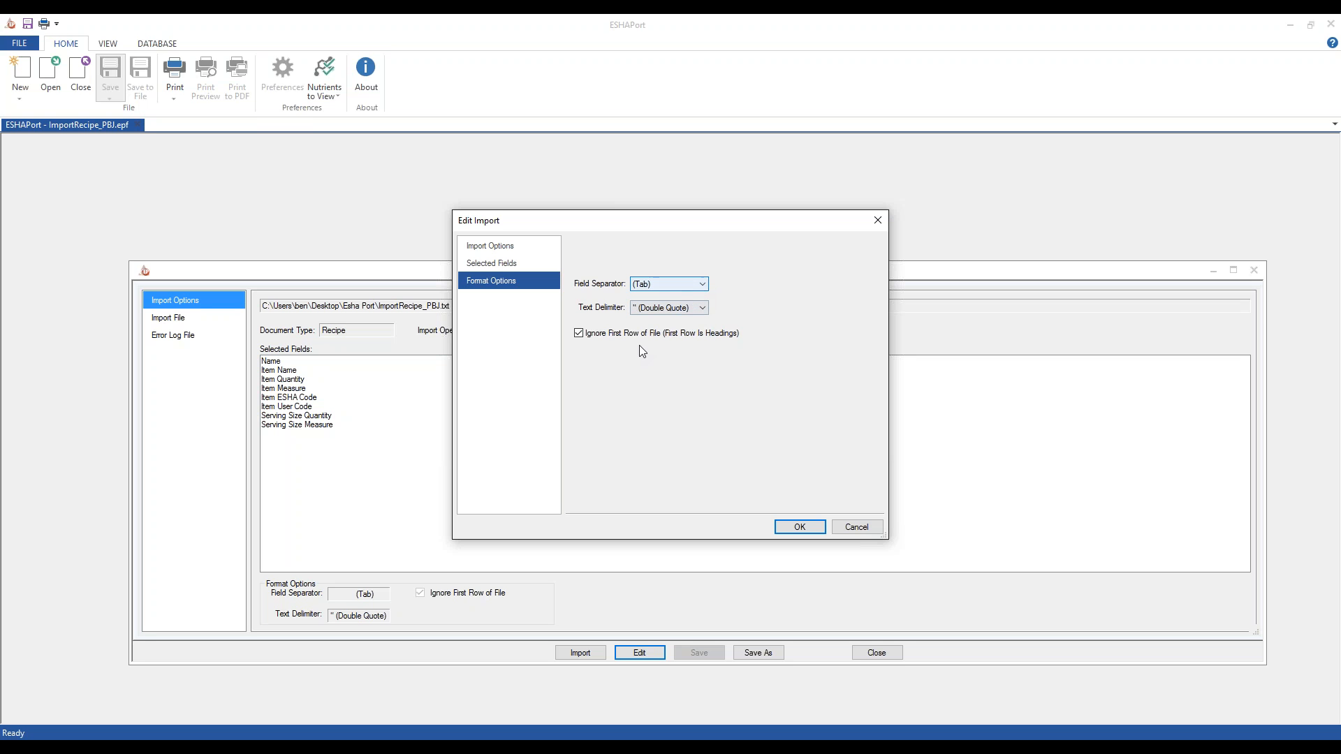
pyautogui.click(793, 528)
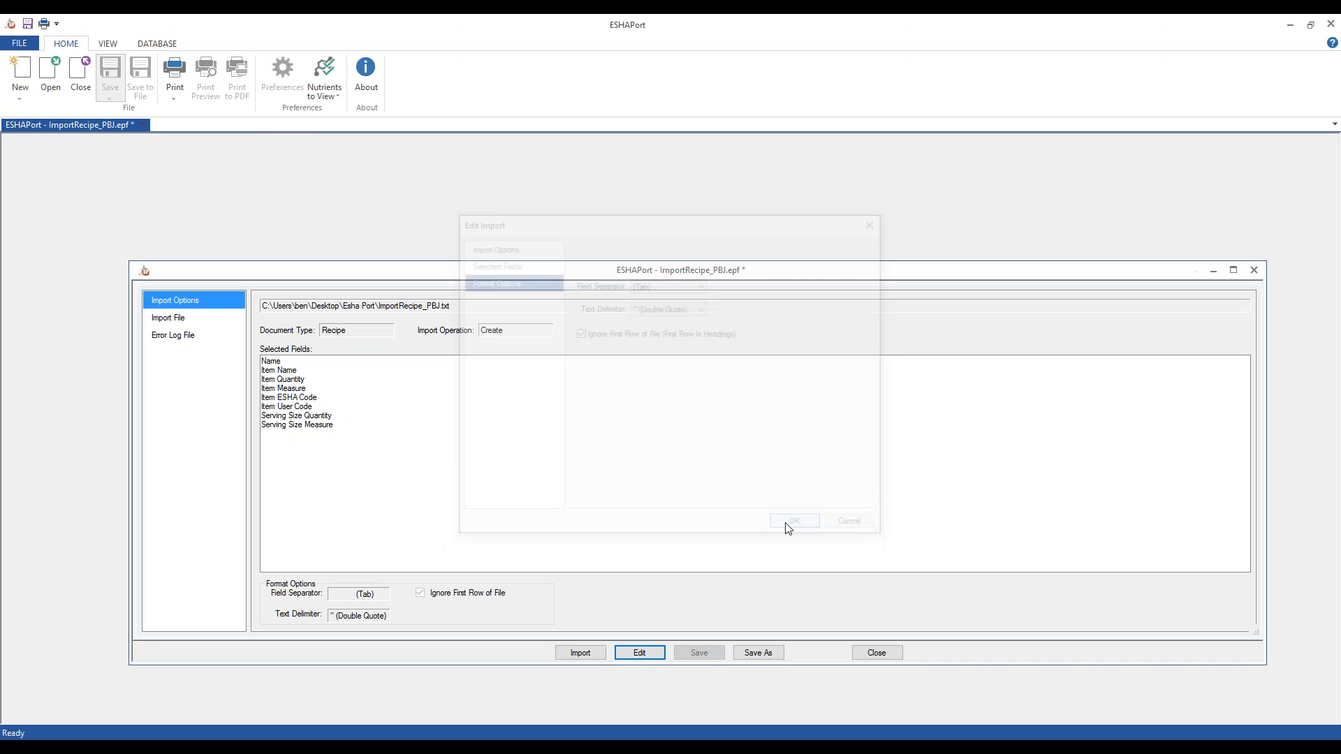
# Step: Preview the peanut butter, jelly and bread rows of the import file and run the recipe import
pyautogui.click(175, 323)
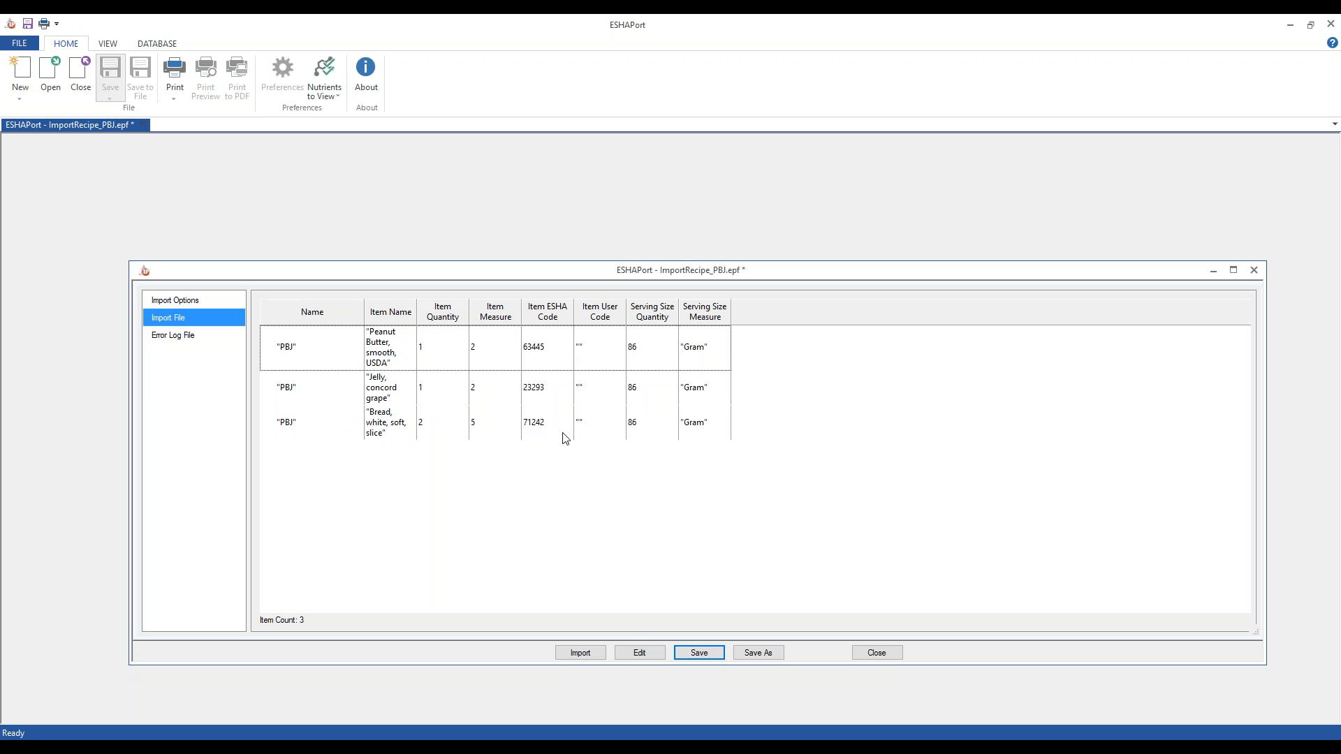
pyautogui.click(500, 384)
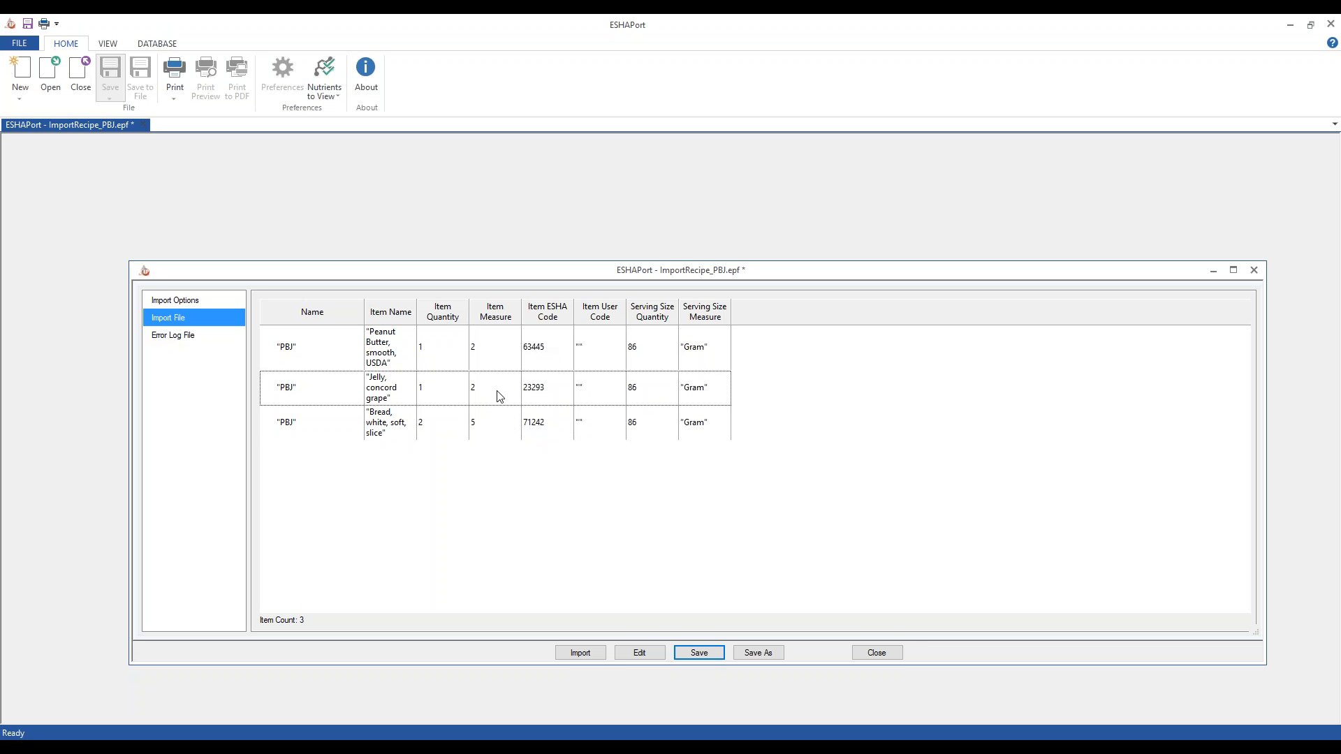
pyautogui.click(480, 429)
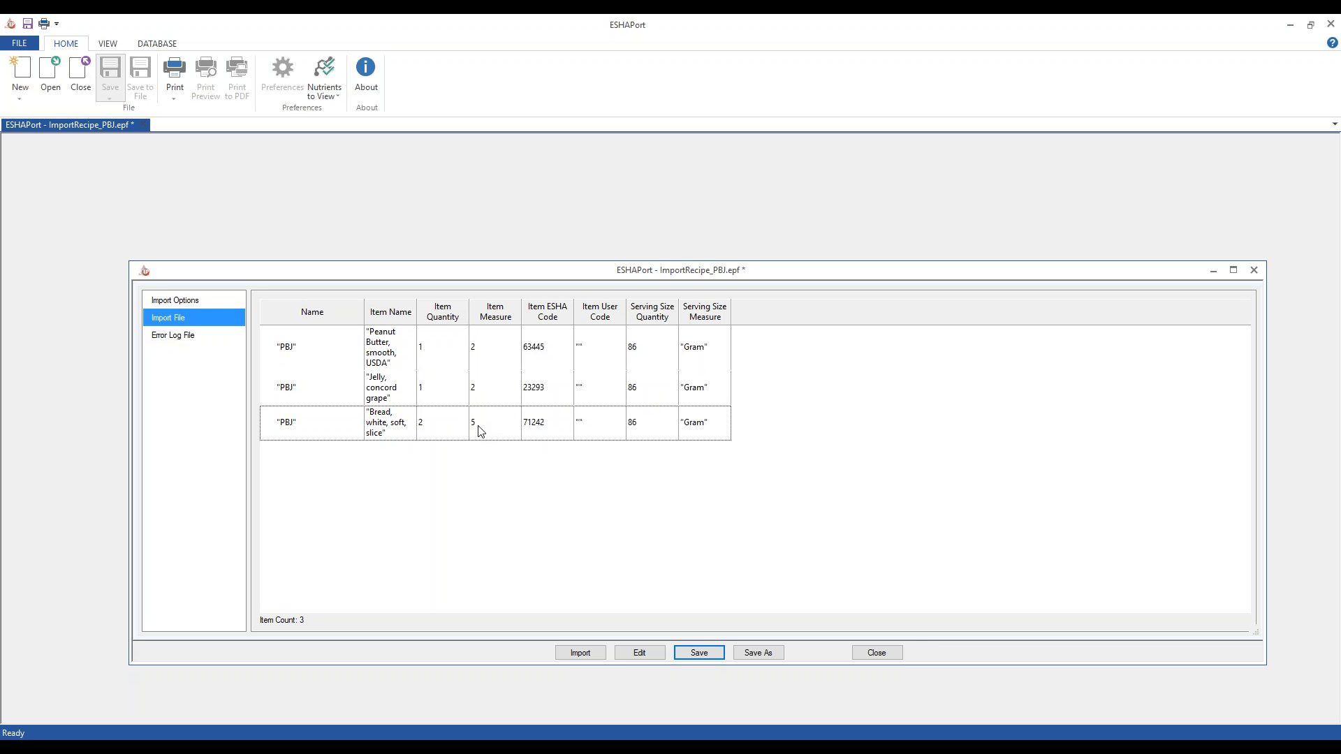
pyautogui.click(383, 357)
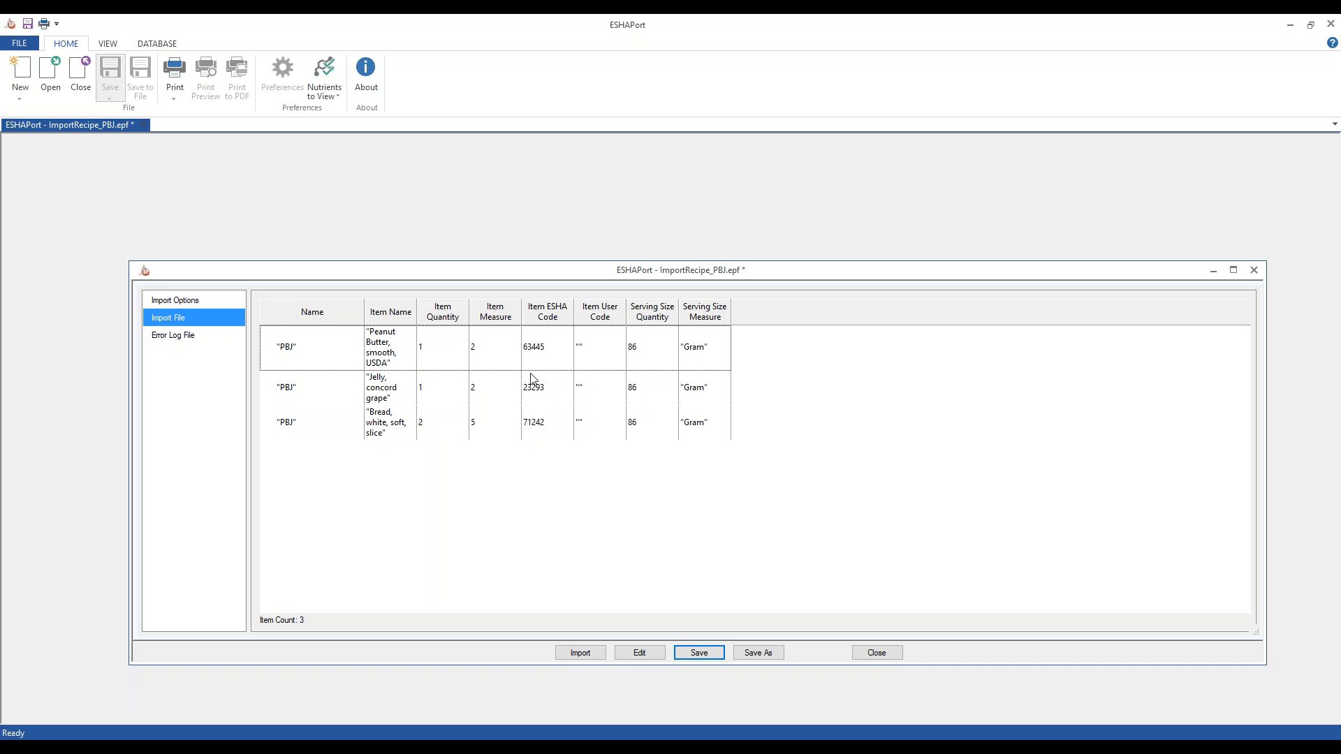
pyautogui.click(579, 653)
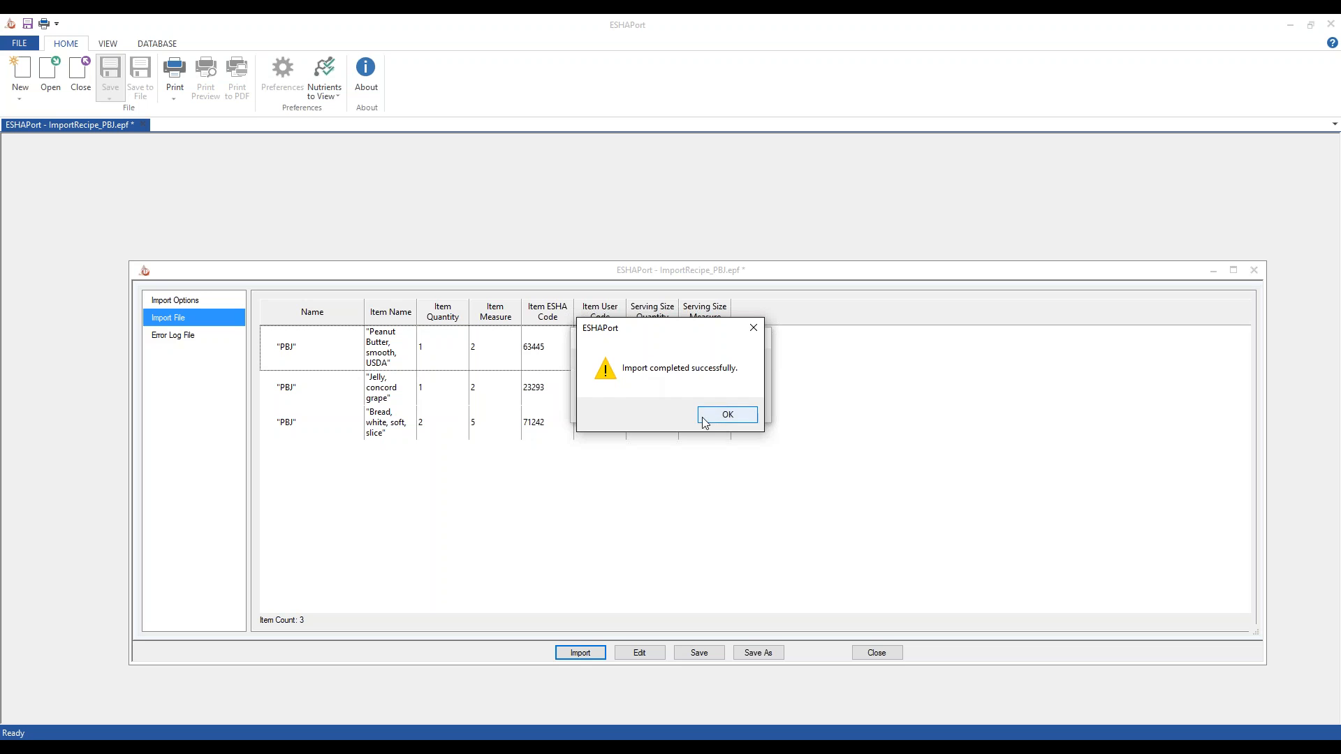
pyautogui.click(725, 419)
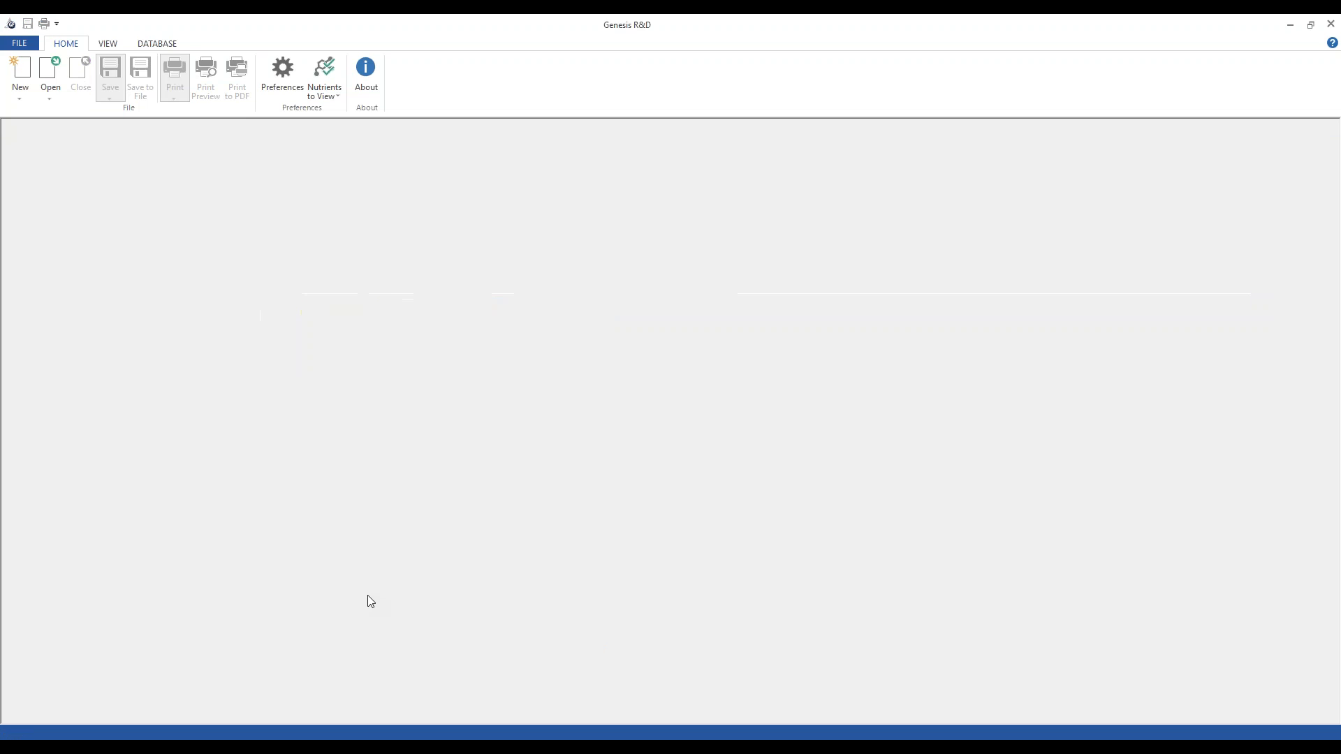
# Step: In Genesis R&D, search the recipes for "pbj" and open the imported PBJ recipe
pyautogui.click(52, 102)
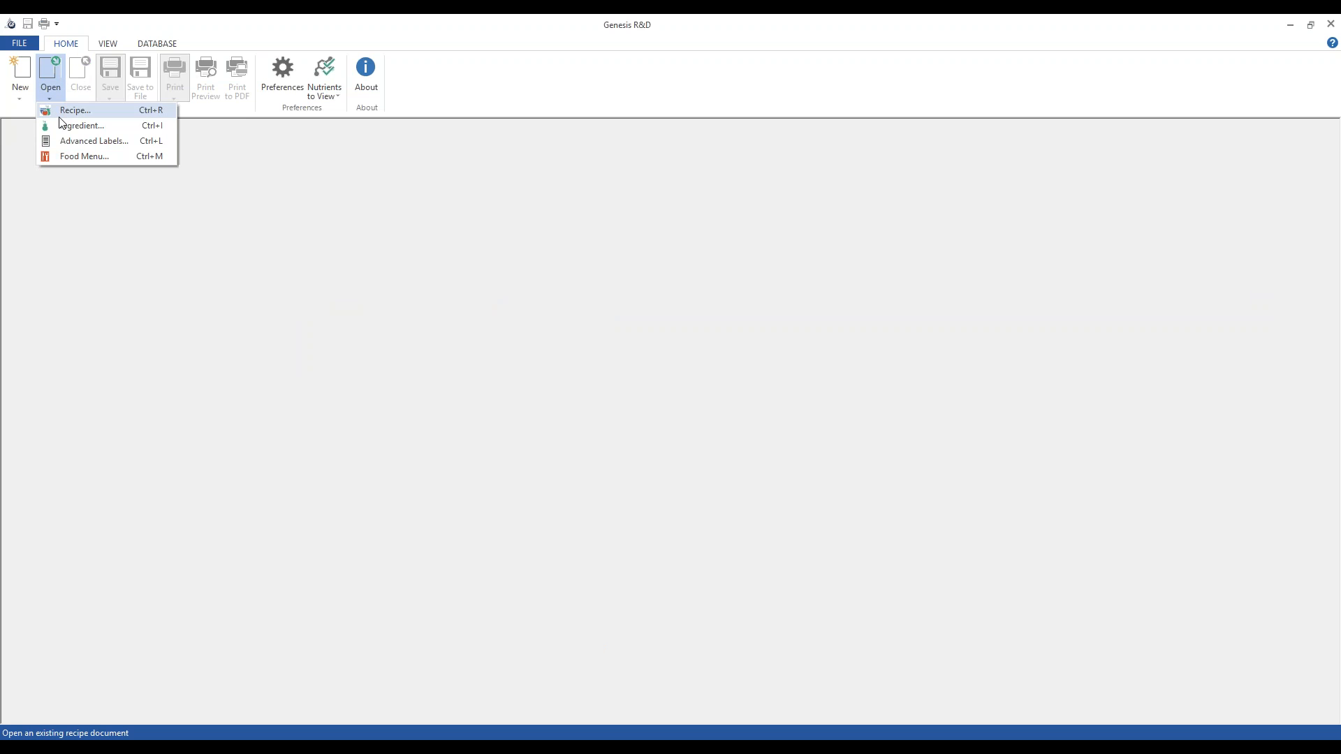
pyautogui.click(76, 113)
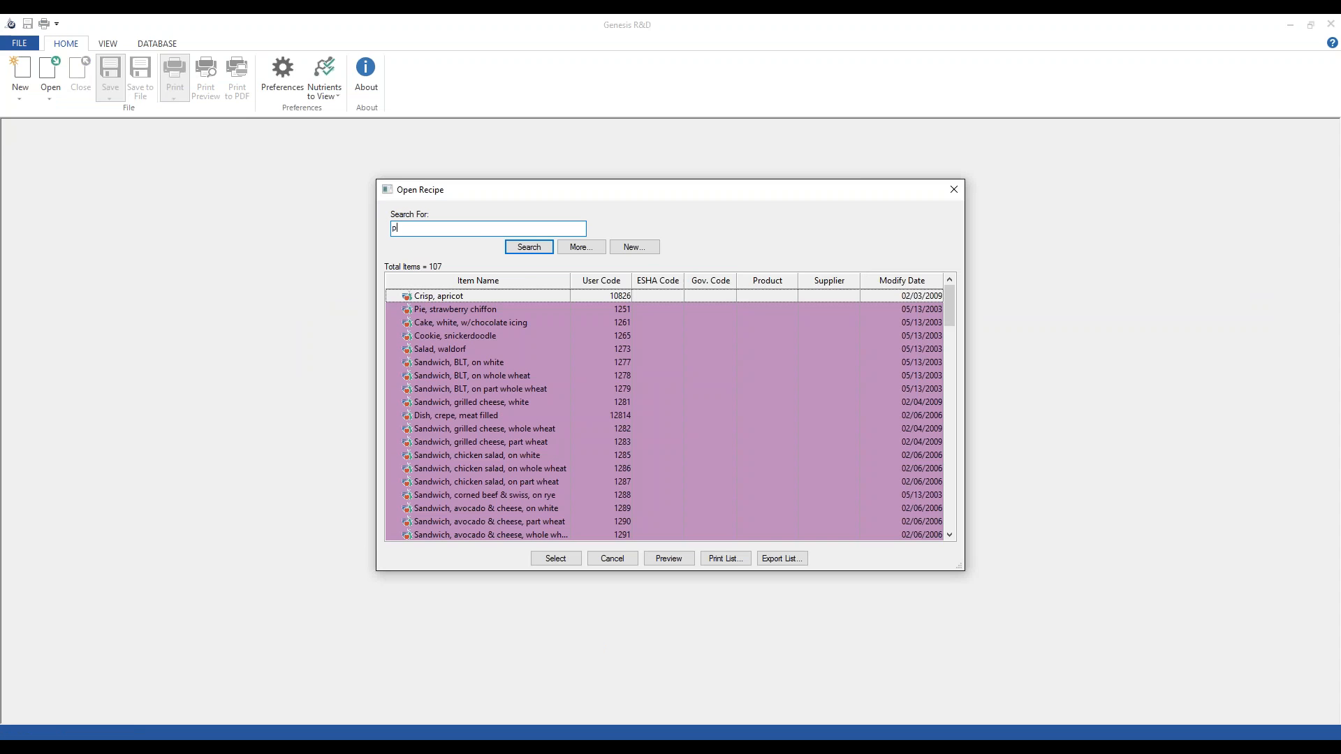
pyautogui.click(529, 248)
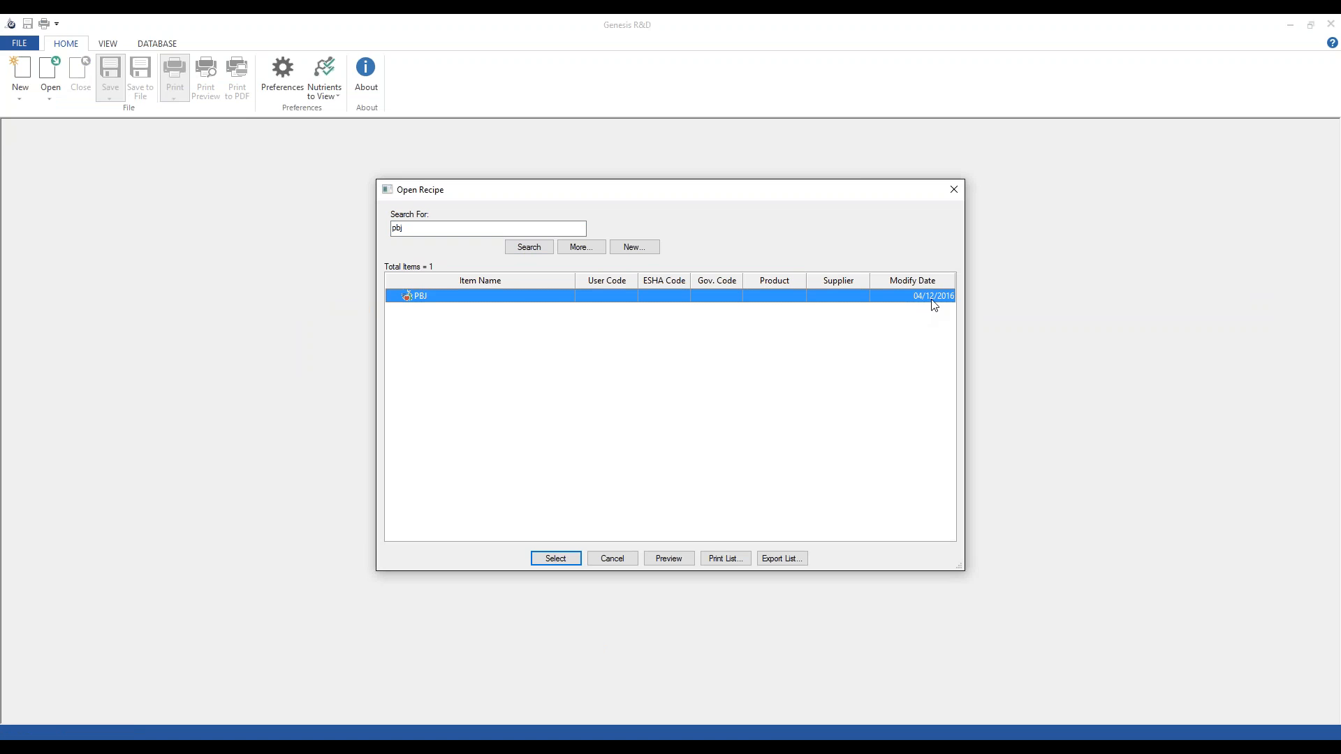
pyautogui.doubleClick(410, 299)
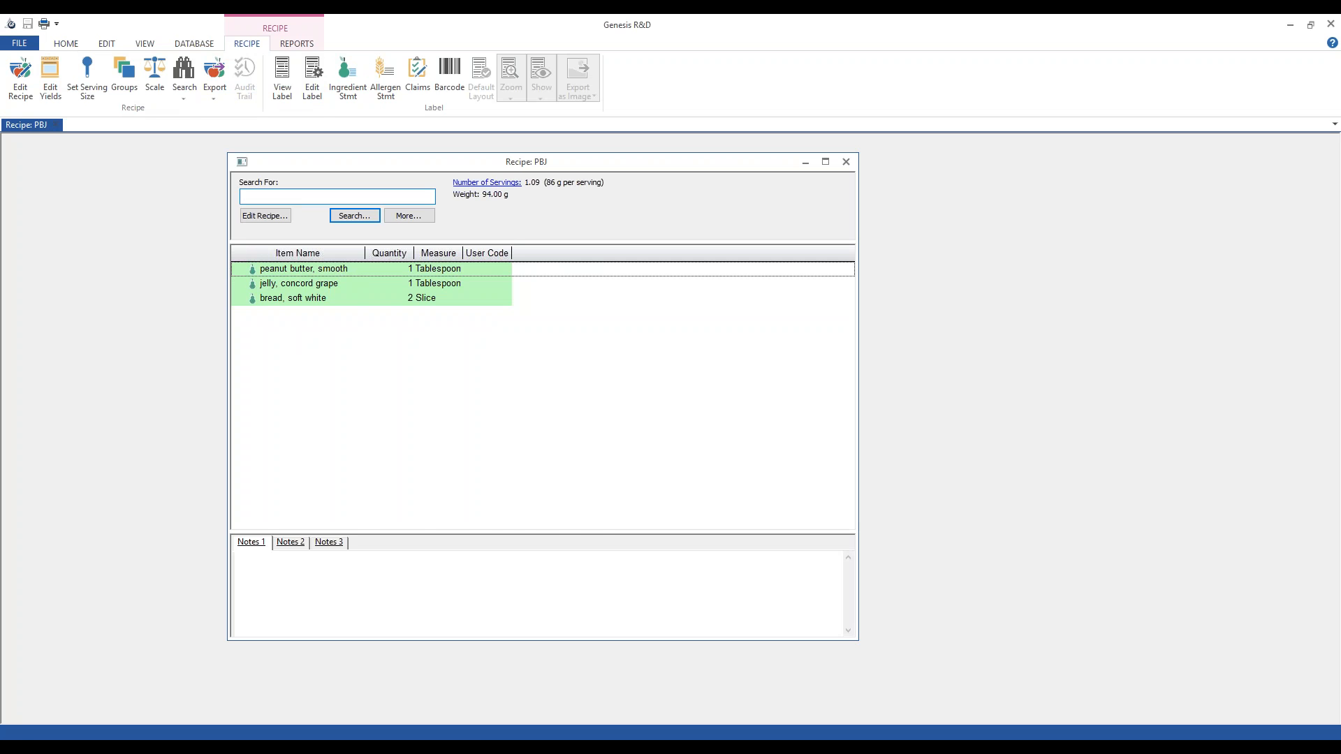
# Step: Switch back to ESHAPort and close the ImportRecipe_PBJ.epf import without saving its changes
pyautogui.hotkey('alt', 'Tab')
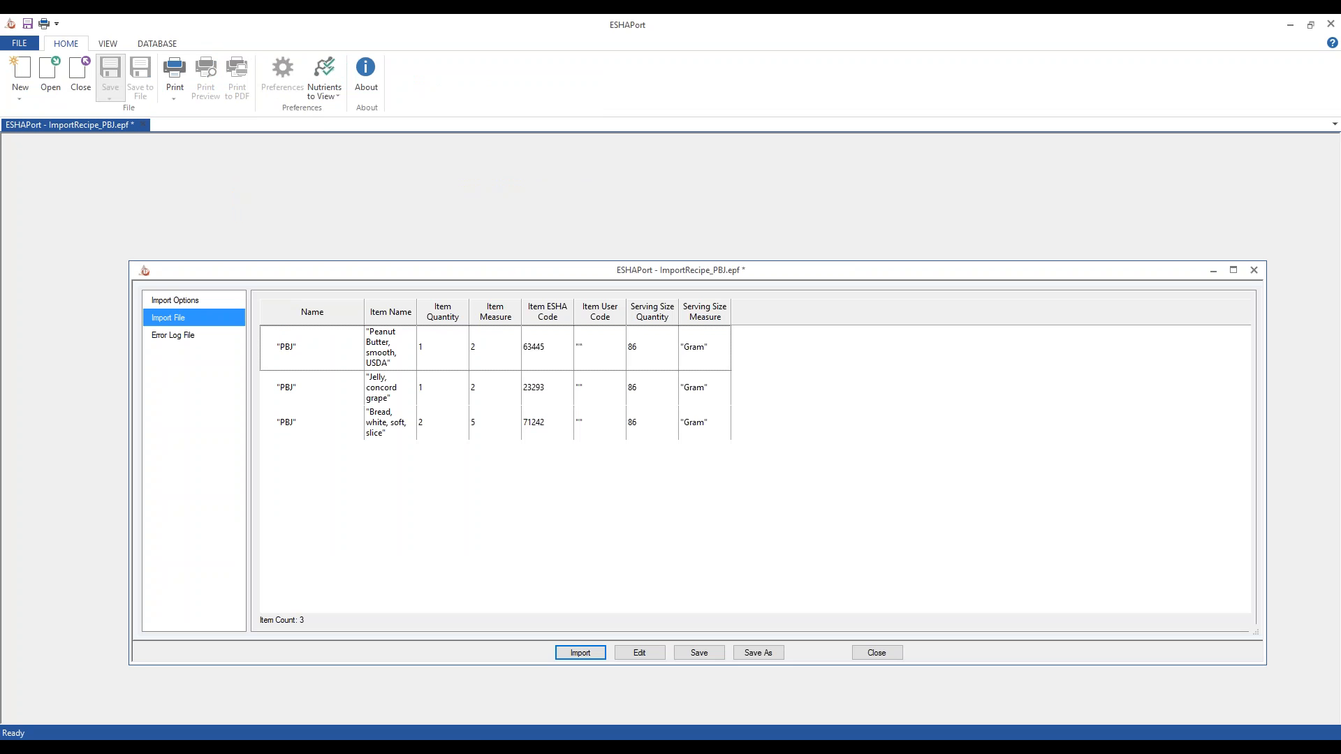
pyautogui.click(877, 653)
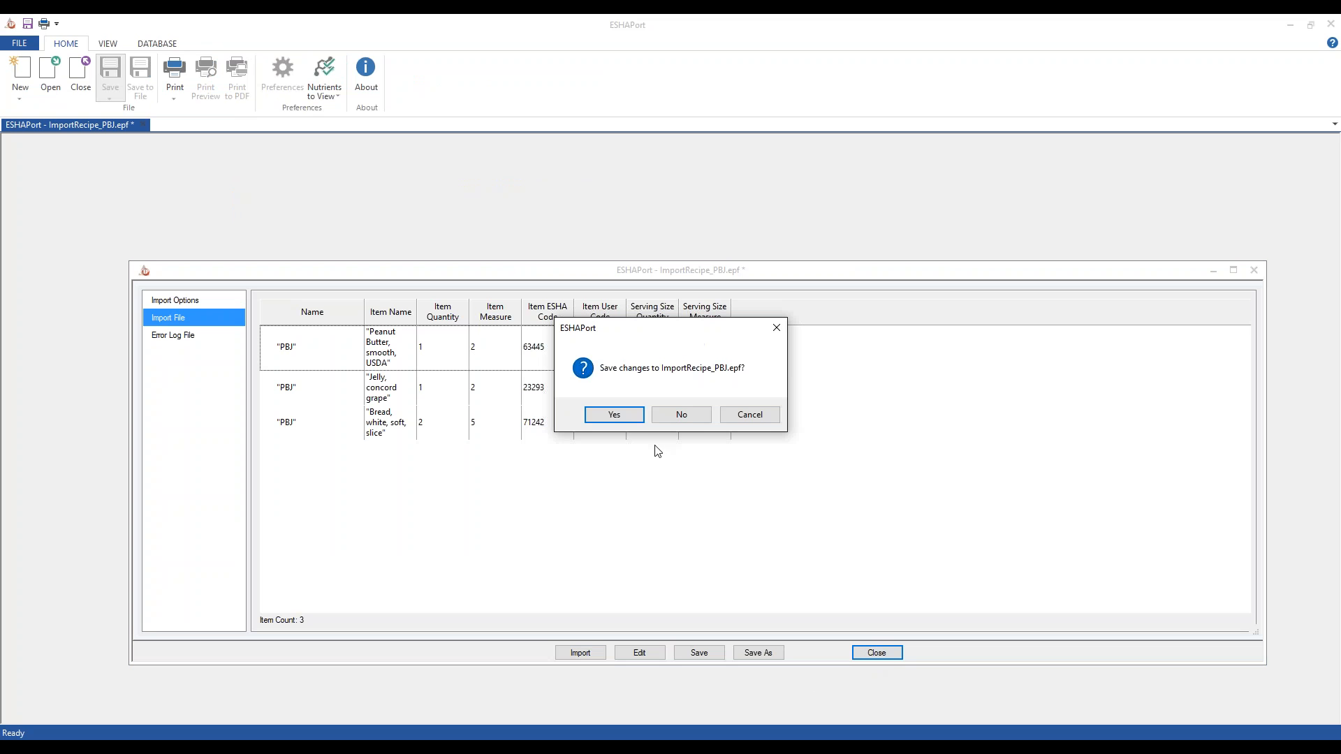
pyautogui.click(682, 414)
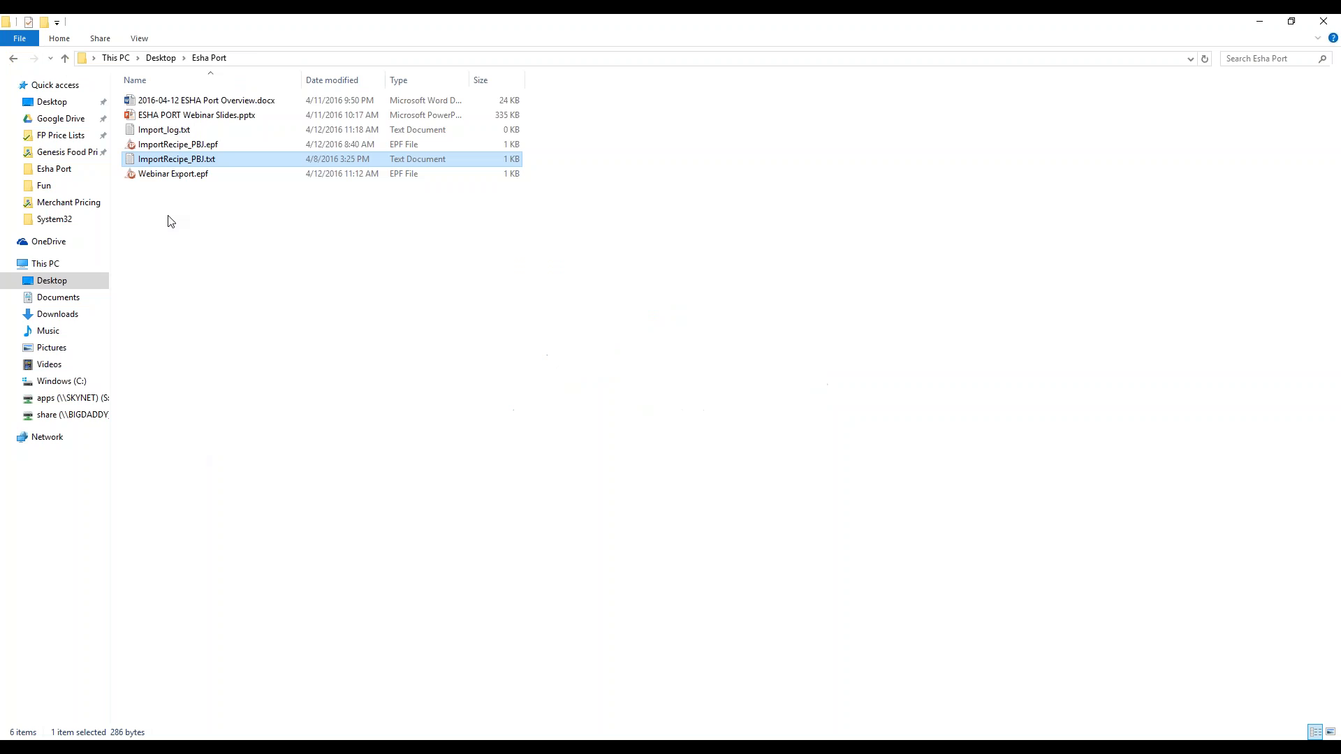
# Step: Locate ImportRecipe_PBJ.epf in File Explorer, and read the Command Line Parameters topic in the ESHAPort help
pyautogui.click(160, 148)
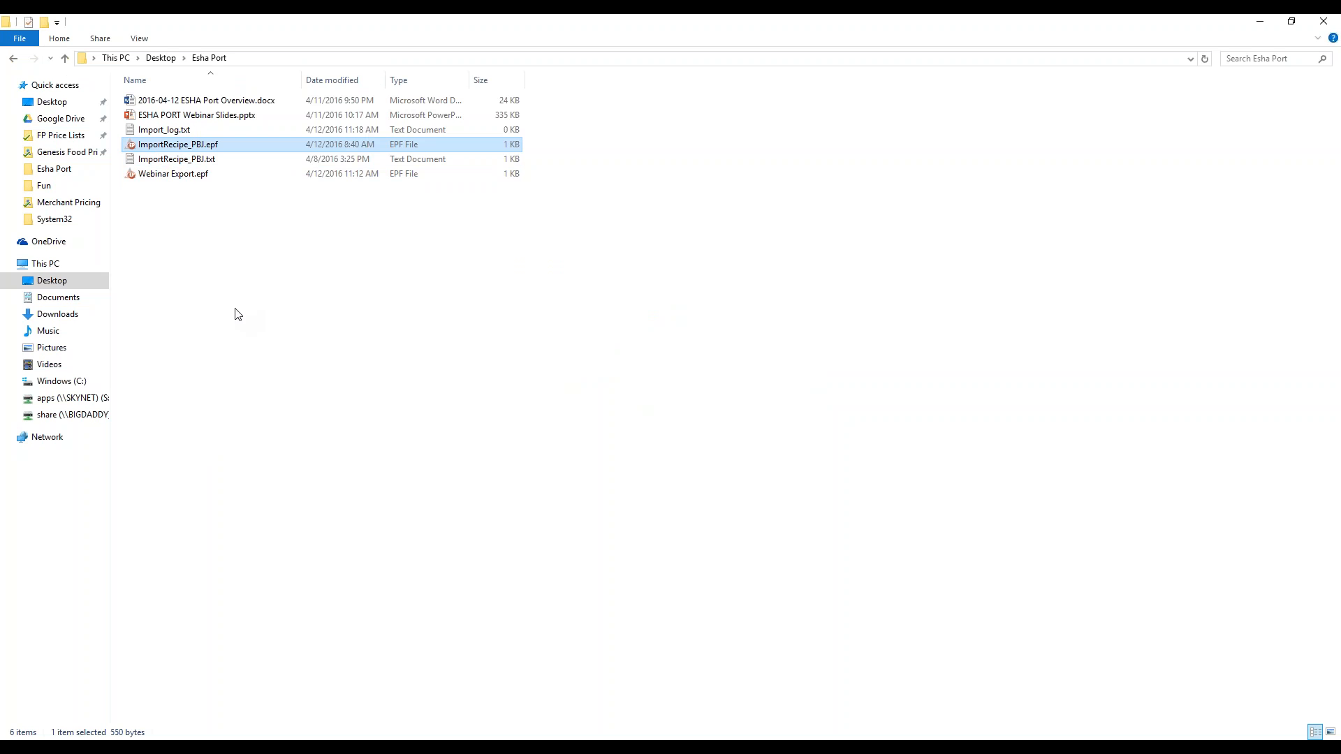
pyautogui.click(433, 724)
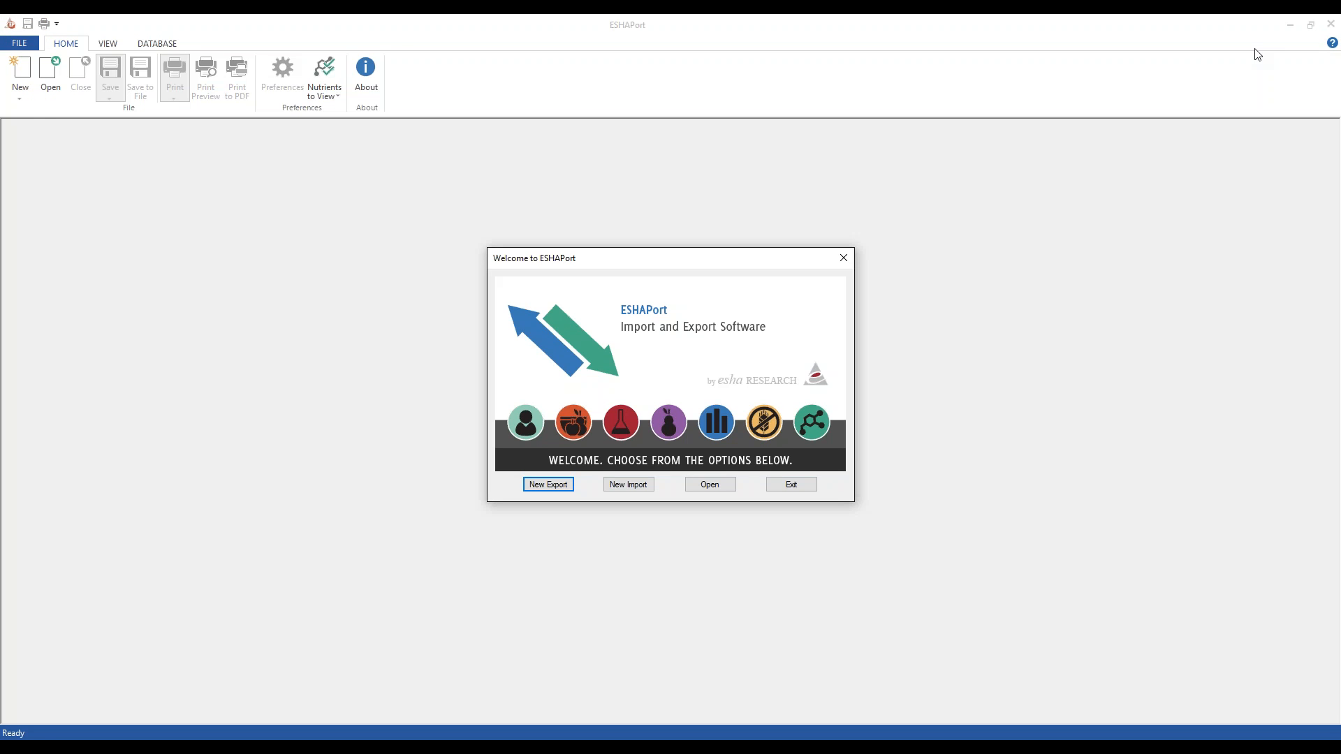
pyautogui.click(1331, 43)
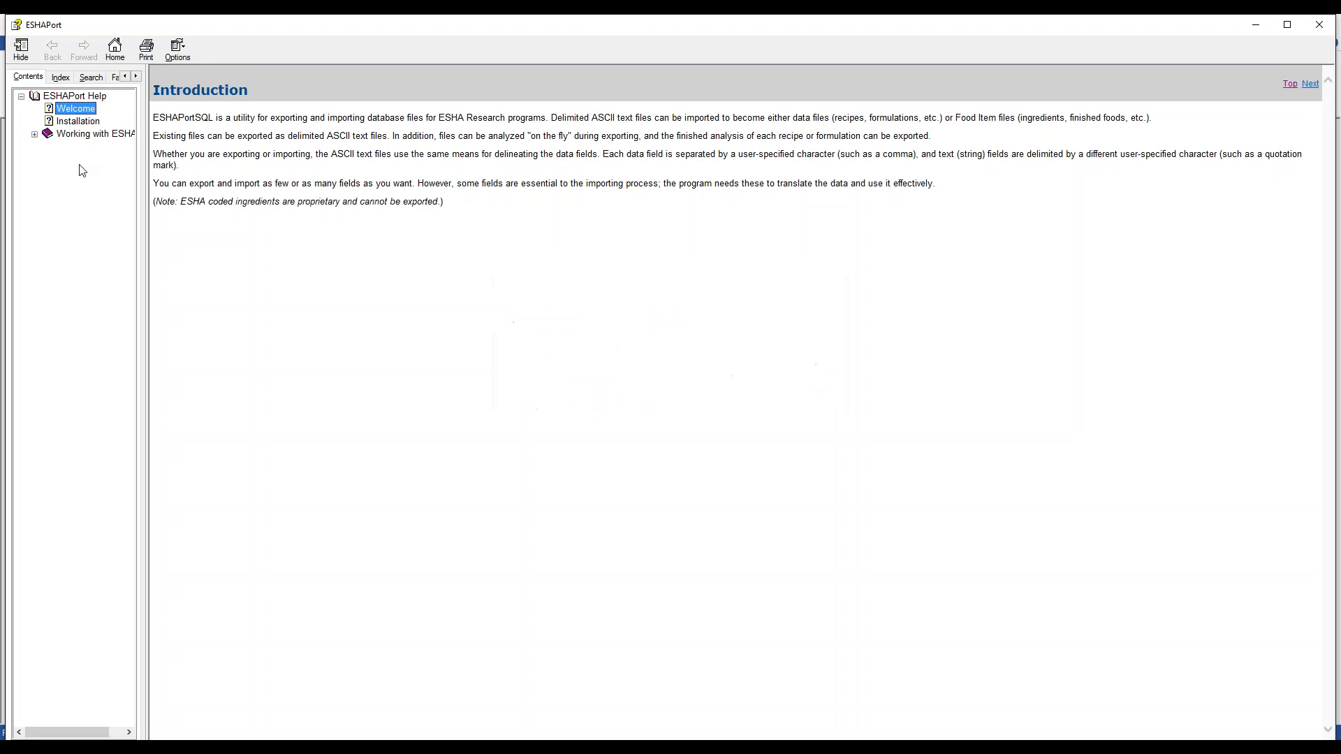
pyautogui.click(34, 134)
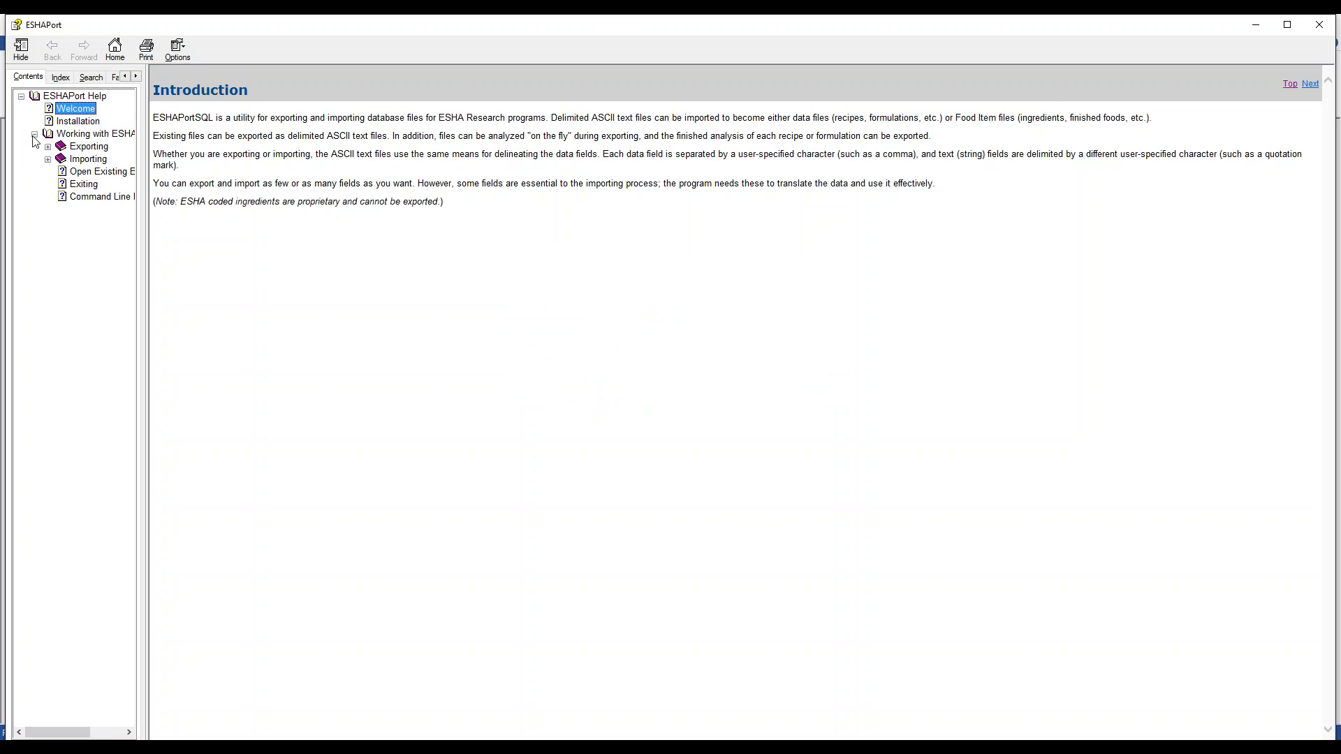
pyautogui.click(86, 197)
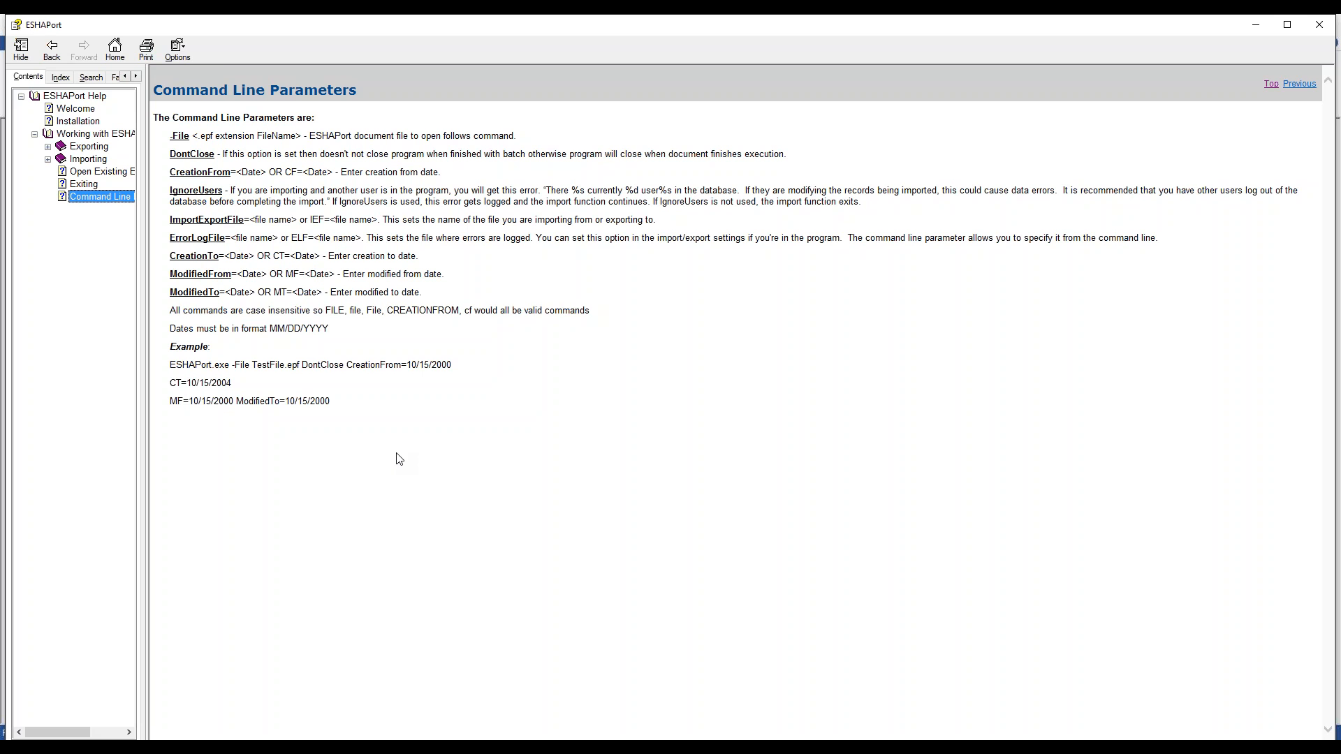
pyautogui.click(1320, 25)
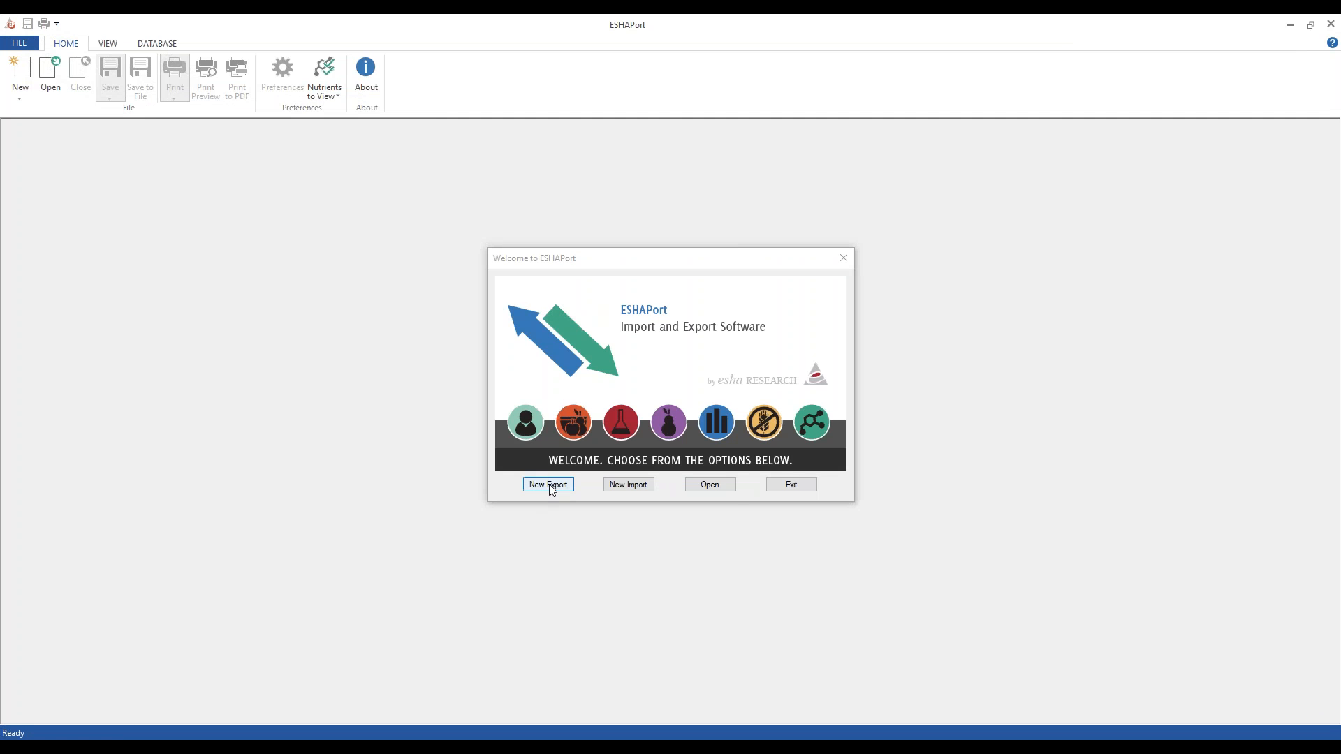
# Step: Open the saved export setup Webinar Export.epf in ESHAPort and move its window higher in the workspace
pyautogui.click(707, 484)
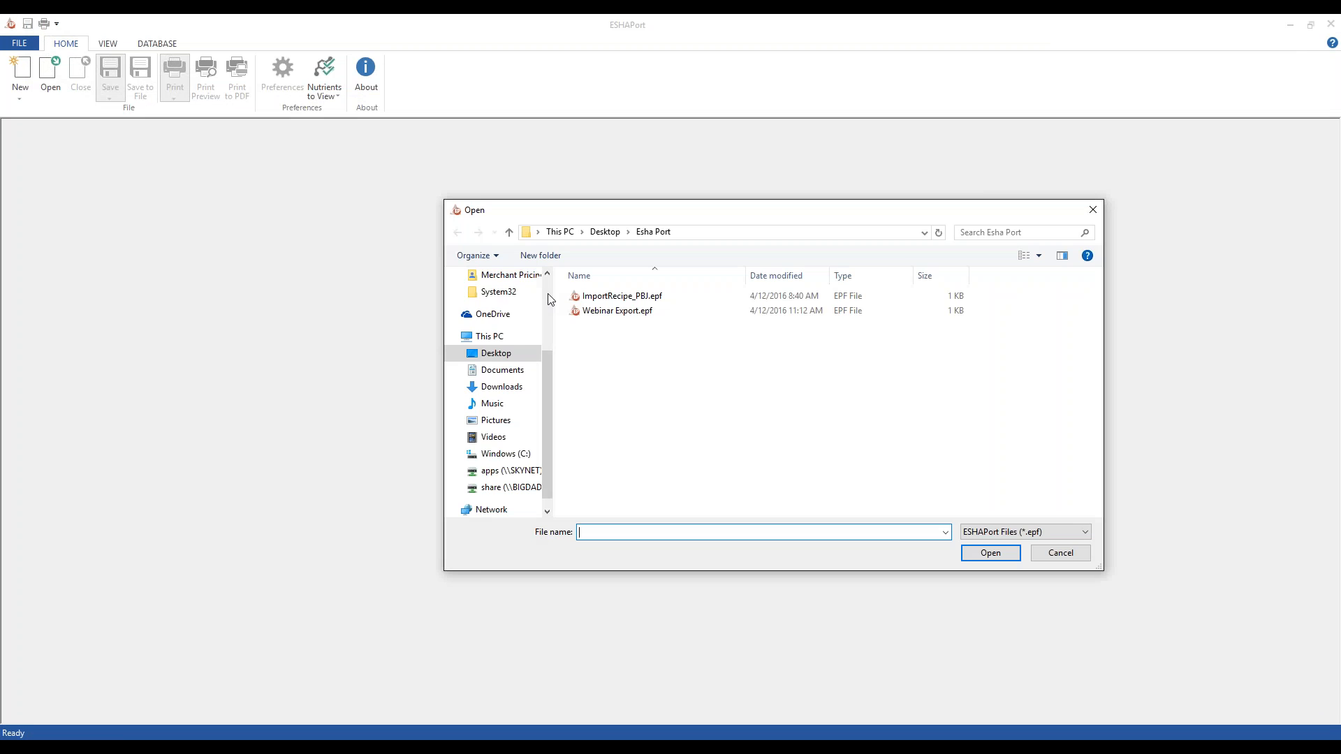
pyautogui.doubleClick(617, 312)
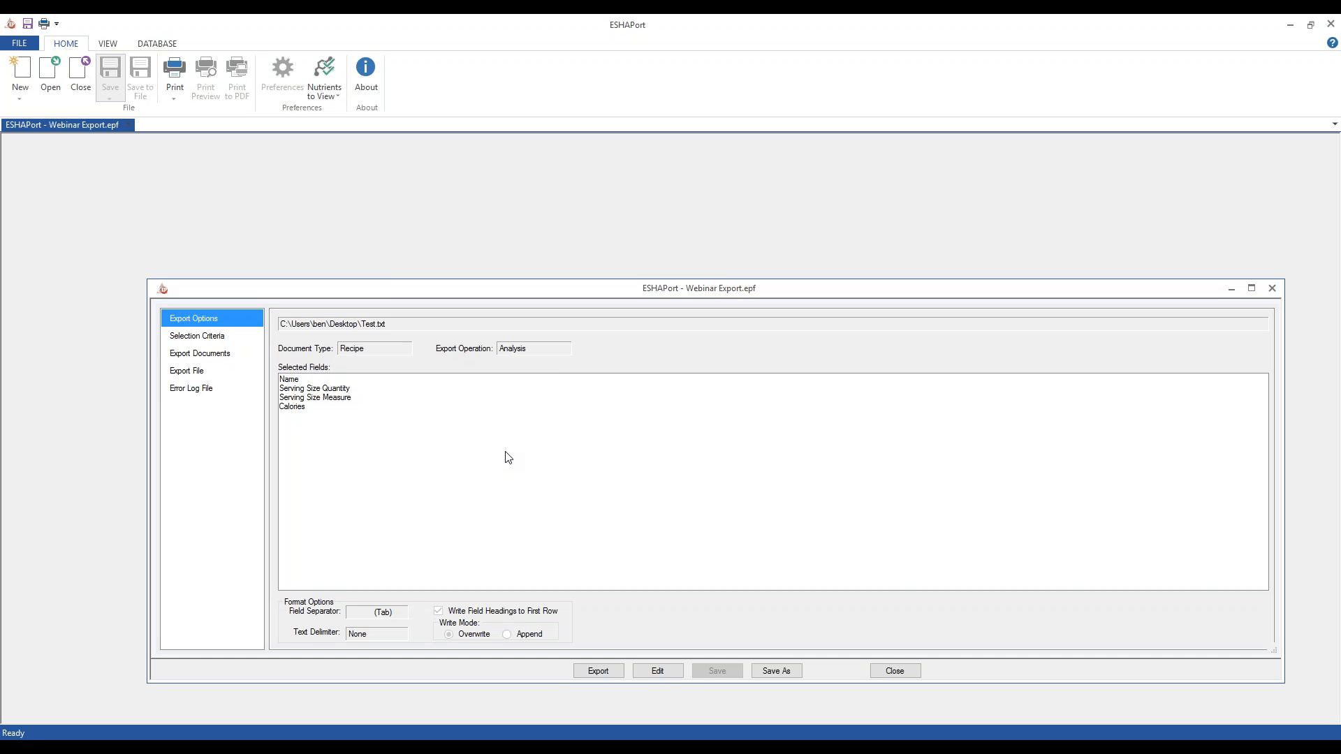
pyautogui.moveTo(388, 289); pyautogui.dragTo(358, 210)
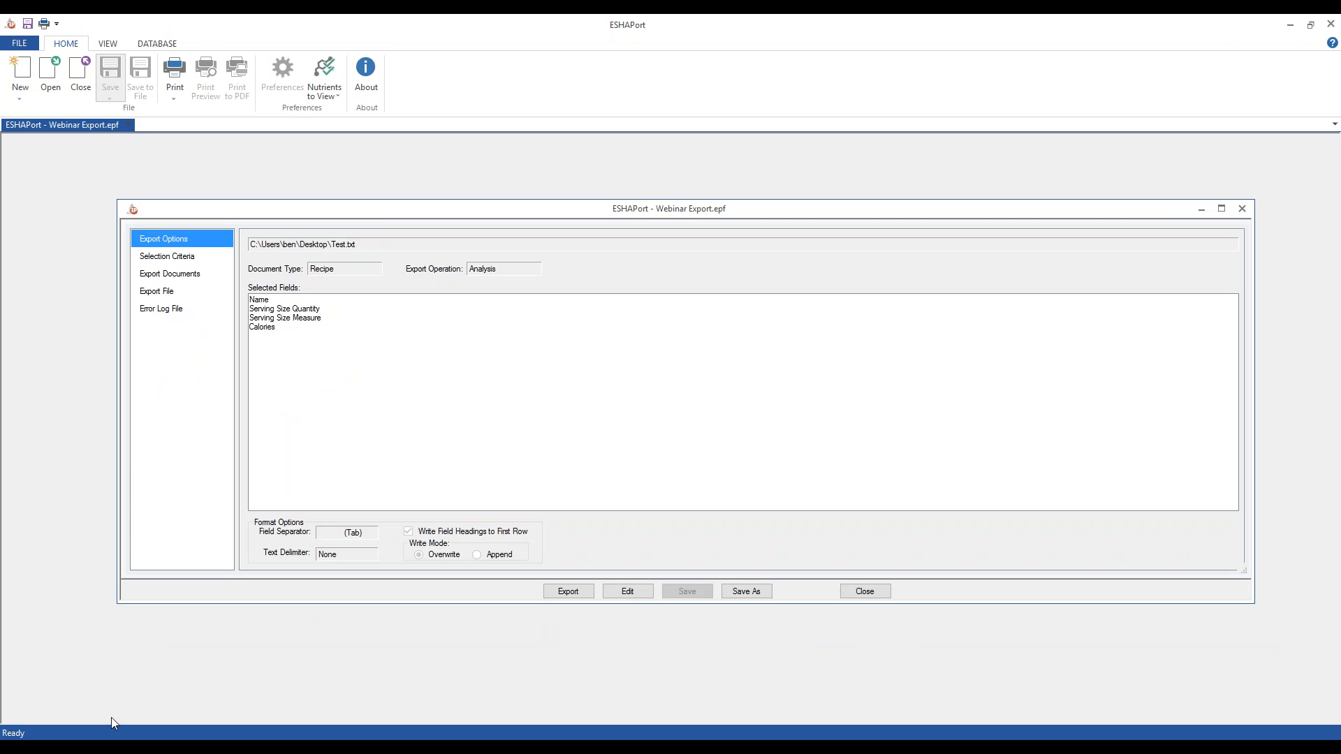
# Step: Switch to File Explorer and open the exported Test.txt file from the Desktop folder
pyautogui.click(111, 747)
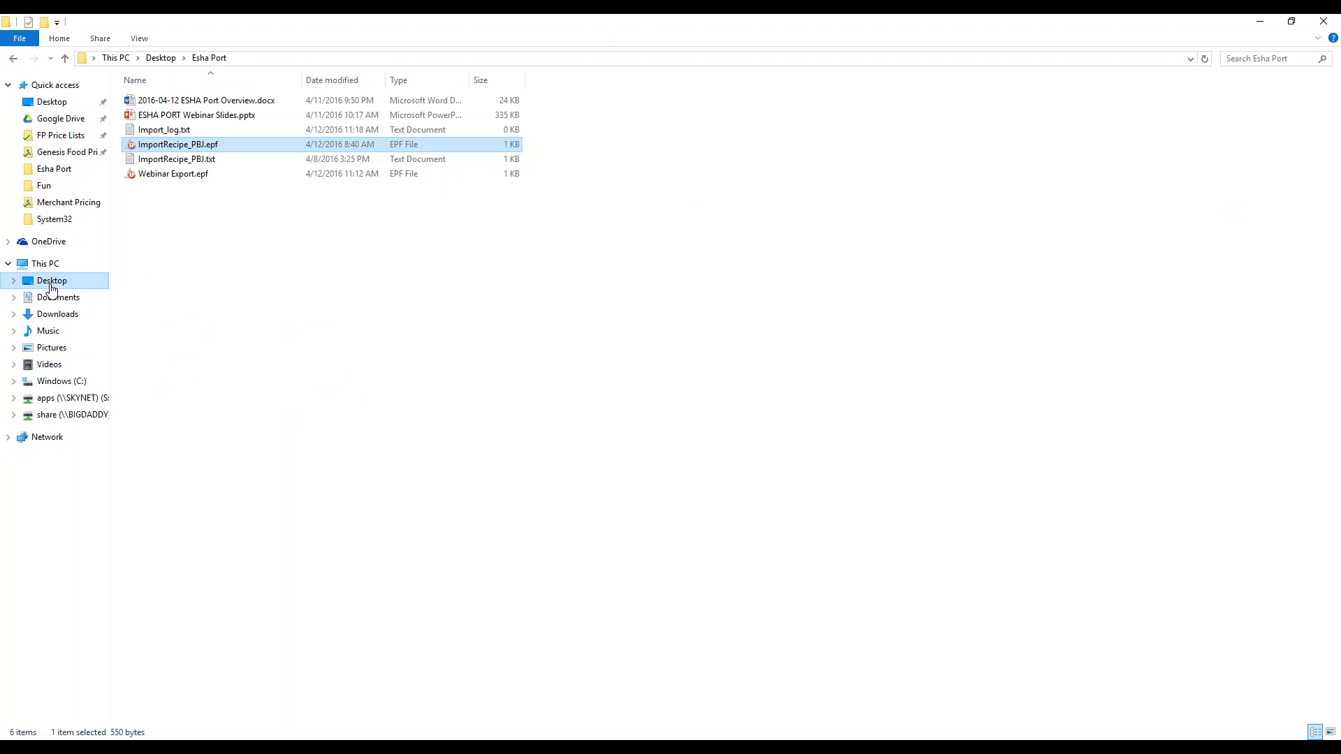
pyautogui.click(50, 287)
pyautogui.click(146, 174)
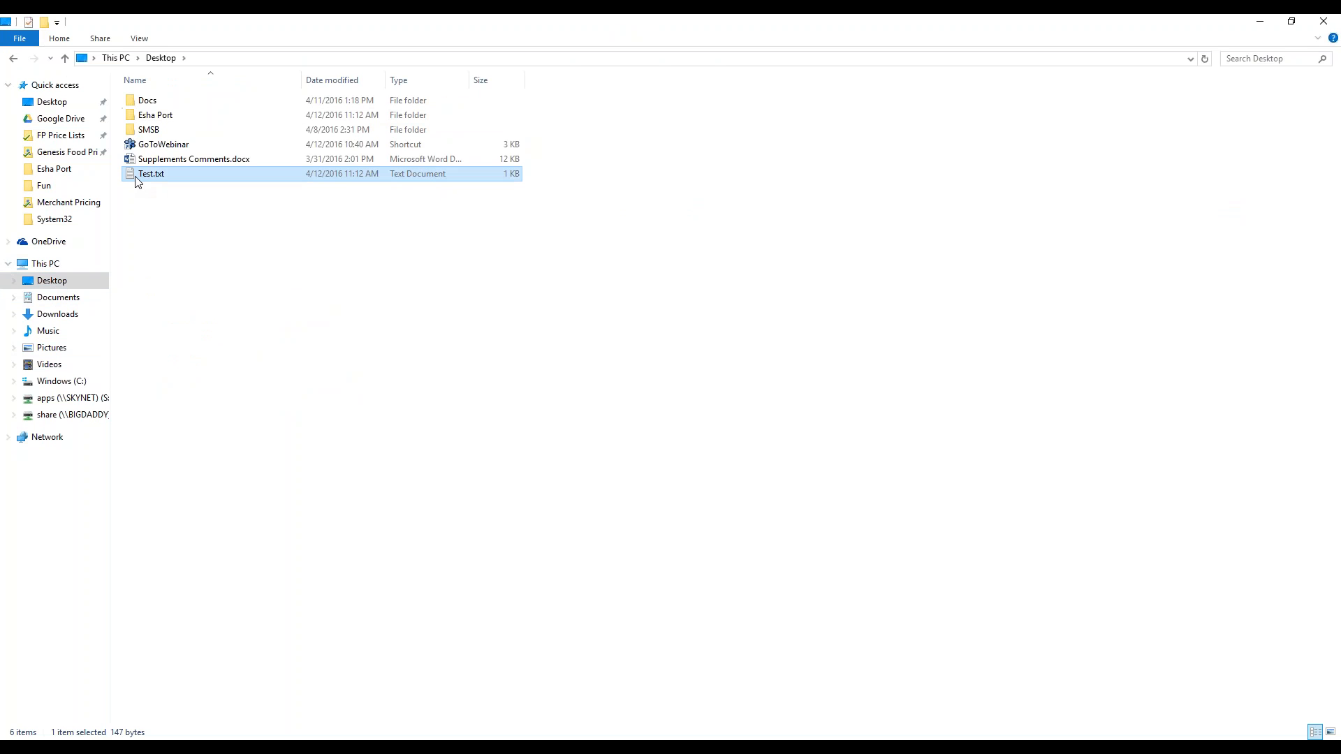
pyautogui.doubleClick(137, 179)
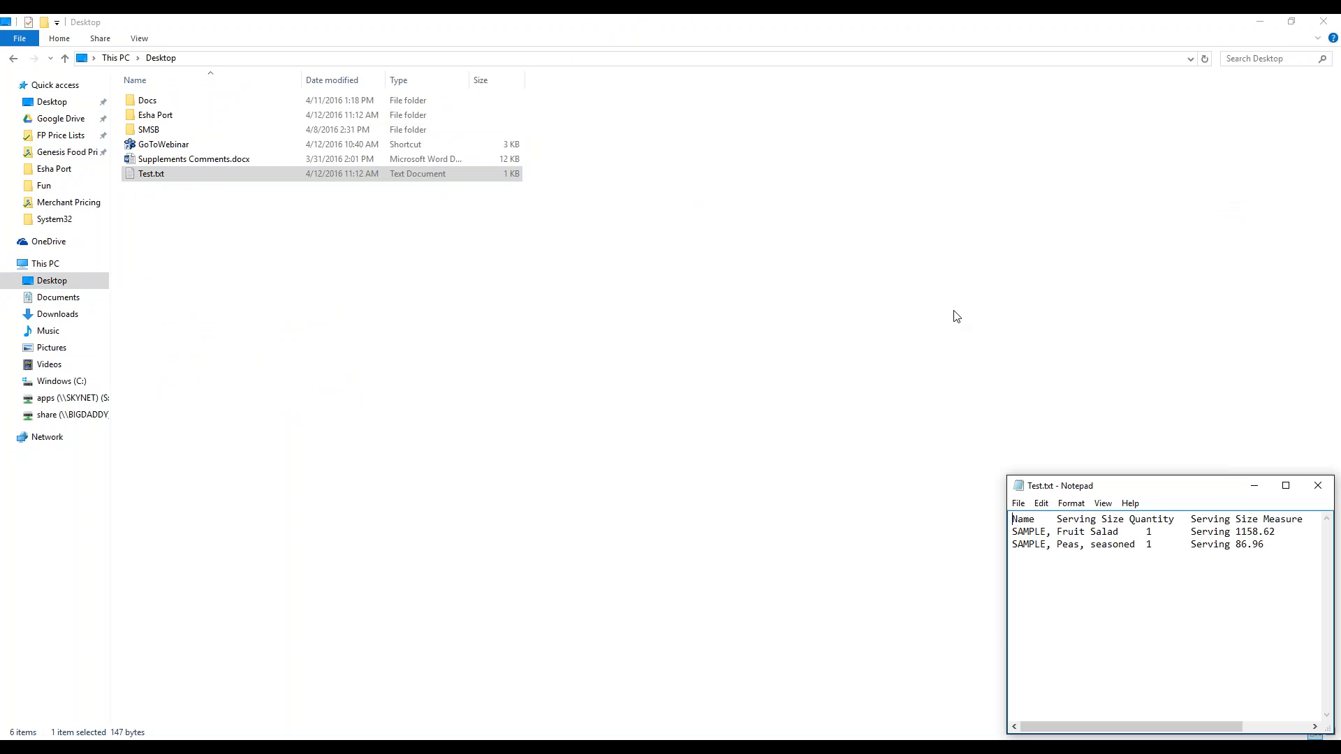
# Step: Enlarge Test.txt to full screen in Notepad, examine the exported recipe rows and close the file
pyautogui.moveTo(1151, 485); pyautogui.dragTo(629, 16)
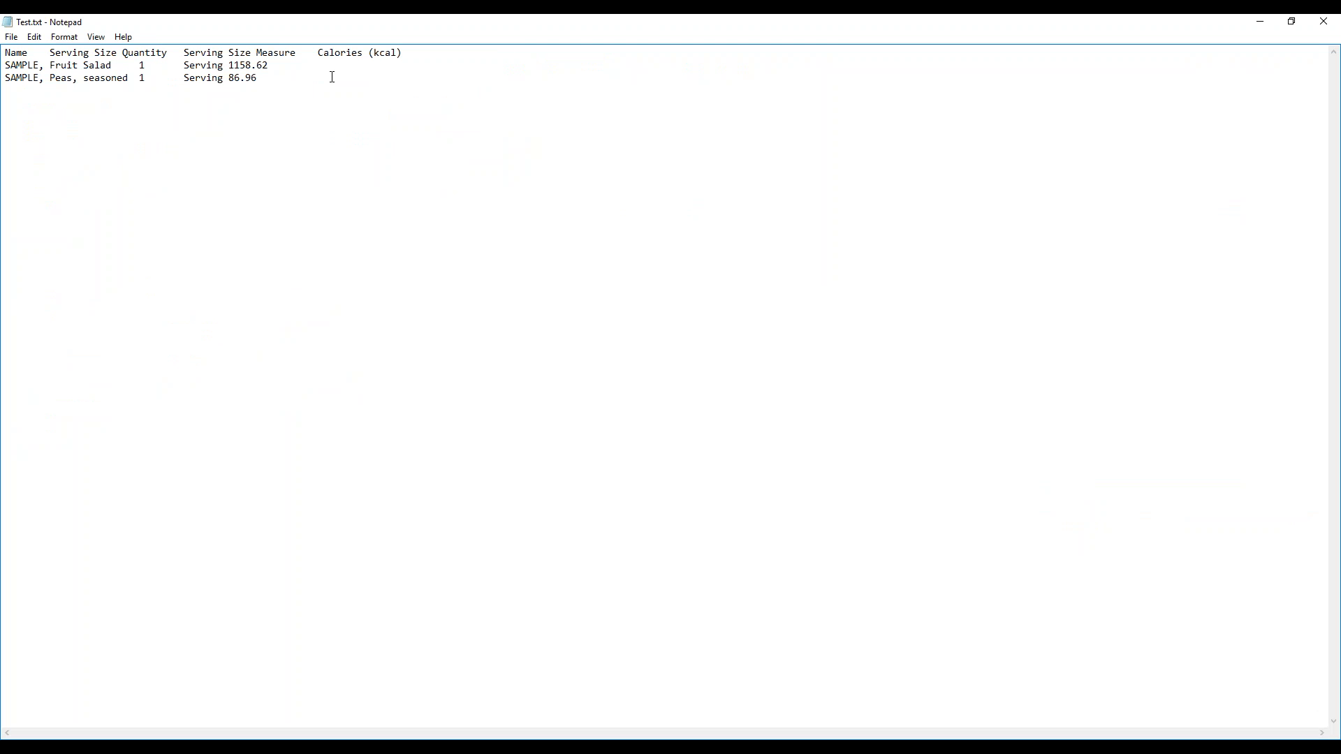
pyautogui.moveTo(310, 109); pyautogui.dragTo(7, 25)
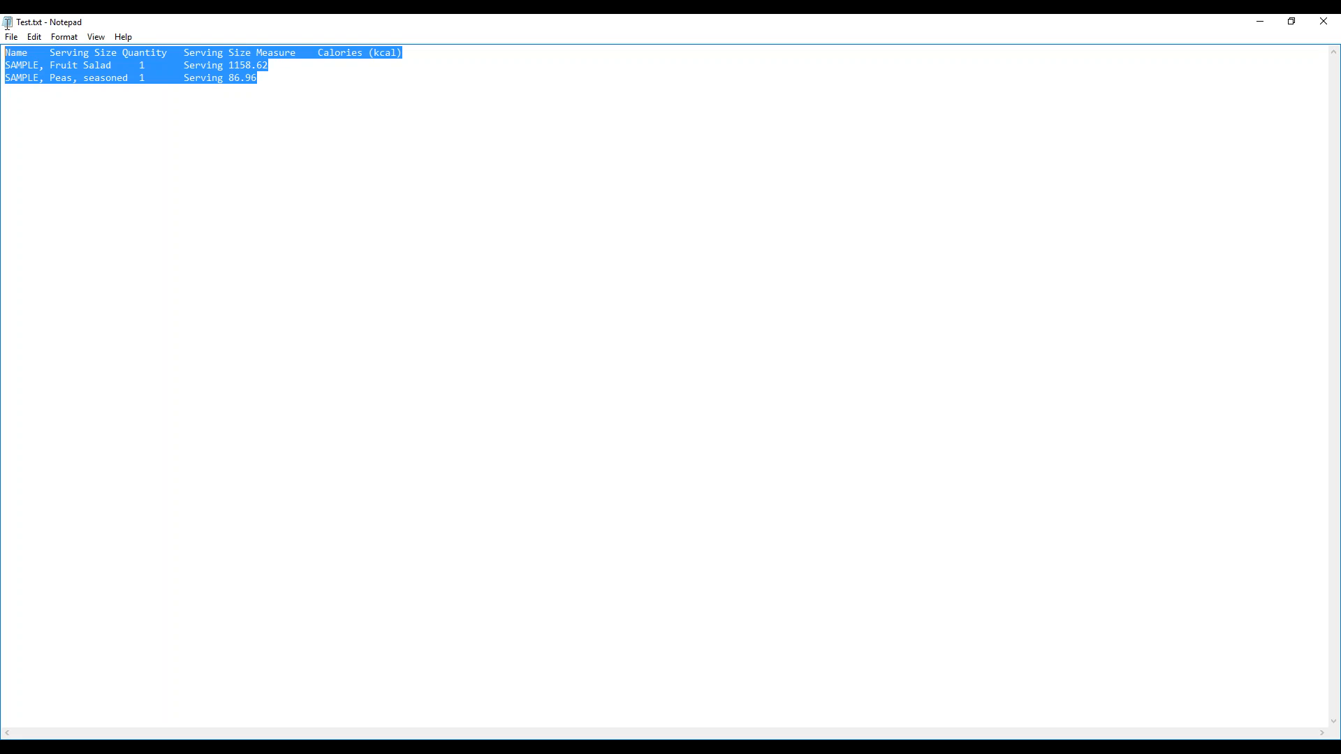
pyautogui.click(330, 111)
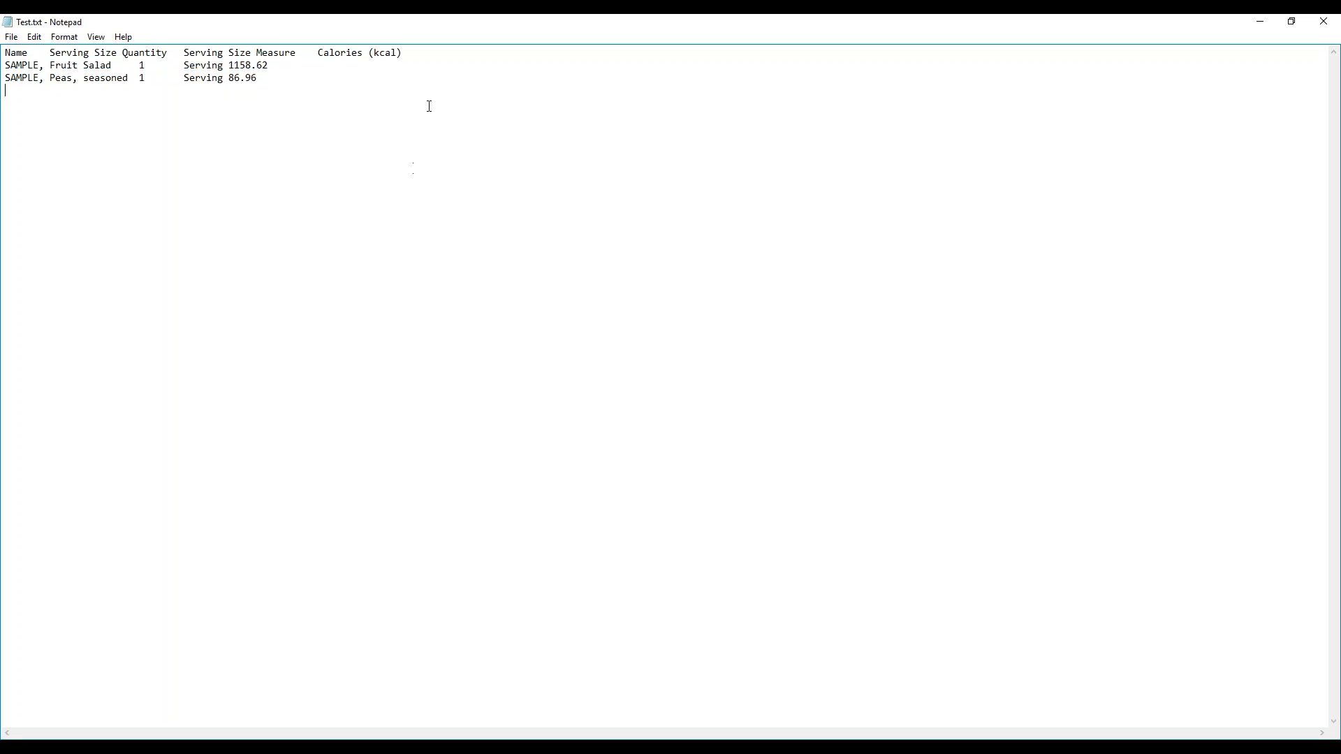
pyautogui.click(1323, 21)
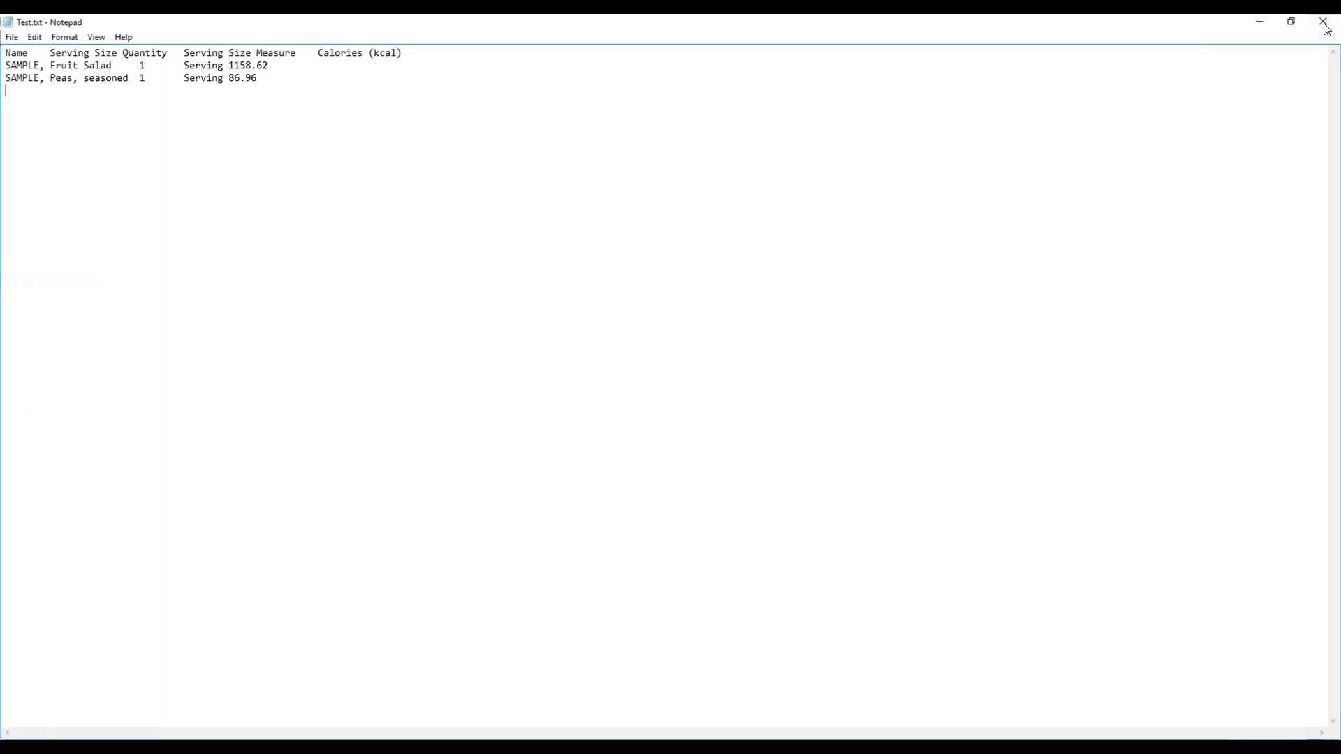
# Step: Switch to Excel and open Test.txt from the Desktop folder as tab-delimited data with General column format
pyautogui.click(271, 746)
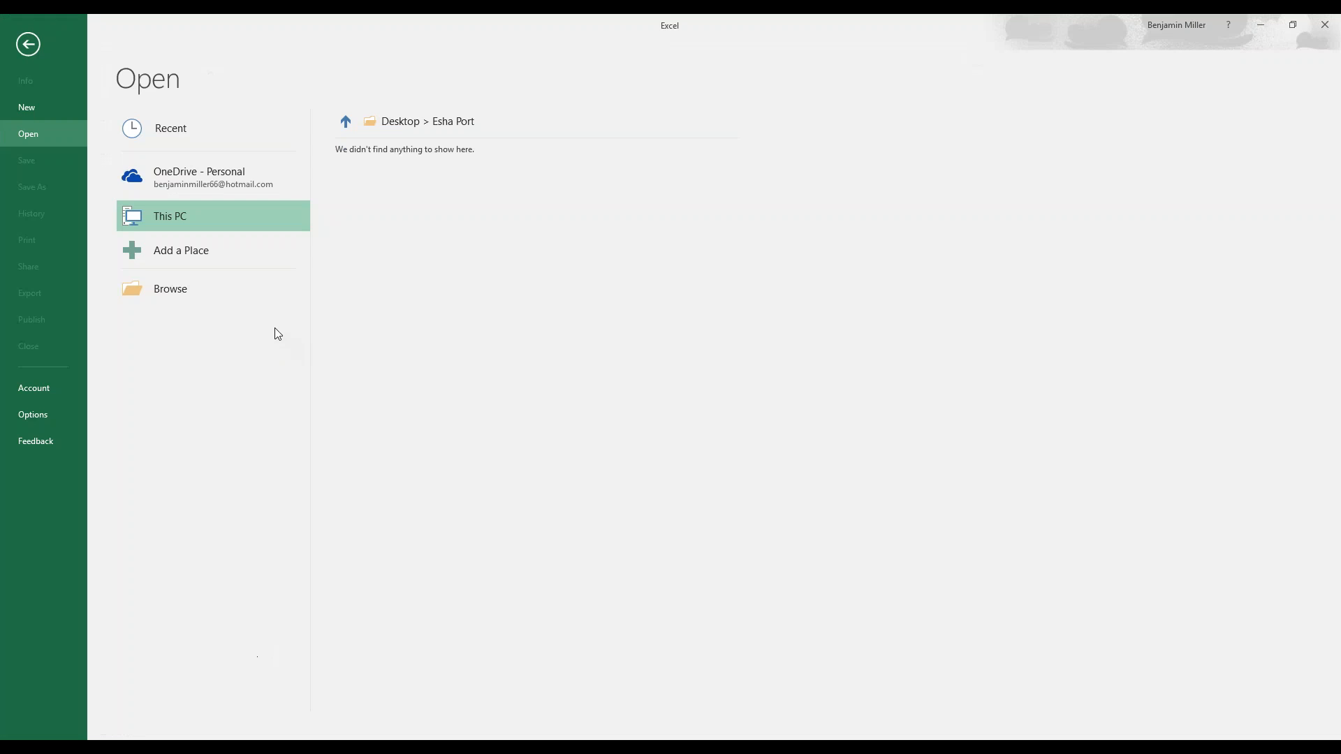
pyautogui.click(175, 294)
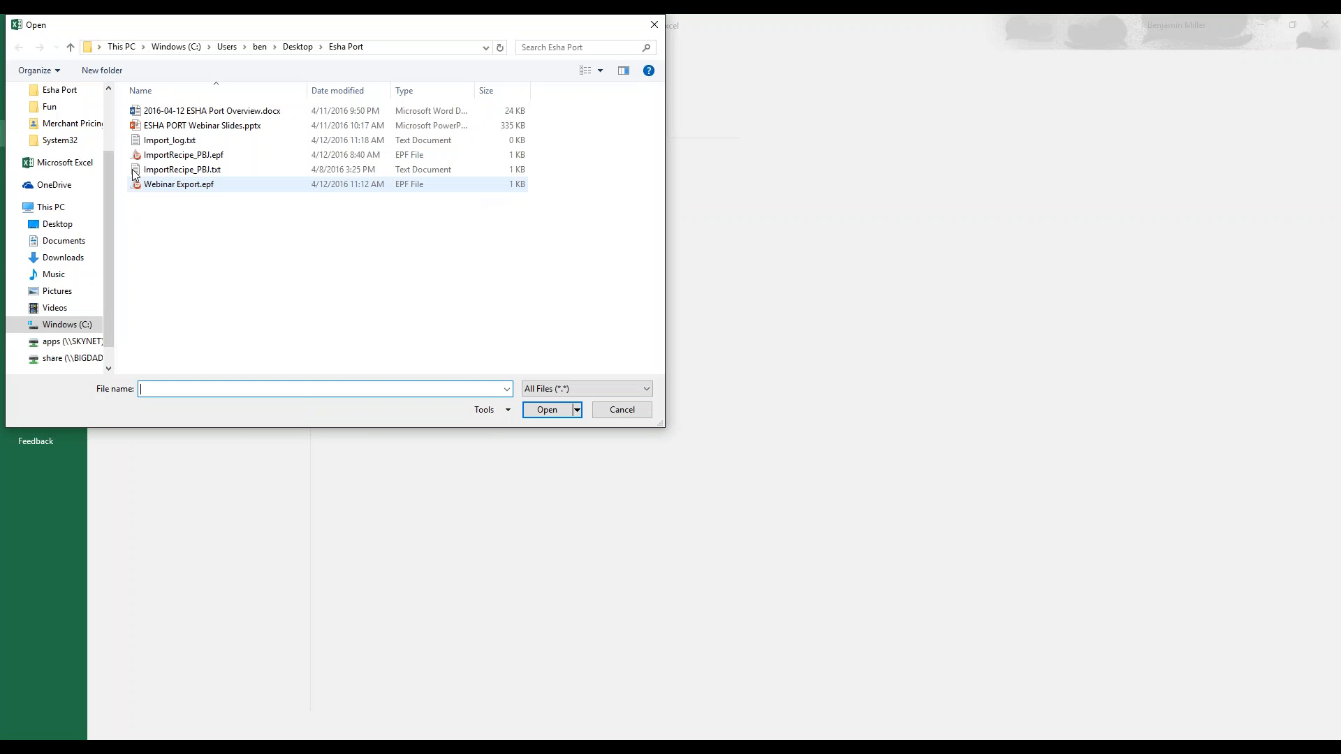
pyautogui.click(56, 225)
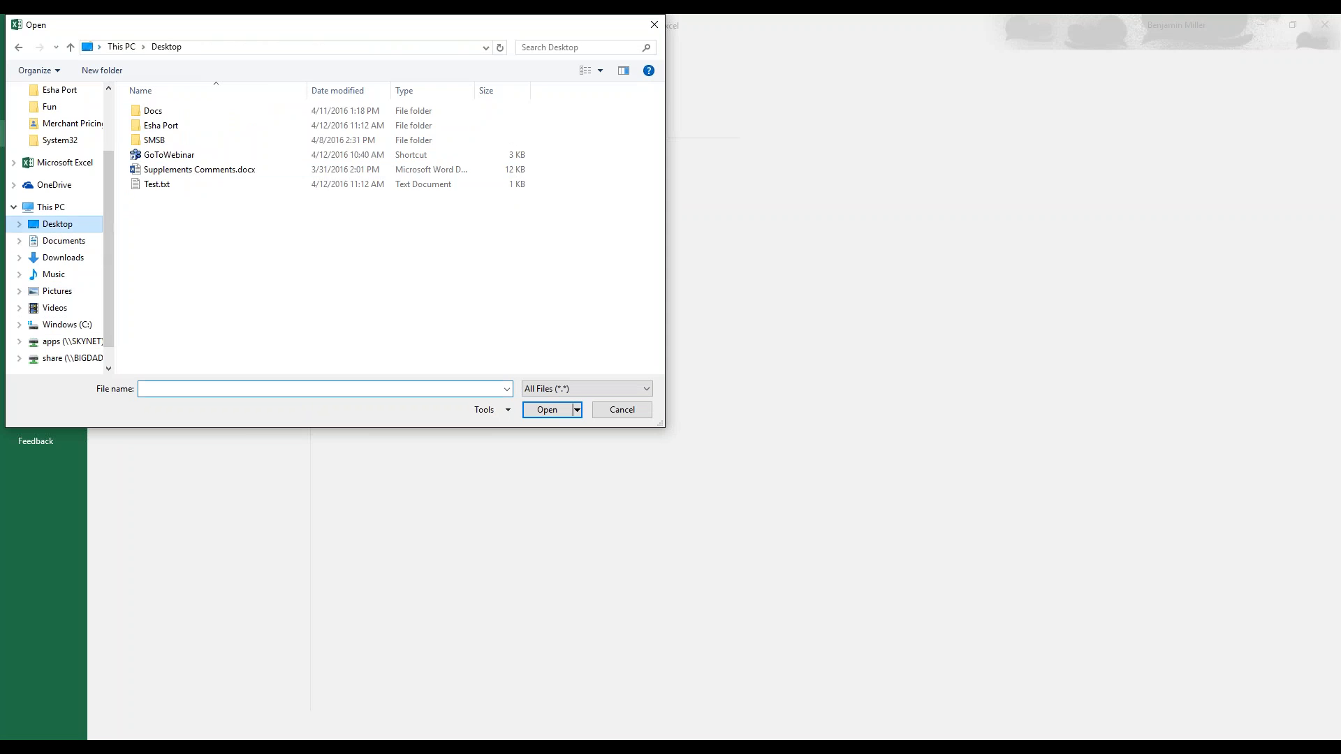
pyautogui.click(155, 184)
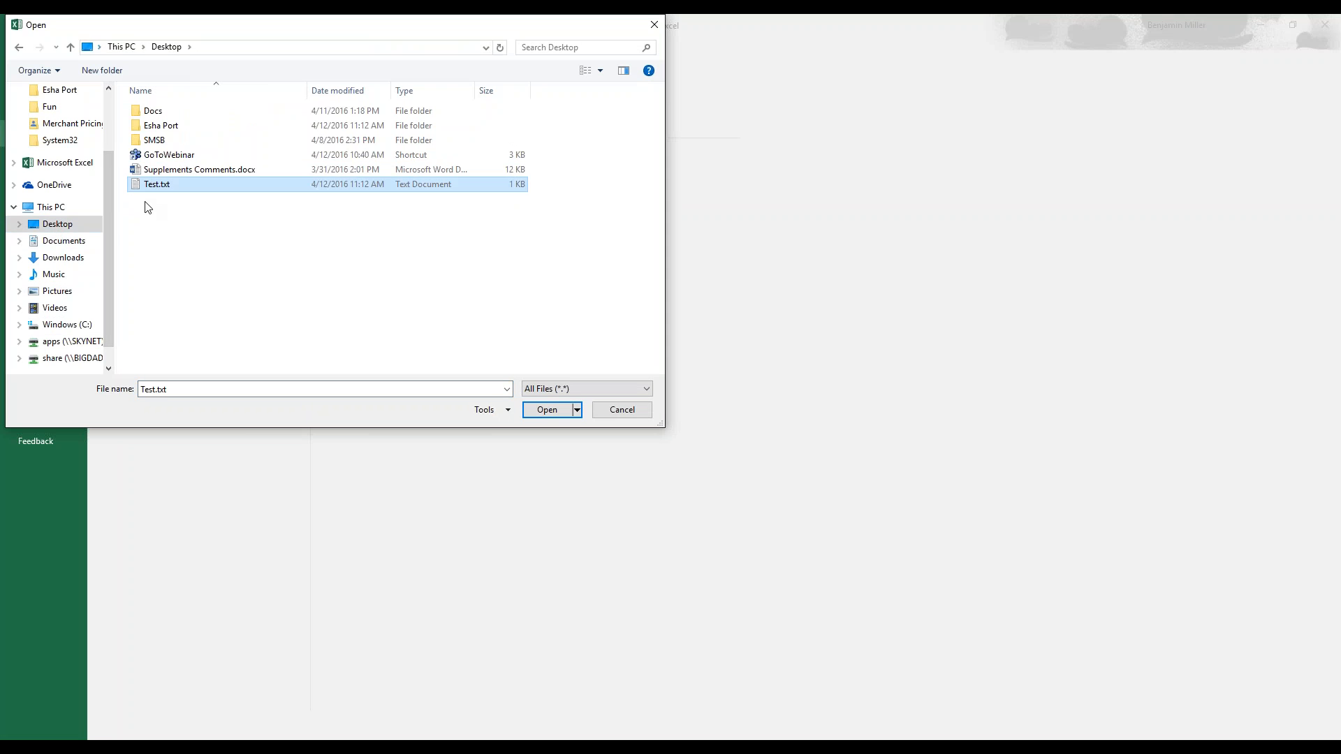
pyautogui.click(549, 410)
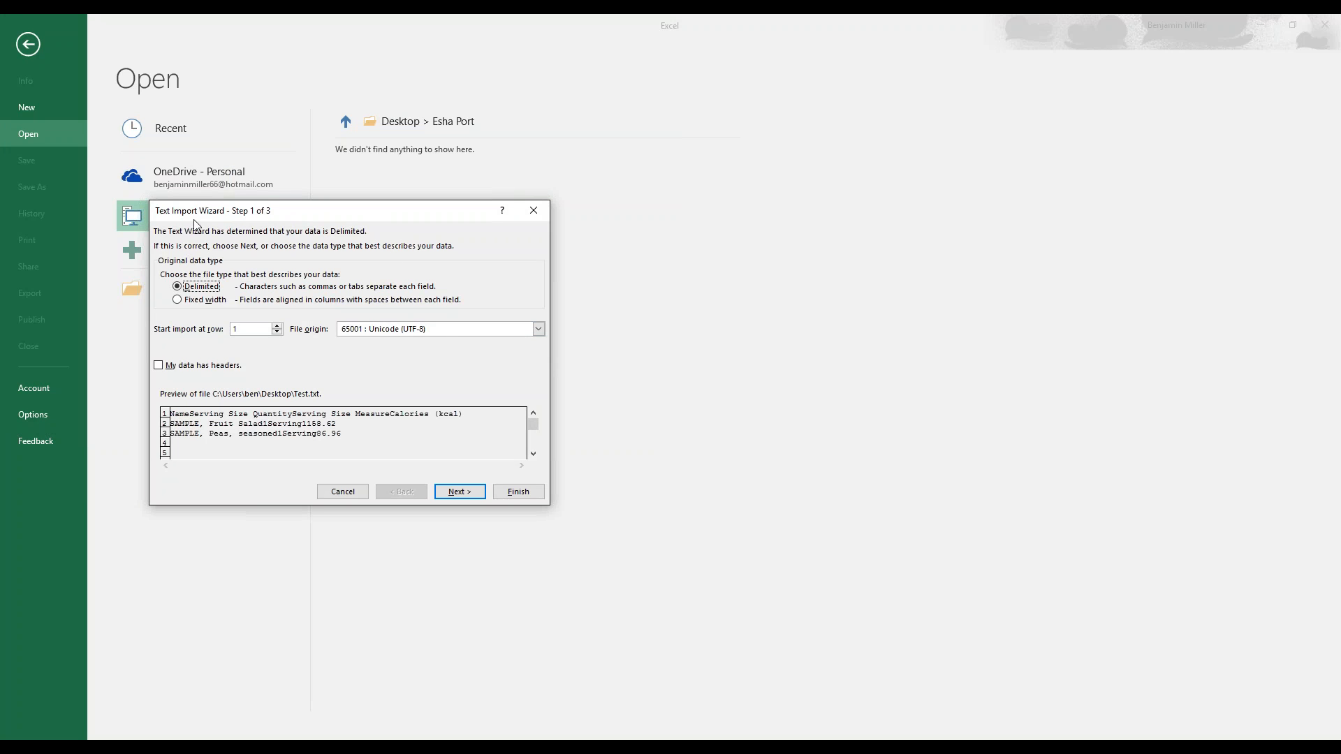
pyautogui.click(451, 492)
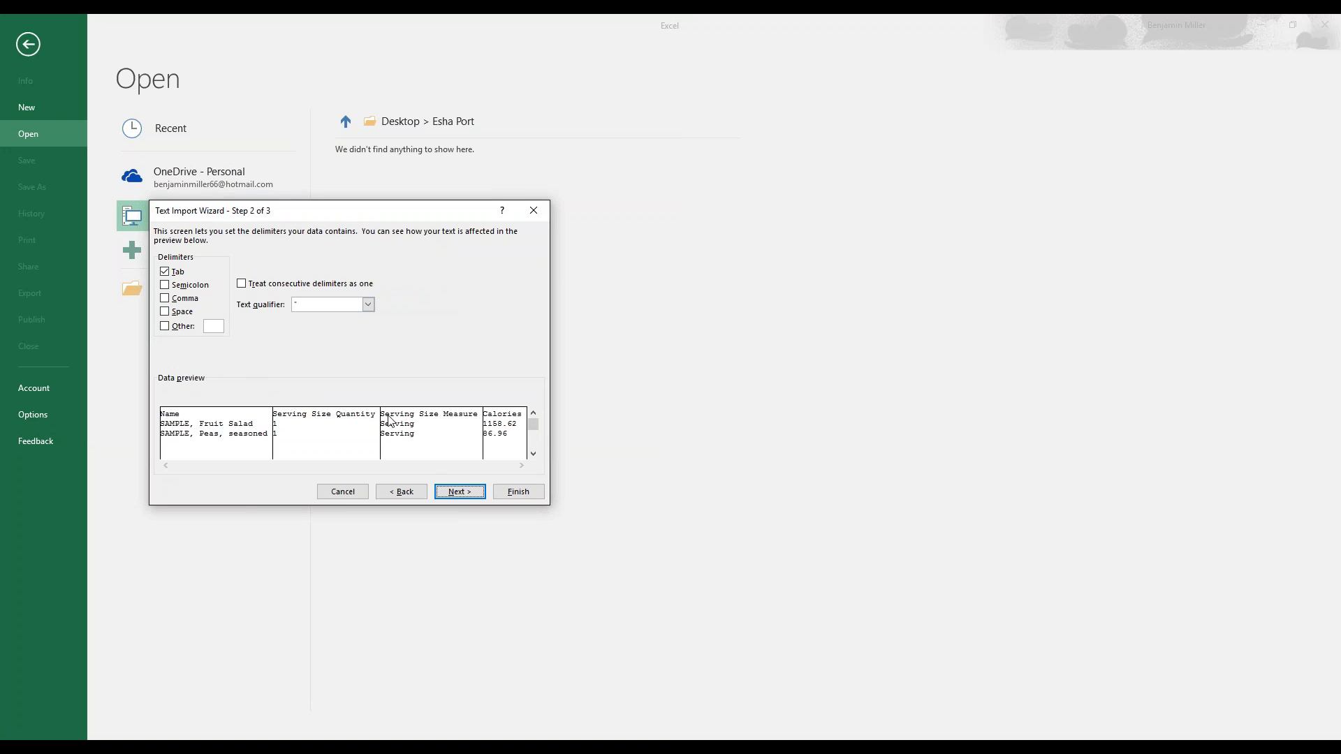
pyautogui.click(458, 493)
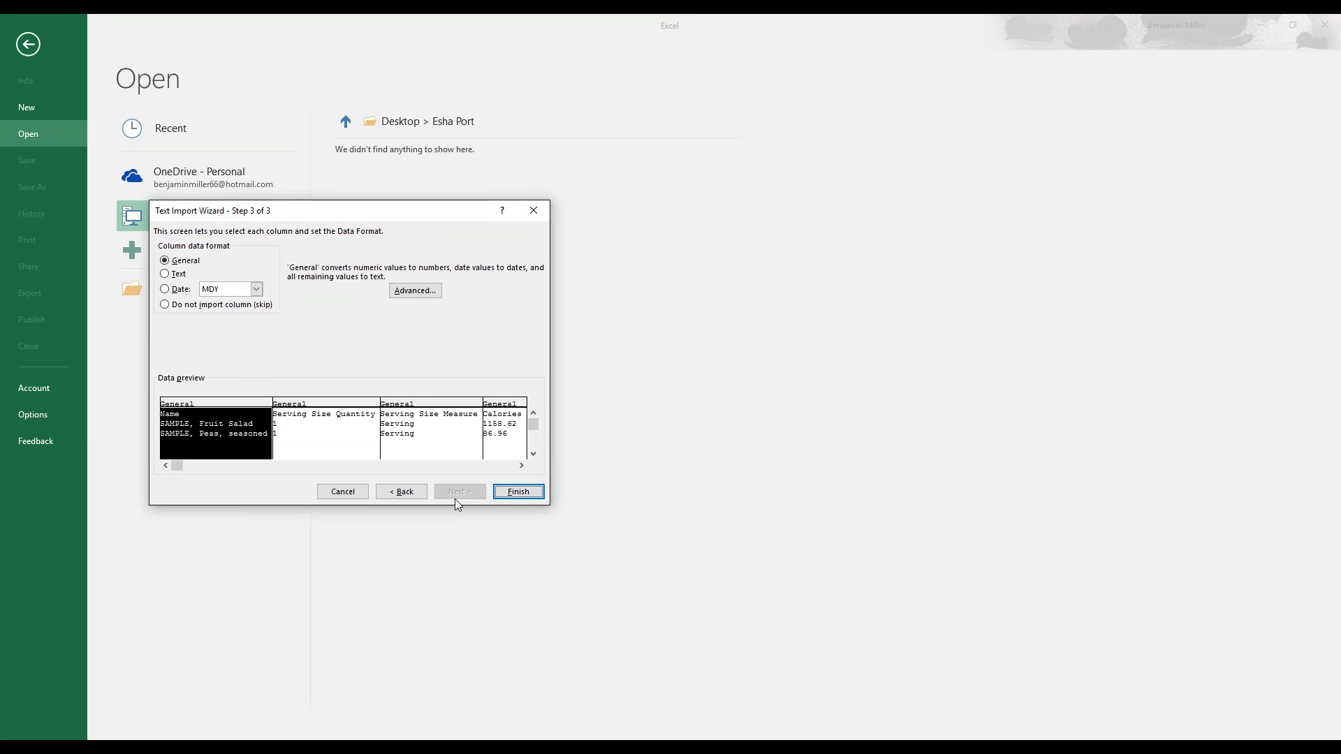
pyautogui.click(516, 493)
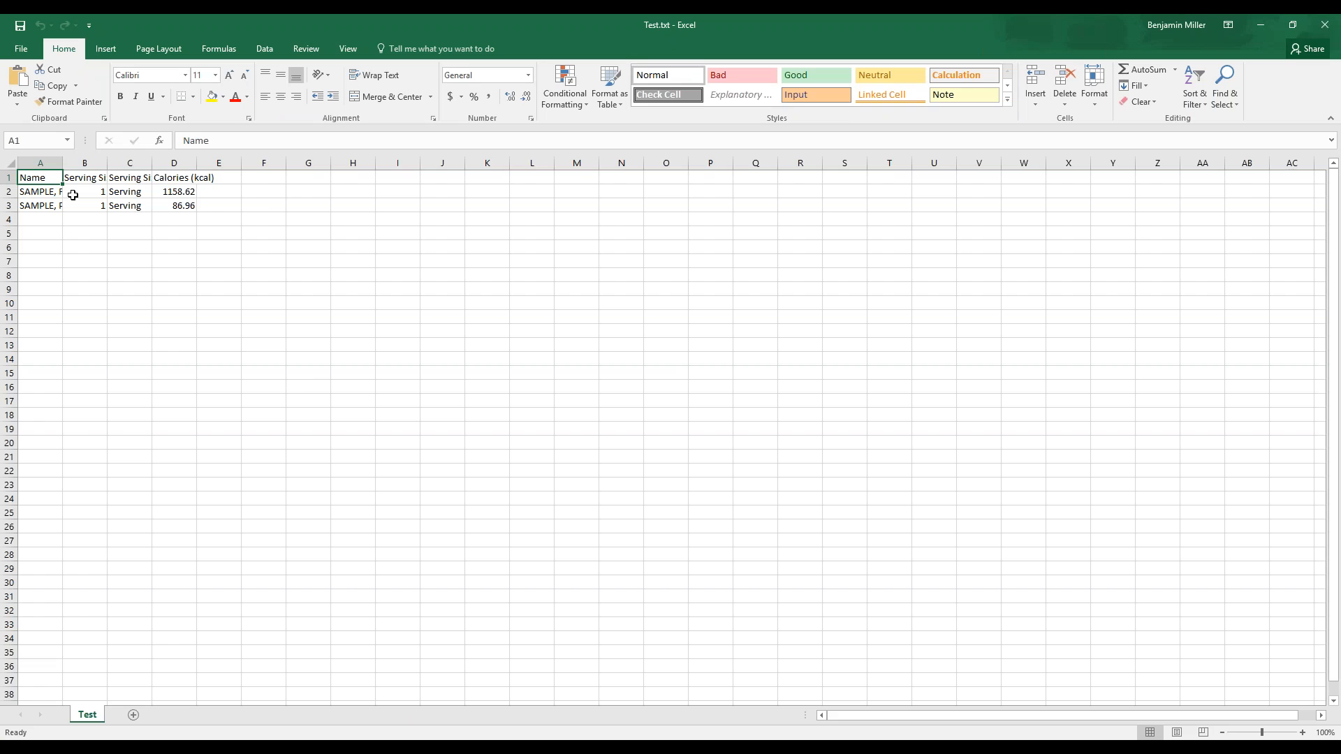
# Step: Fit columns A through D to the width of their contents
pyautogui.doubleClick(63, 162)
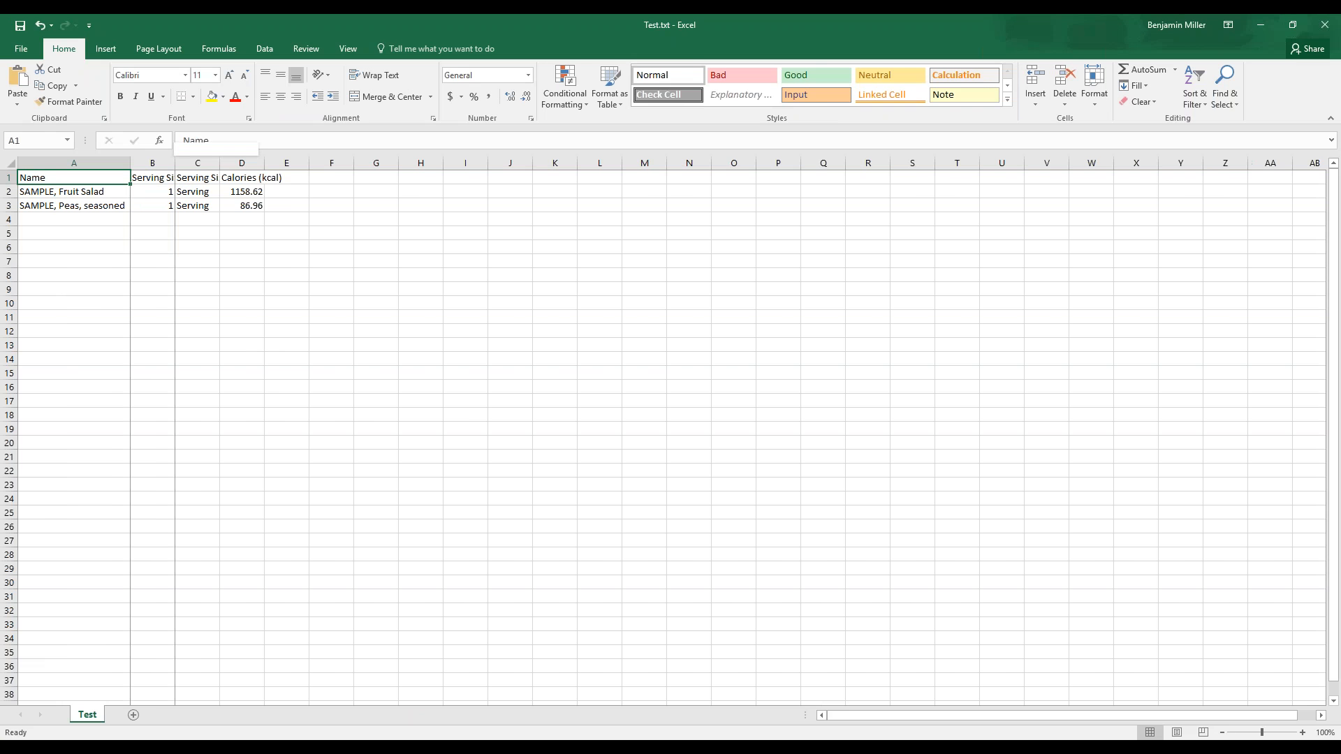
pyautogui.doubleClick(175, 163)
pyautogui.doubleClick(272, 163)
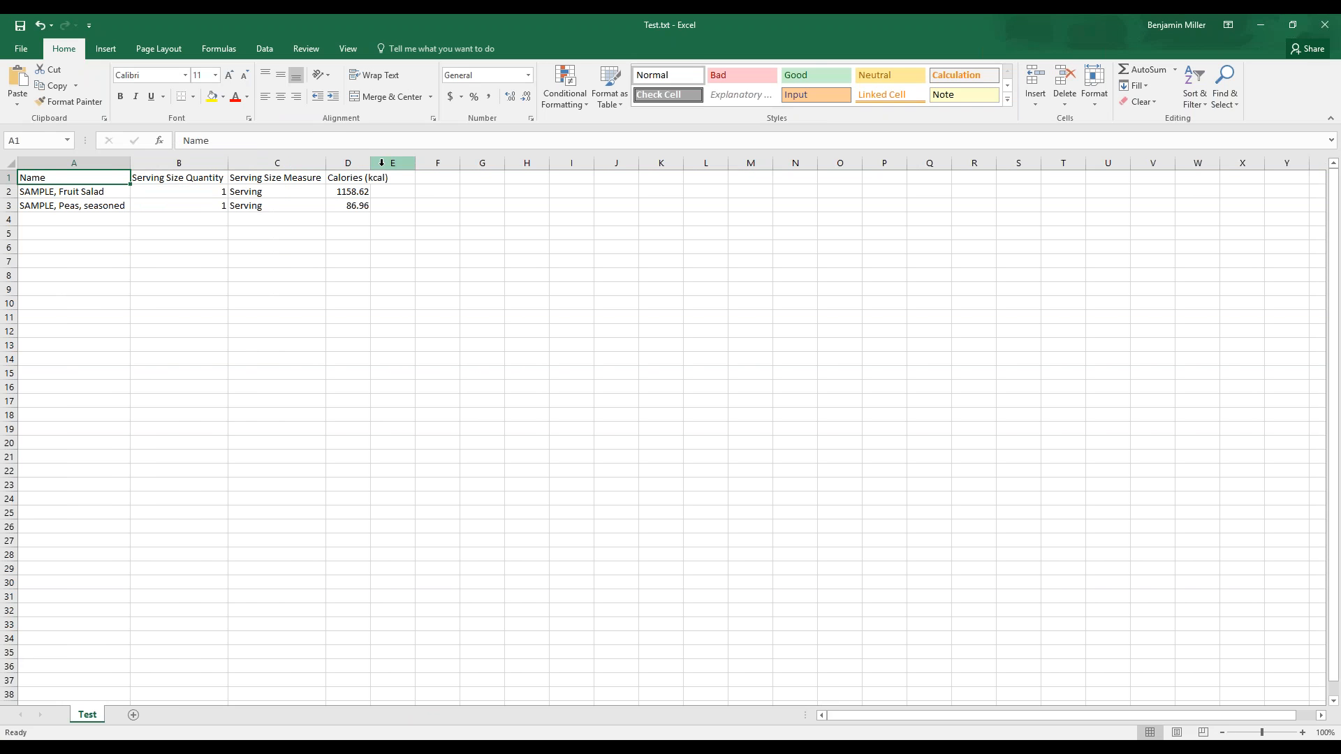
pyautogui.doubleClick(370, 163)
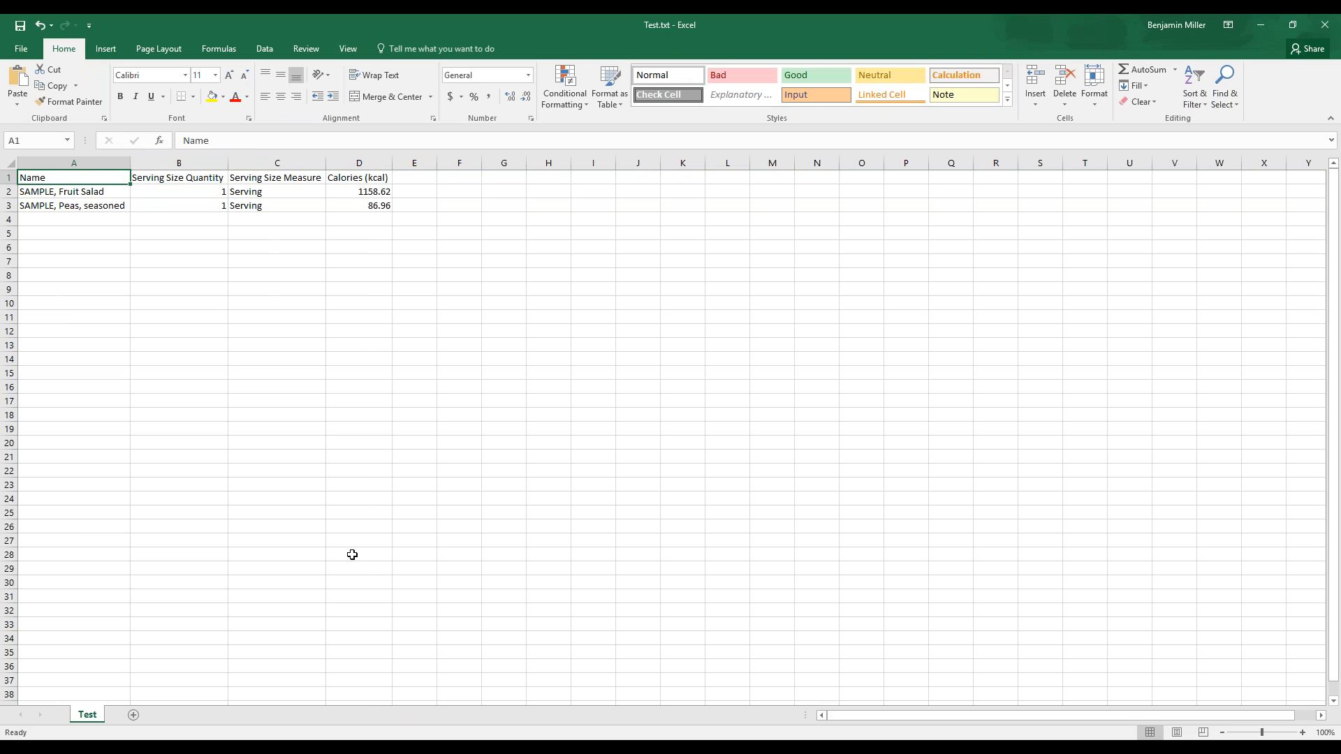
# Step: Switch to PowerPoint, present the Questions? slide in full screen and exit the slide show
pyautogui.hotkey('alt', 'Tab')
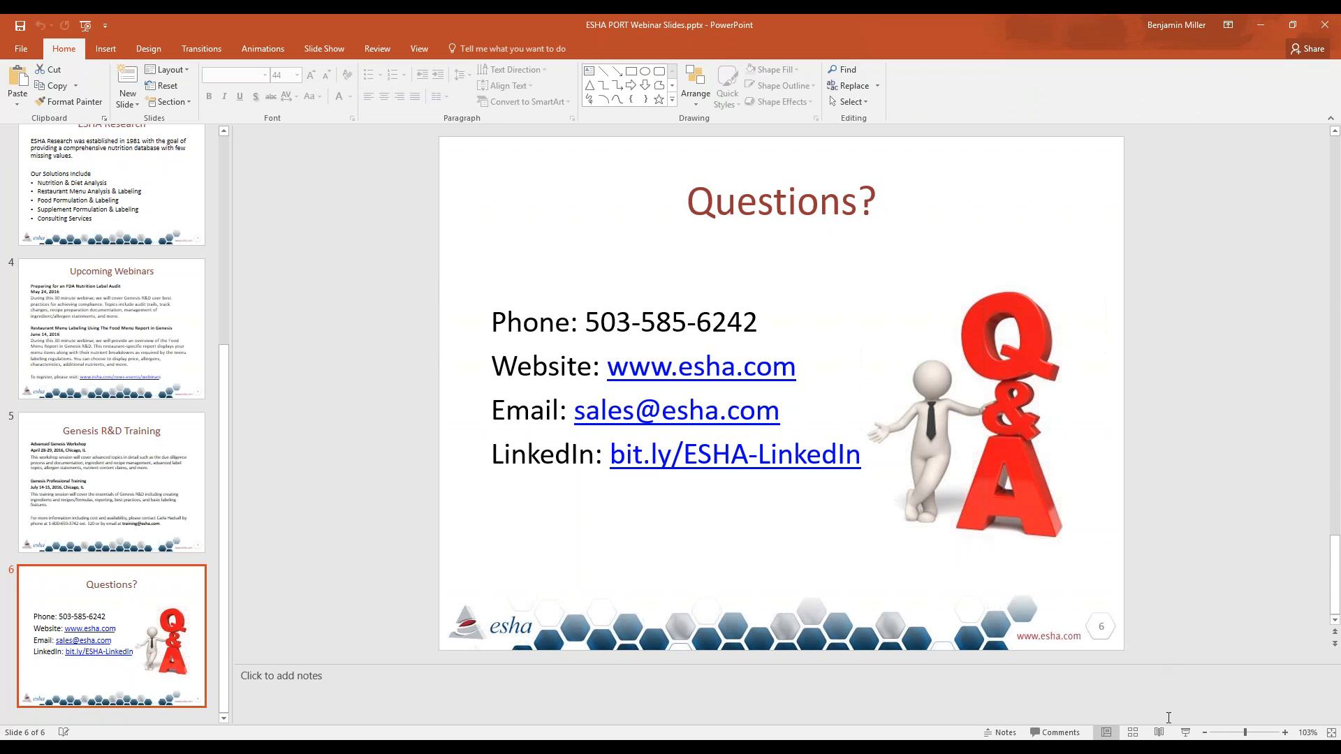
pyautogui.click(1185, 732)
pyautogui.press('Escape')
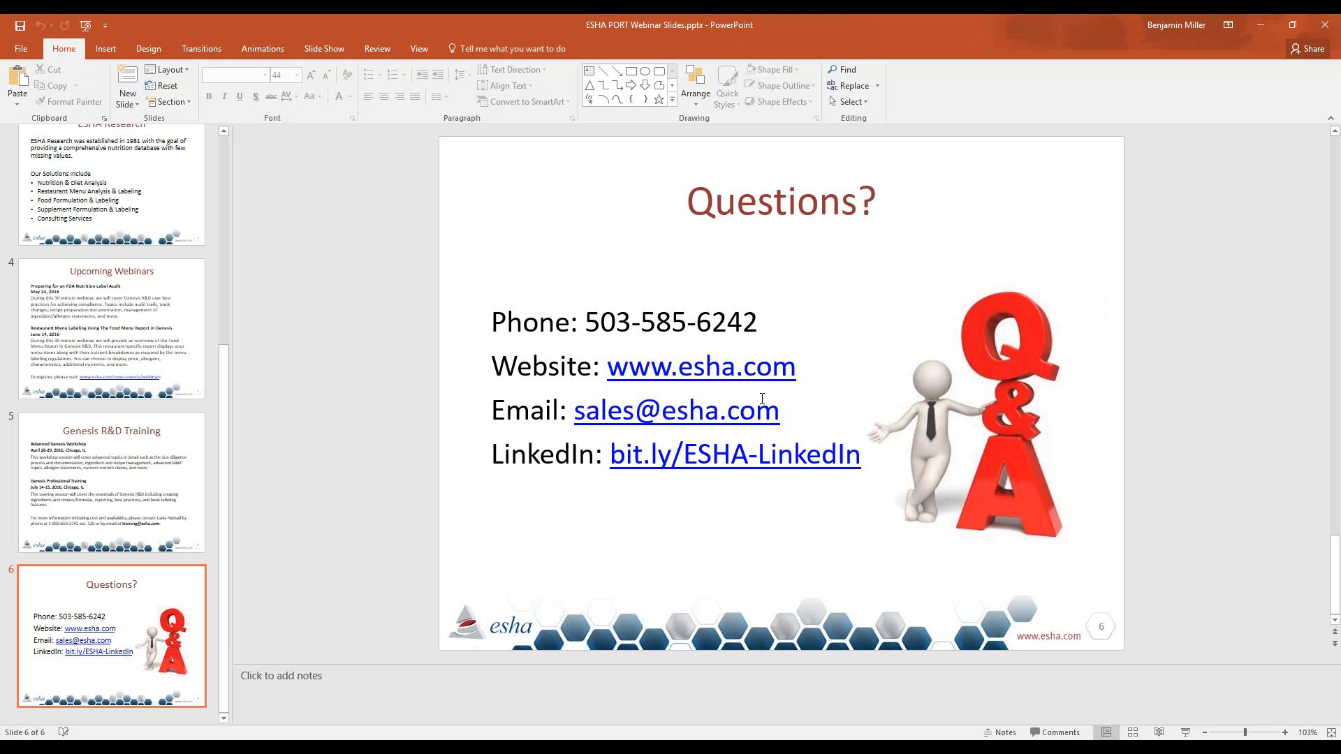
pyautogui.click(1185, 732)
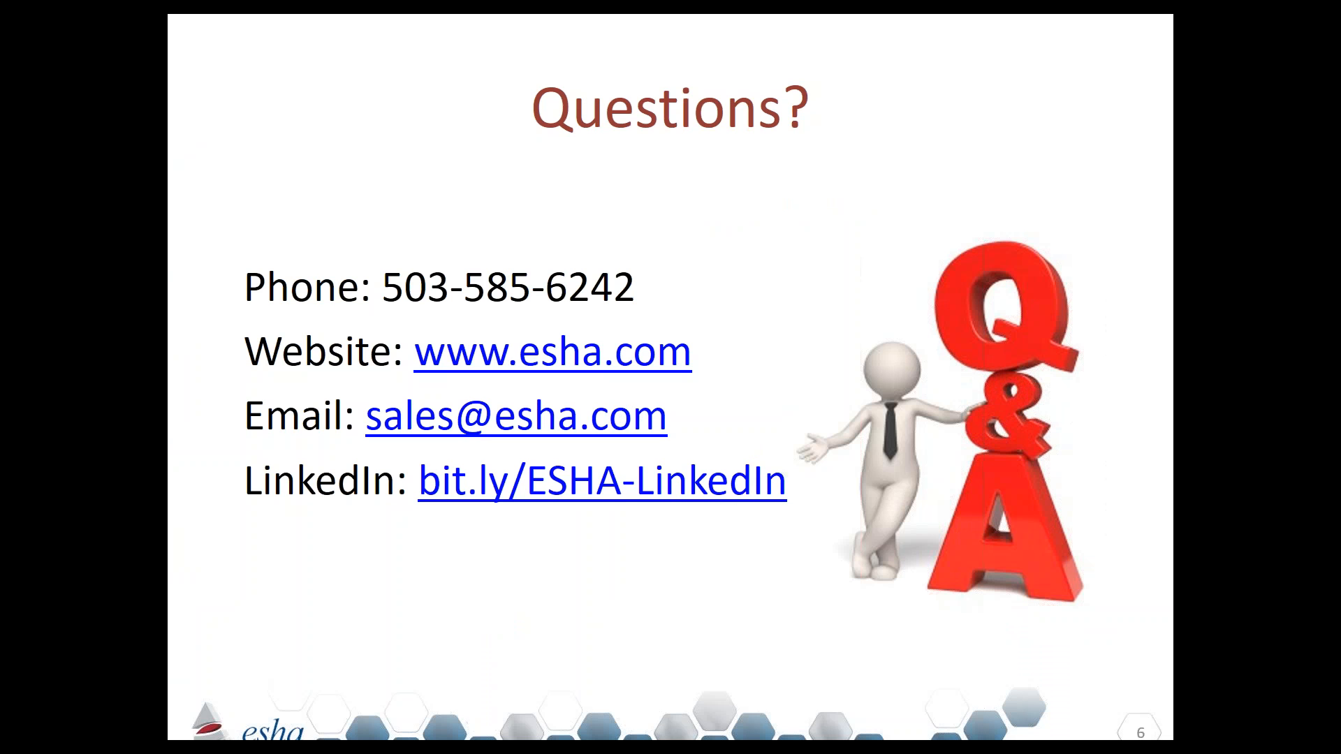
pyautogui.press('Escape')
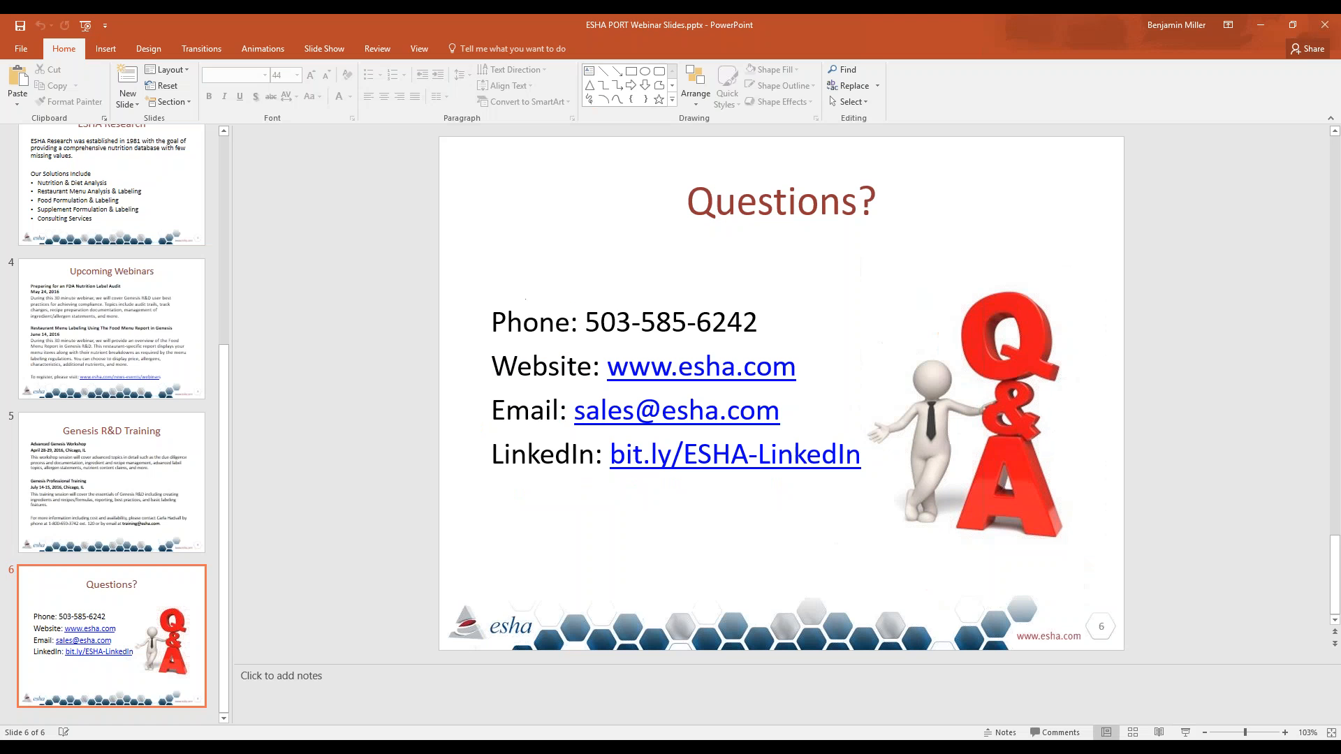
# Step: Switch to ESHAPort, close the Webinar Export.epf setup and start a new import
pyautogui.click(482, 747)
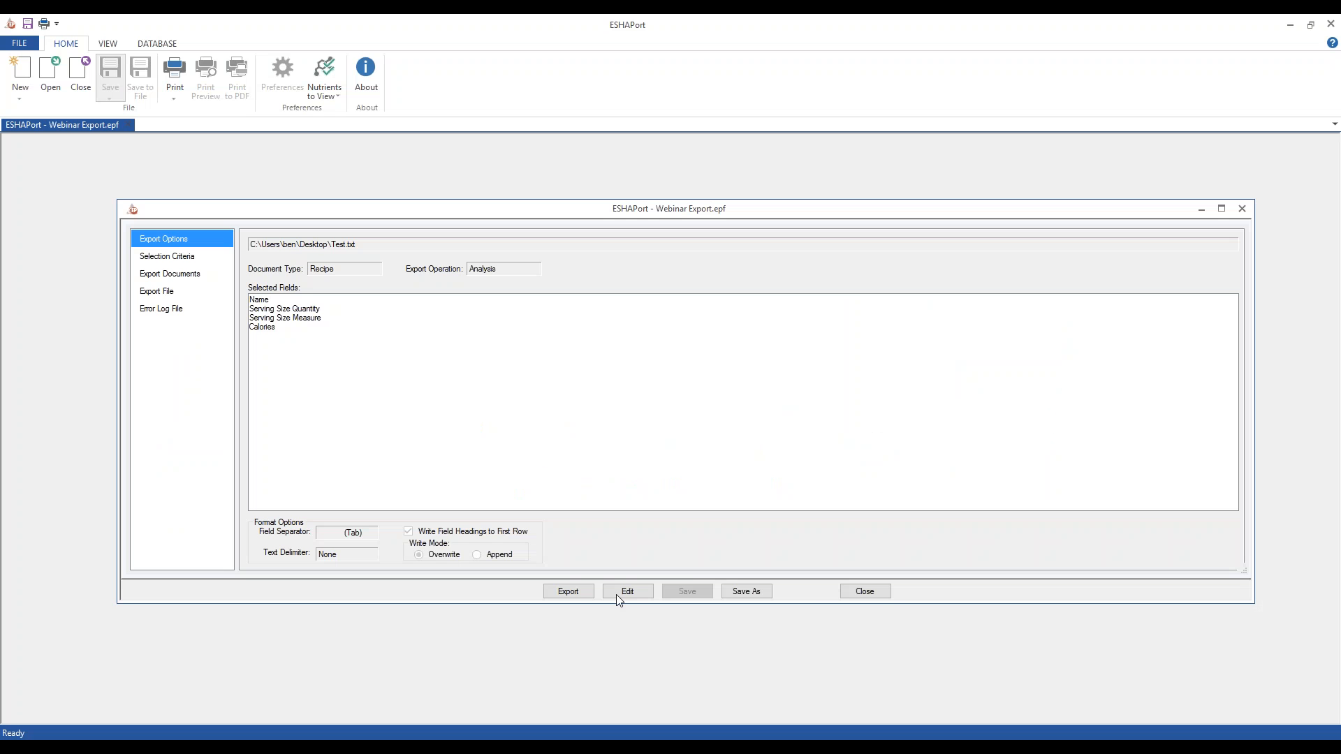
pyautogui.click(874, 595)
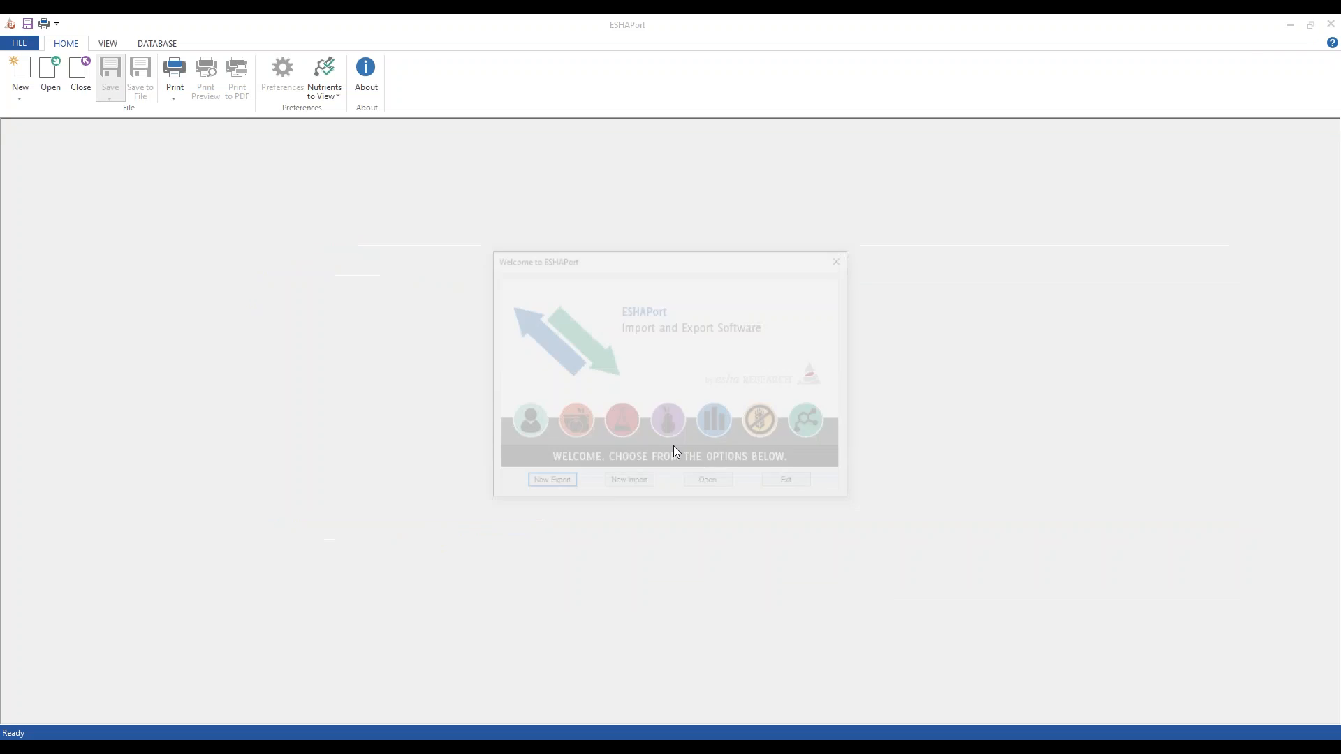
pyautogui.click(628, 485)
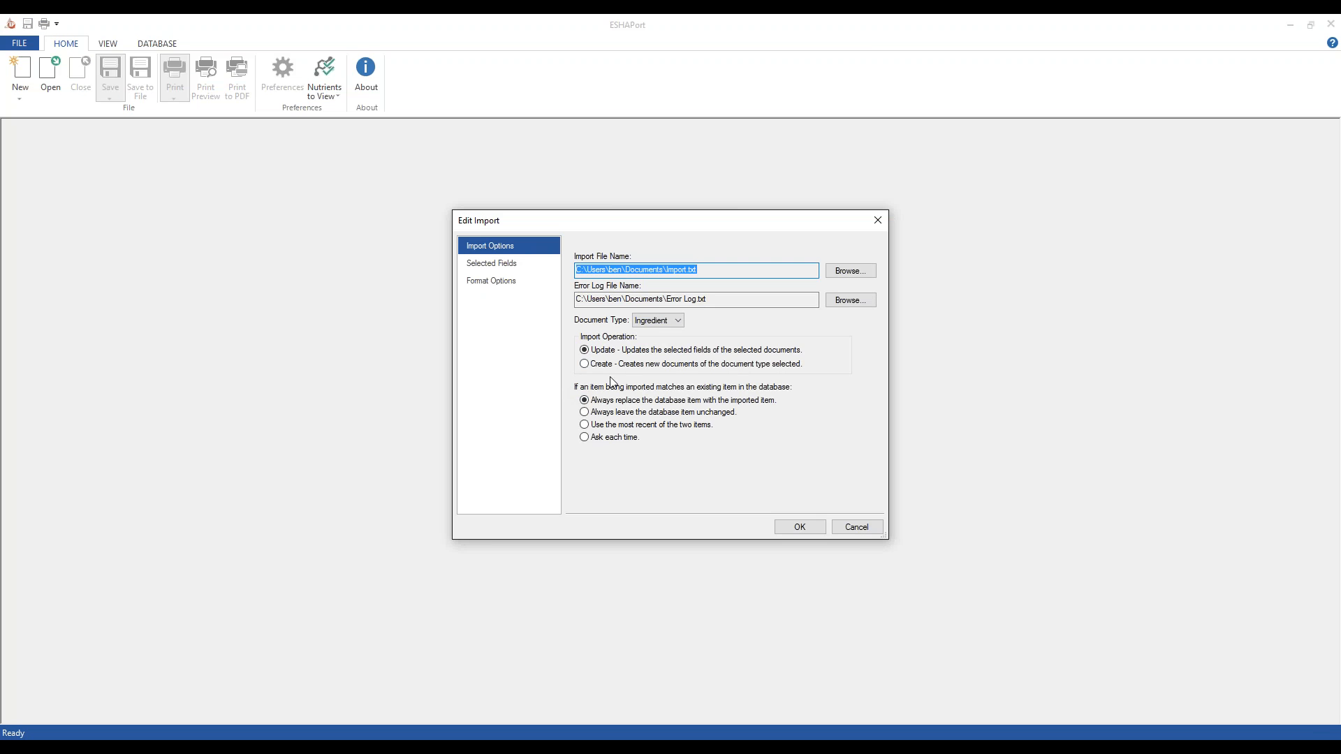
# Step: Set the new import's document type to Recipe and its import operation to Create
pyautogui.click(656, 321)
pyautogui.click(656, 343)
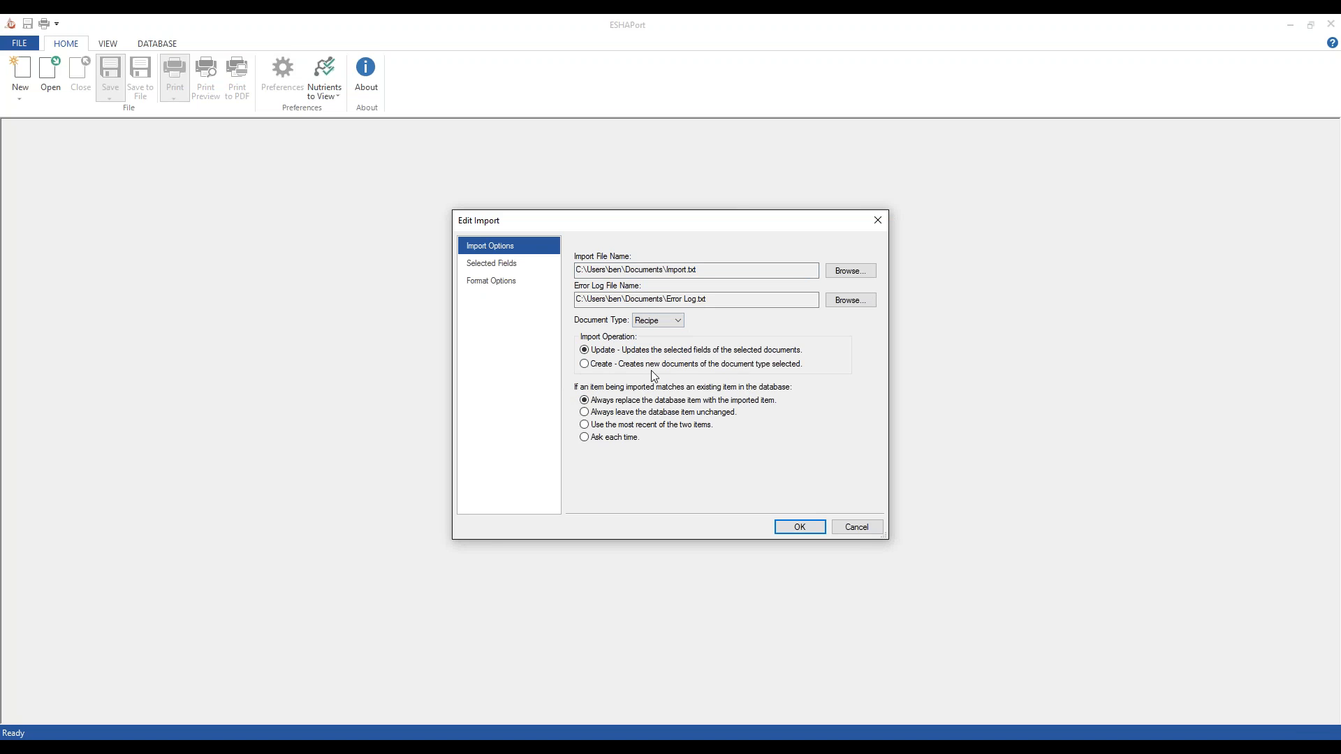
pyautogui.click(609, 367)
# Step: Examine the Items fields available for the recipe import, including Item ESHA Code, Item Name and Item User Code
pyautogui.click(501, 265)
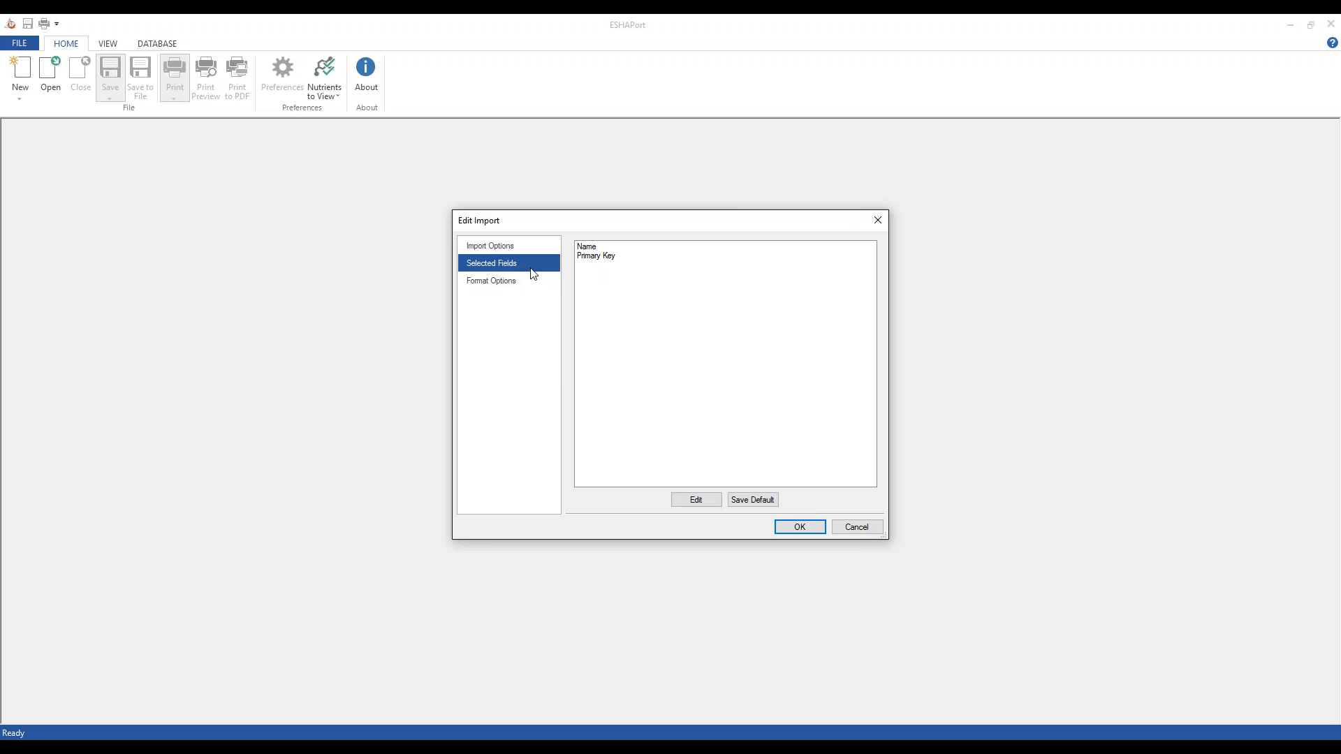
pyautogui.click(695, 500)
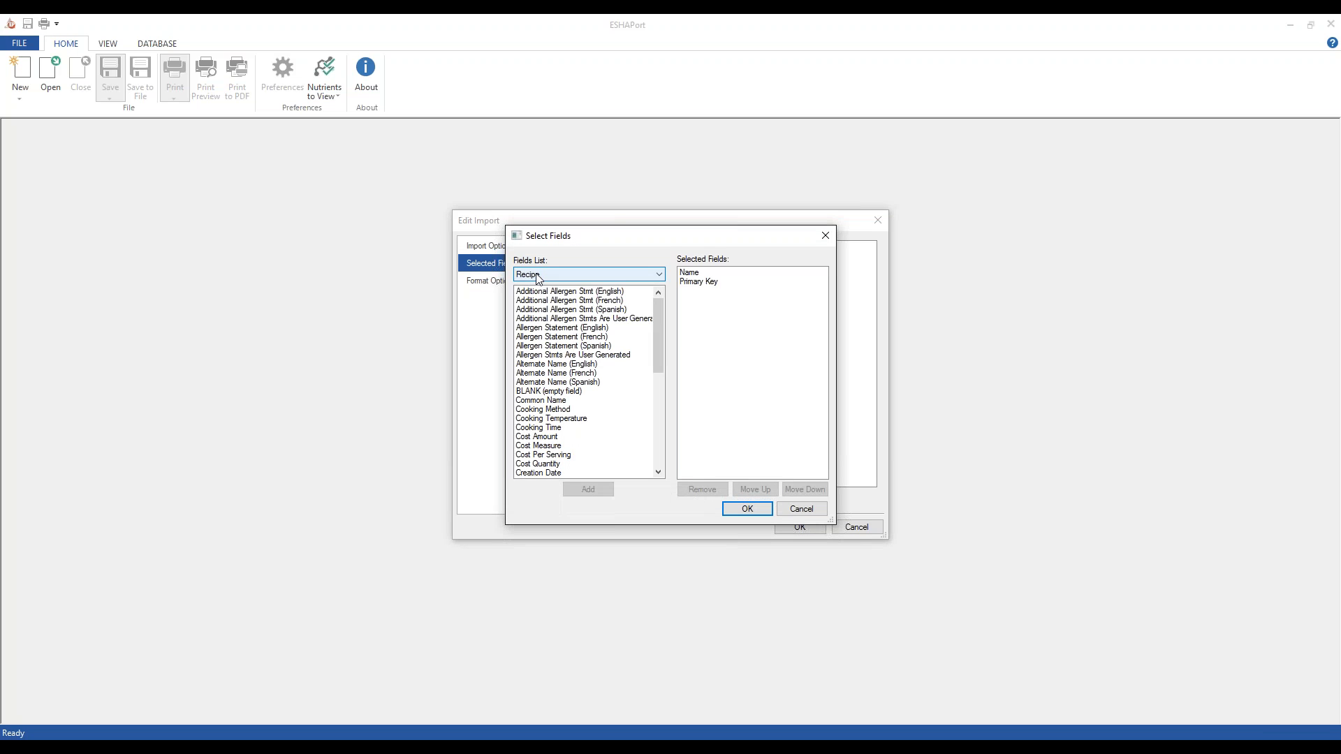
pyautogui.click(587, 274)
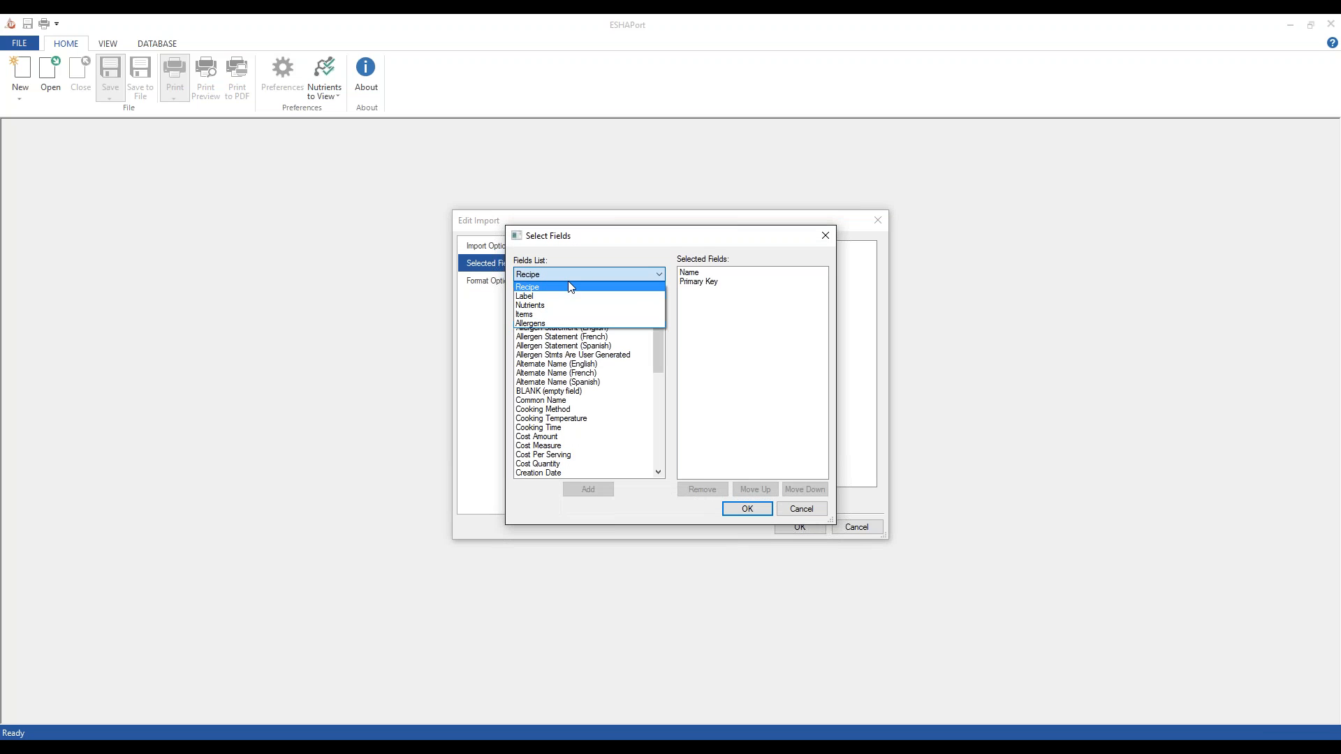
pyautogui.click(529, 315)
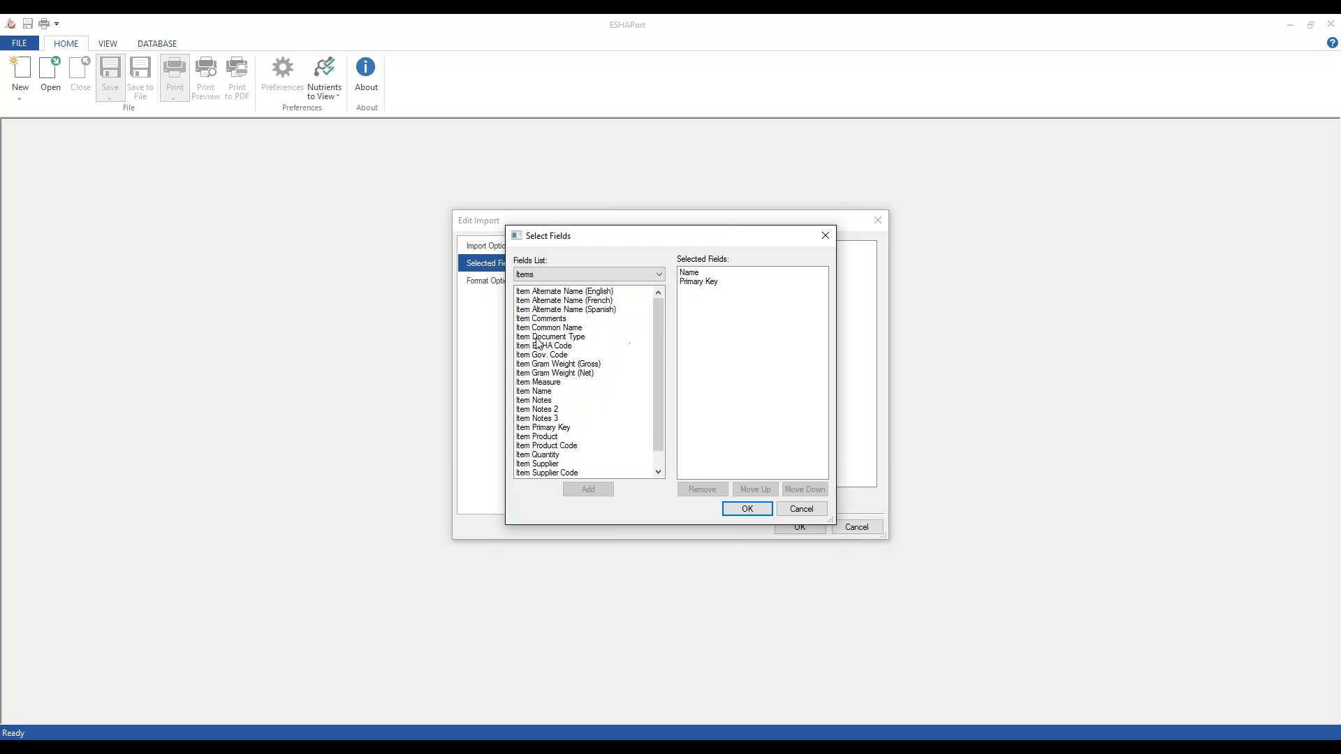
pyautogui.scroll(-5, 569, 433)
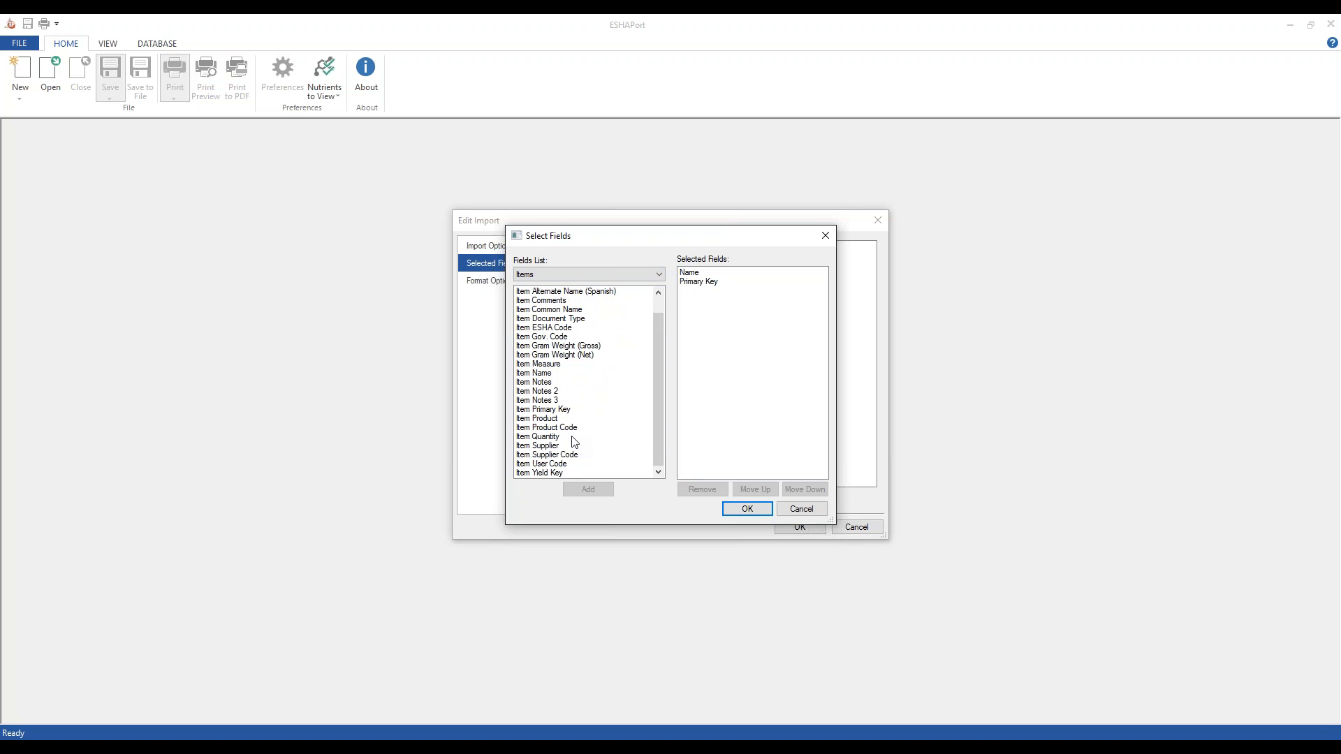
pyautogui.click(553, 329)
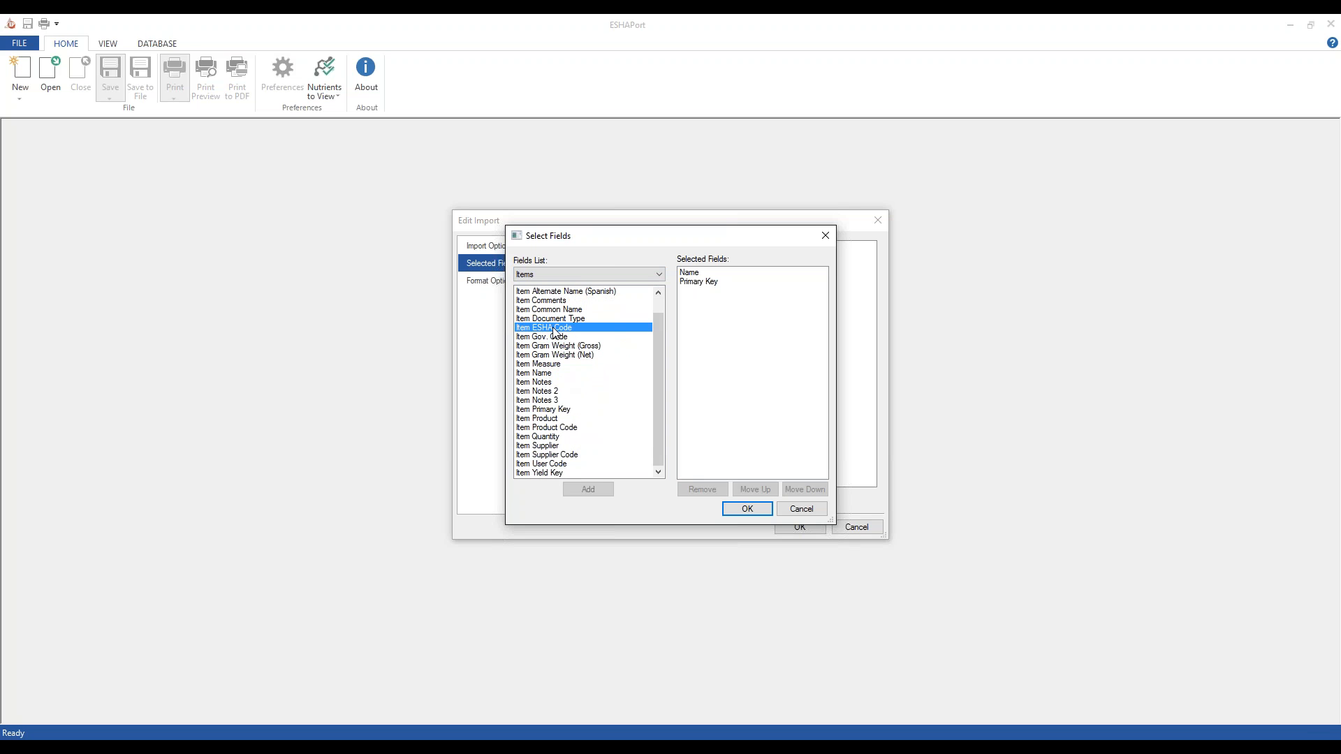
pyautogui.click(536, 374)
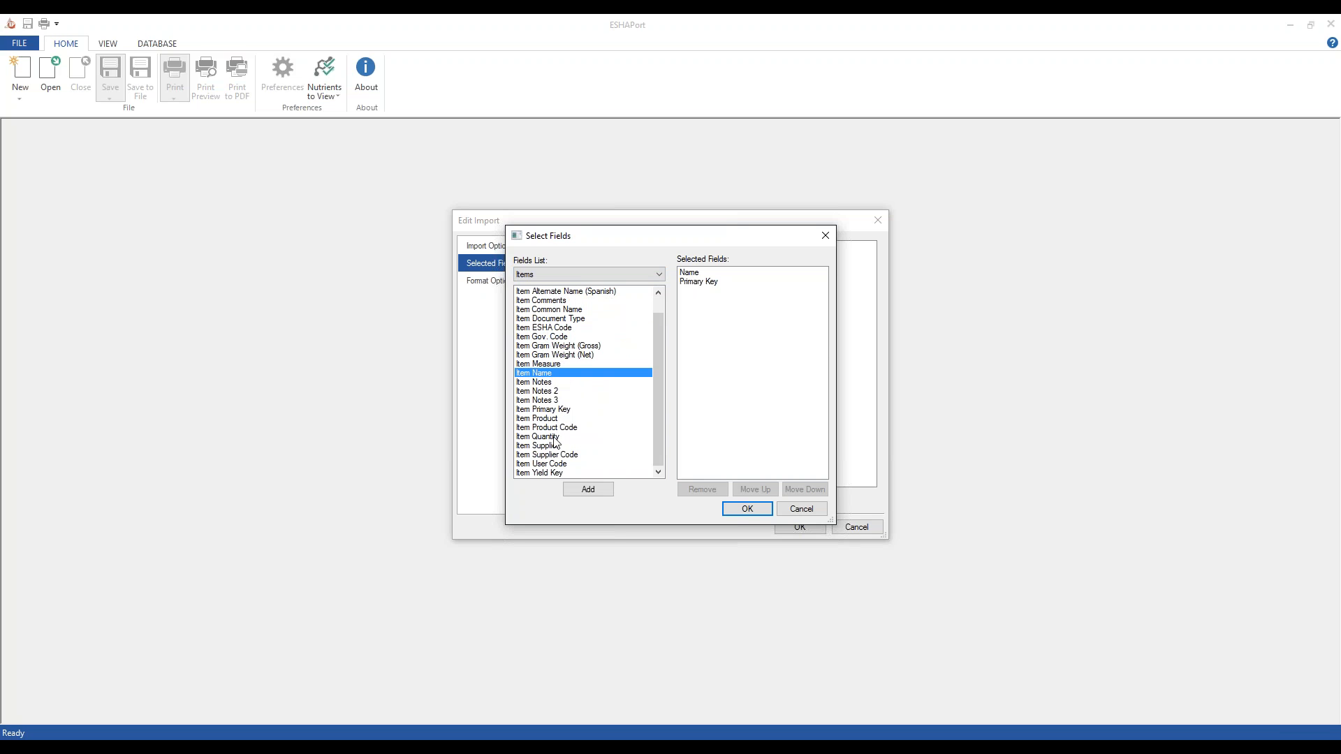
pyautogui.click(545, 465)
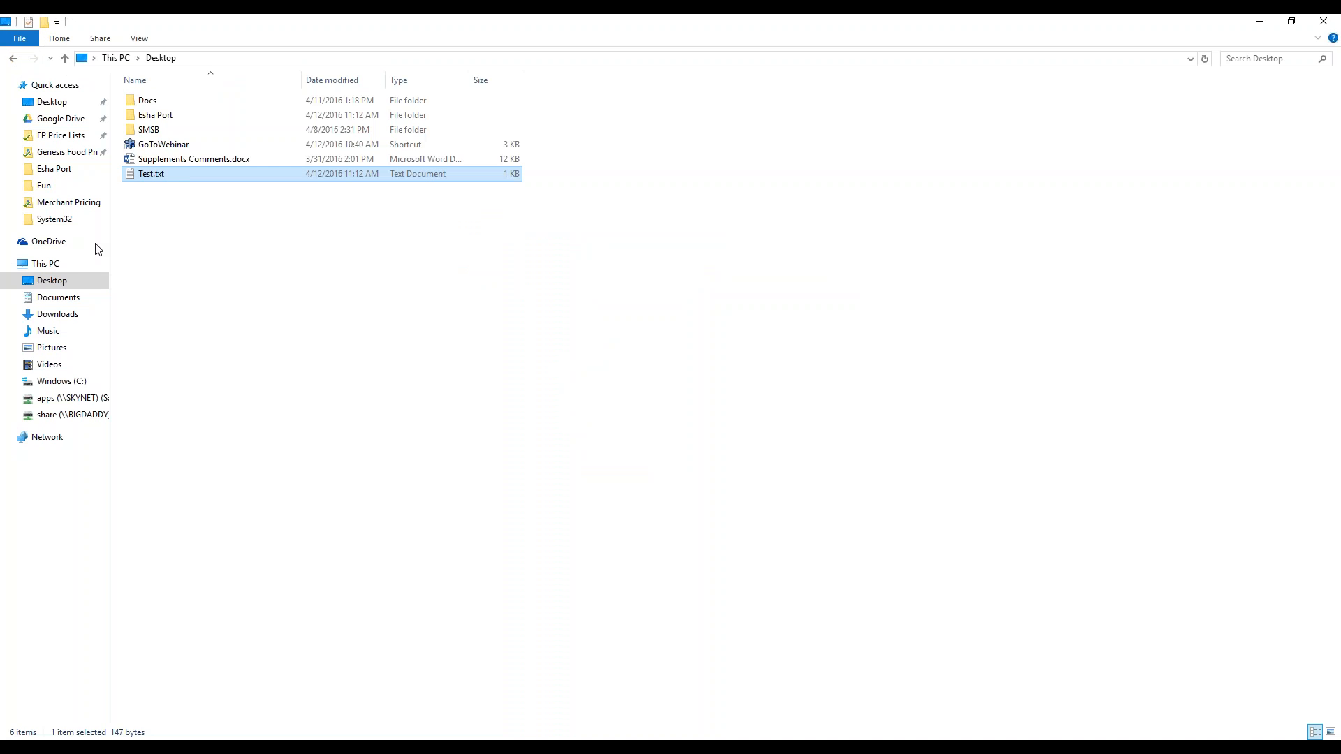
# Step: Switch to File Explorer, open ImportRecipe_PBJ.txt from the Esha Port folder and enlarge it to full screen
pyautogui.doubleClick(150, 116)
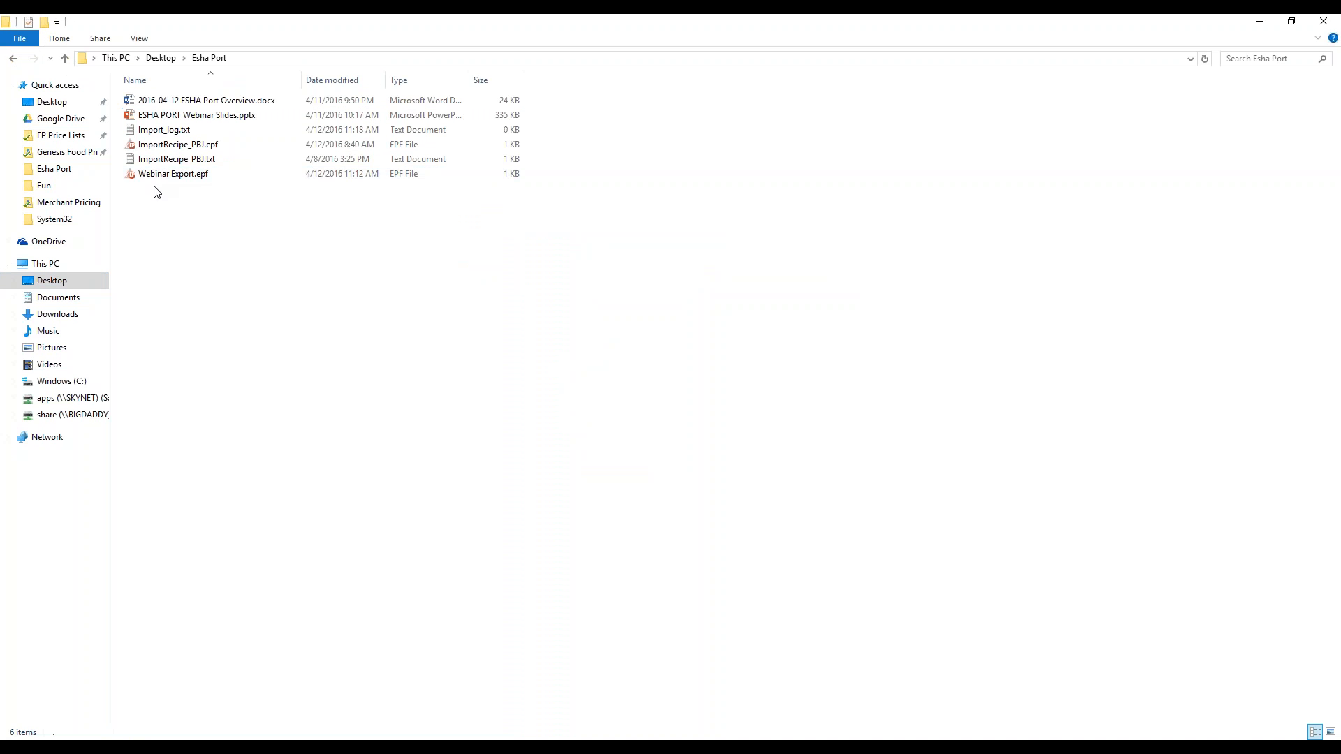
pyautogui.doubleClick(155, 160)
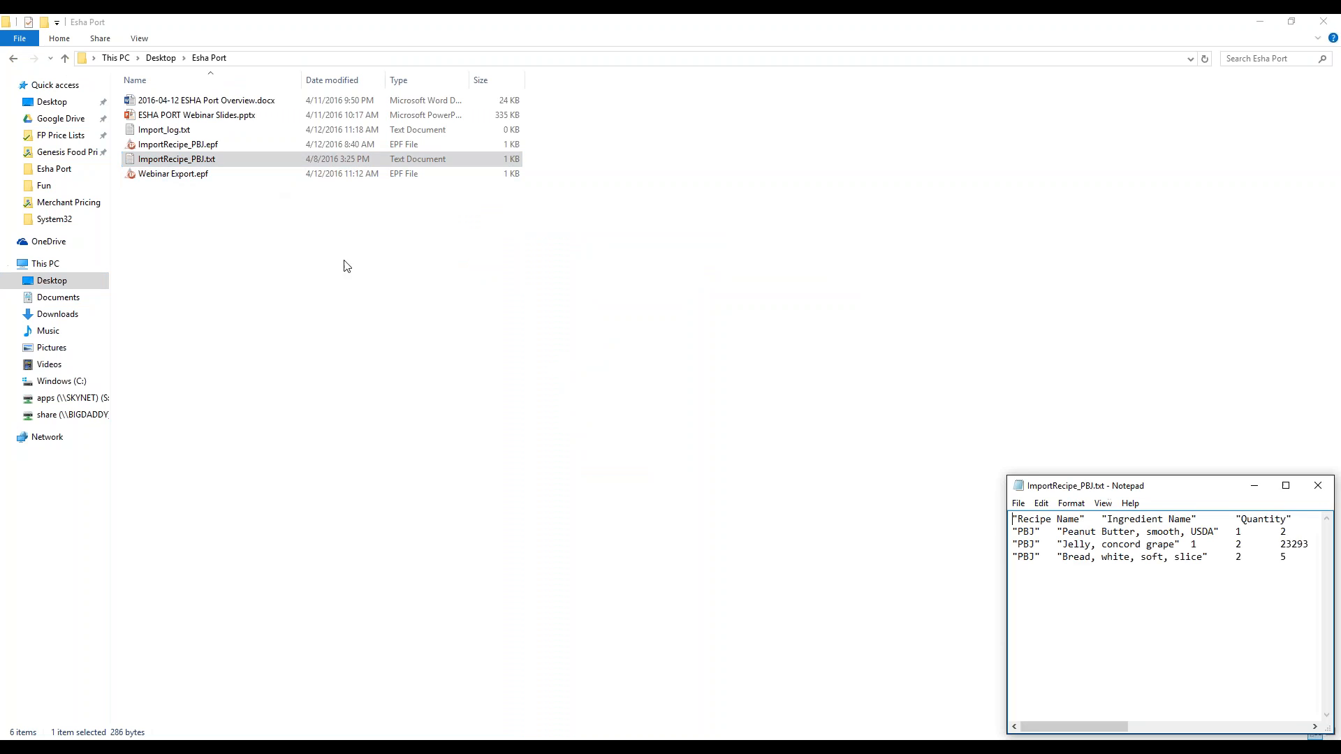
pyautogui.doubleClick(1147, 487)
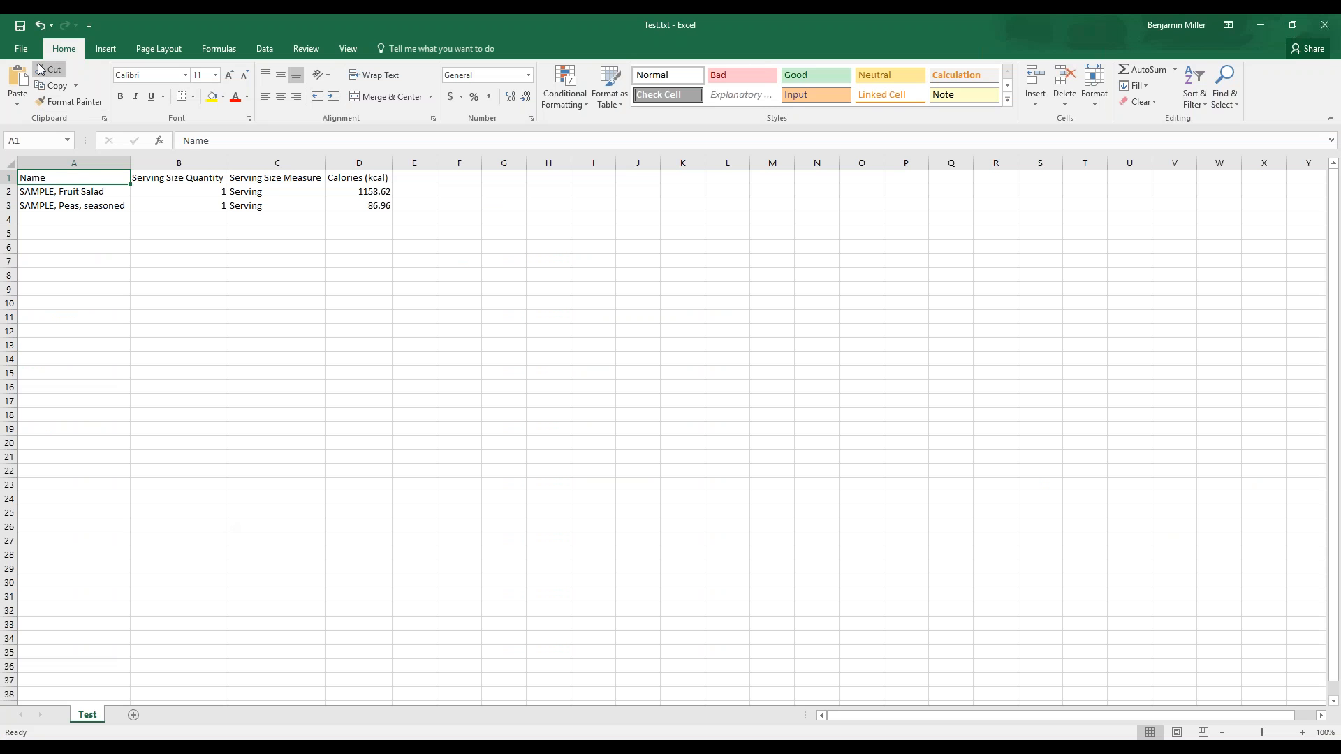
# Step: Open ImportRecipe_PBJ.txt from the Esha Port folder on the Desktop as delimited text
pyautogui.click(24, 53)
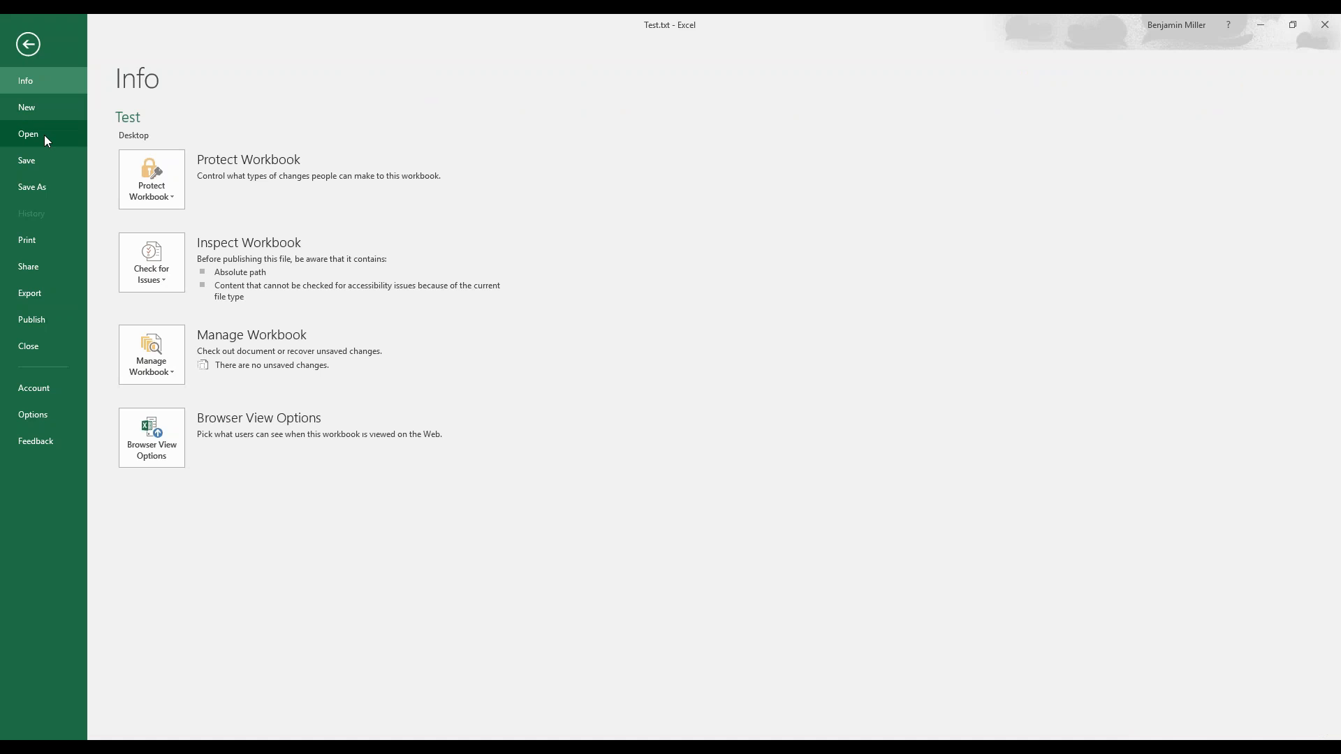
pyautogui.click(44, 135)
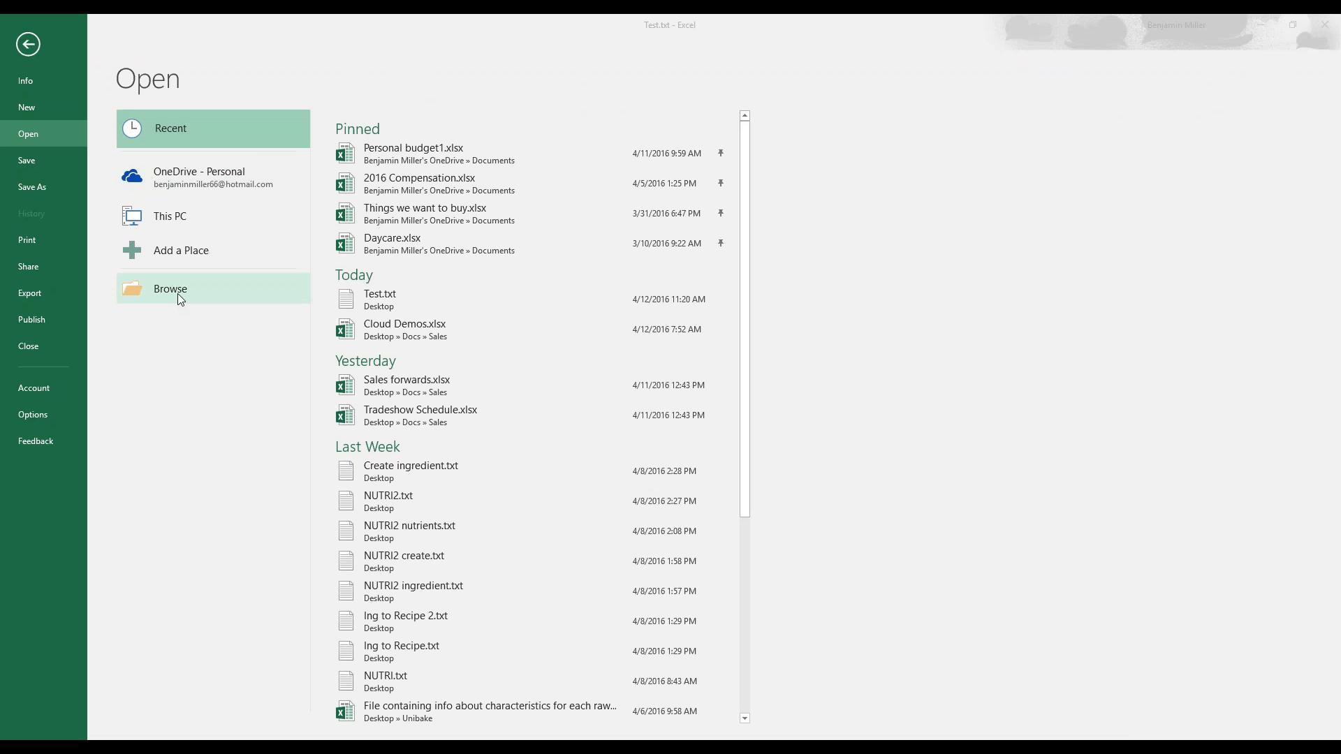
pyautogui.click(203, 286)
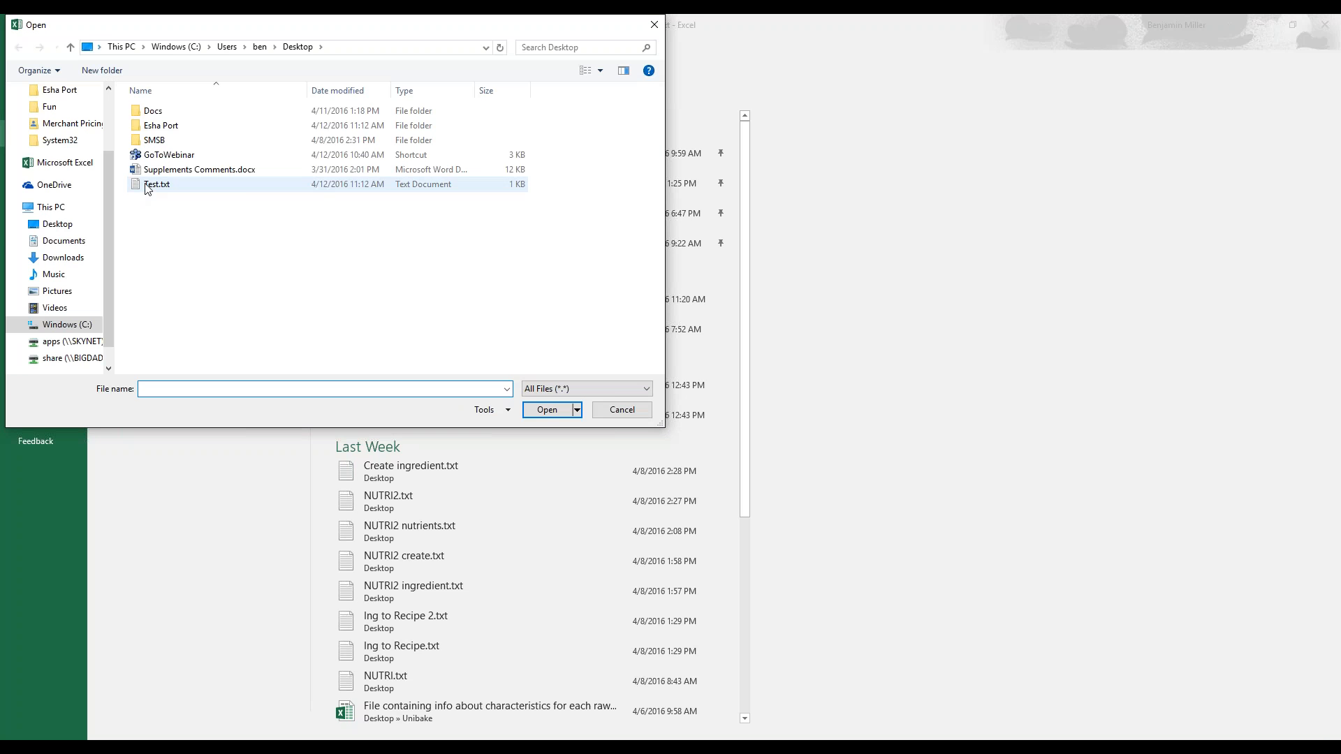
pyautogui.click(56, 223)
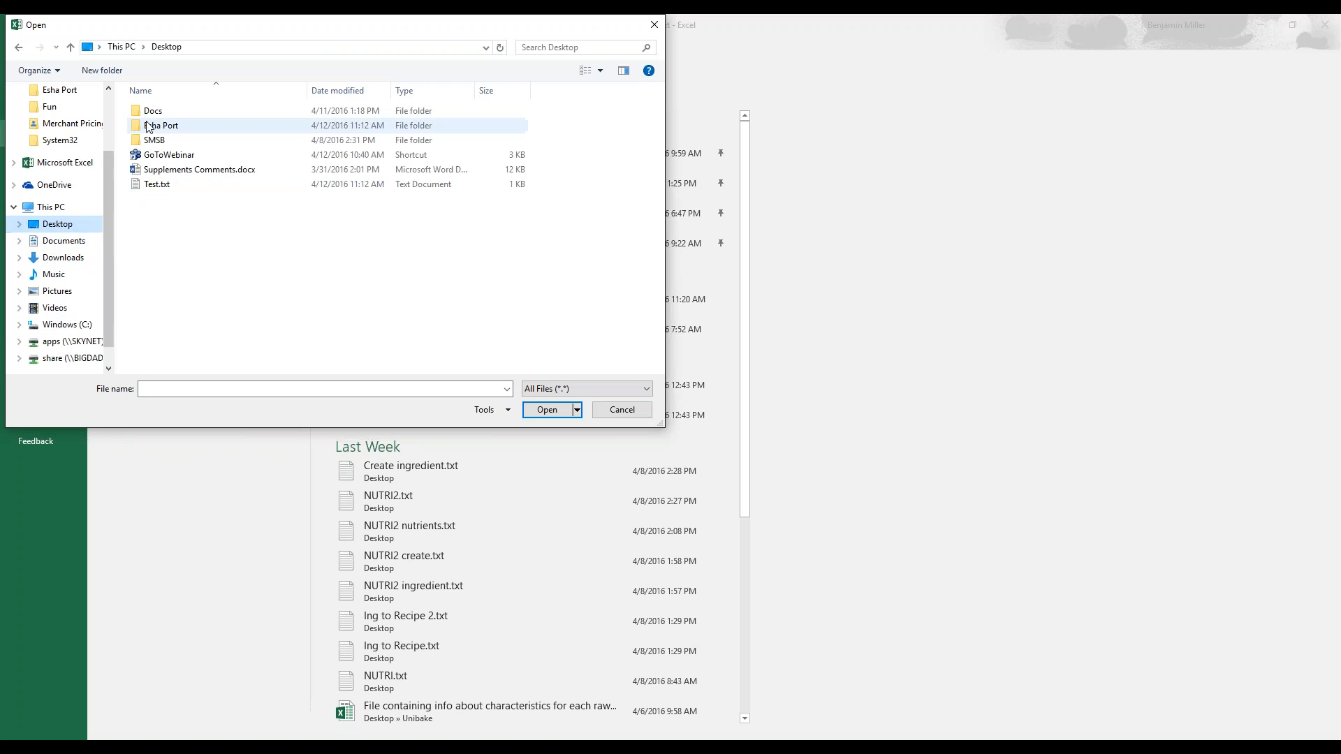
pyautogui.doubleClick(159, 126)
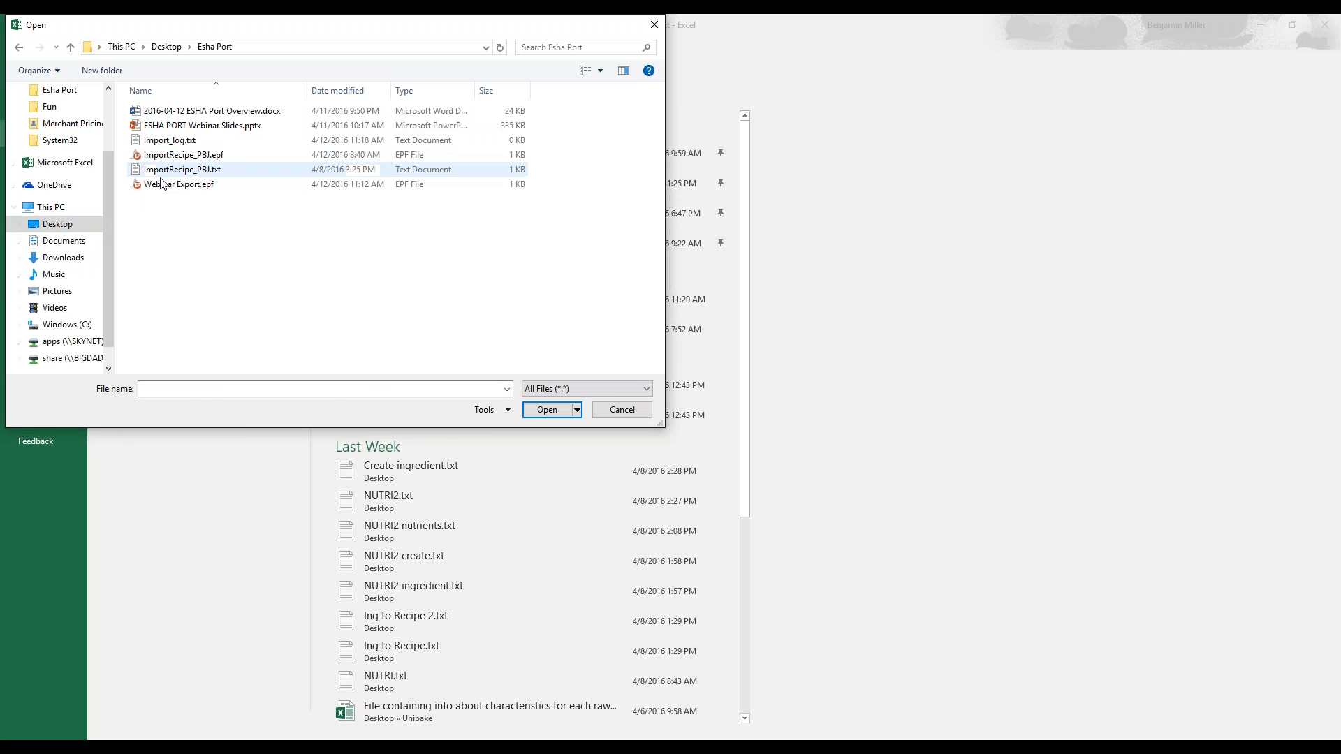
pyautogui.doubleClick(166, 174)
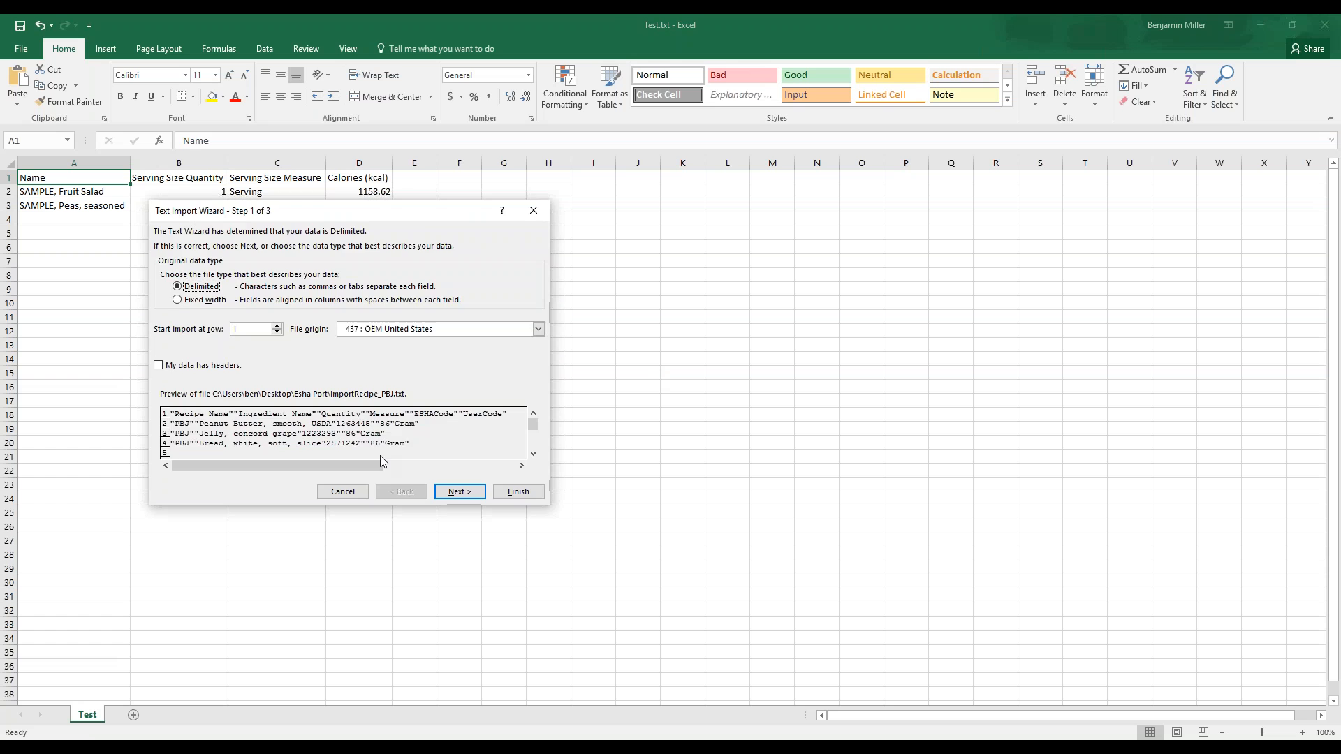
pyautogui.click(459, 492)
pyautogui.click(514, 492)
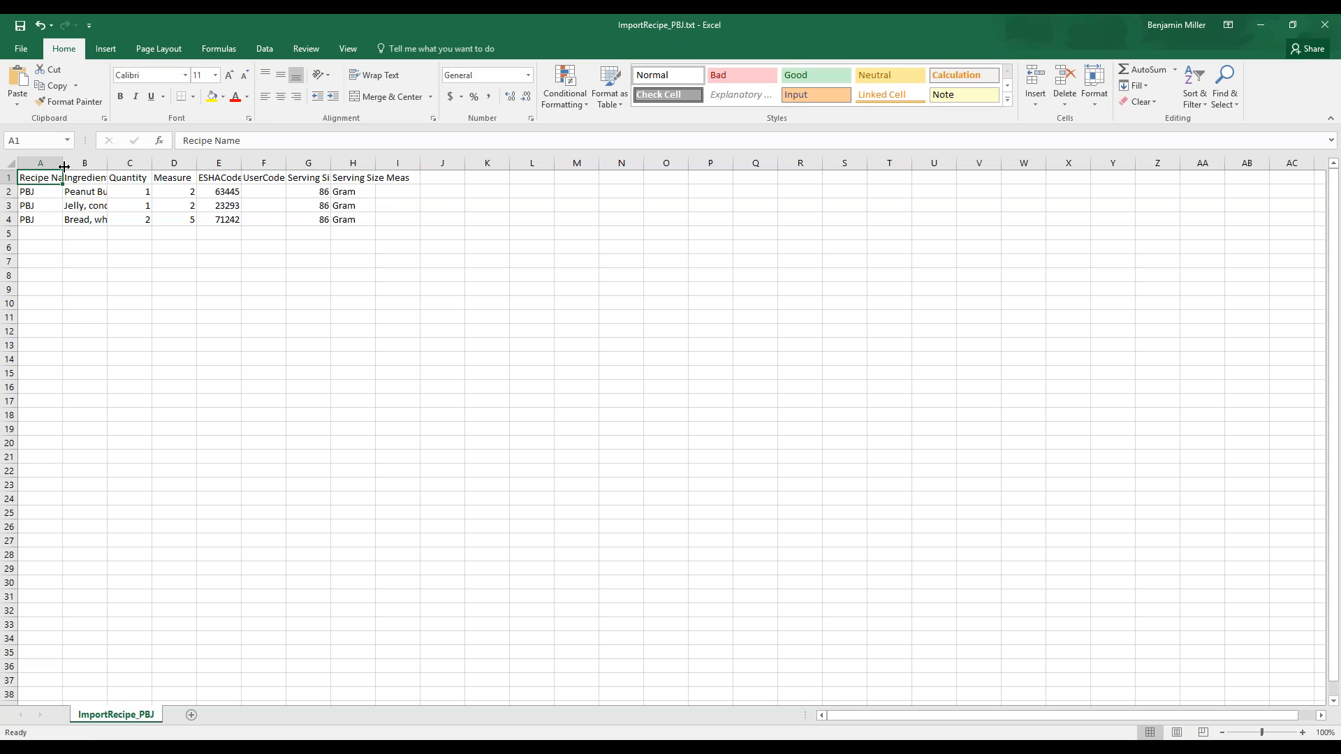
# Step: Fit the widths of the columns from Recipe Name through Serving Size Qty to their contents
pyautogui.doubleClick(63, 166)
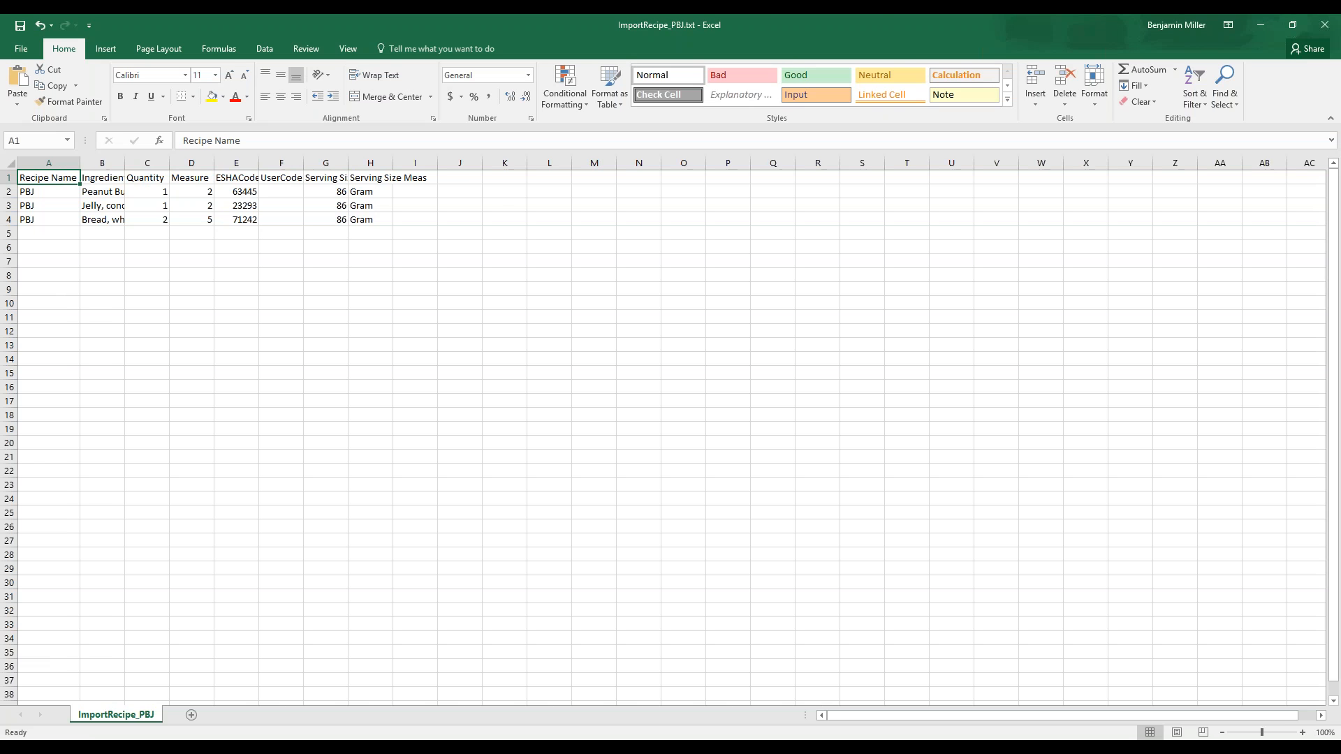
pyautogui.doubleClick(125, 168)
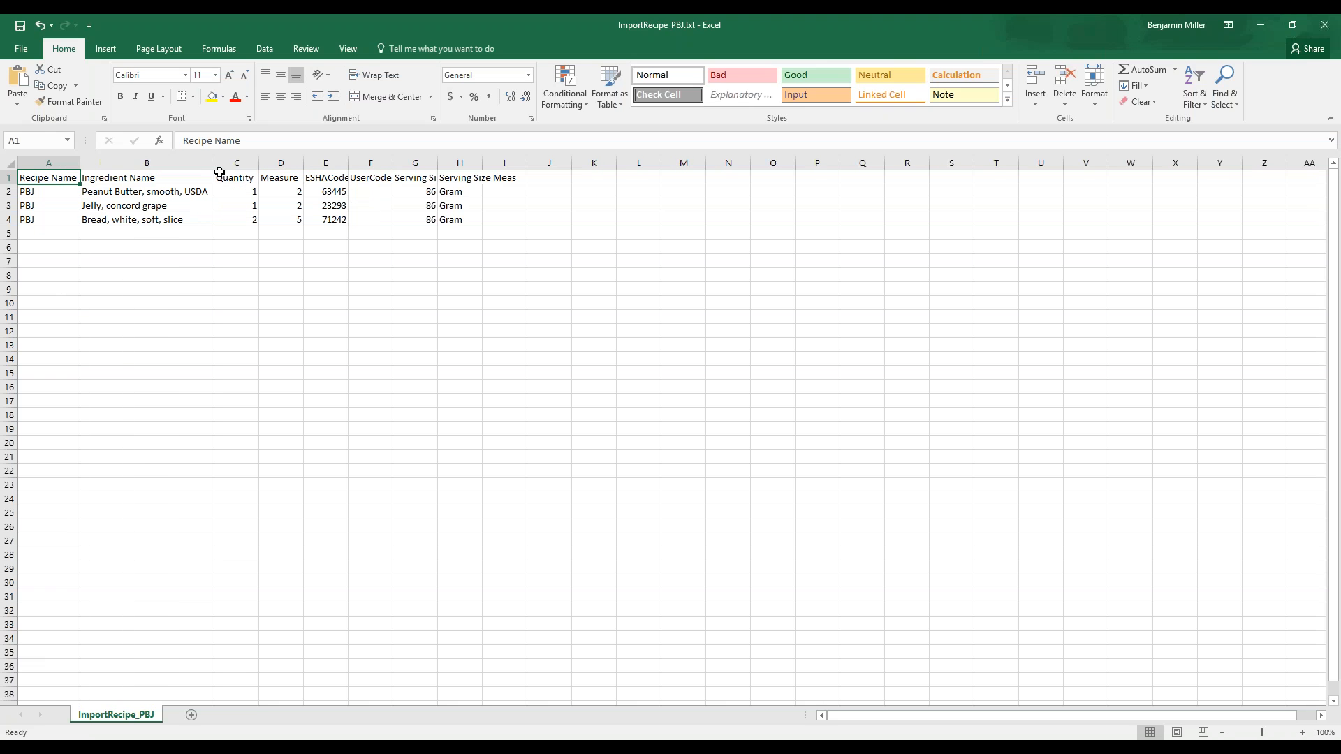
pyautogui.doubleClick(257, 166)
pyautogui.doubleClick(301, 163)
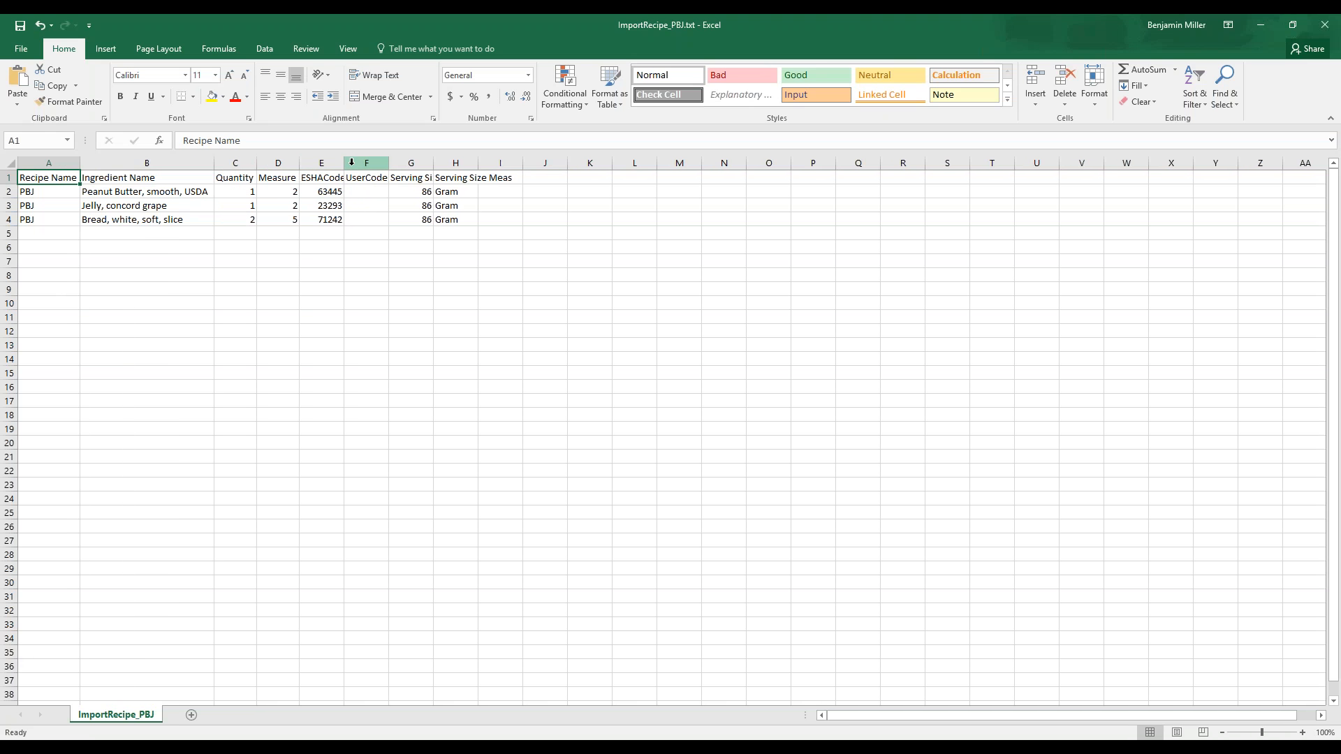
pyautogui.doubleClick(344, 162)
pyautogui.doubleClick(393, 163)
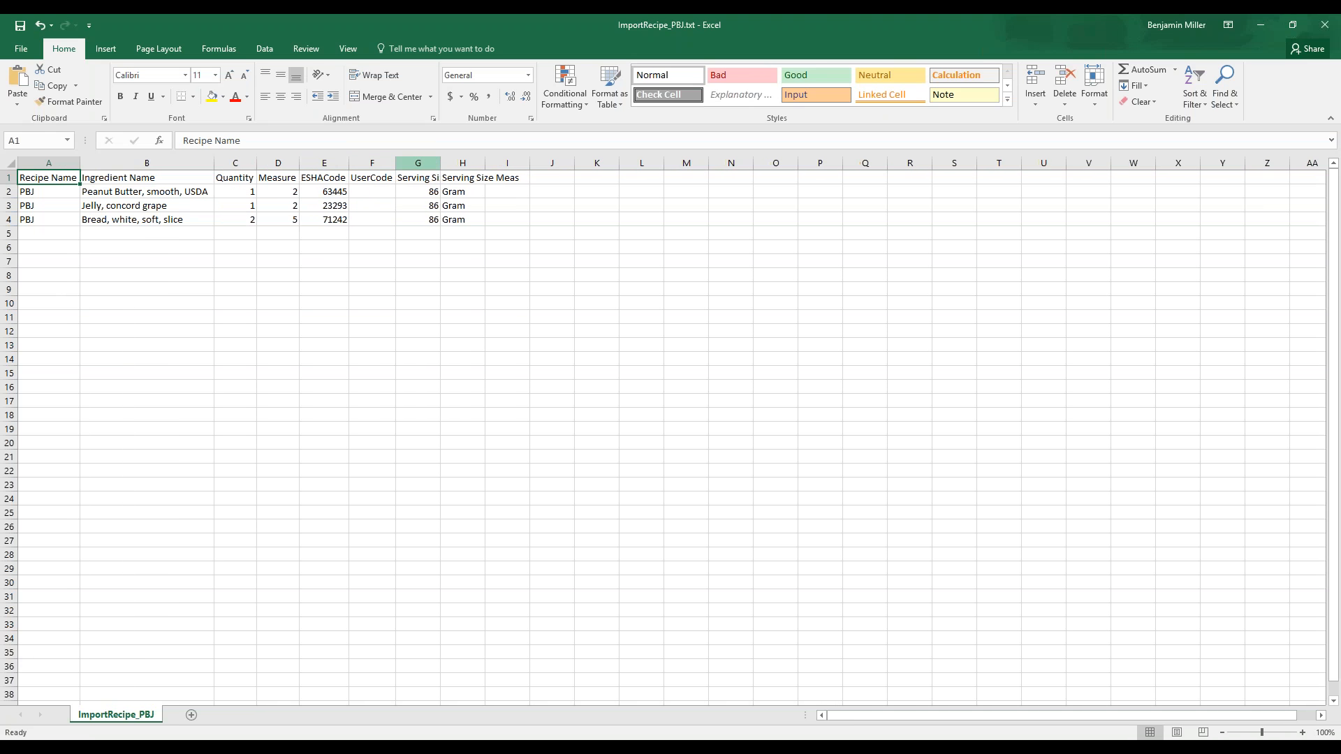
pyautogui.doubleClick(440, 162)
pyautogui.click(440, 162)
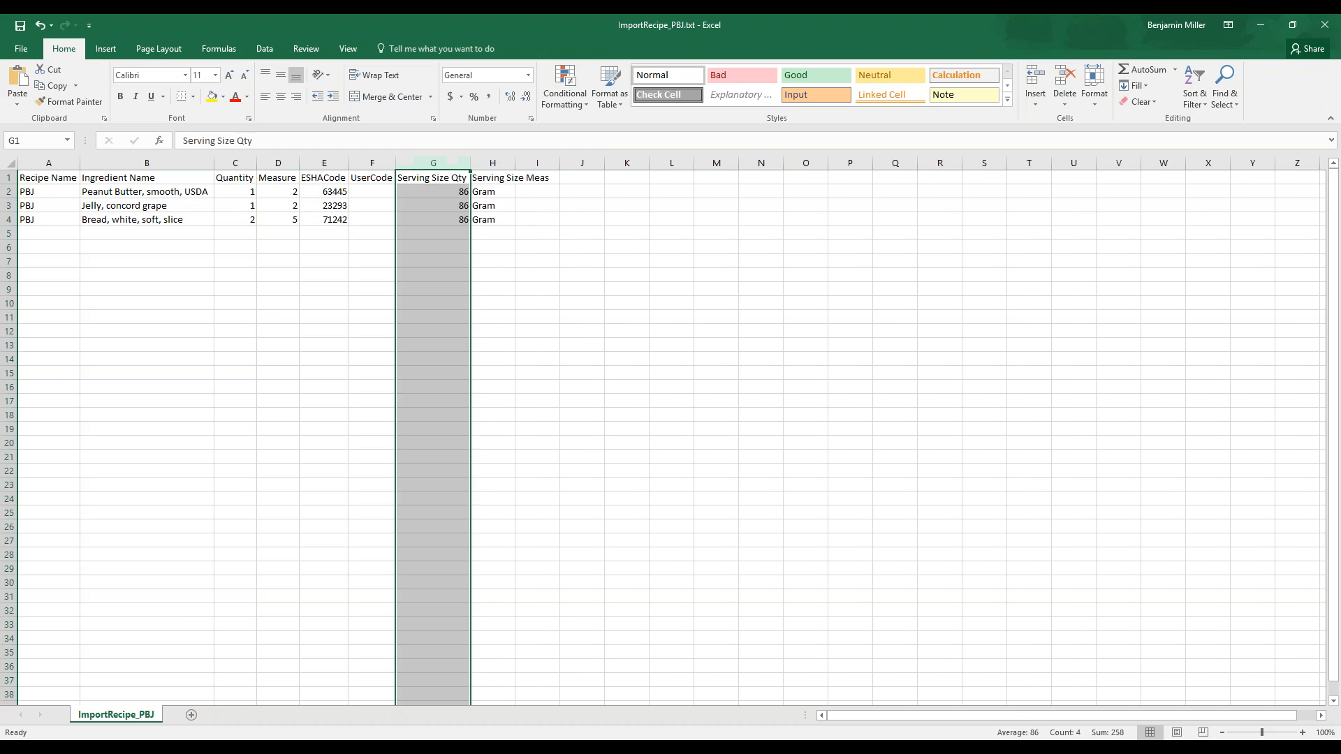
pyautogui.click(569, 319)
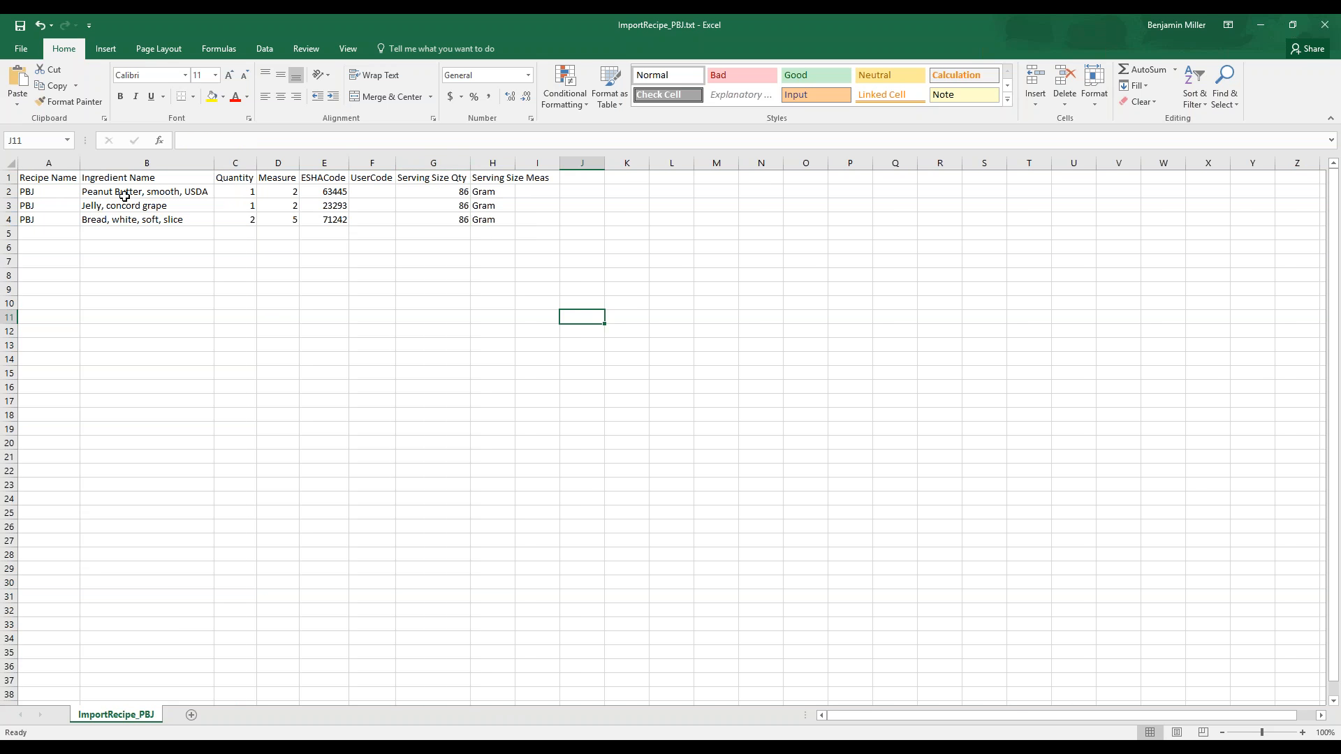
# Step: Look over the PBJ rows' ingredient names, quantities through user codes, and serving size measures
pyautogui.moveTo(121, 193); pyautogui.dragTo(138, 219)
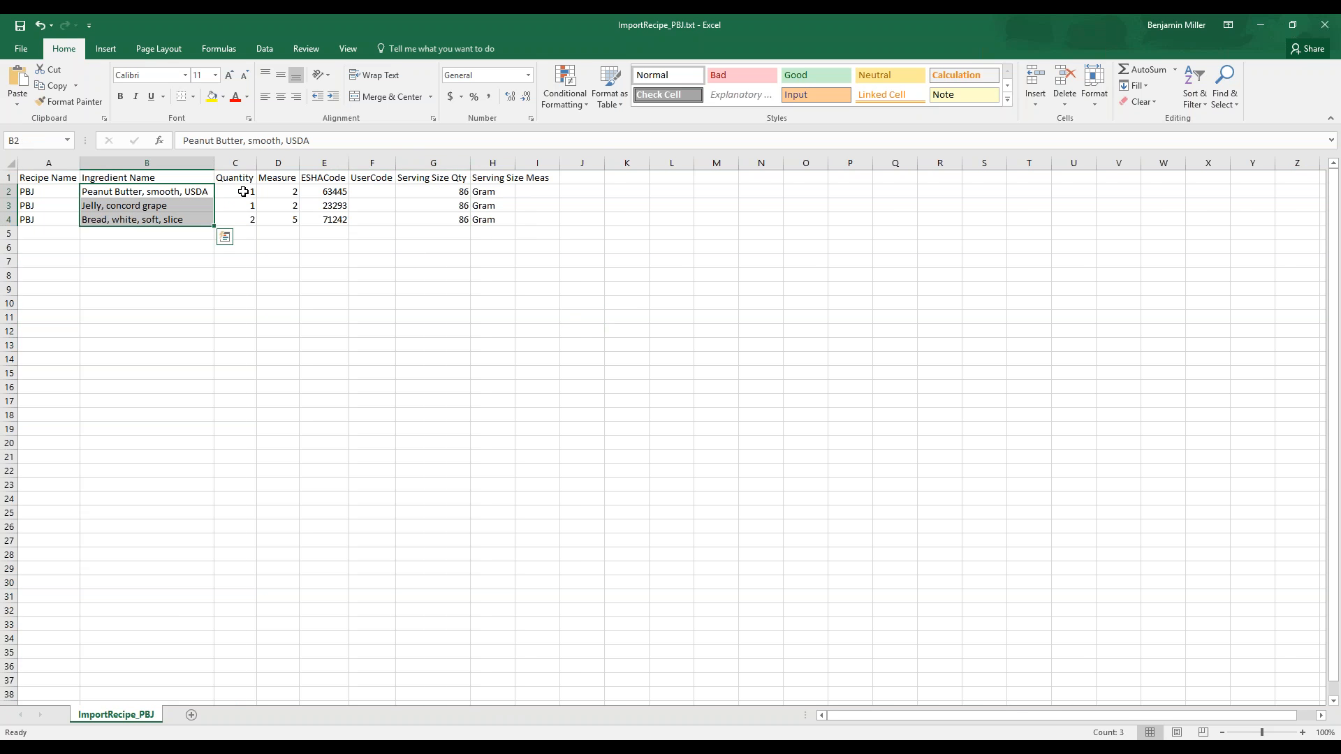
pyautogui.moveTo(241, 193); pyautogui.dragTo(374, 219)
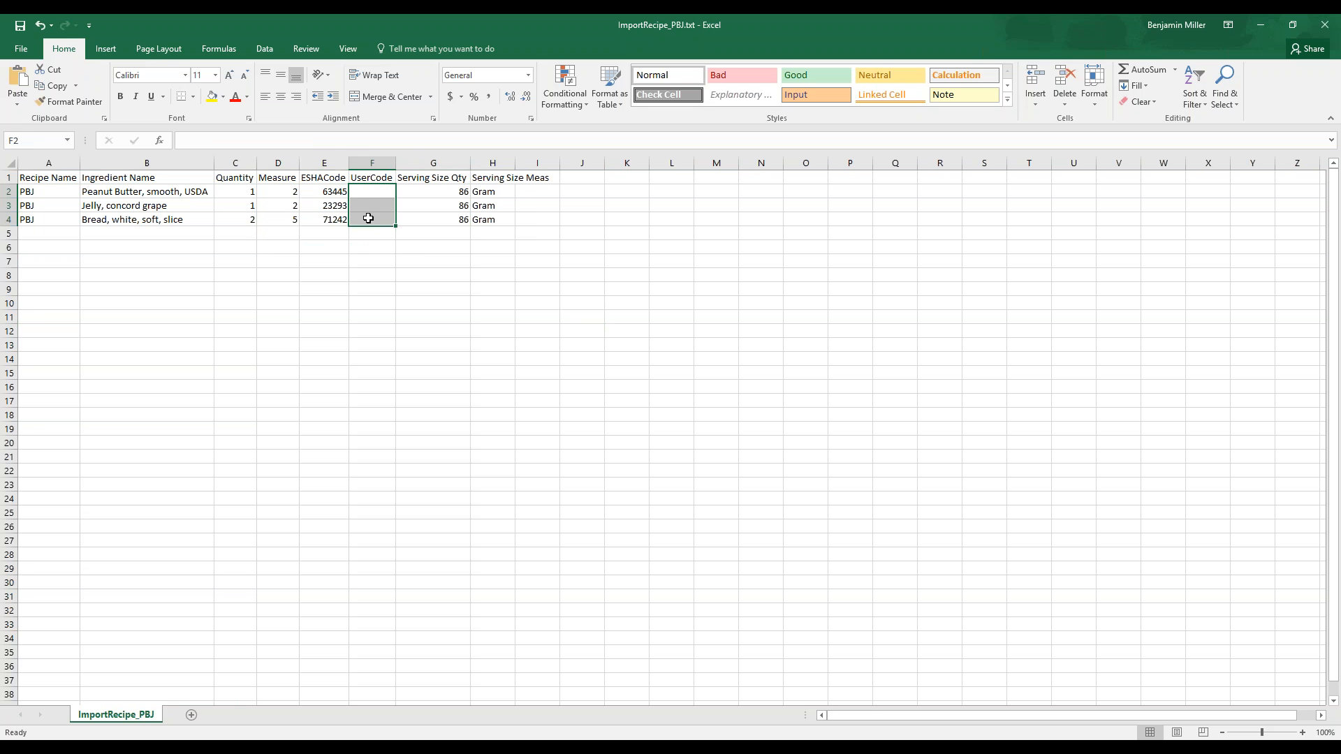
pyautogui.moveTo(494, 192); pyautogui.dragTo(493, 220)
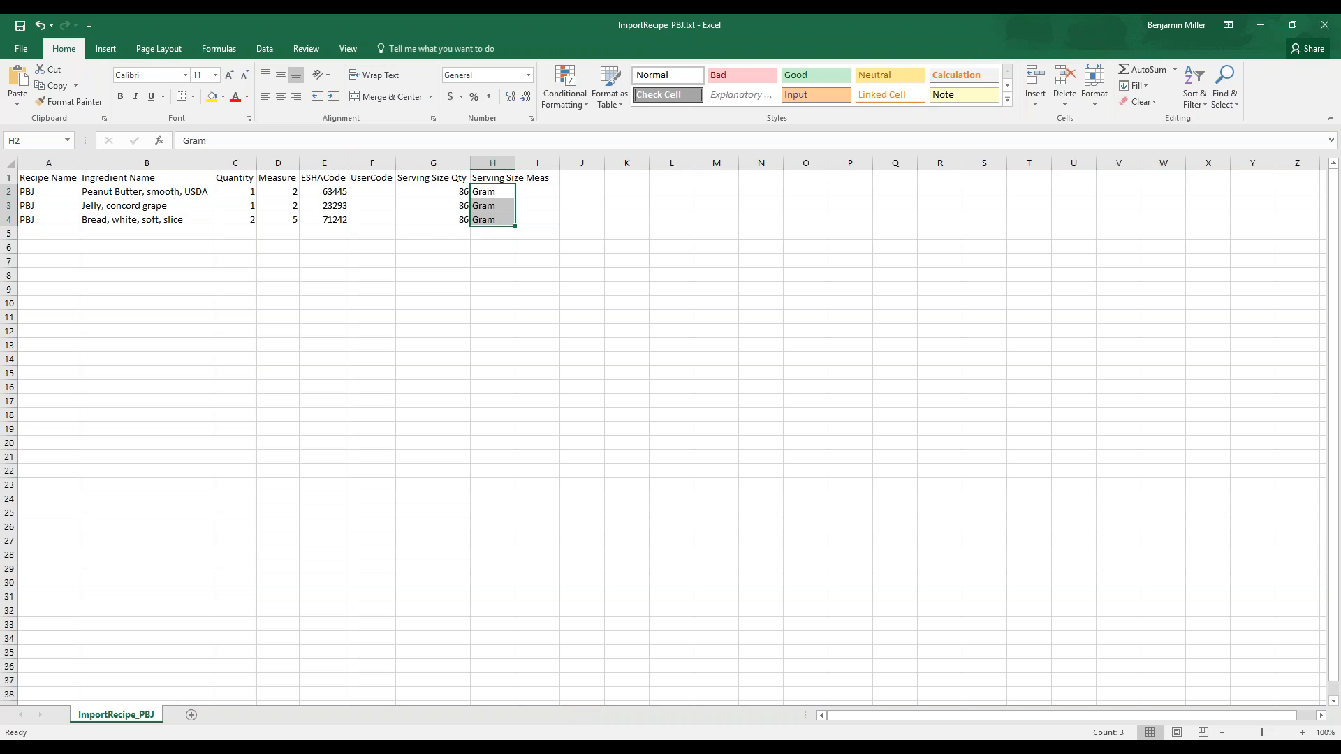
# Step: Switch to Genesis R&D and review the PBJ recipe's export choices and available reports
pyautogui.moveTo(496, 747)
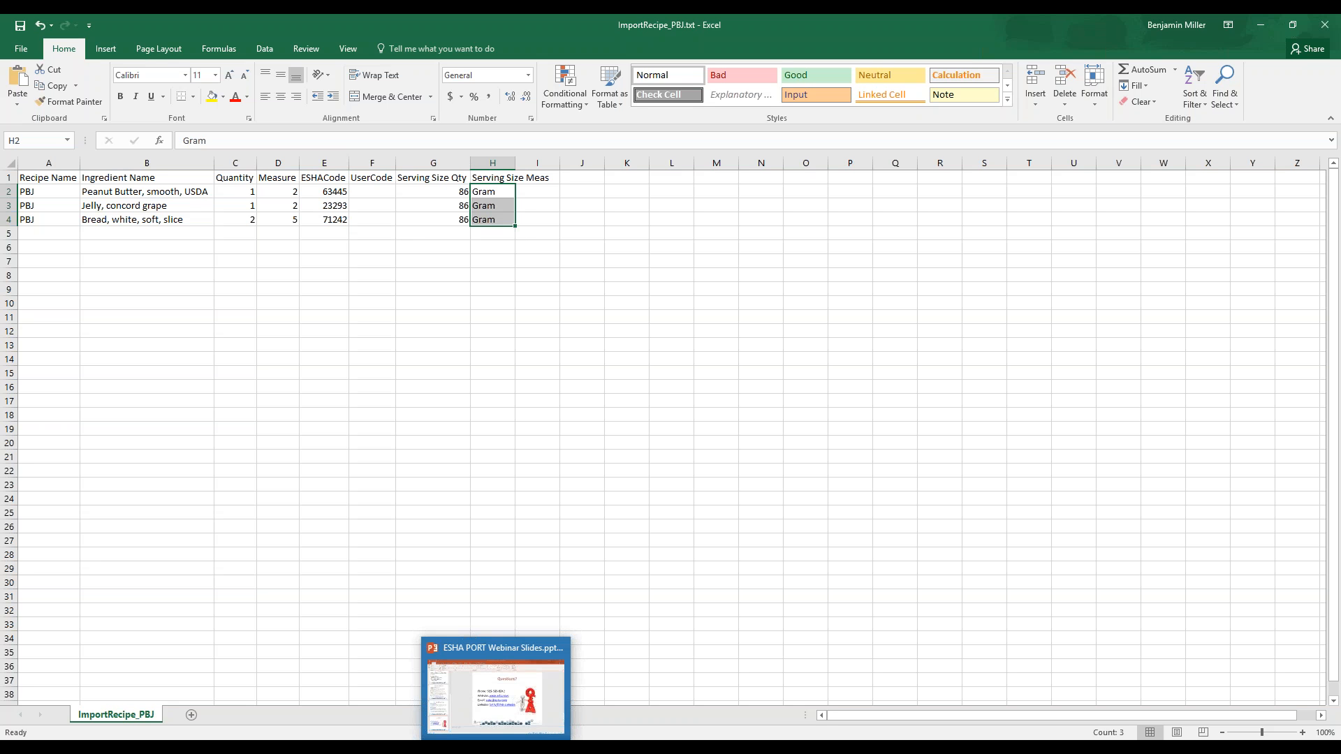
pyautogui.click(462, 747)
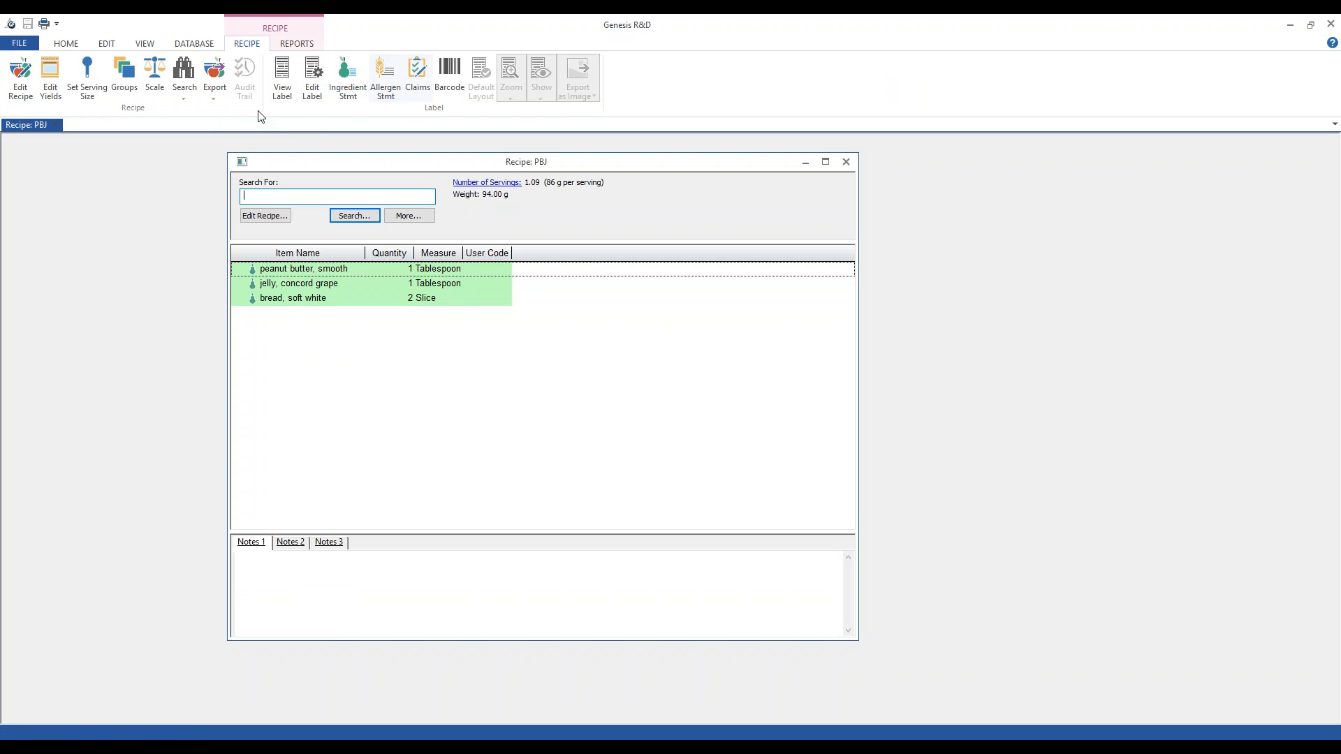
pyautogui.click(215, 94)
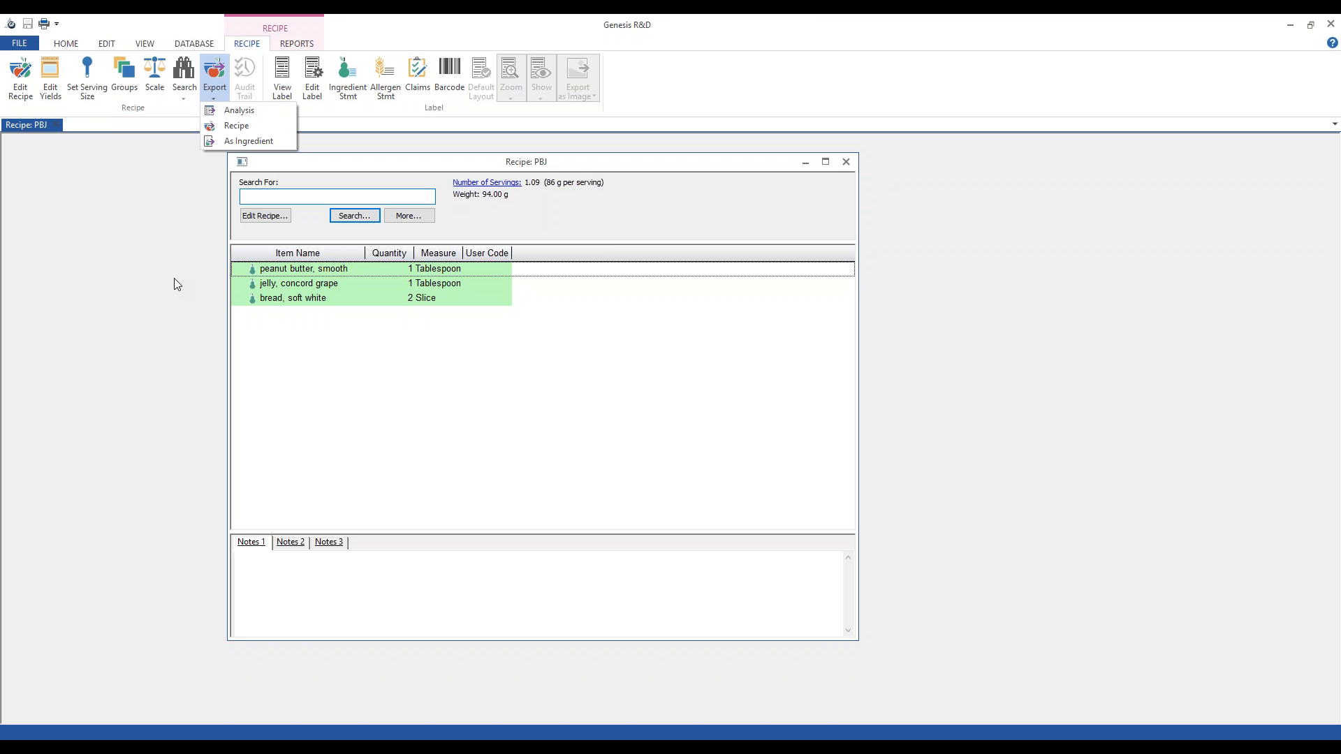
pyautogui.click(294, 44)
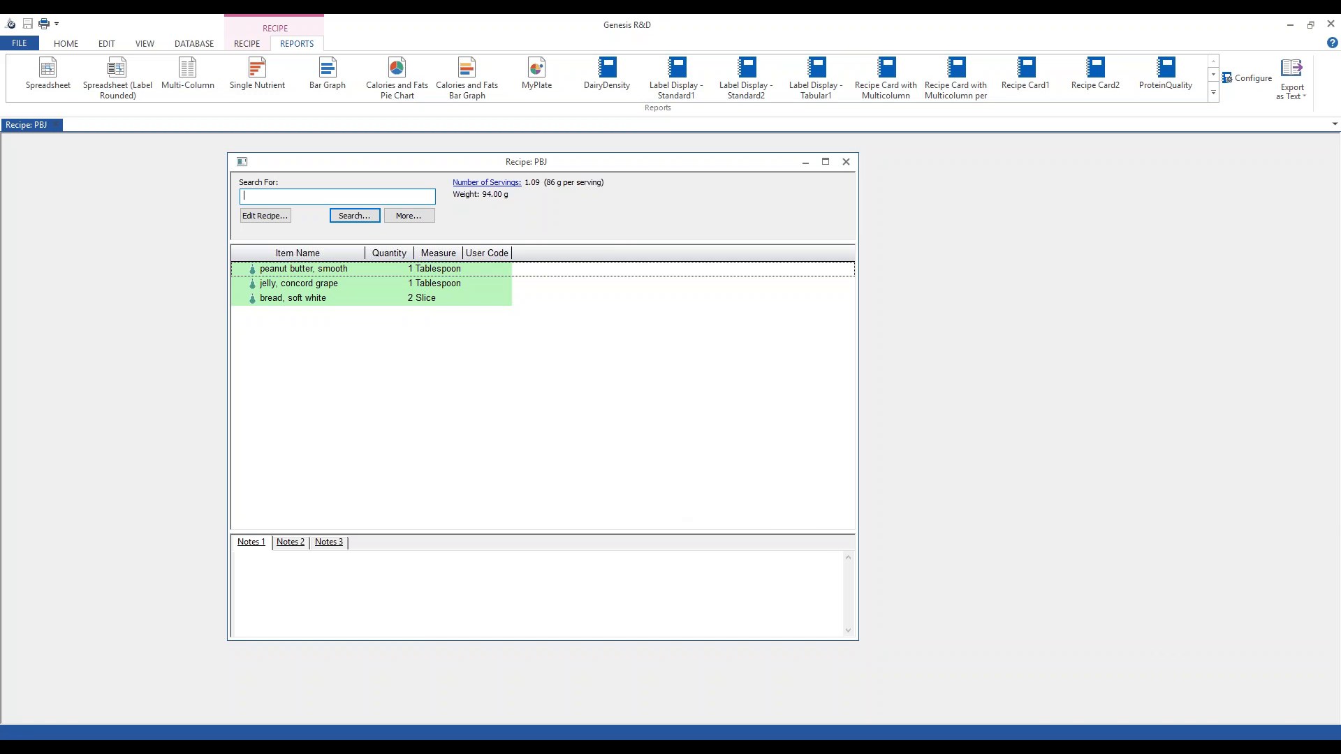
# Step: Switch to ESHAPort, check which document types the new import offers, and cancel the import setup
pyautogui.hotkey('alt', 'Tab')
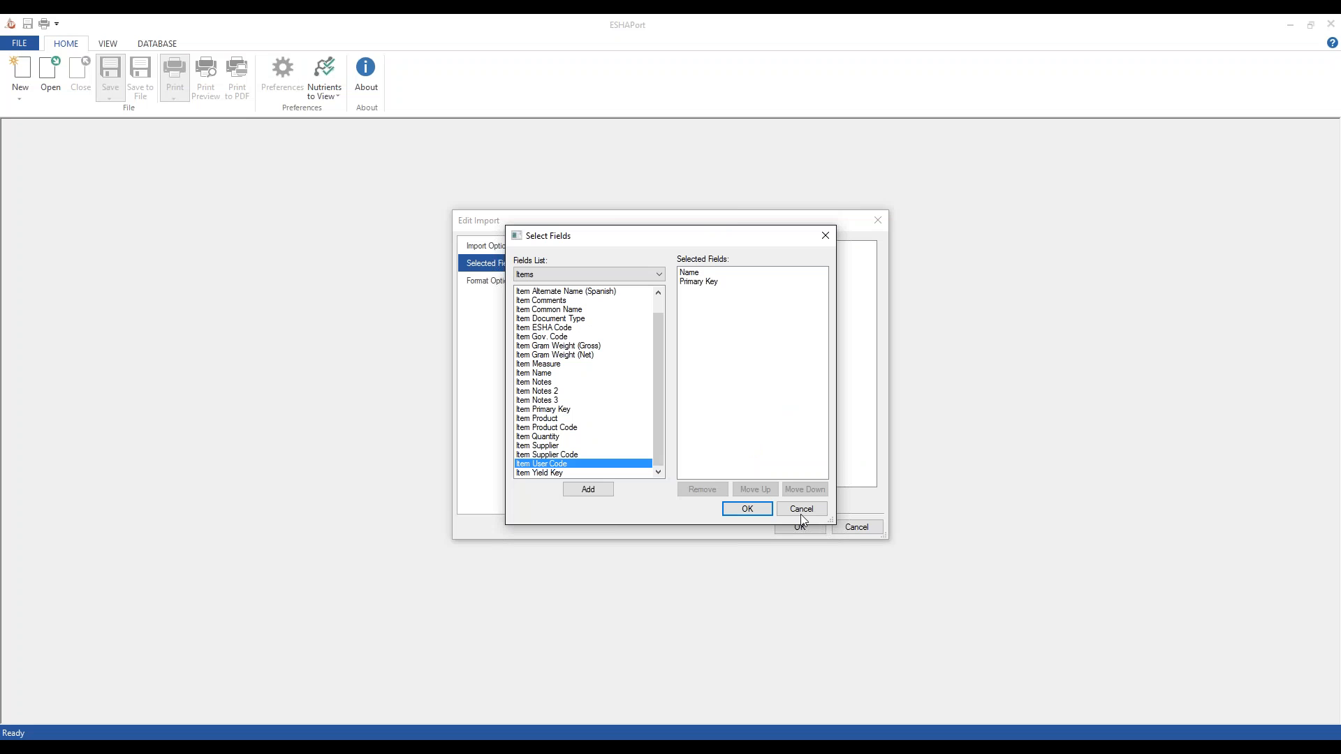
pyautogui.click(800, 514)
pyautogui.click(500, 249)
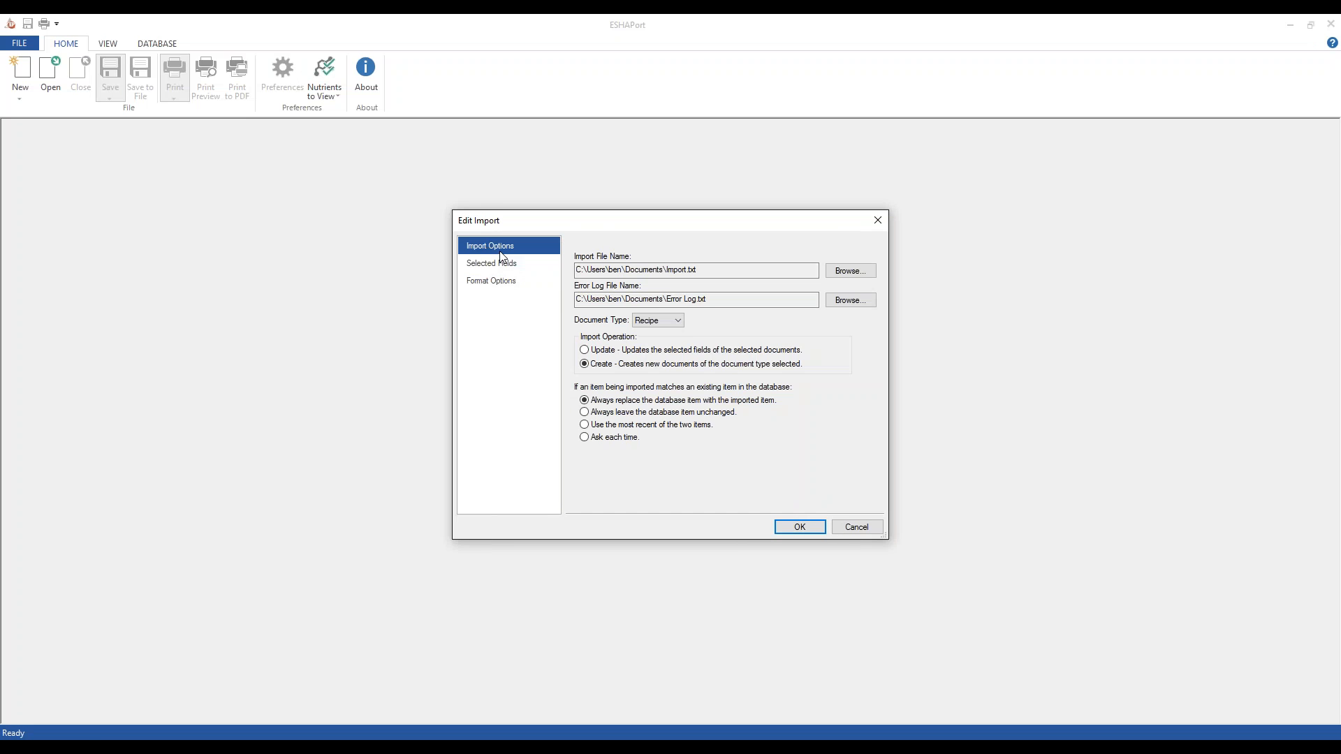
pyautogui.click(654, 321)
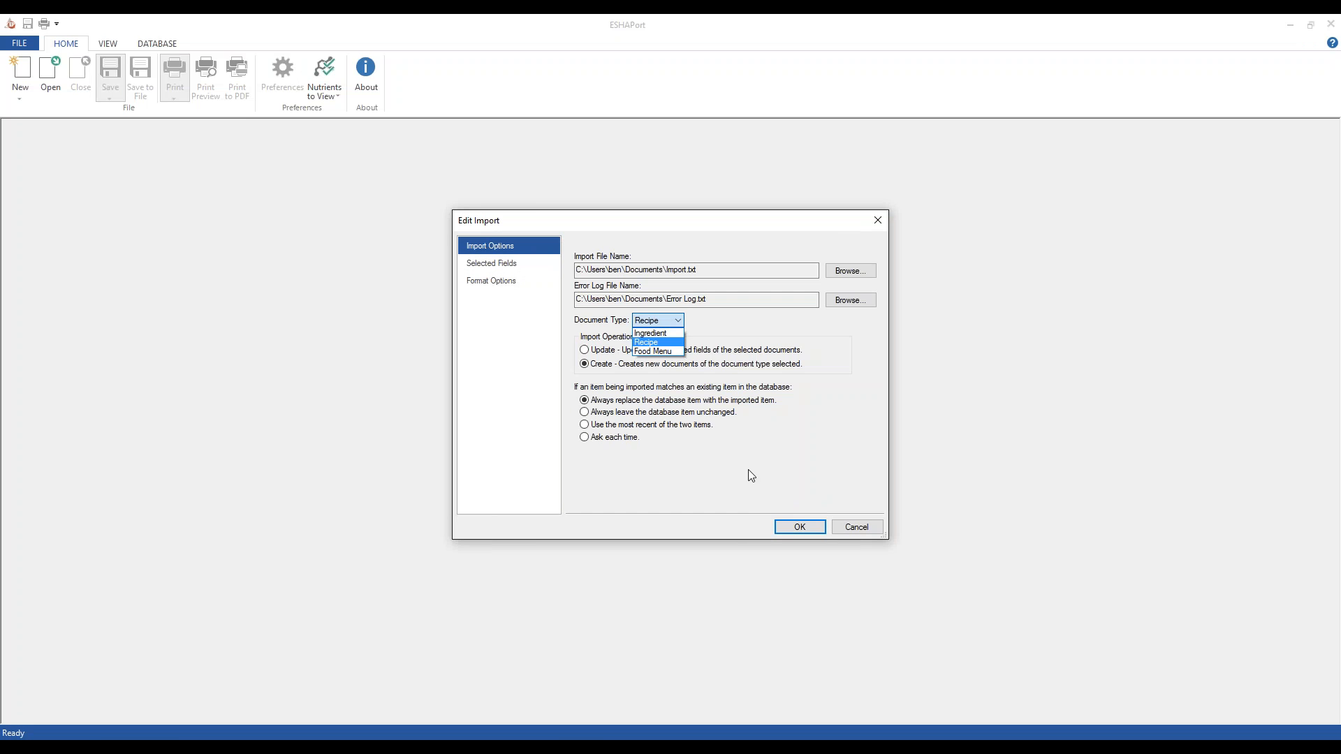
pyautogui.click(847, 528)
pyautogui.click(844, 528)
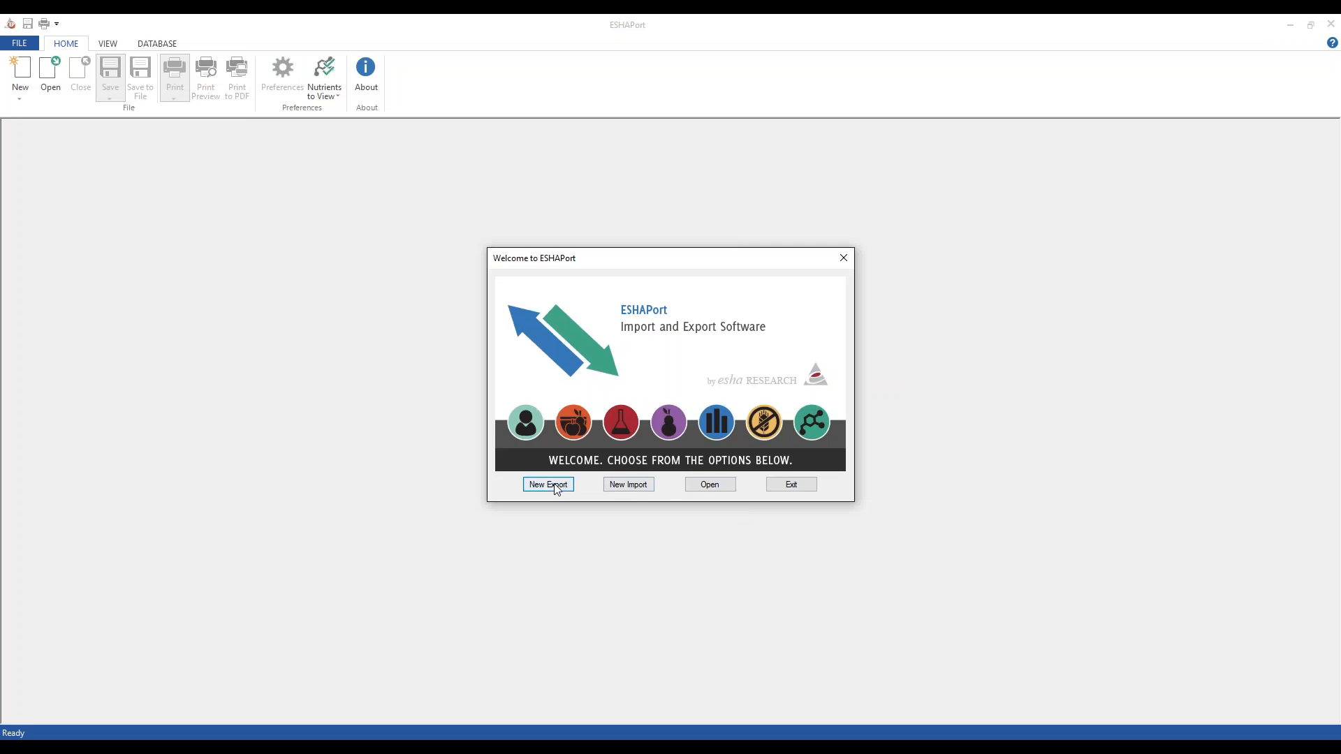
# Step: Start a new export with document type Recipe and the Ingredients export operation
pyautogui.click(548, 485)
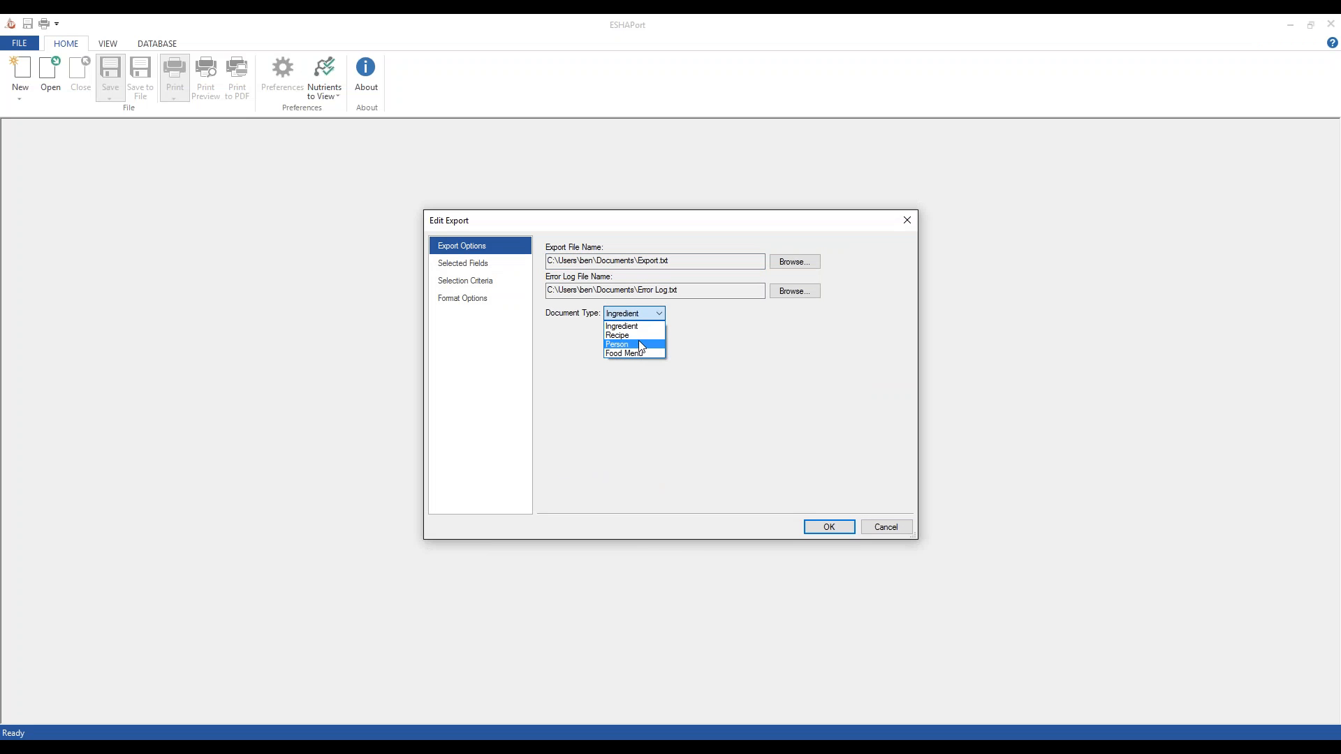
pyautogui.click(626, 332)
pyautogui.click(575, 393)
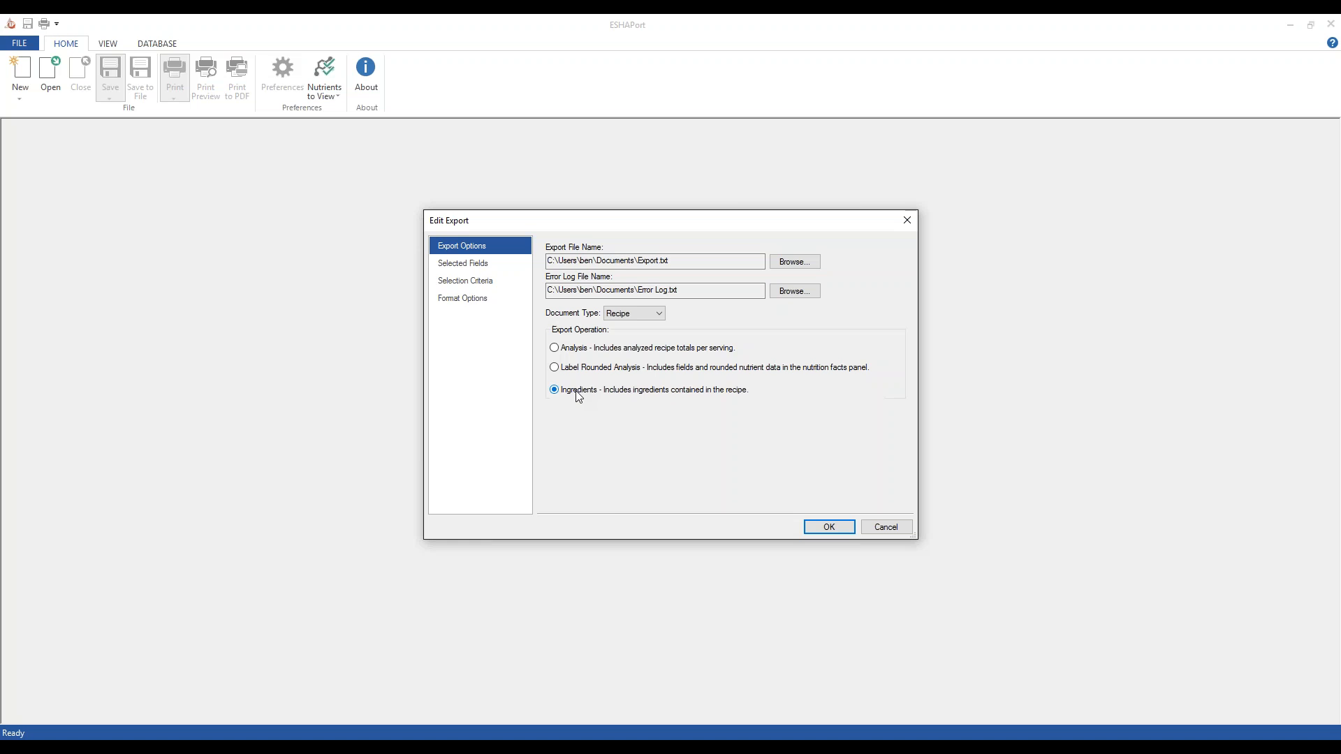
# Step: Open the recipe export's field selection and examine the Recipe, Items and Nutrients field lists
pyautogui.click(457, 258)
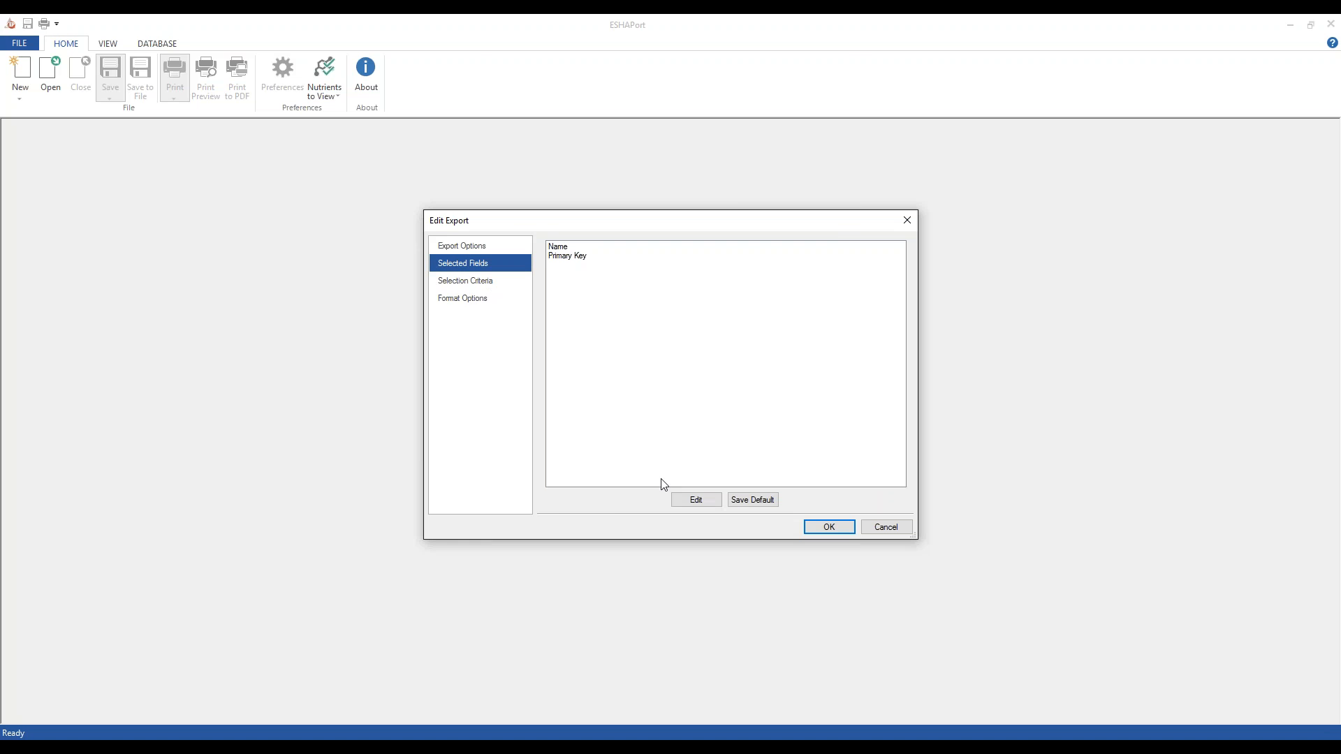
pyautogui.click(690, 503)
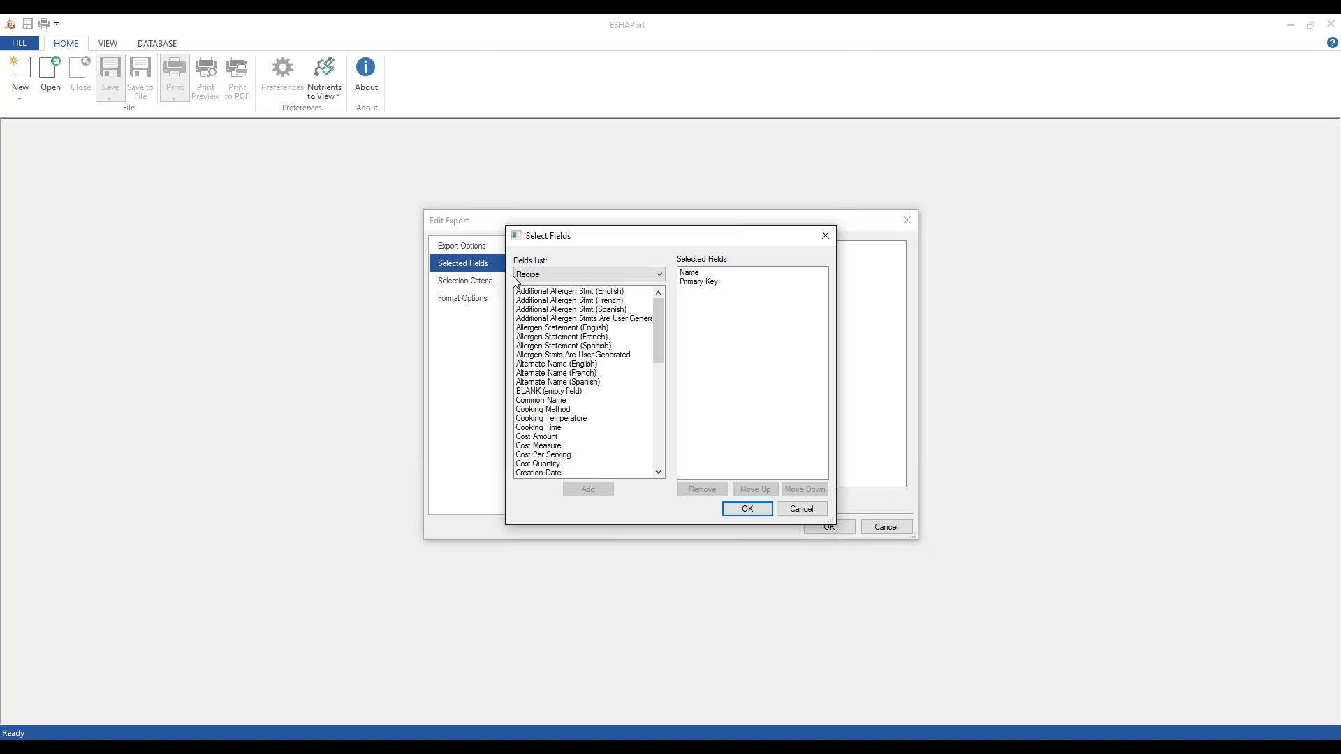
pyautogui.click(559, 274)
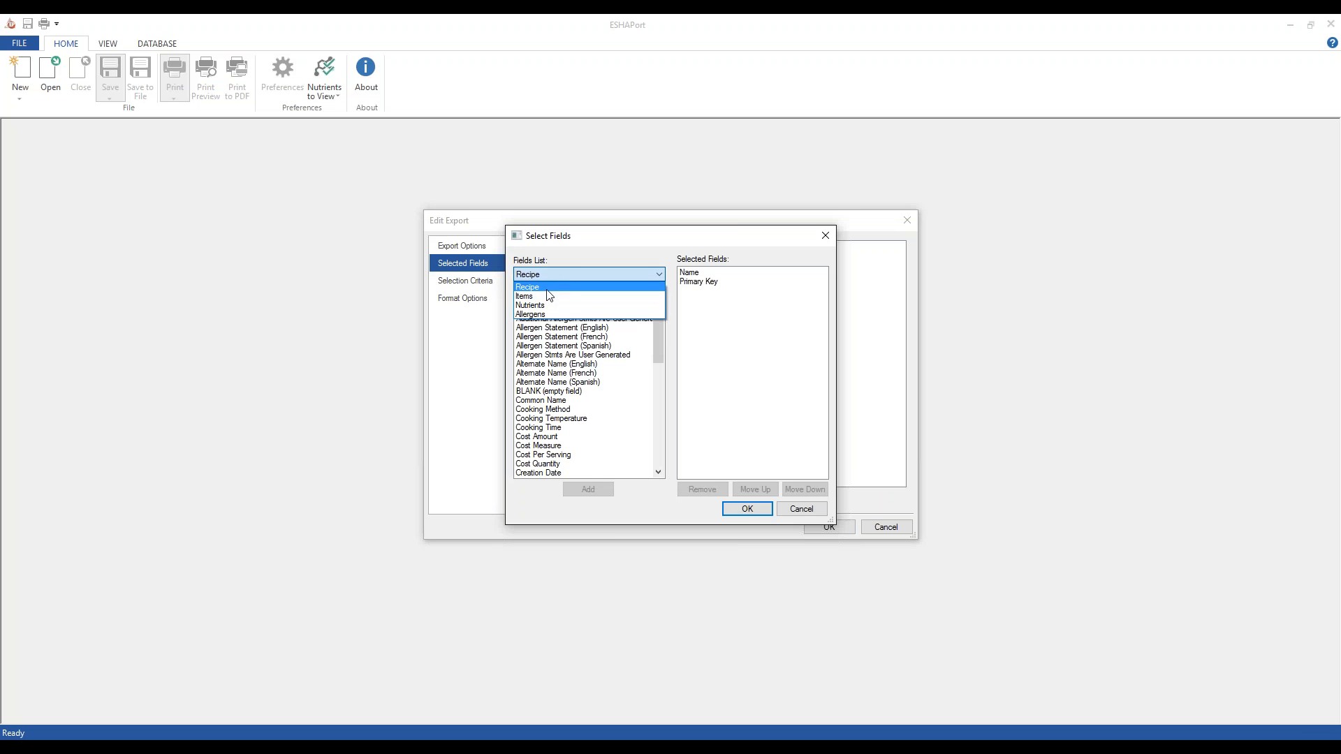
pyautogui.click(547, 287)
pyautogui.moveTo(656, 315)
pyautogui.mouseDown()
pyautogui.moveTo(662, 439)
pyautogui.moveTo(658, 328)
pyautogui.mouseUp()
pyautogui.click(567, 277)
pyautogui.click(547, 297)
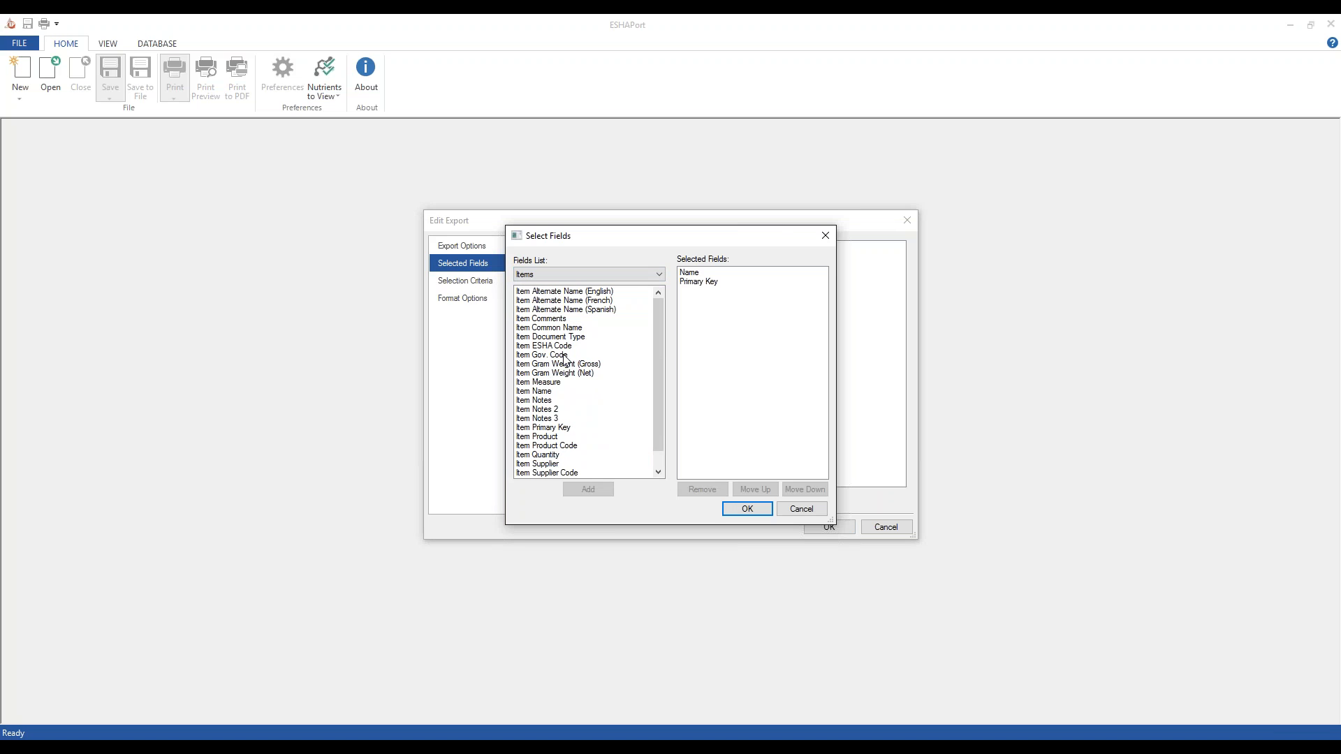
pyautogui.click(567, 278)
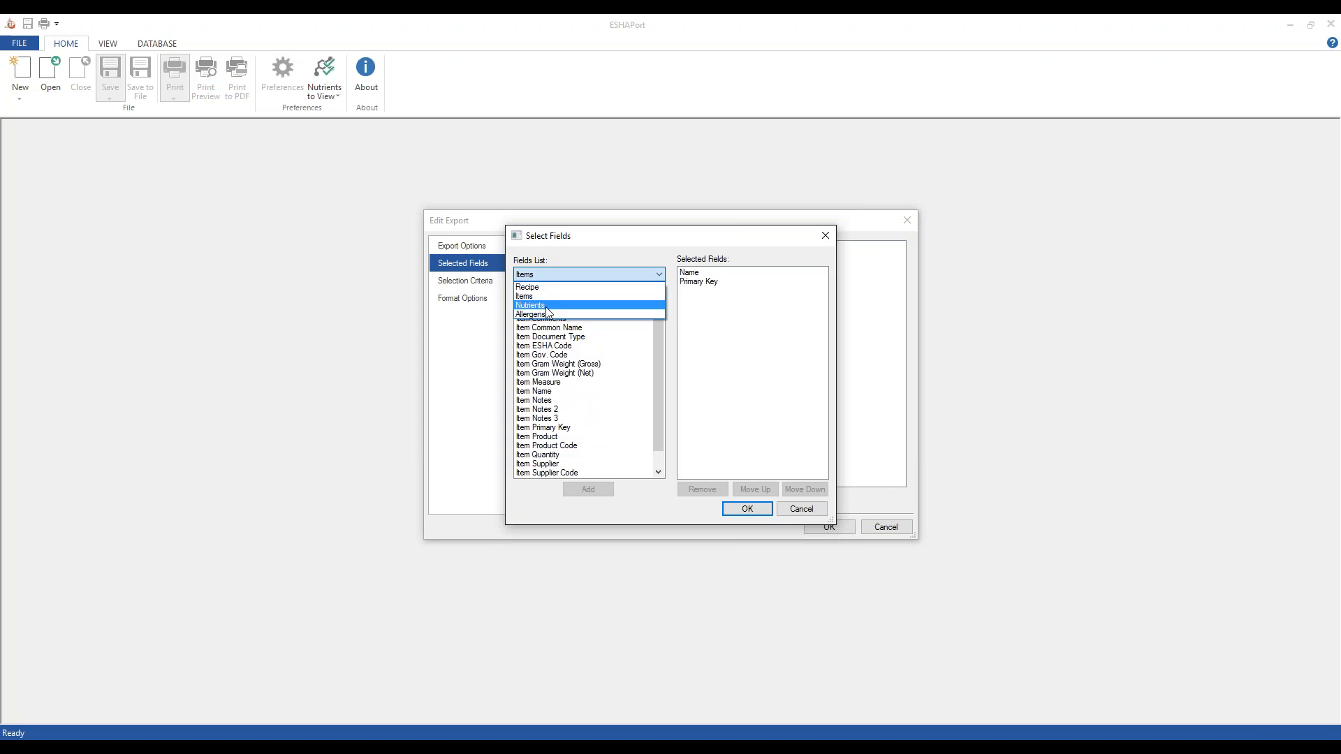
pyautogui.click(547, 308)
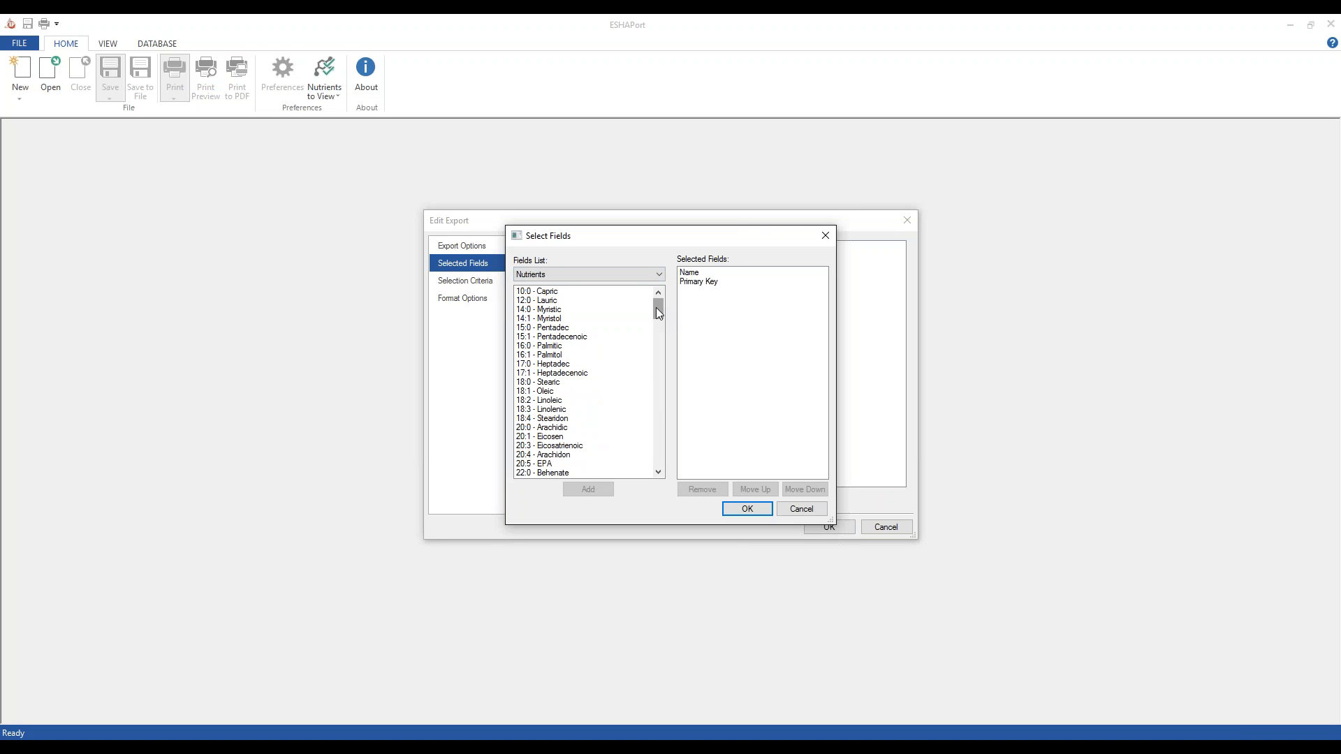
# Step: Examine the Allergens fields available for the recipe export, including the Item Allergen entries
pyautogui.click(637, 274)
pyautogui.click(572, 315)
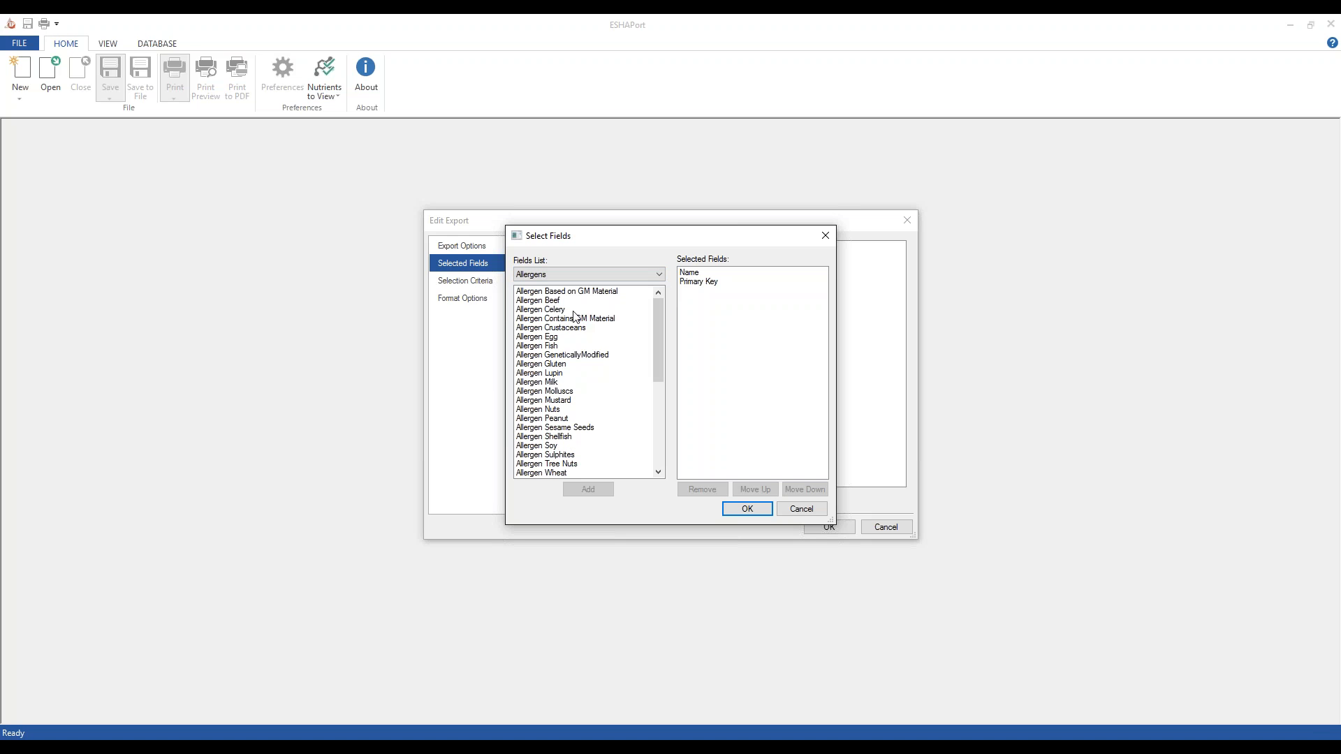
pyautogui.scroll(-2, 608, 412)
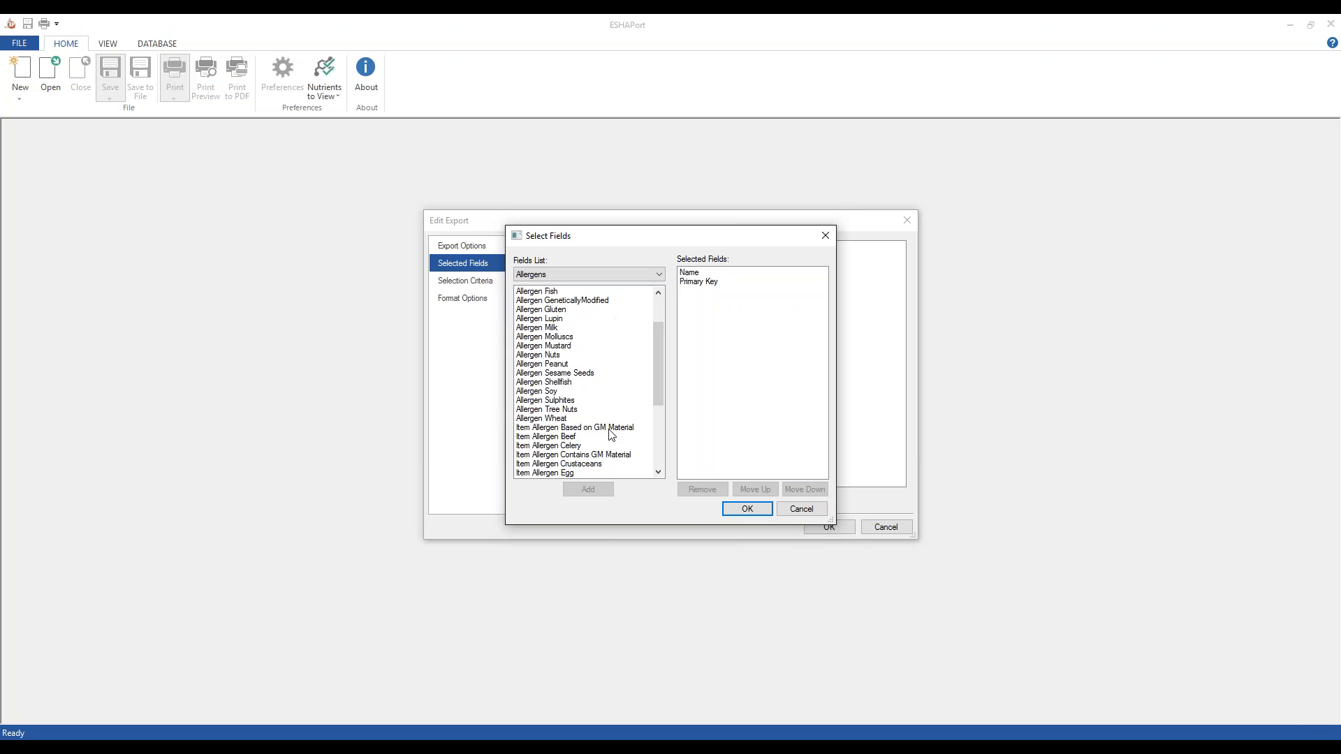
pyautogui.scroll(-5, 609, 447)
pyautogui.click(558, 354)
pyautogui.scroll(1, 544, 388)
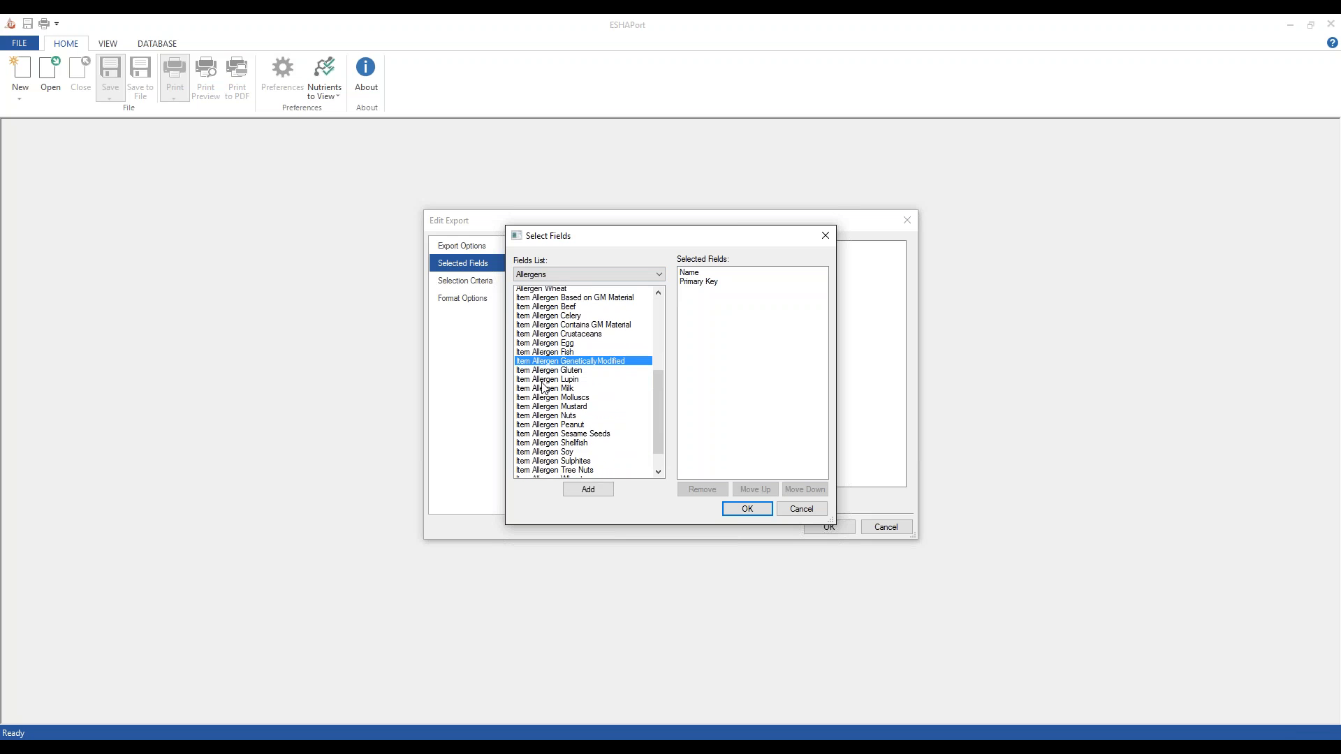
# Step: Review the recipe export's Allergens and Nutrients field lists, then close the field selection keeping only Name and Primary Key
pyautogui.scroll(6, 545, 388)
pyautogui.click(545, 346)
pyautogui.scroll(1, 566, 346)
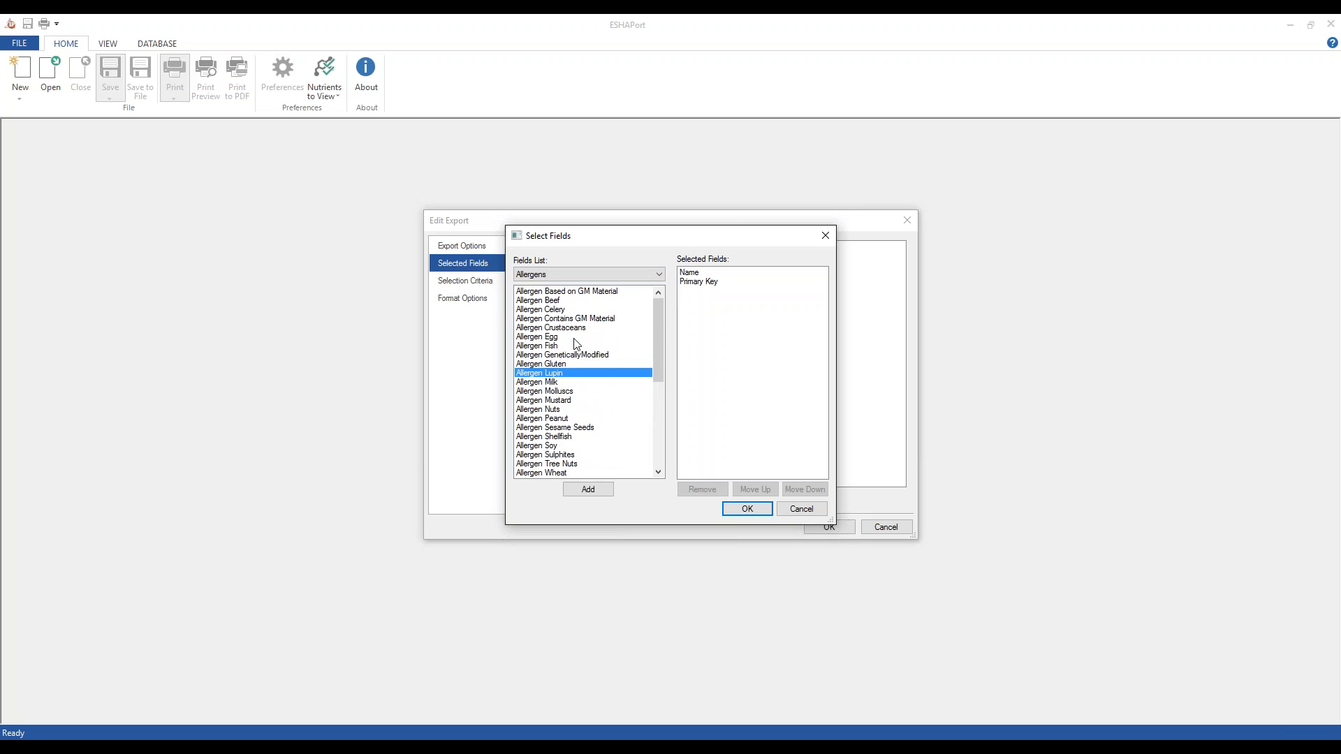
pyautogui.click(569, 275)
pyautogui.click(535, 310)
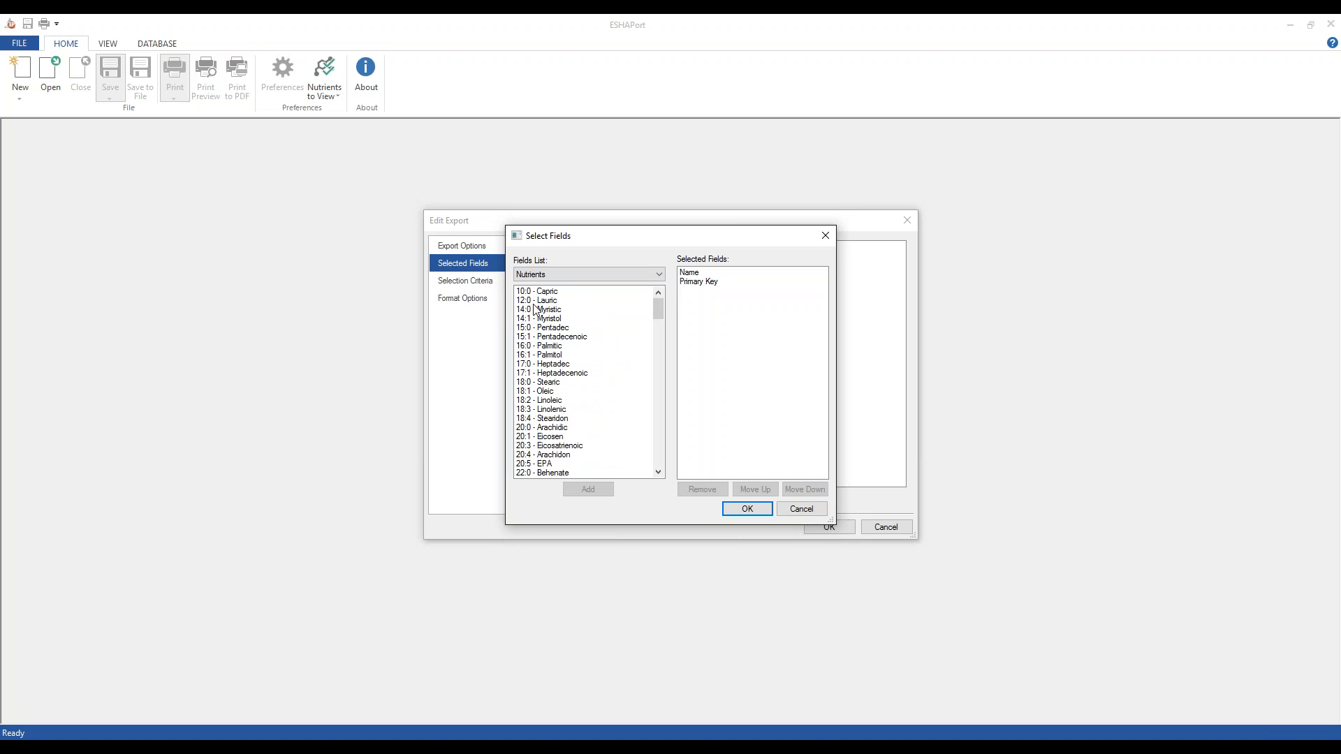
pyautogui.click(561, 275)
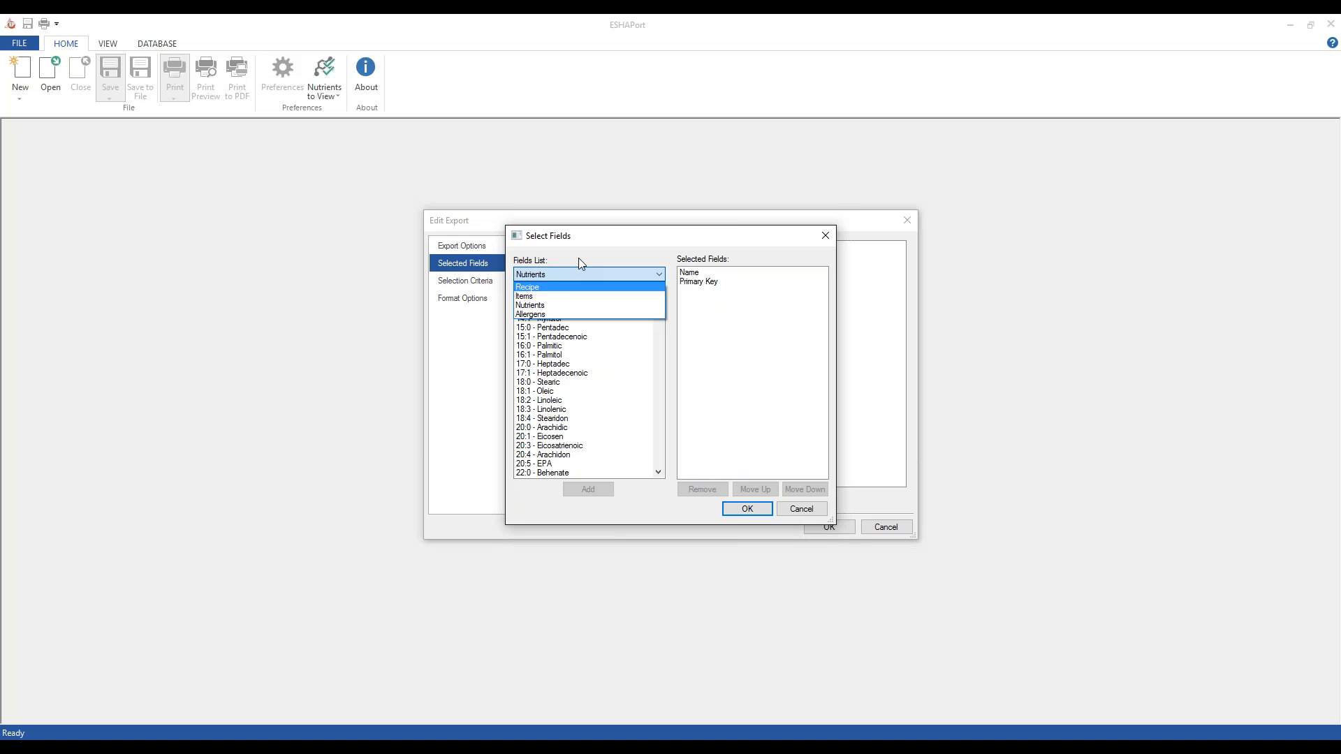
pyautogui.click(578, 258)
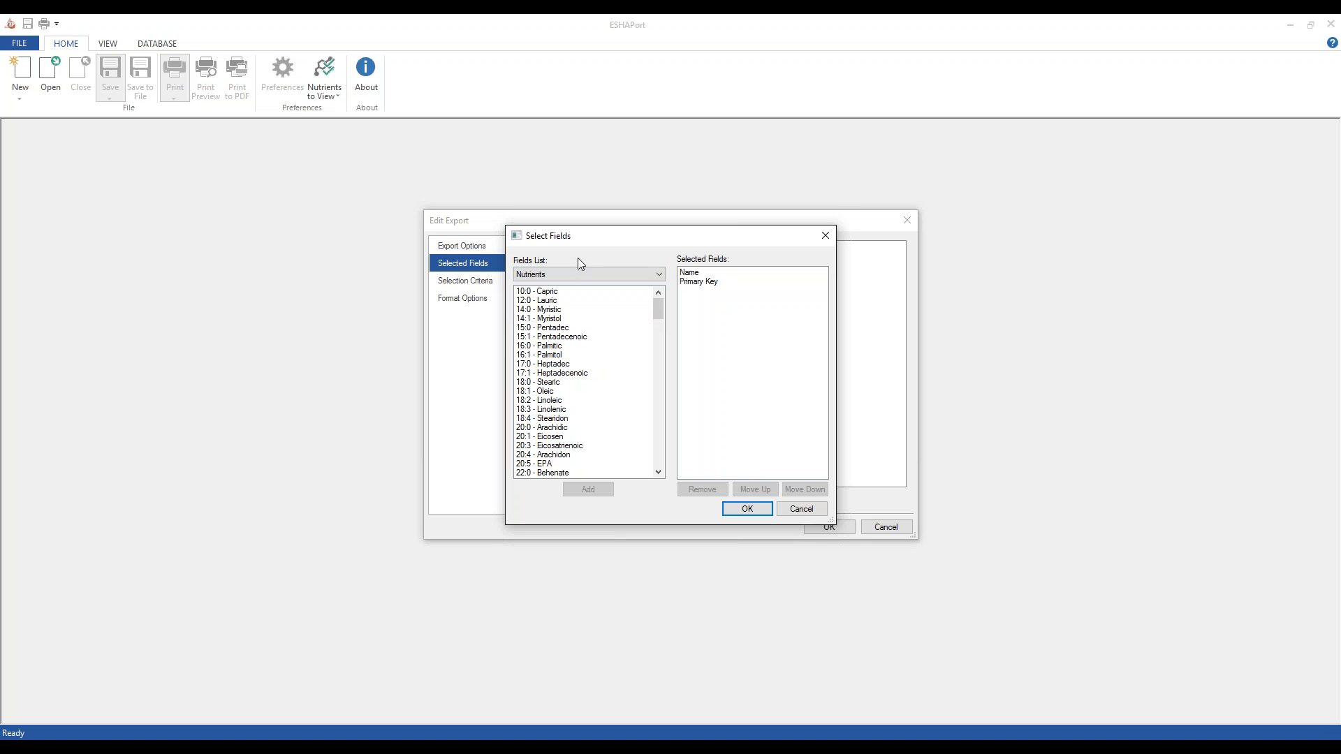
pyautogui.click(747, 509)
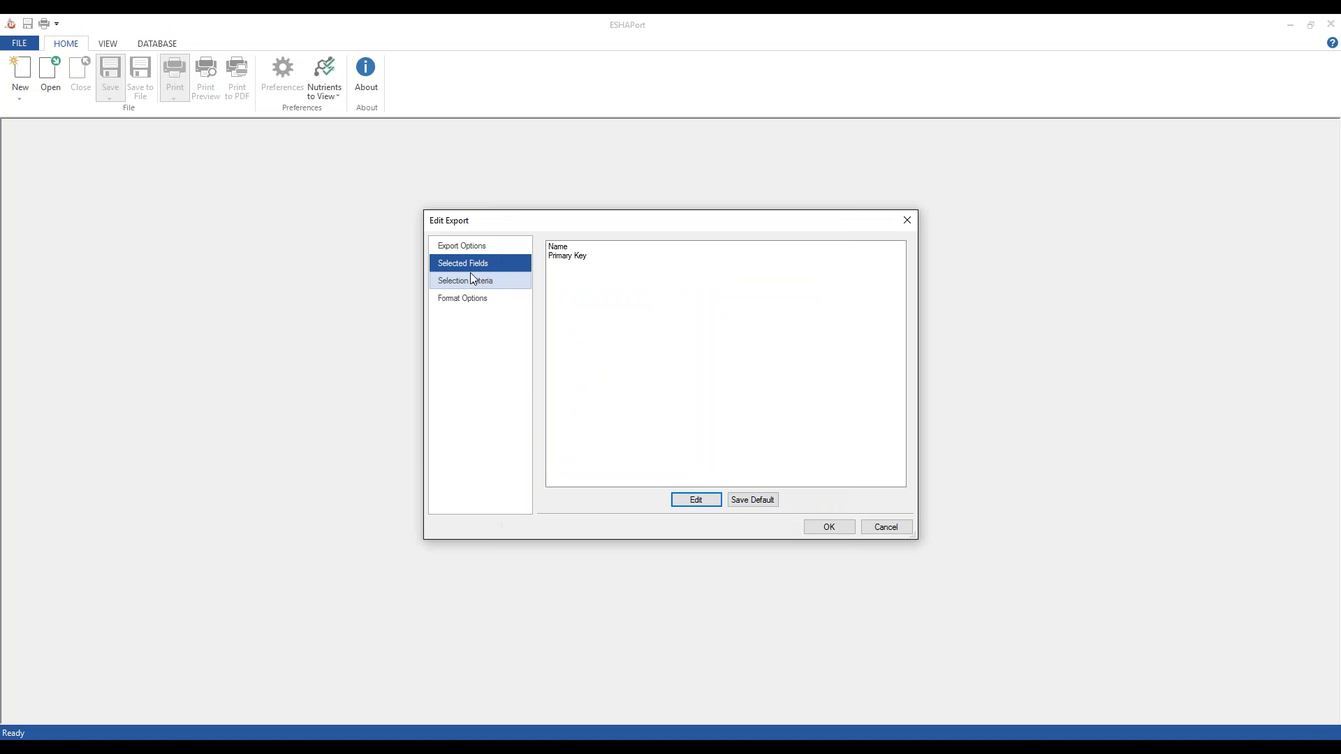
# Step: Return to the export options and compare the Analysis and Ingredients export operations, ending on Ingredients
pyautogui.click(462, 246)
pyautogui.click(573, 351)
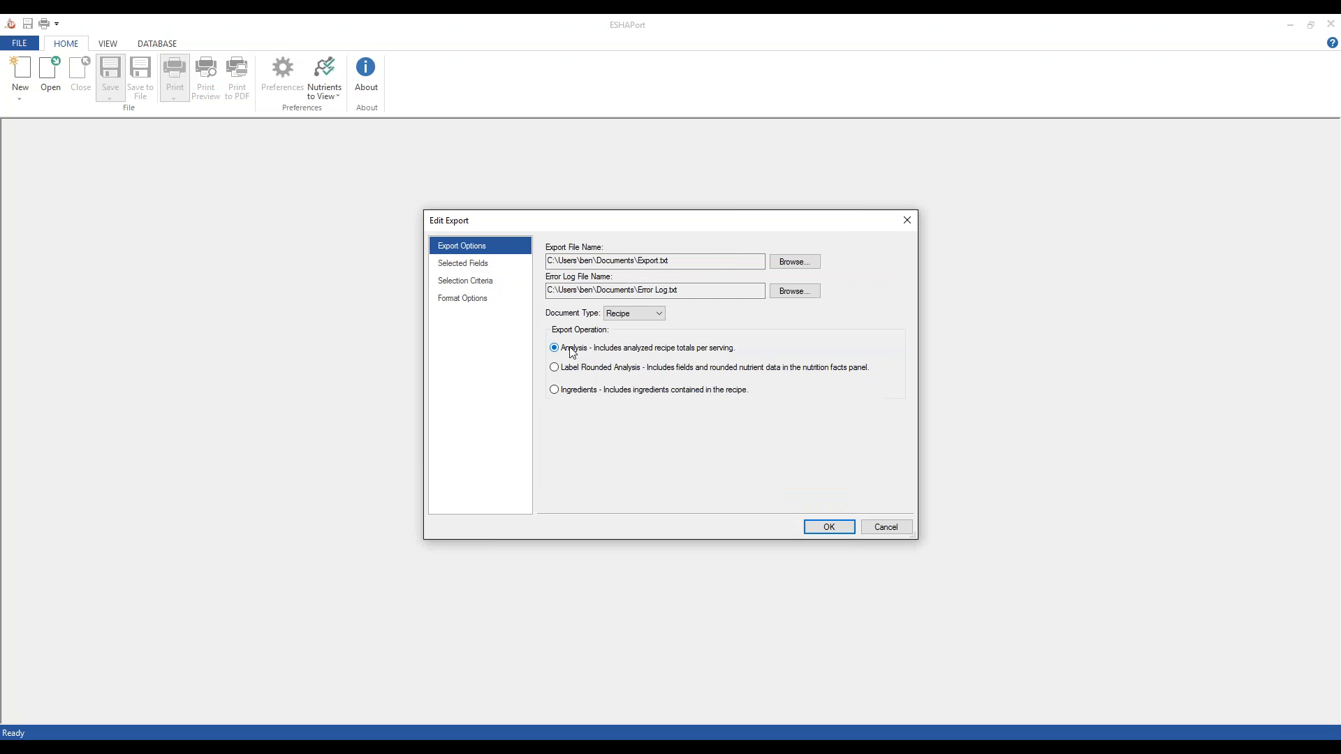
pyautogui.click(556, 391)
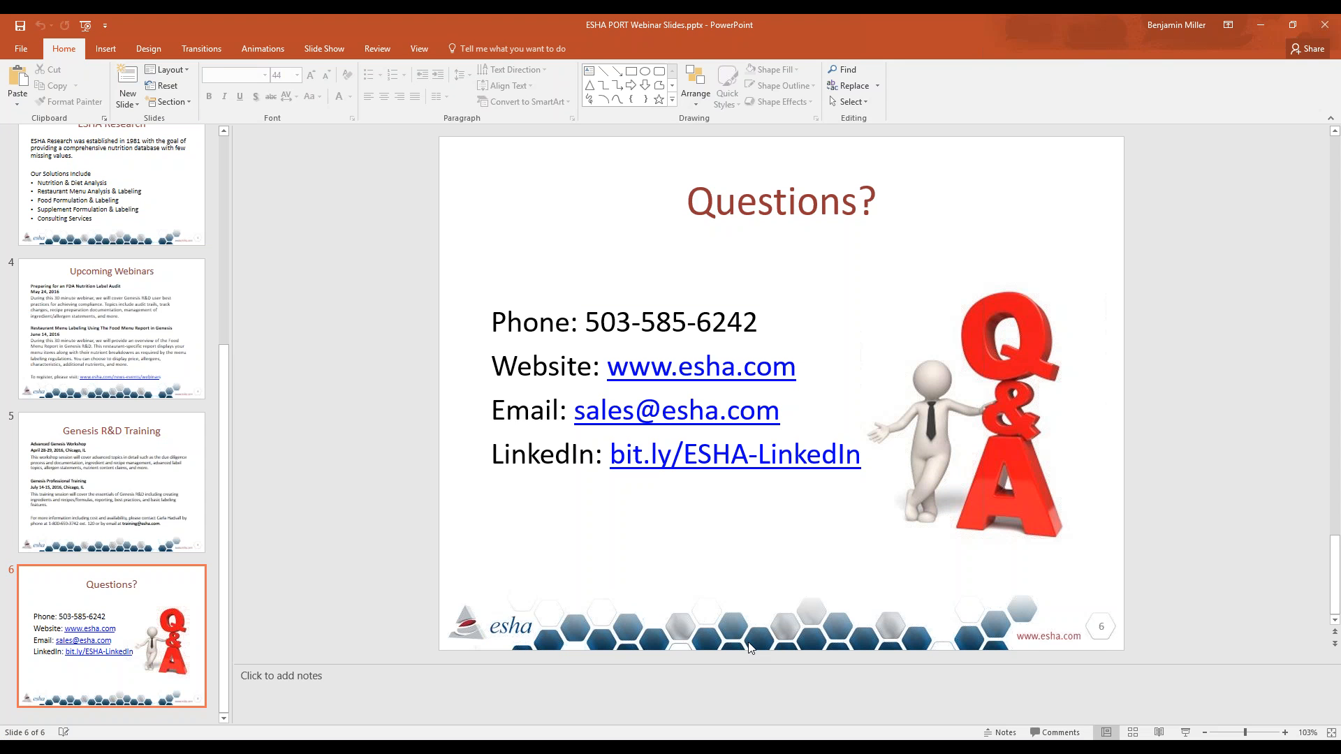
# Step: Switch to PowerPoint and present the closing "Questions?" slide as a full-screen slide show
pyautogui.click(1185, 733)
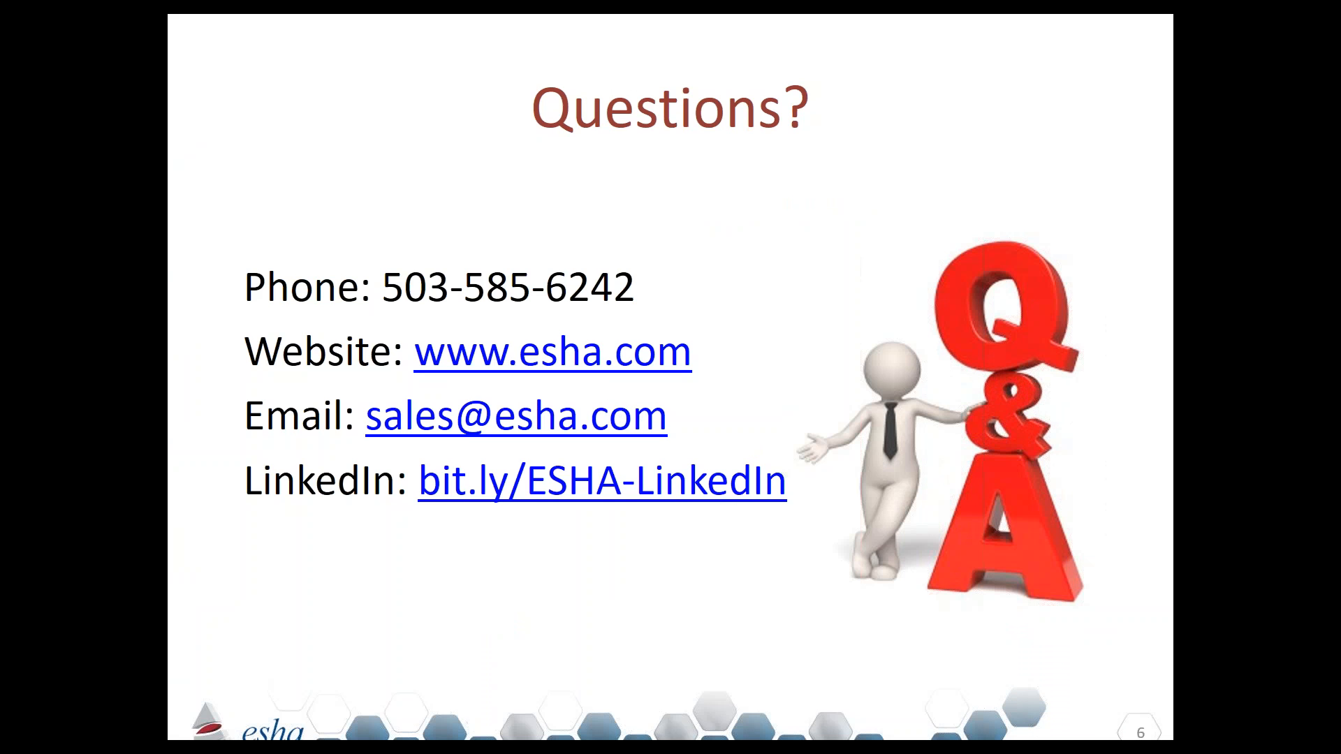